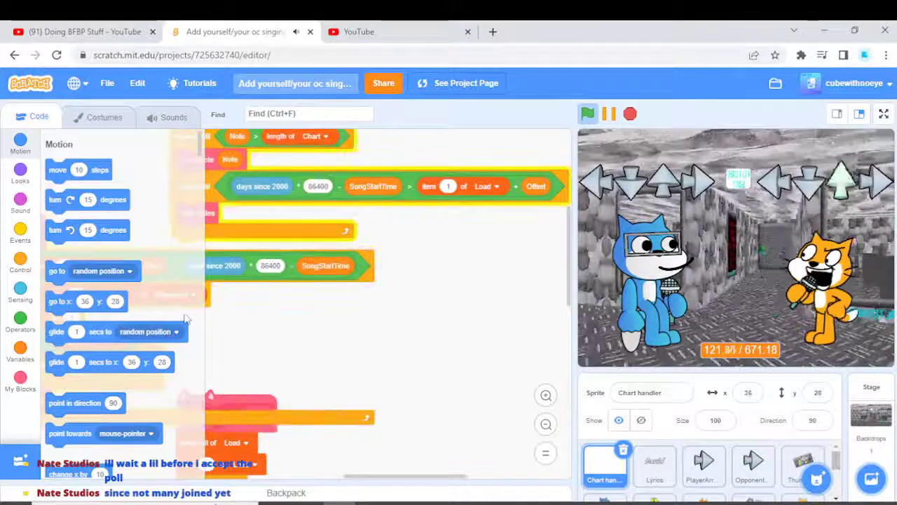
Post the message "ok guess its BFBP then" in the YouTube stream's live chat.
scroll(769, 474, down, 3)
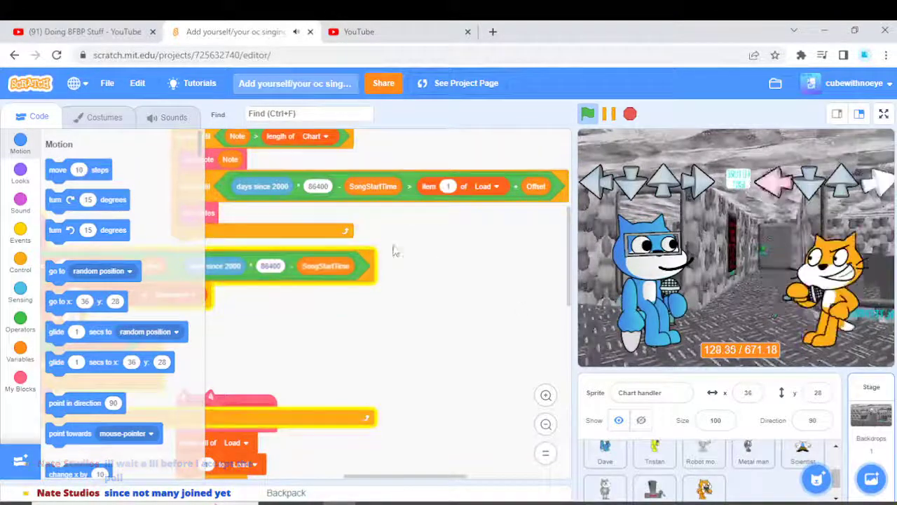
click(105, 31)
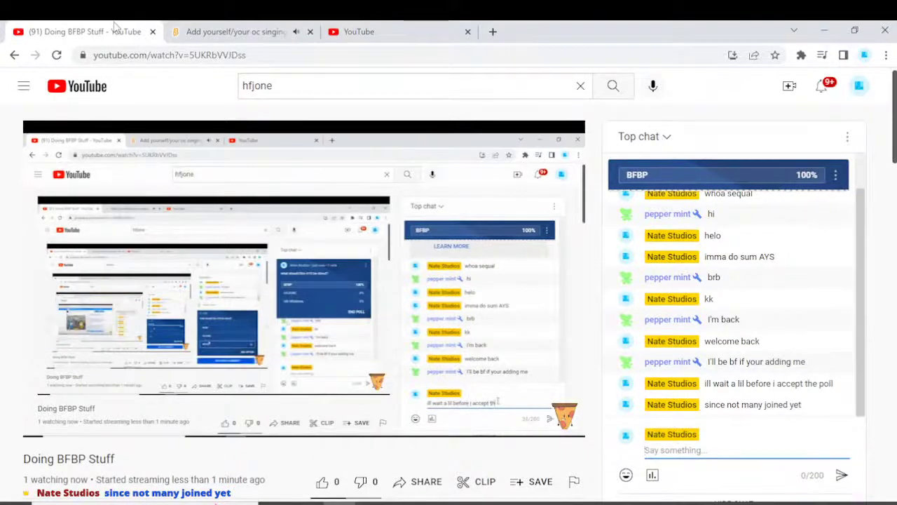
text(ok guess its BFBP)
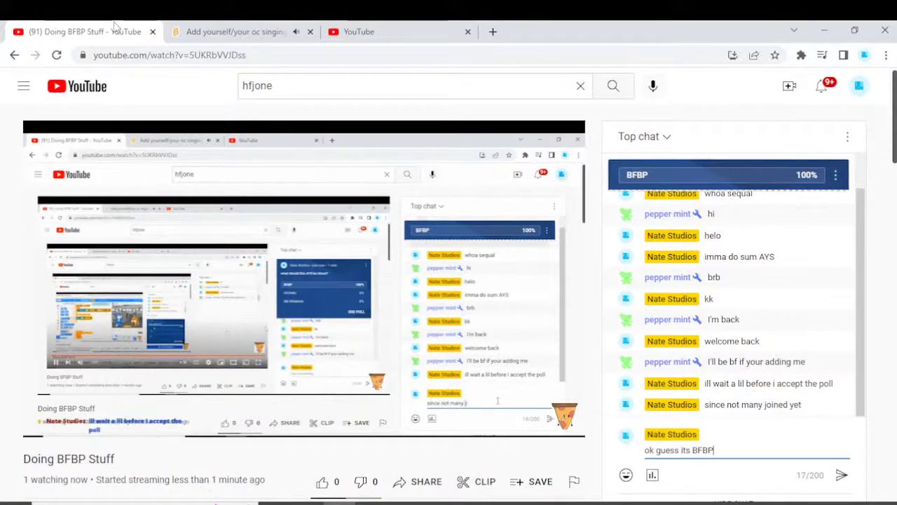
text( then)
key(Return)
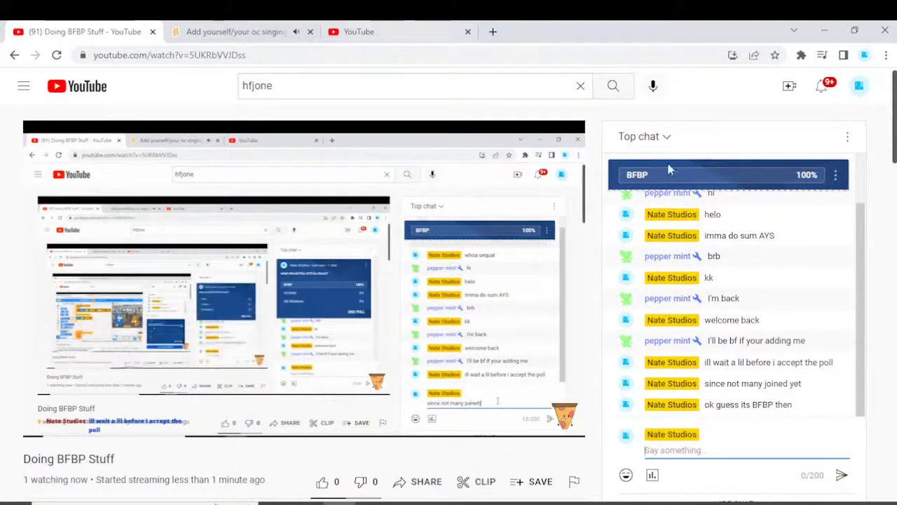
Switch back to the Scratch project, open the costumes of the Scratch Guy sprite and restart the project.
click(228, 26)
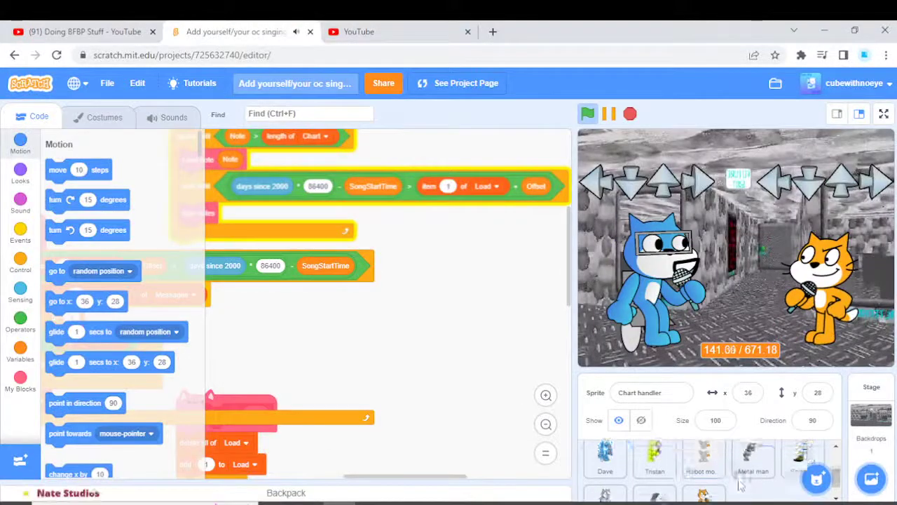
scroll(736, 471, down, 3)
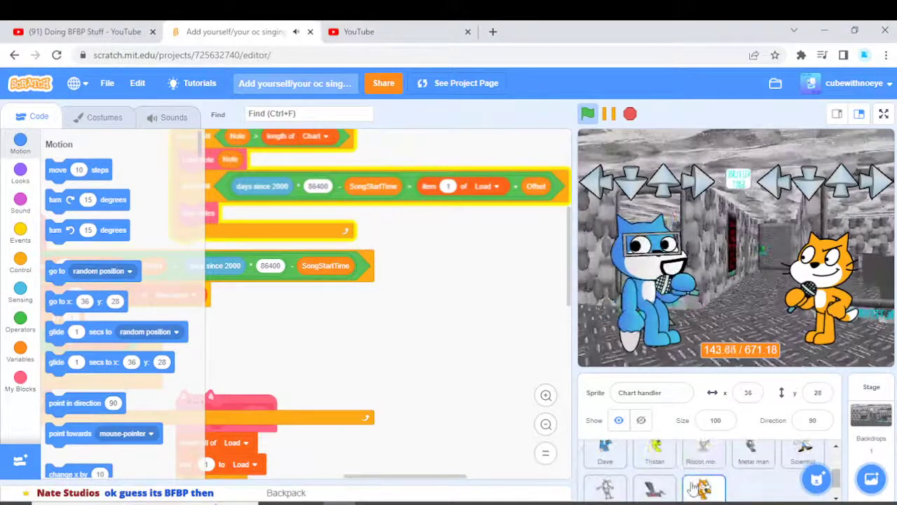
click(694, 487)
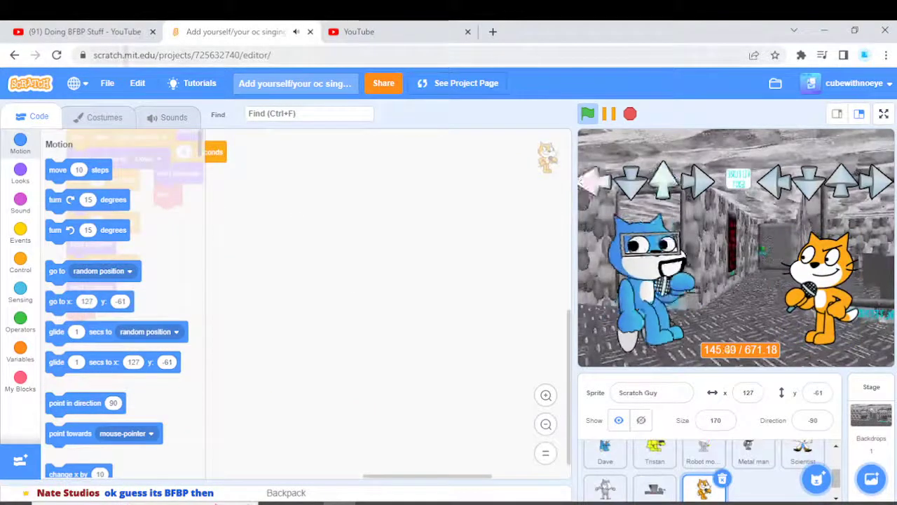
click(110, 119)
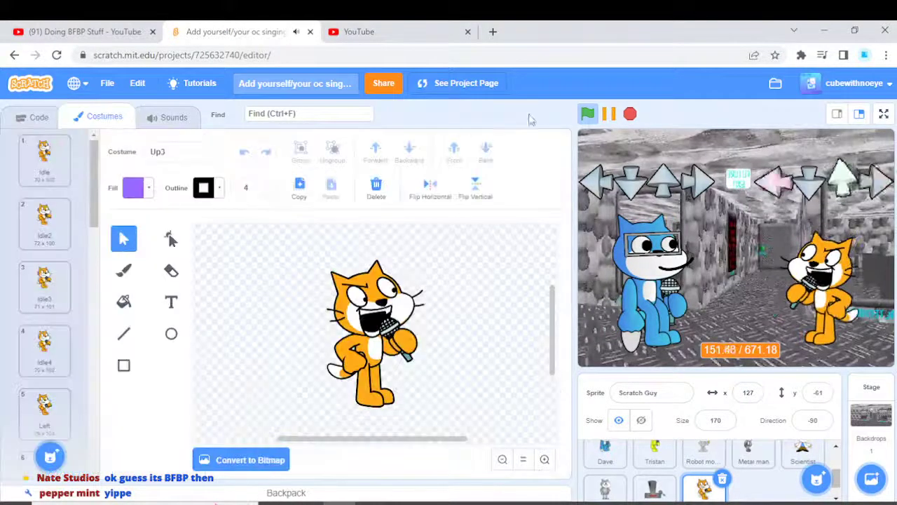
click(587, 114)
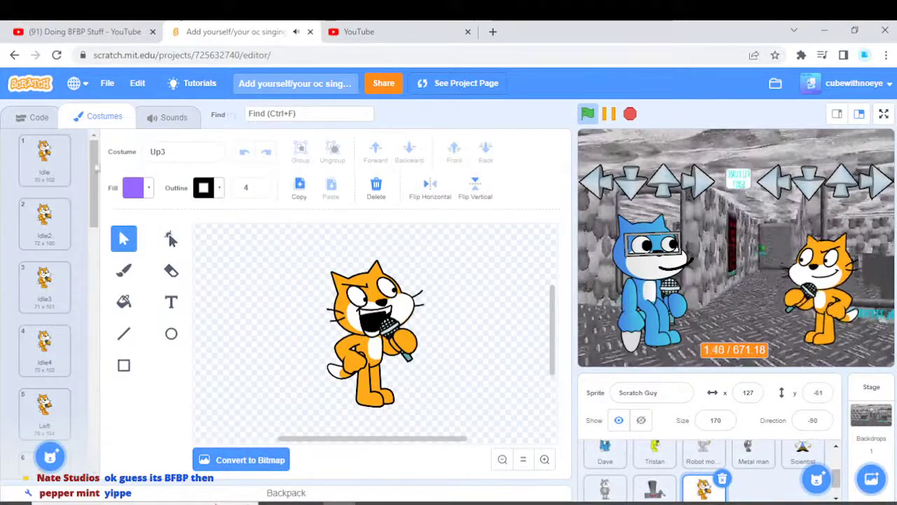
drag(232, 35, 896, 203)
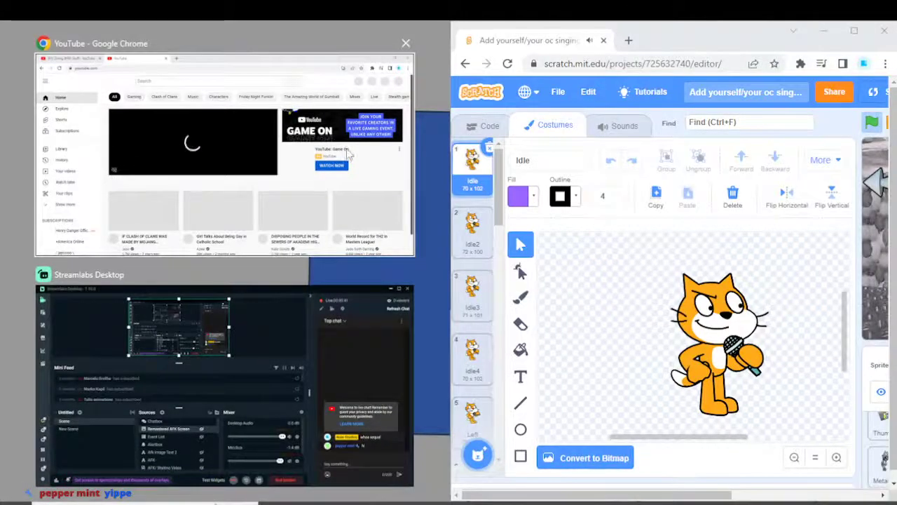
click(346, 154)
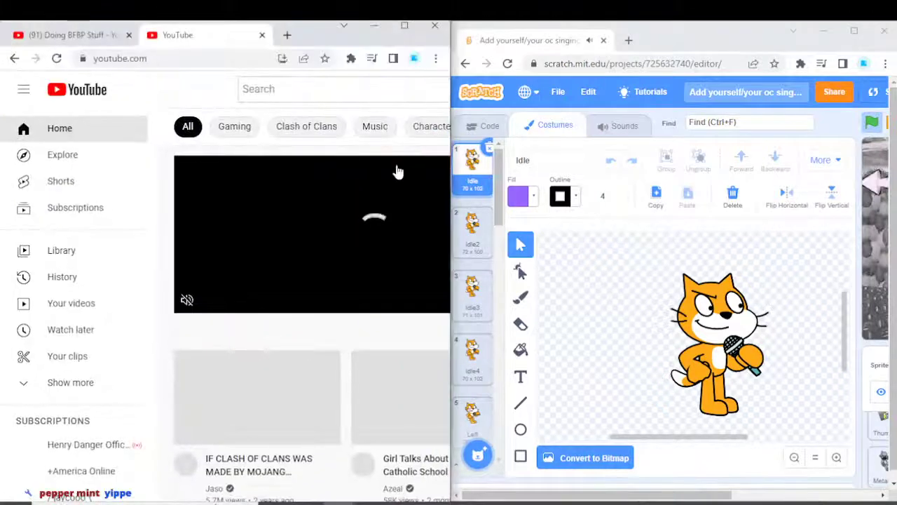
click(89, 35)
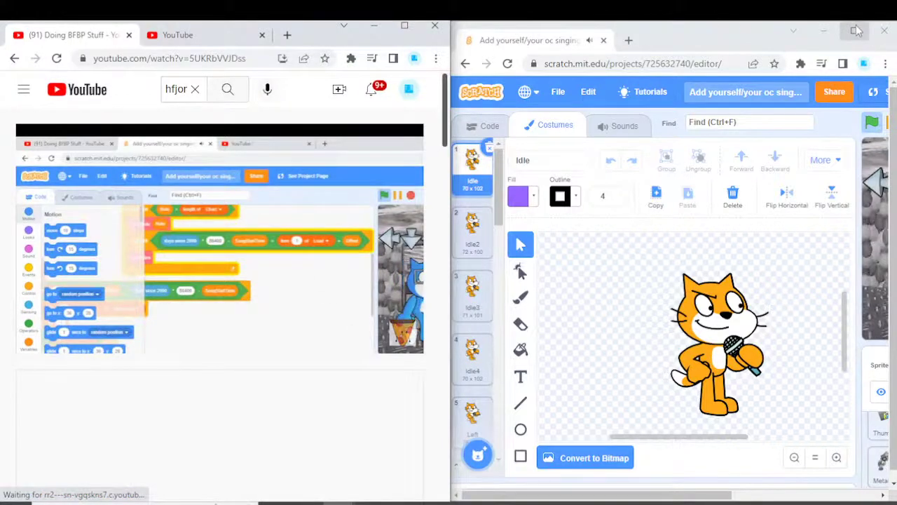
click(509, 51)
drag(510, 51, 225, 28)
Return to the YouTube stream page in a maximized window and end the chat poll about the AYS topic.
click(62, 38)
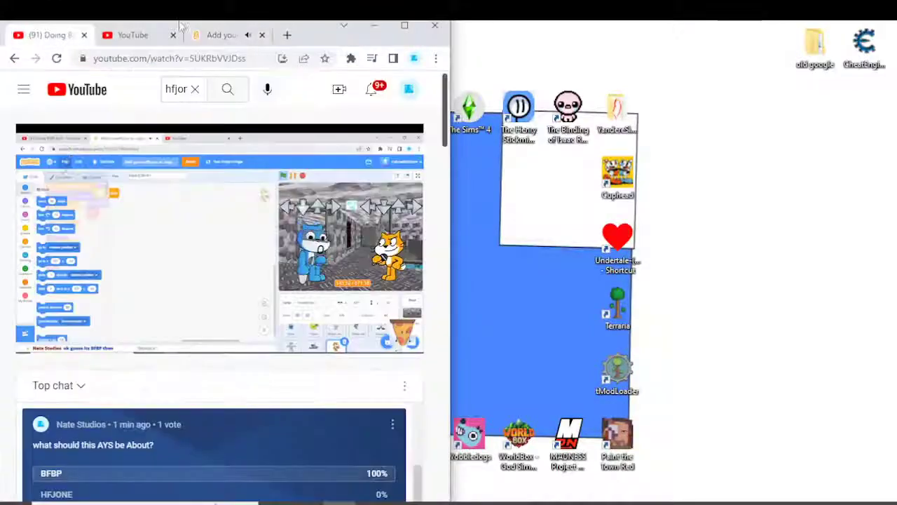
double_click(362, 28)
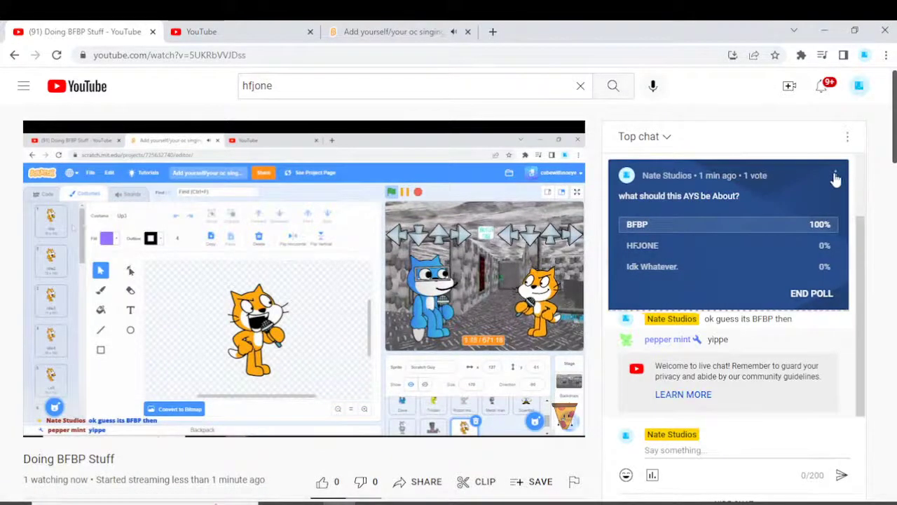
click(835, 177)
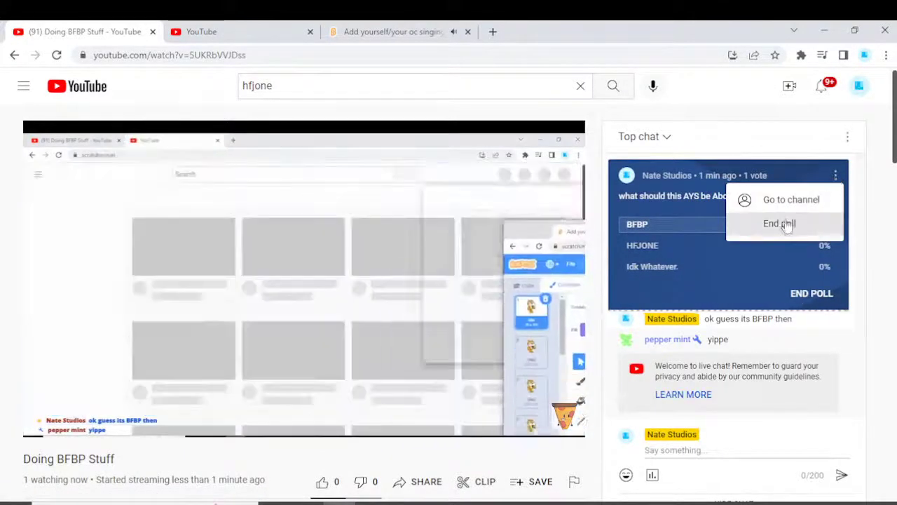
click(782, 221)
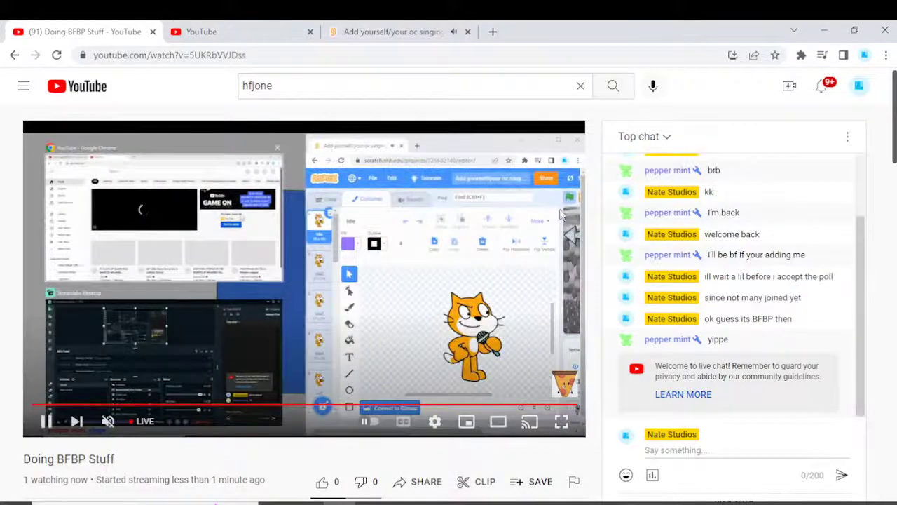
Back in the Scratch project, delete the cat artwork from the Idle costume and set the brush color to black with brightness 0.
click(393, 31)
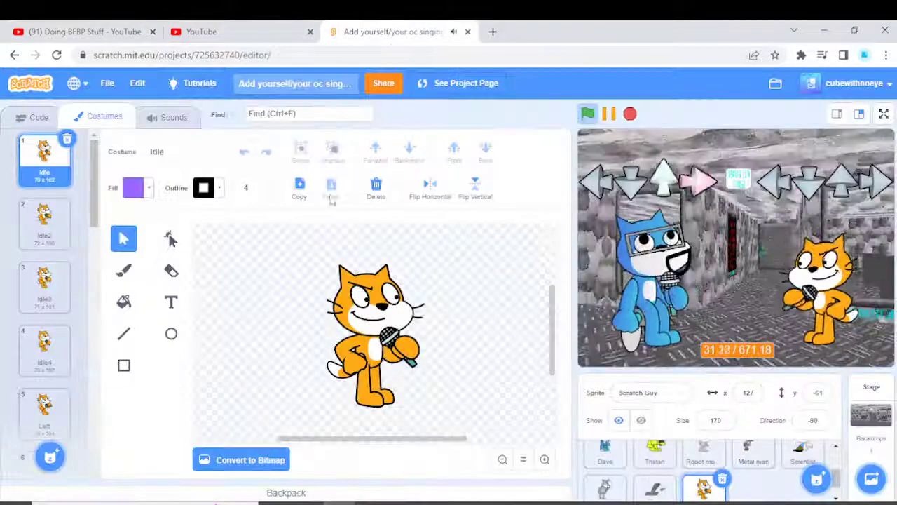
click(375, 185)
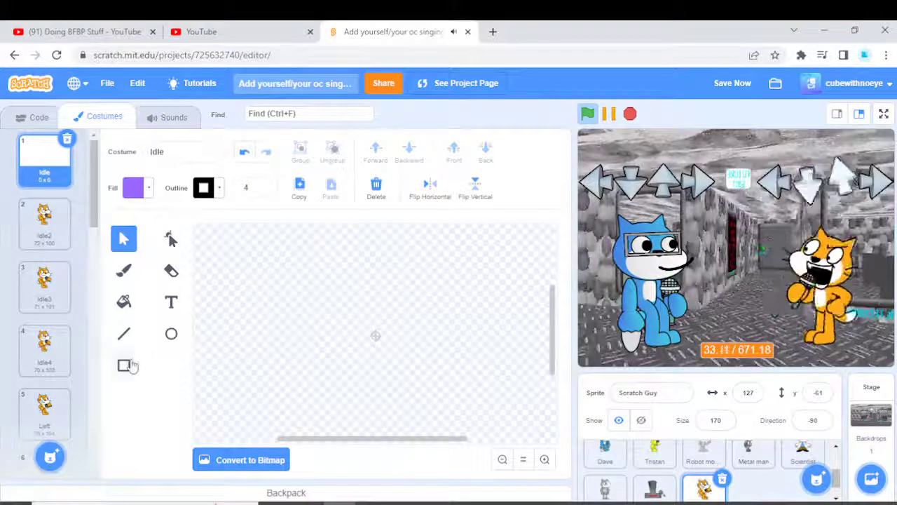
click(124, 365)
click(123, 270)
click(133, 187)
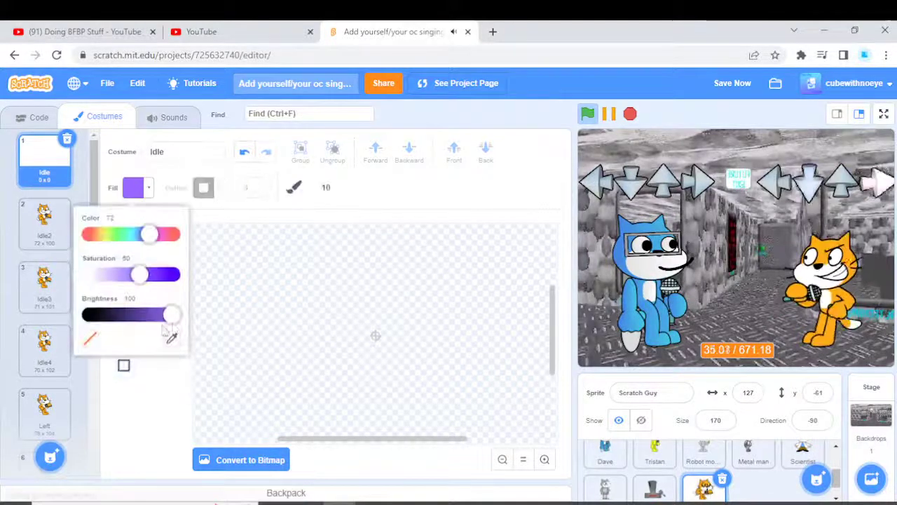
drag(105, 316, 84, 316)
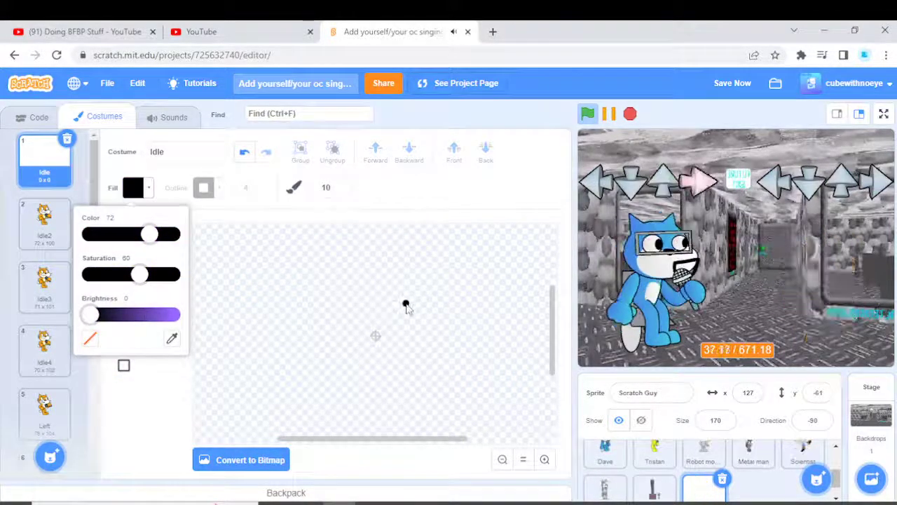
mouse_move(438, 305)
mouse_down()
mouse_move(290, 359)
mouse_move(397, 380)
mouse_move(456, 321)
mouse_up()
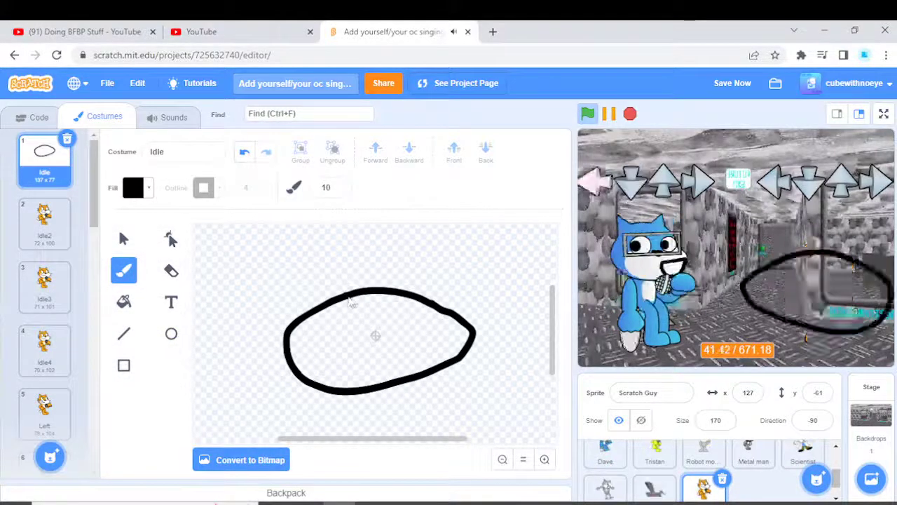
drag(349, 295, 286, 264)
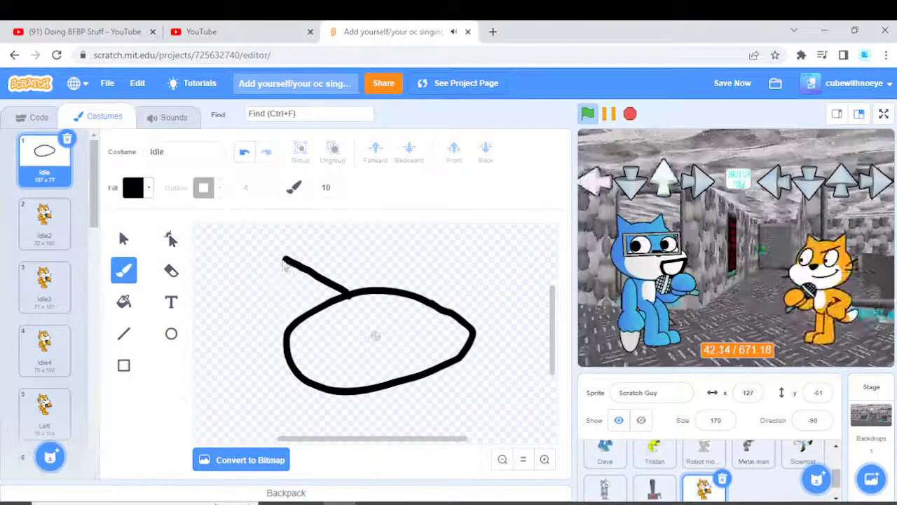
click(242, 154)
click(241, 155)
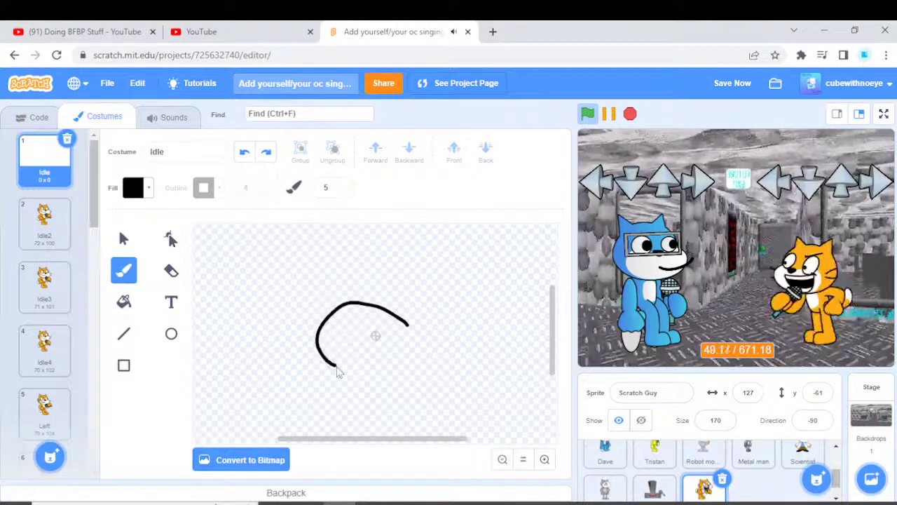
Draw a black character outline with brush size 5: rounded head, two side ears, facial lines and a flared body, about 131 by 113 overall.
drag(433, 359, 406, 323)
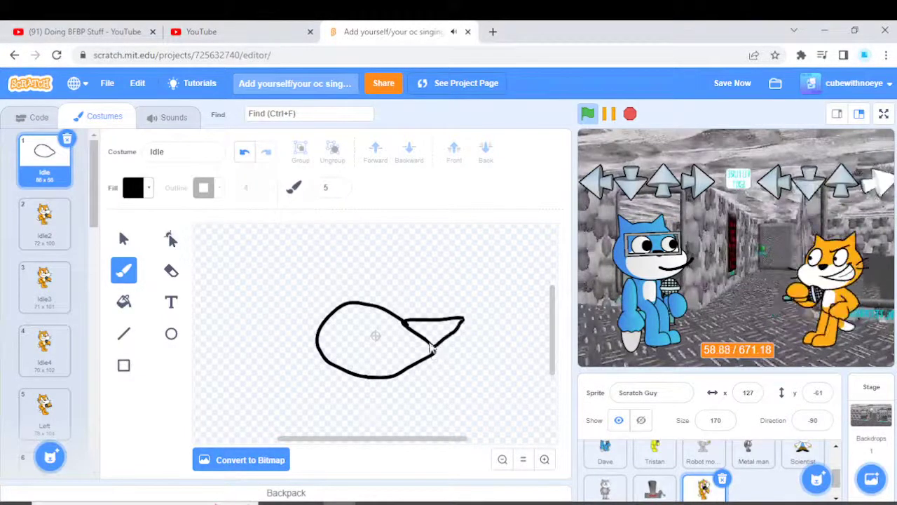
mouse_move(352, 301)
mouse_down()
mouse_move(289, 282)
mouse_move(326, 334)
mouse_up()
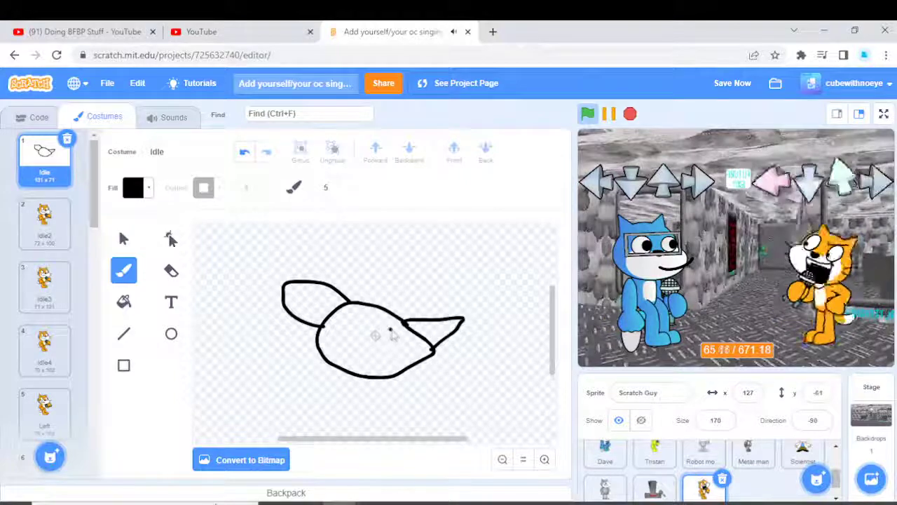
mouse_move(392, 333)
mouse_down()
mouse_move(389, 358)
mouse_move(417, 349)
mouse_move(370, 363)
mouse_up()
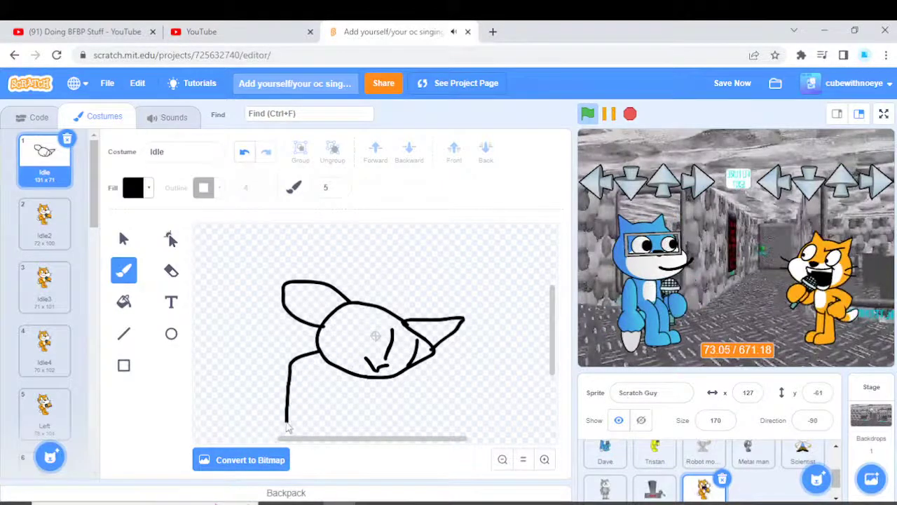
click(244, 152)
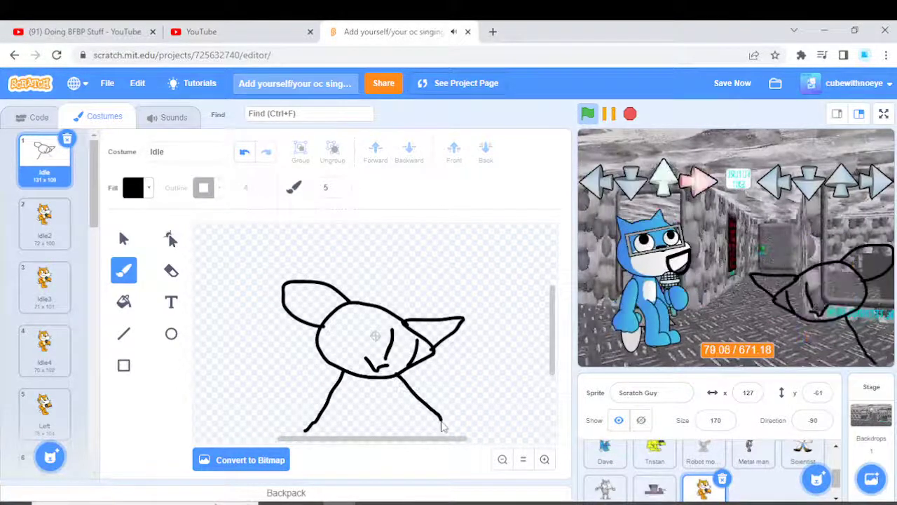
drag(437, 424, 304, 431)
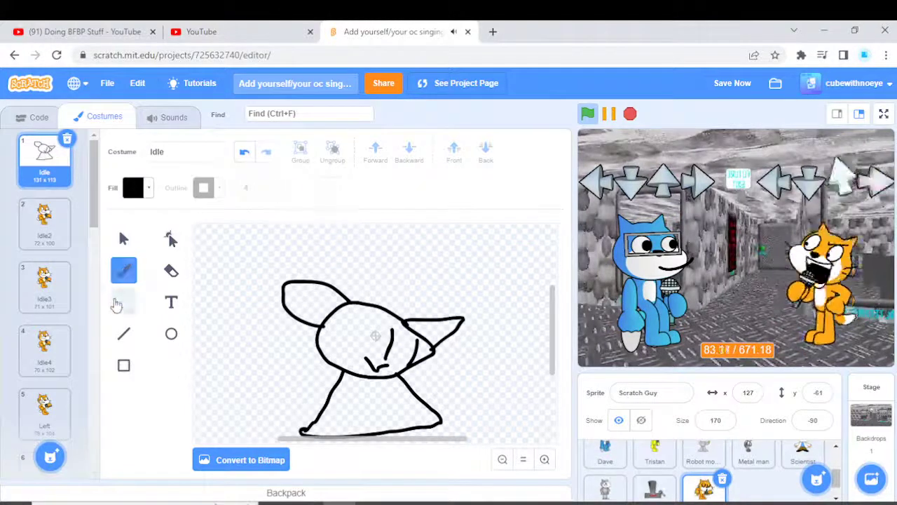
Fill the ears and head with green (color 35, brightness 100), and the body with a slightly darker green (brightness 92).
click(120, 302)
click(133, 187)
click(171, 340)
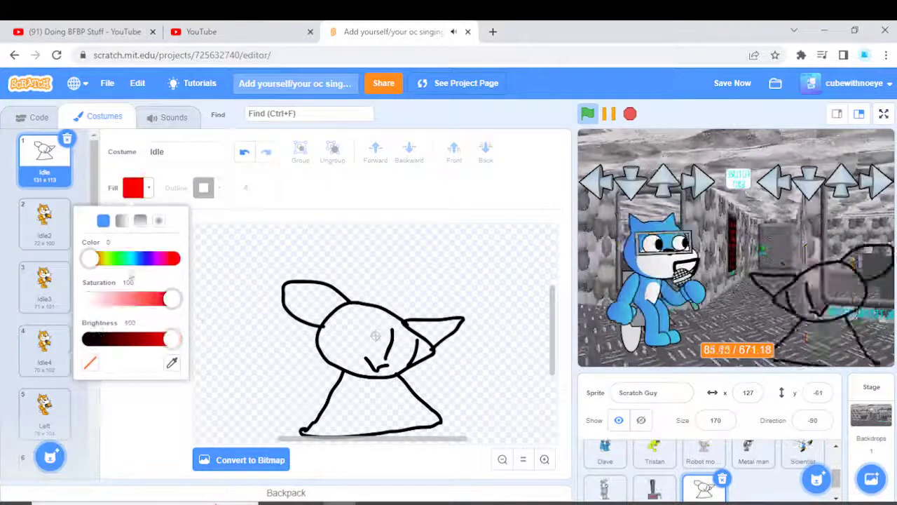
drag(90, 269, 122, 277)
drag(166, 306, 159, 301)
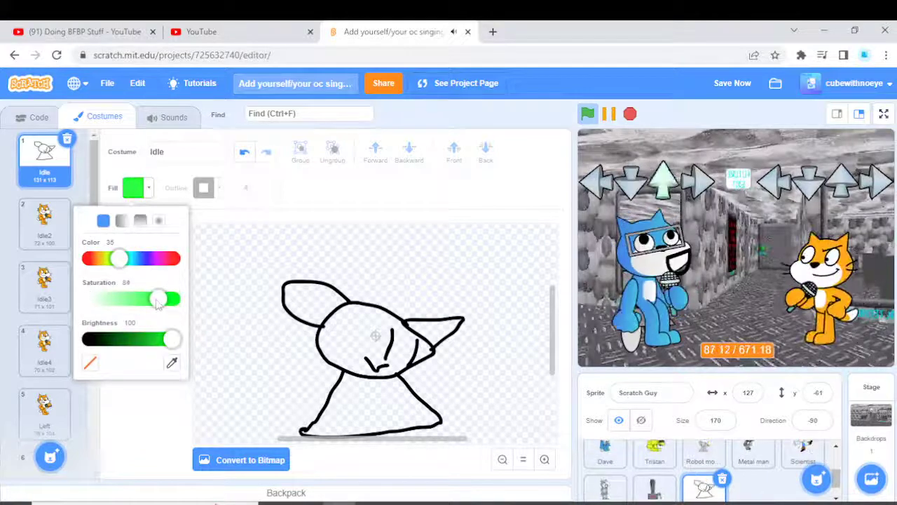
click(319, 306)
click(430, 327)
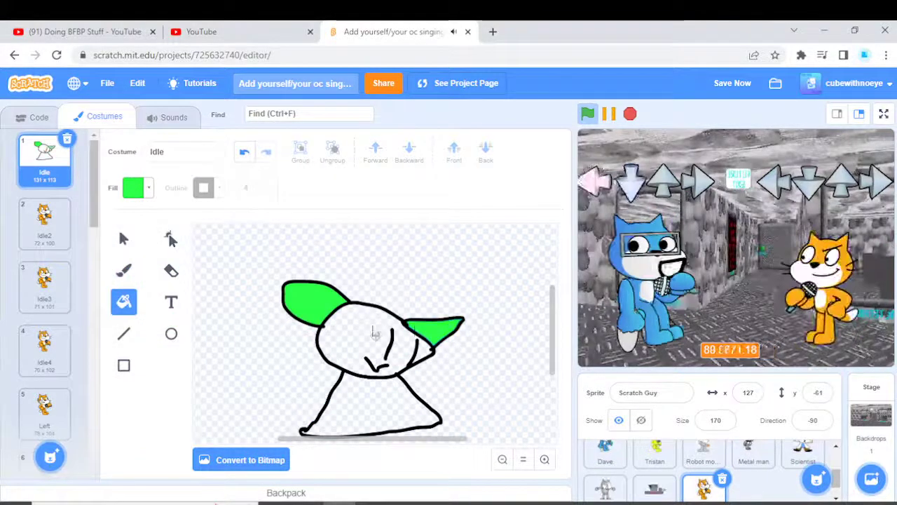
click(374, 335)
click(140, 188)
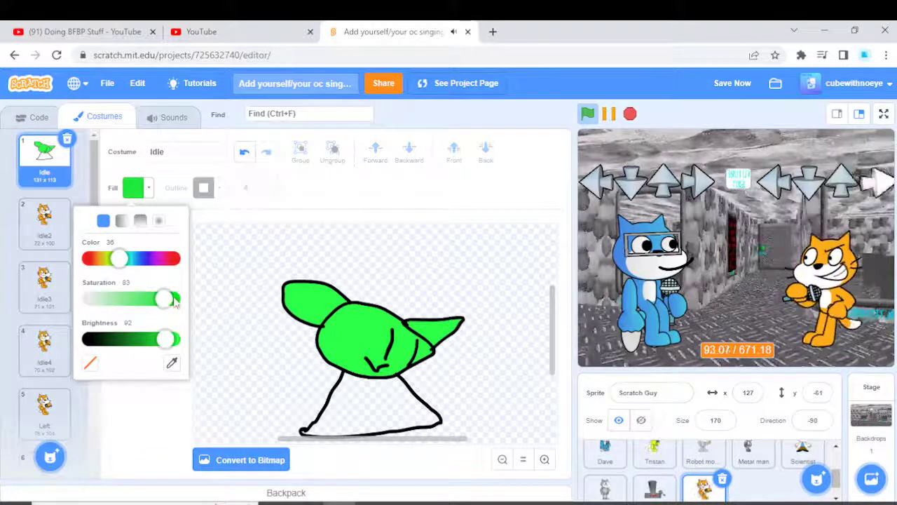
click(361, 397)
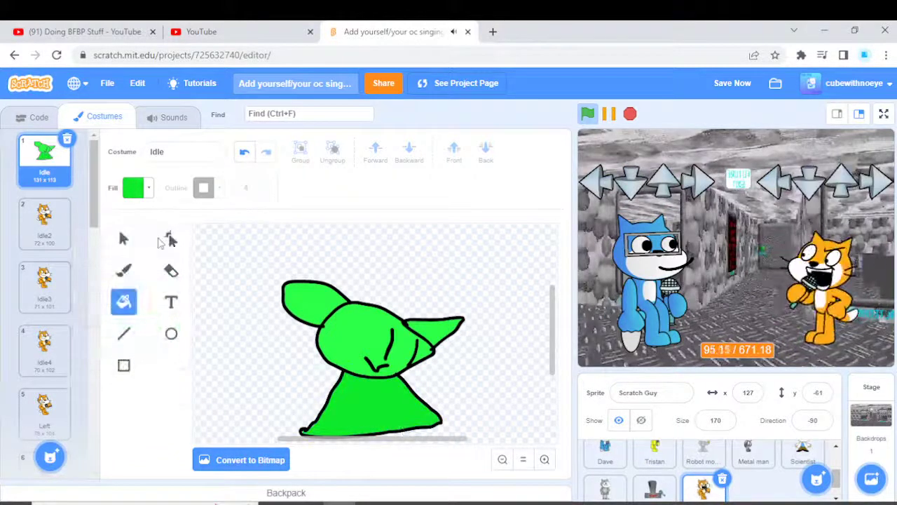
Check the live chat on the YouTube stream page and return to the Idle costume in Scratch.
click(123, 238)
click(82, 32)
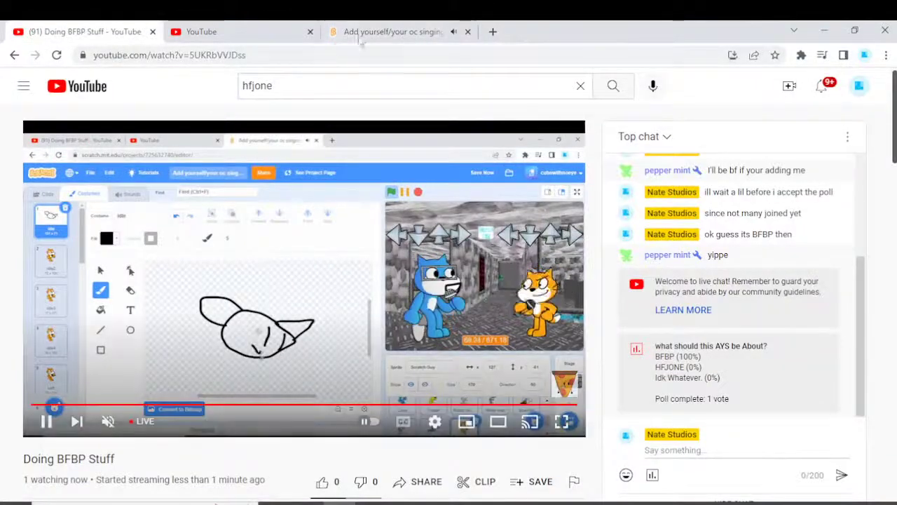
click(378, 28)
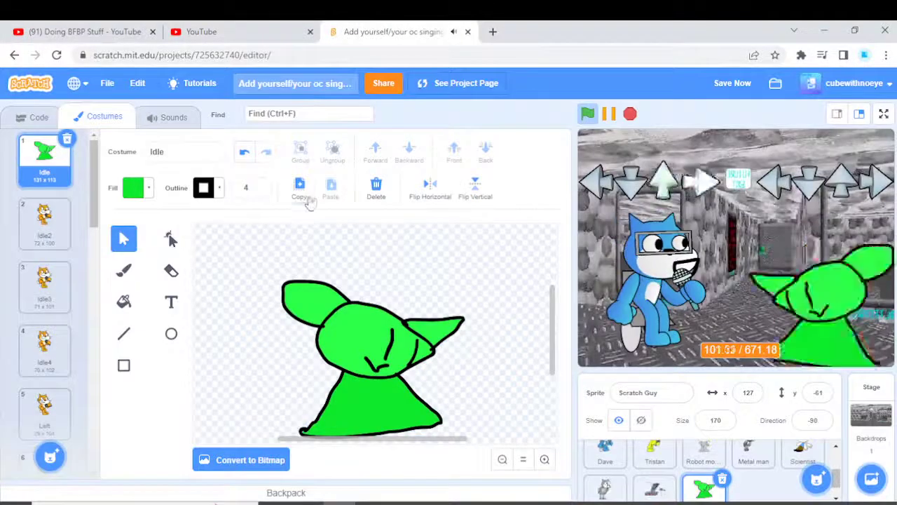
Replace the cat artwork in the Idle2 costume with a copy of the green character from Idle.
drag(39, 225, 11, 248)
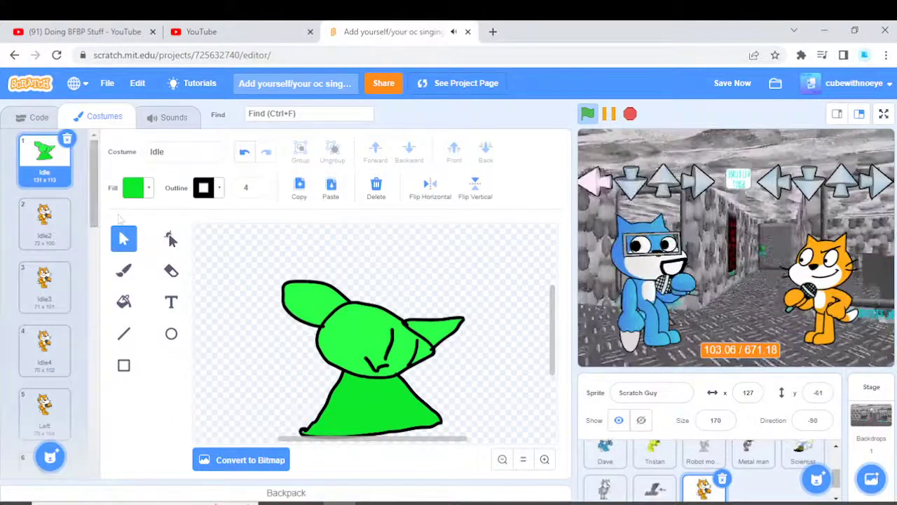
click(42, 223)
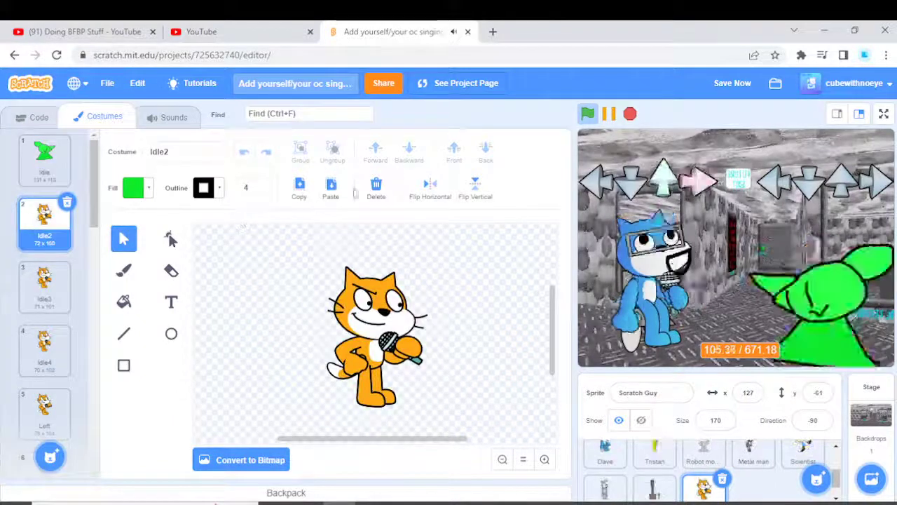
drag(220, 217, 435, 428)
click(375, 190)
click(331, 189)
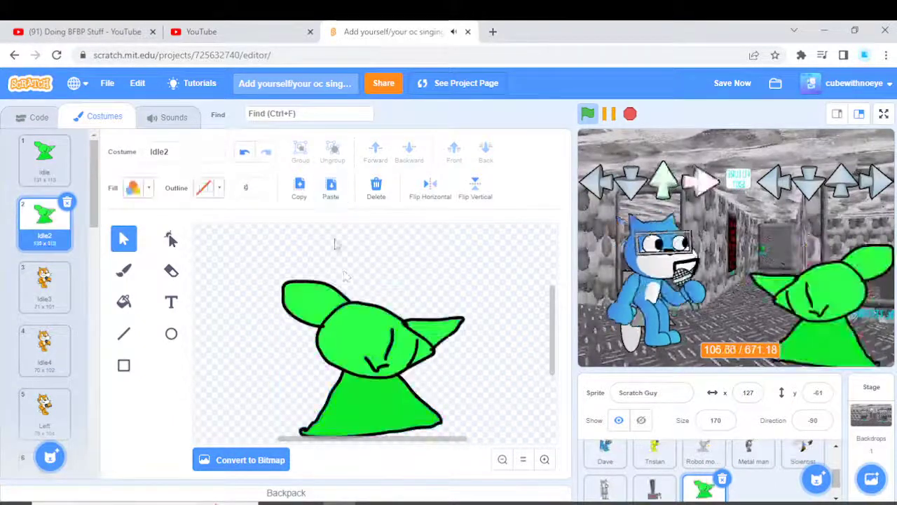
Squash the whole green character in Idle2 downward from its upper edge to about 131 by 108.
click(393, 345)
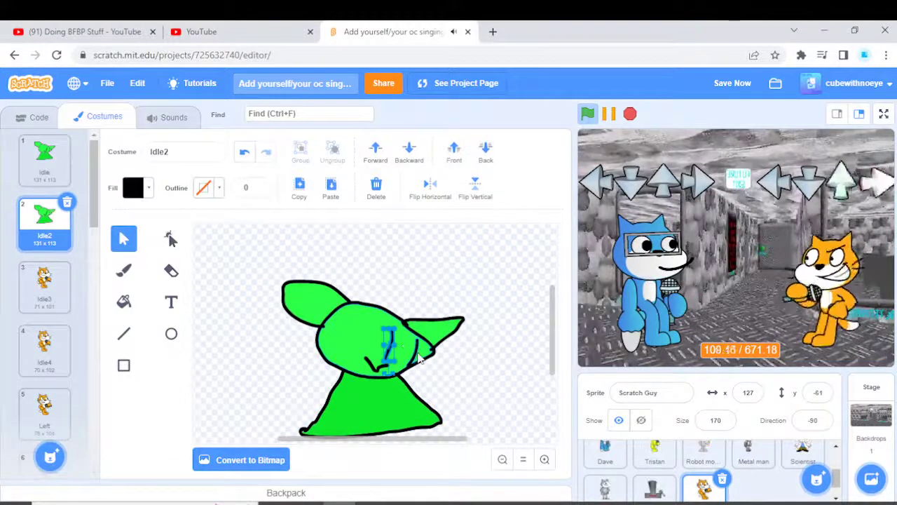
click(418, 357)
click(396, 269)
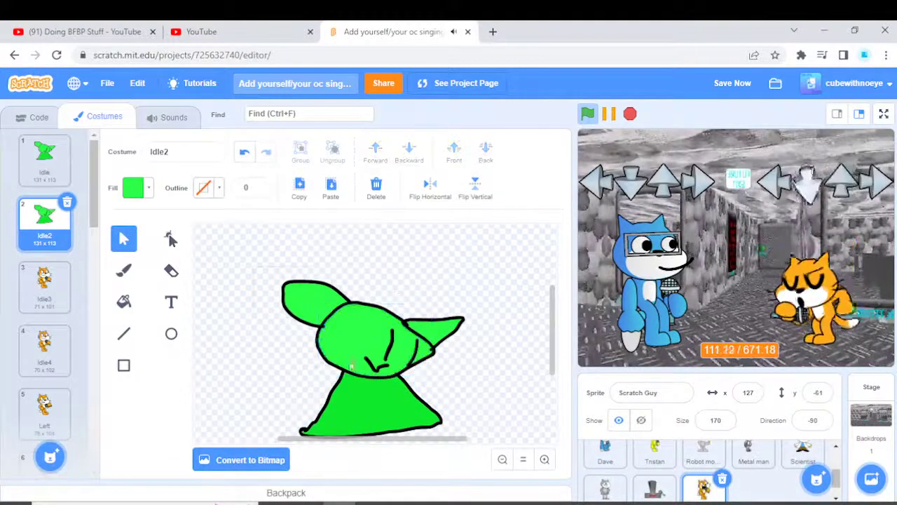
key(ctrl+a)
drag(372, 278, 372, 286)
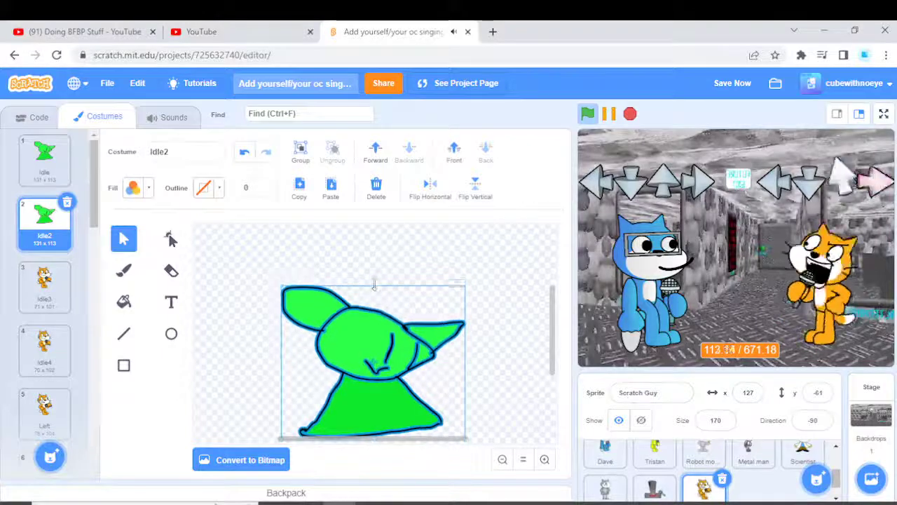
click(371, 253)
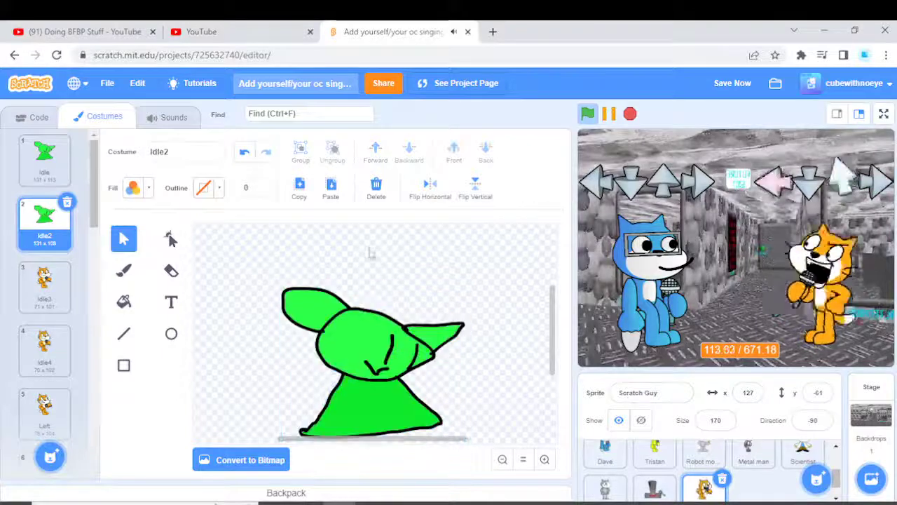
Replace the cat in the Idle3 costume with the copied green character and squash it to about 131 by 101.
click(44, 284)
key(ctrl+a)
click(375, 184)
click(330, 186)
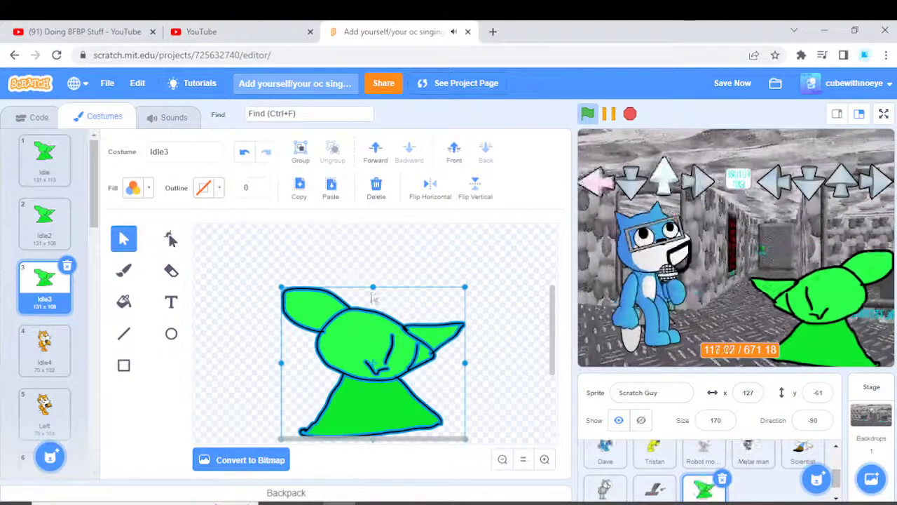
drag(372, 286, 372, 296)
click(371, 260)
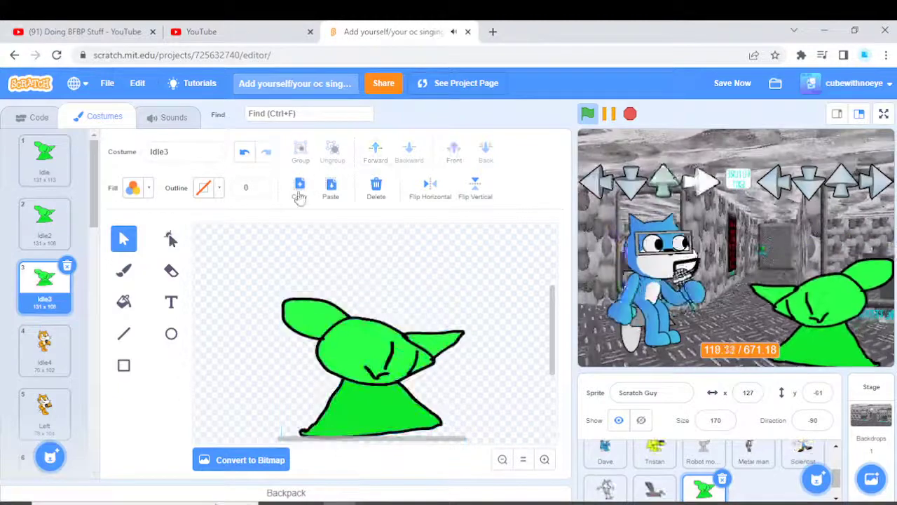
Replace the cat in the Idle4 costume with the copied green character and stretch it upward to about 131 by 111.
click(61, 345)
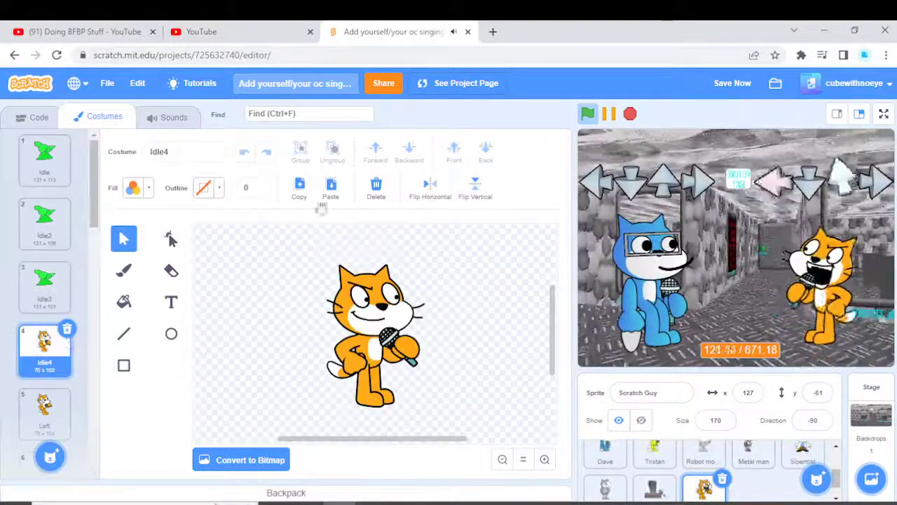
key(ctrl+a)
click(376, 184)
click(330, 186)
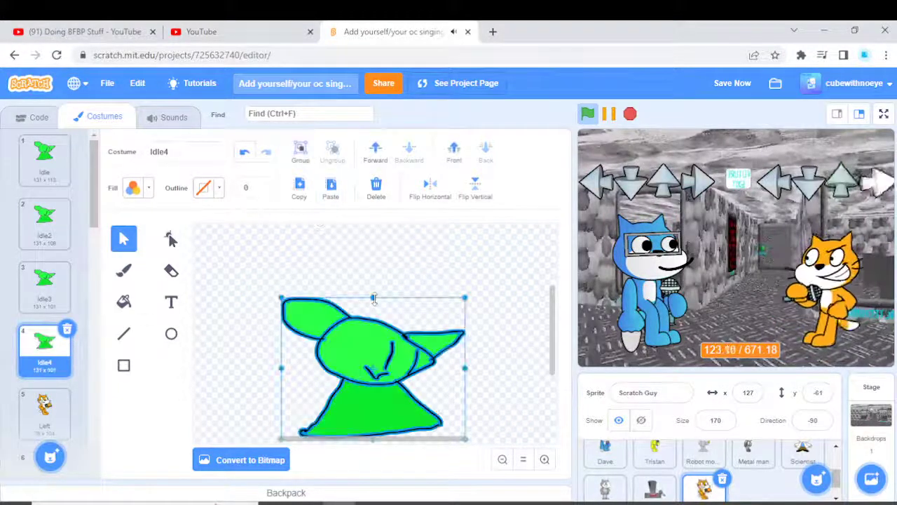
drag(373, 298, 372, 283)
click(372, 257)
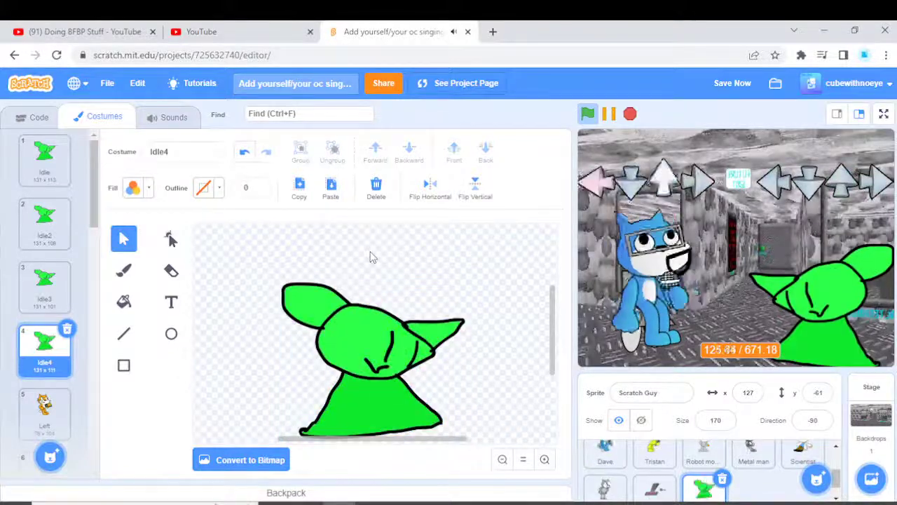
Post "the man" in the YouTube stream's live chat and return to the Scratch project.
key(ctrl+1)
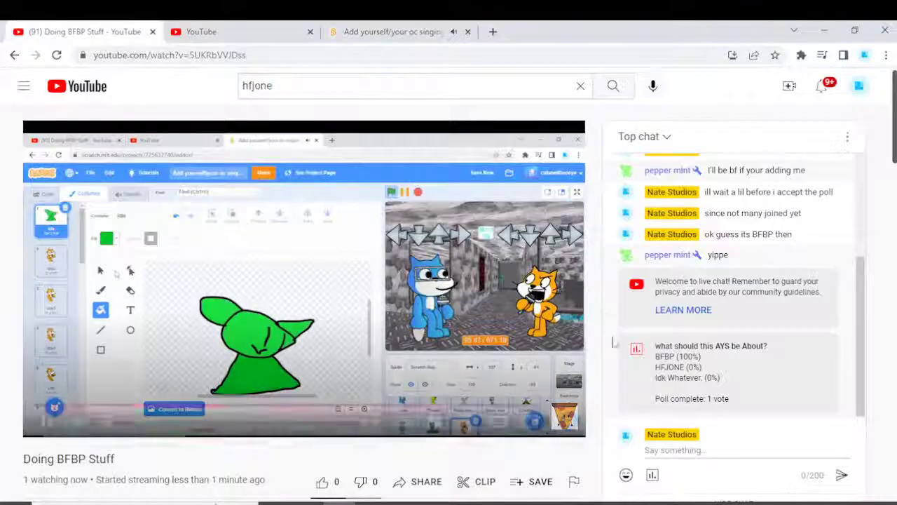
click(663, 451)
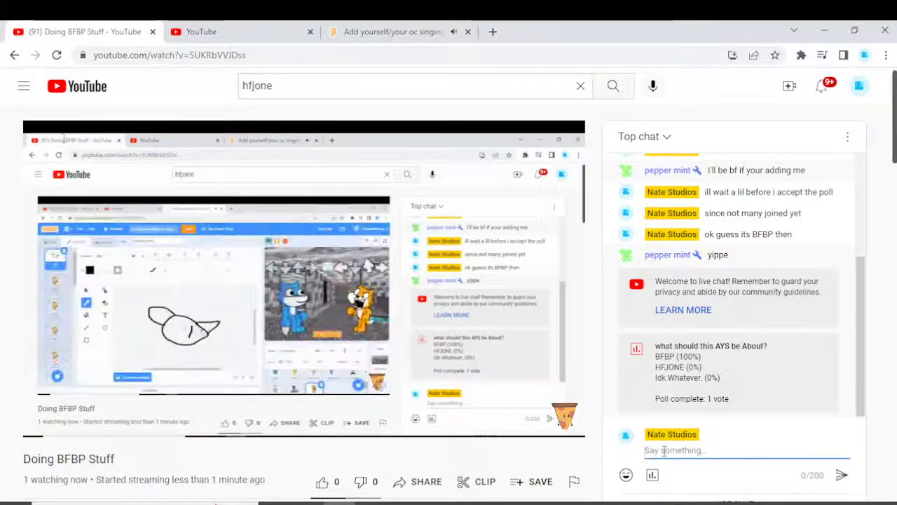
text(the man)
key(Return)
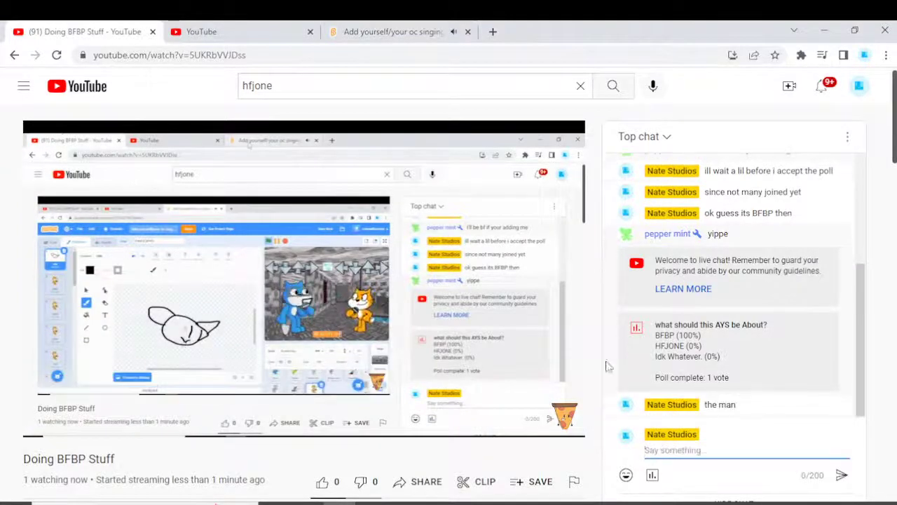
click(400, 31)
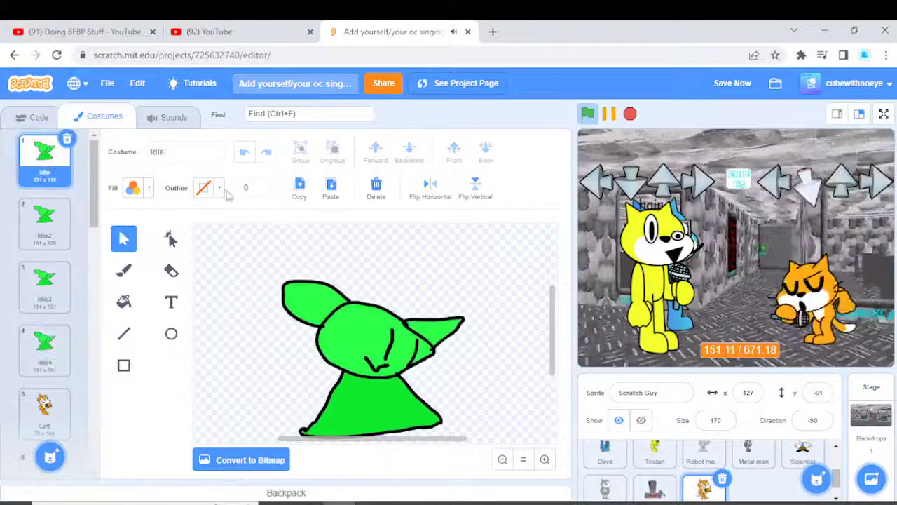
Replace the cat artwork in the Left costume with the green character copied from Idle.
click(376, 189)
key(ctrl+v)
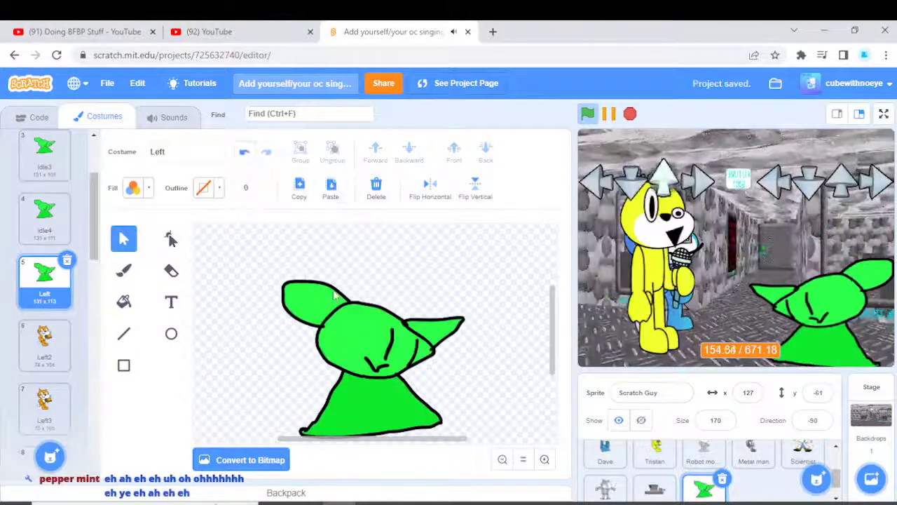
click(394, 347)
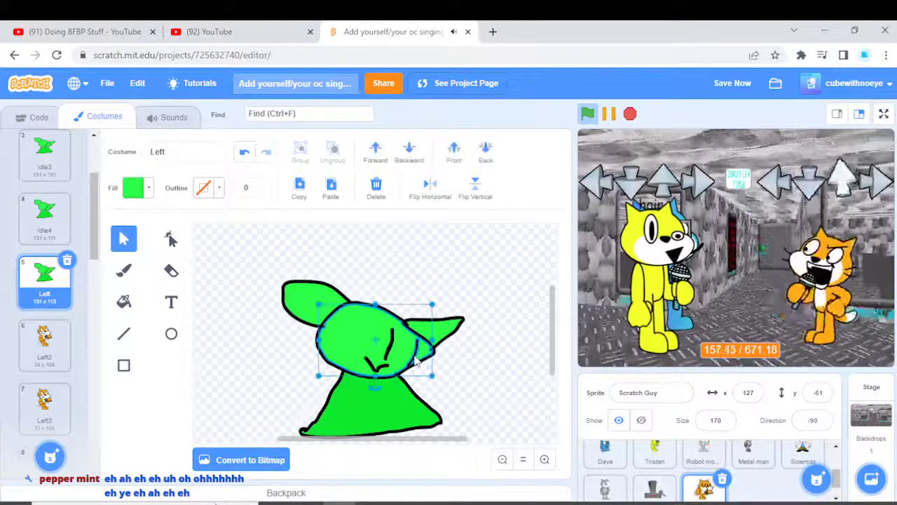
click(409, 297)
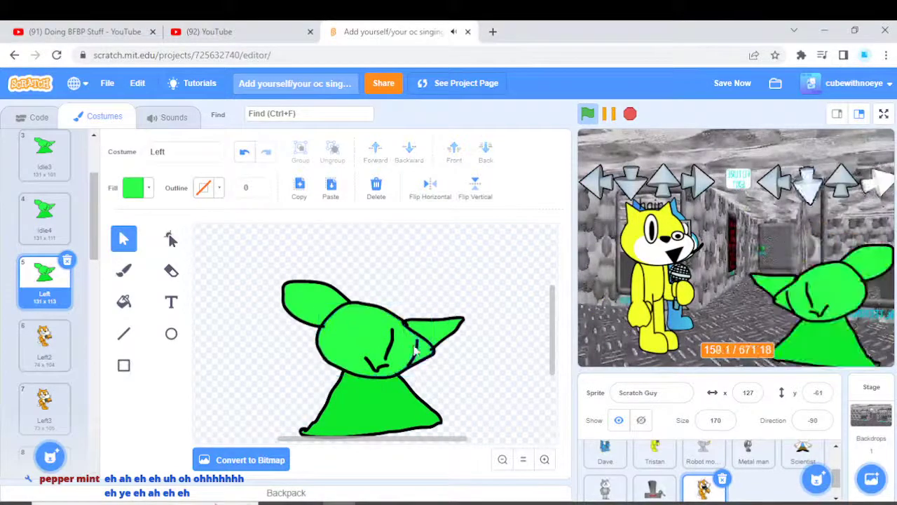
Erase the curved line near the pointed side of the head with eraser size 21 and fill the gap with the head's green.
key(ctrl+a)
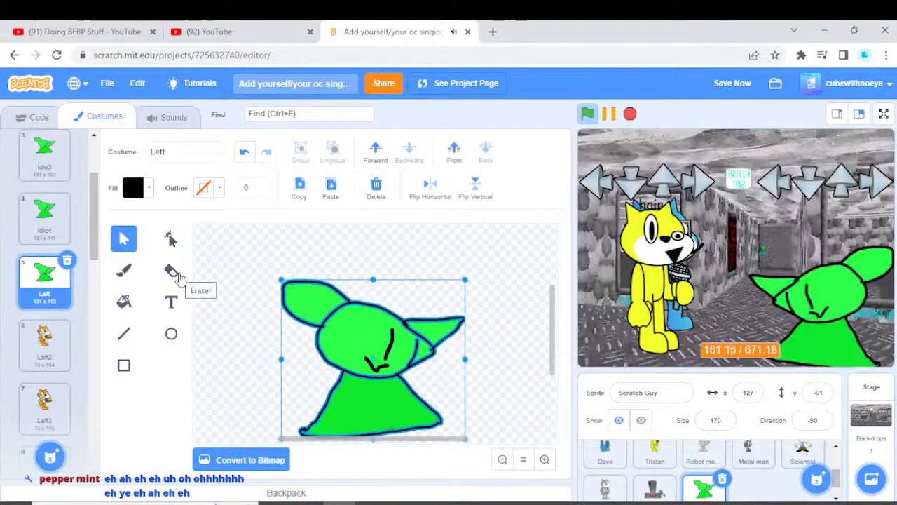
click(179, 277)
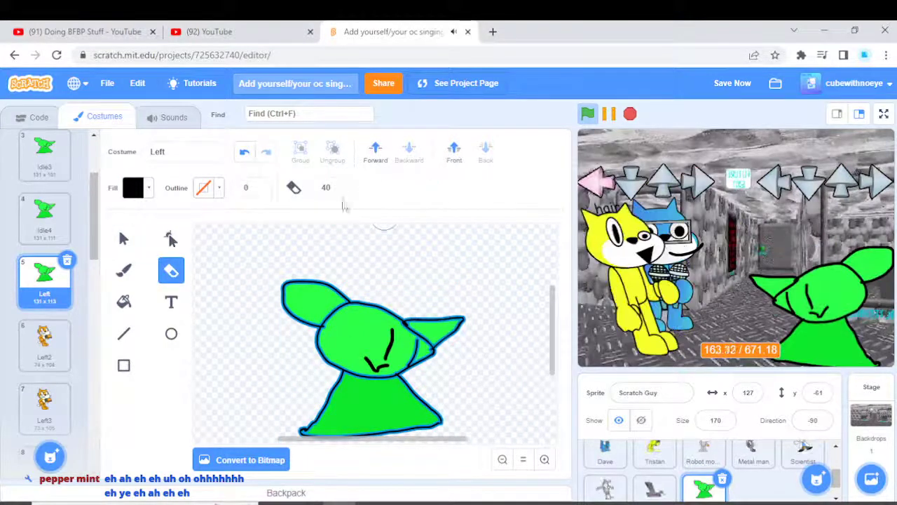
text(21)
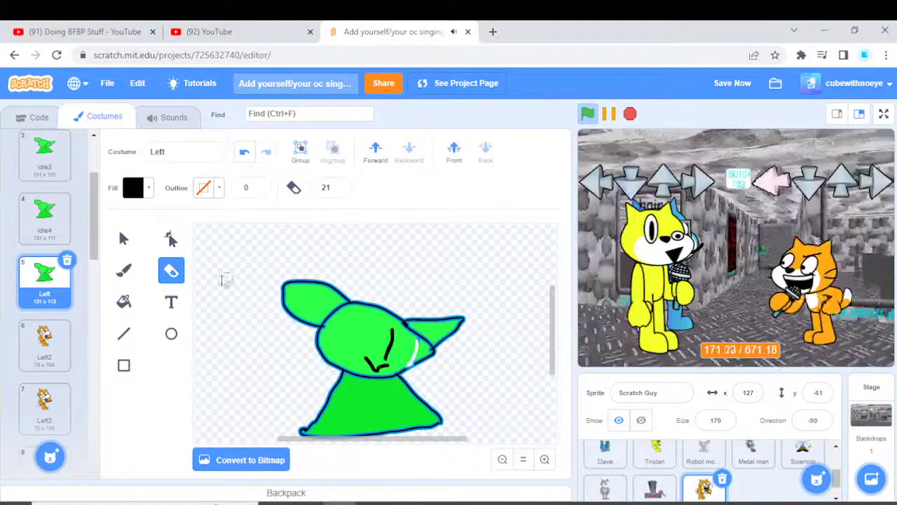
click(124, 239)
click(341, 334)
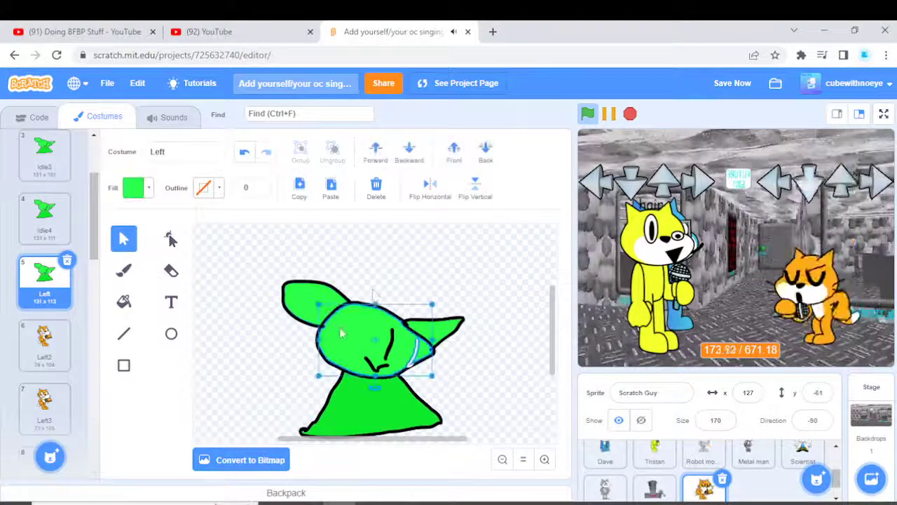
click(123, 301)
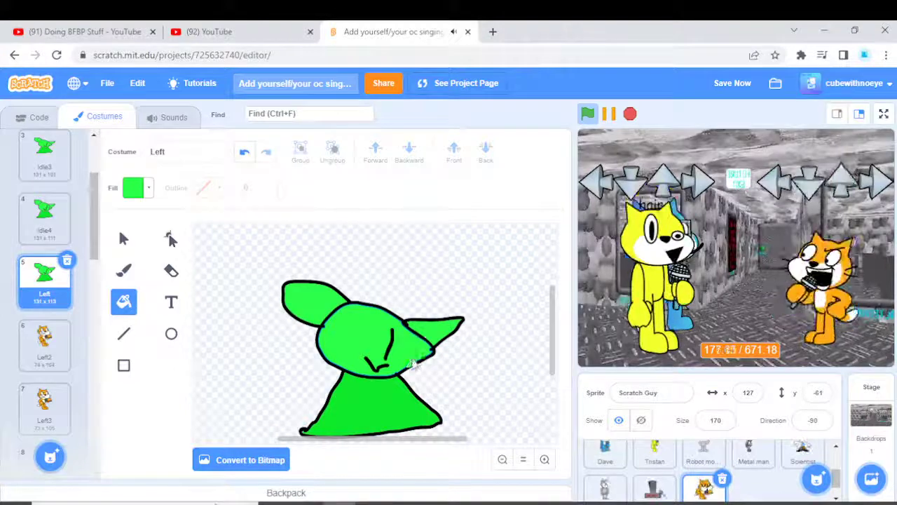
click(502, 459)
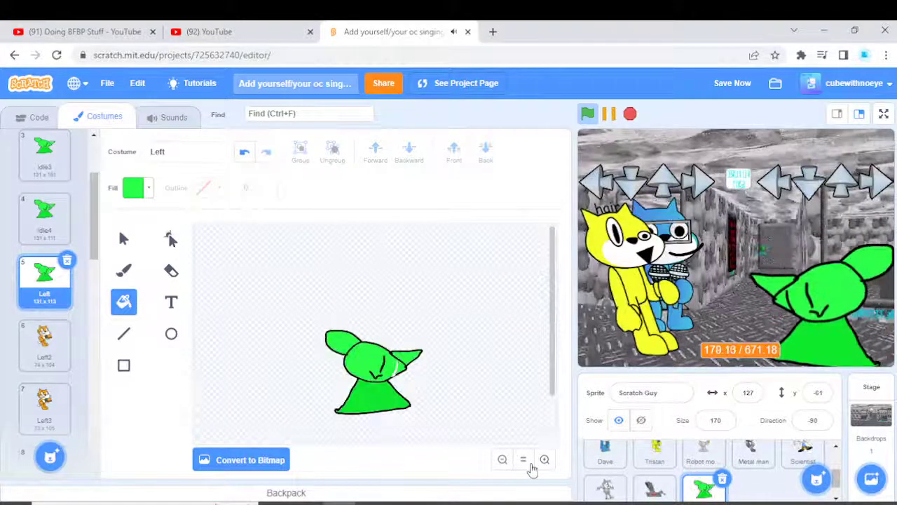
click(544, 460)
click(544, 459)
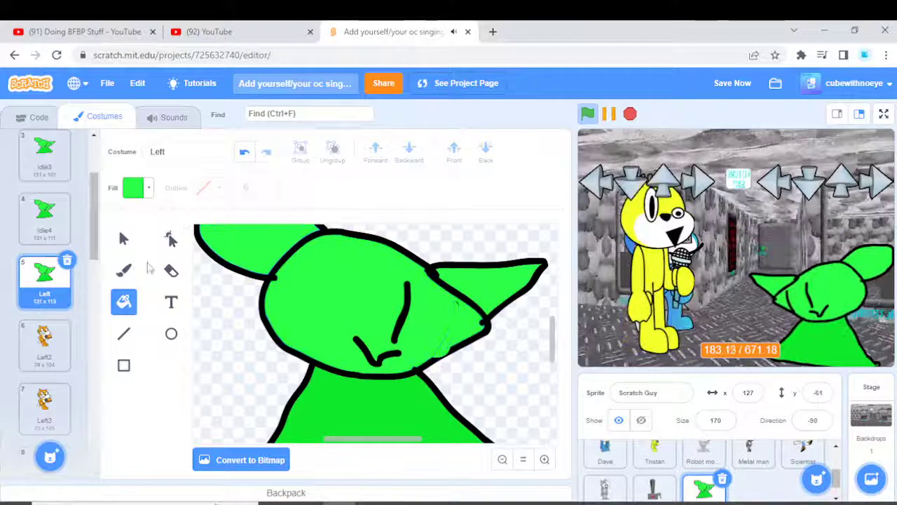
Patch the broken outline along the head's lower edge with a black brush stroke of size 5.
click(124, 238)
click(321, 368)
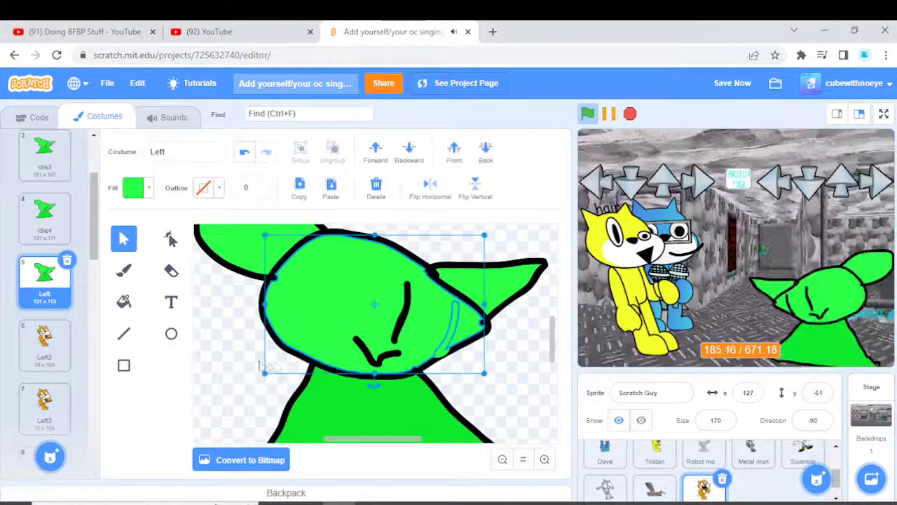
key(b)
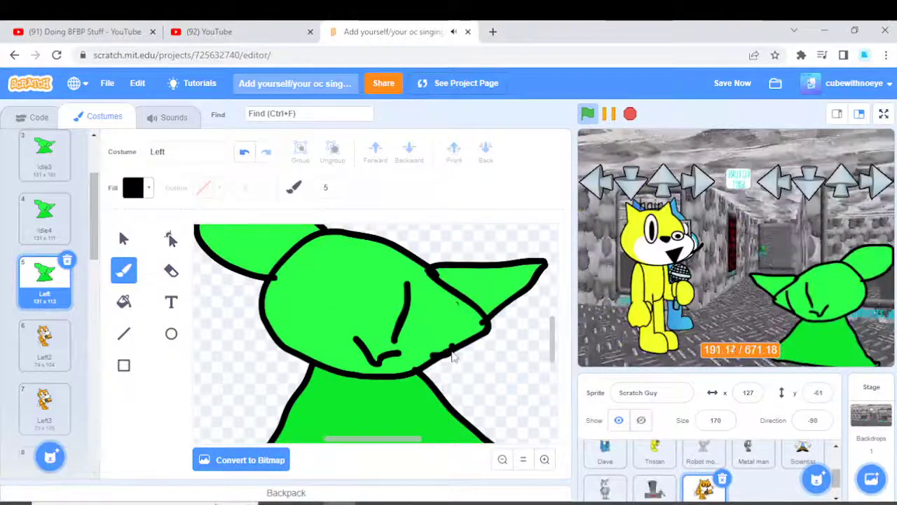
drag(452, 347, 433, 361)
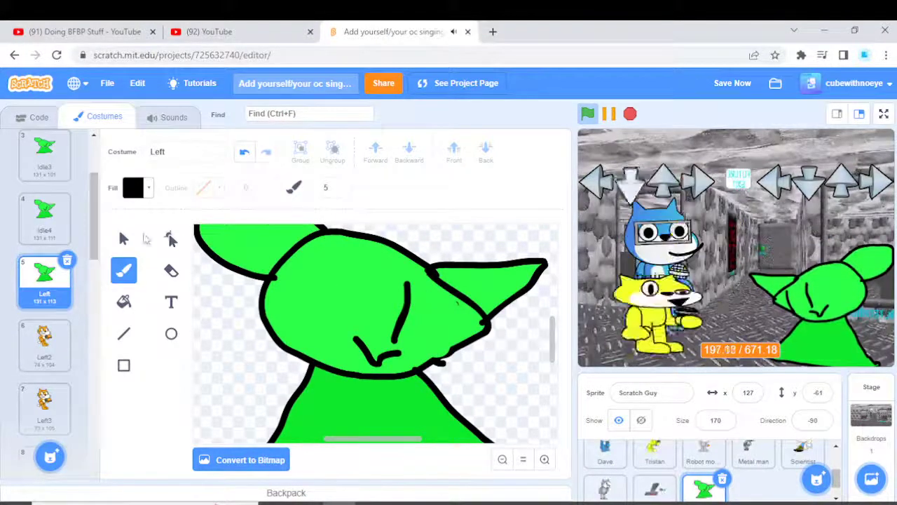
Delete the eye line and the mouth line from the head in the Left costume.
key(s)
click(393, 199)
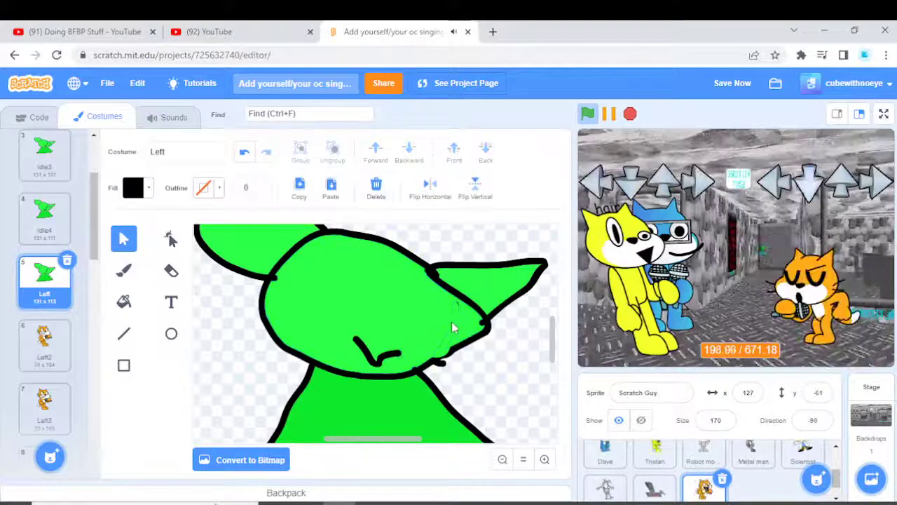
click(375, 358)
click(376, 186)
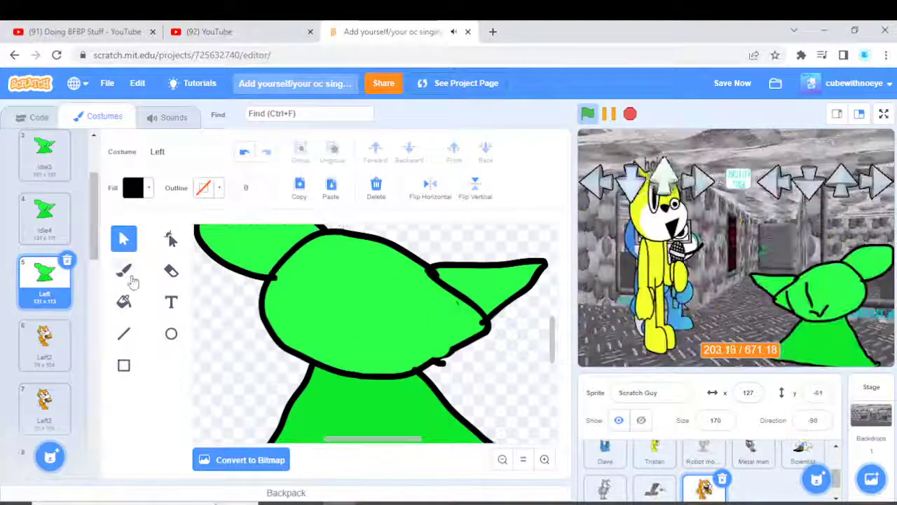
Paint two eye lines and an open mouth on the head in the Left costume with the black size 5 brush.
click(130, 276)
click(329, 304)
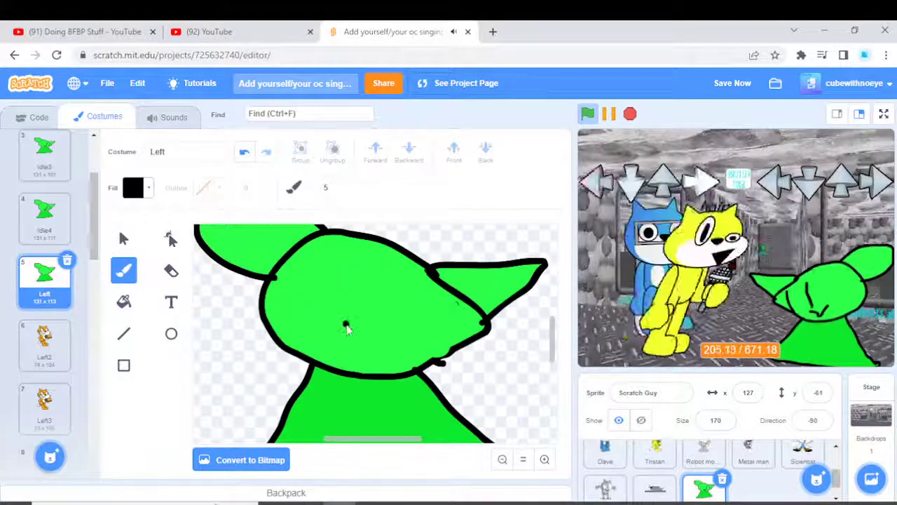
mouse_move(344, 269)
mouse_down()
mouse_move(354, 300)
mouse_move(384, 281)
mouse_move(417, 323)
mouse_move(329, 330)
mouse_move(347, 338)
mouse_up()
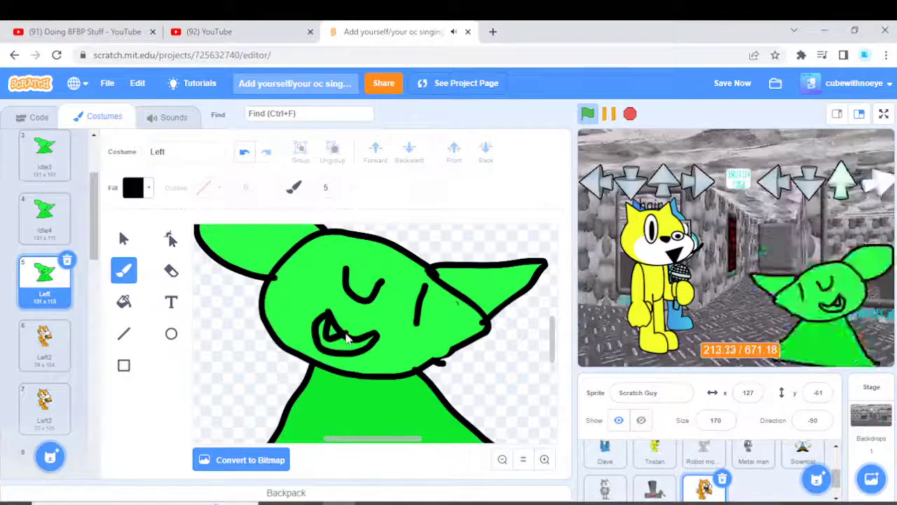
Undo the mouth, try redrawing it as a zigzag line below the eyes, and undo that as well.
click(242, 156)
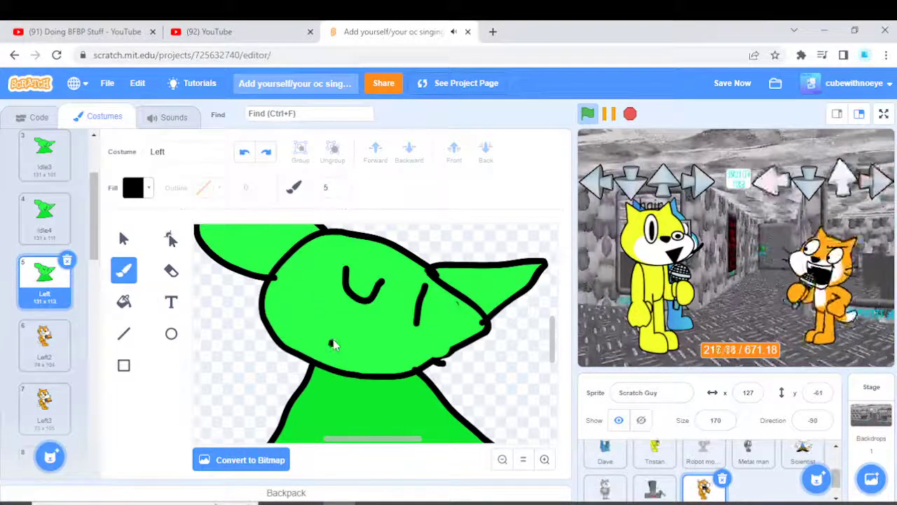
drag(337, 333, 354, 346)
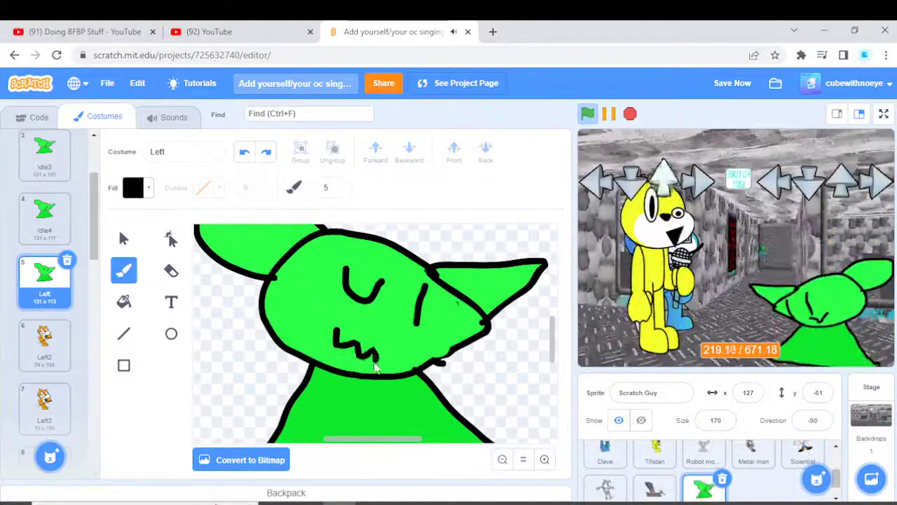
key(ctrl+z)
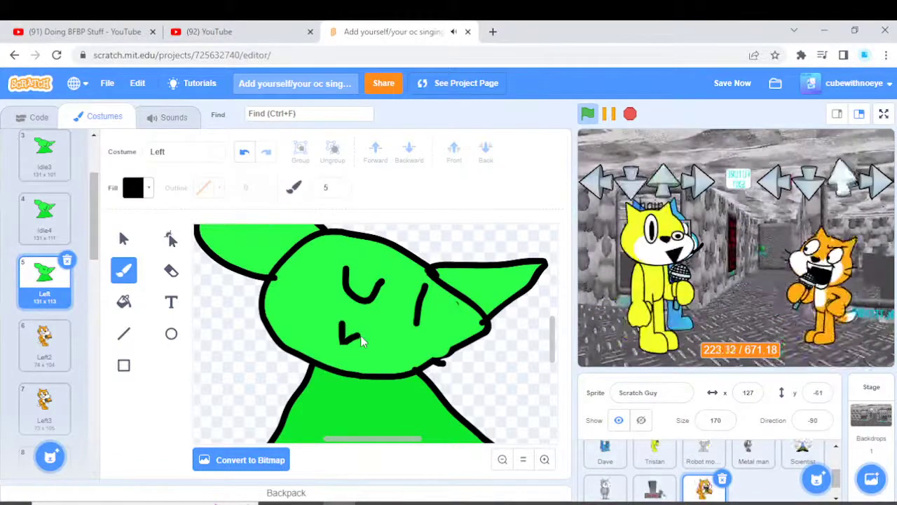
drag(357, 368, 327, 345)
key(ctrl+z)
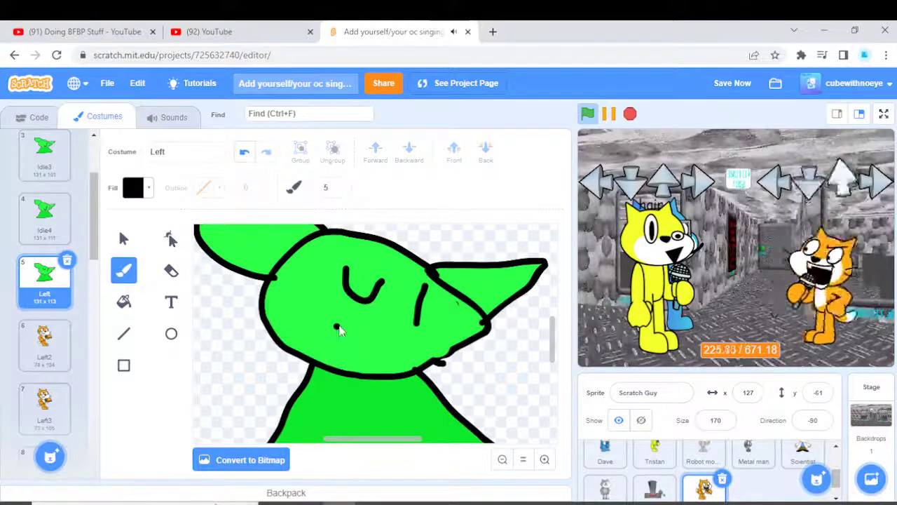
Try moving the head's green fill aside to expose the strokes underneath, and undo the moves.
click(123, 239)
click(326, 324)
drag(327, 324, 445, 316)
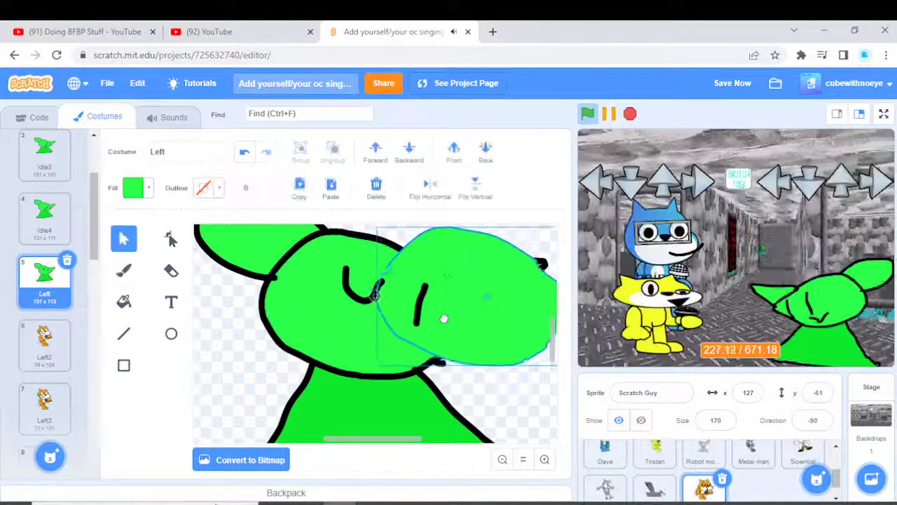
key(ctrl+z)
drag(364, 330, 457, 303)
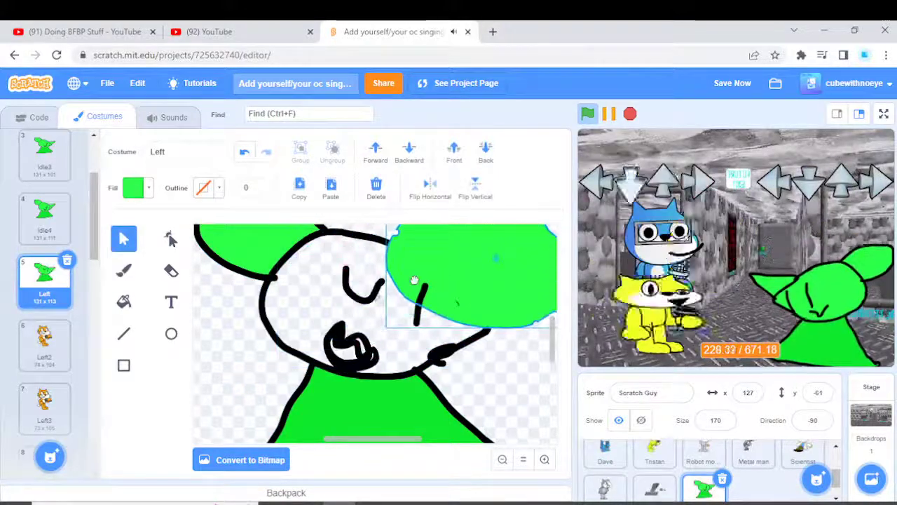
click(494, 337)
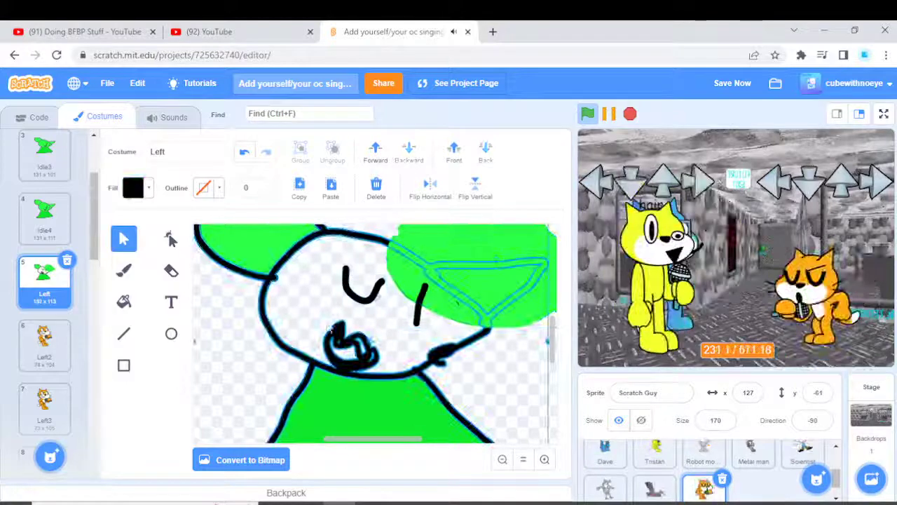
click(246, 345)
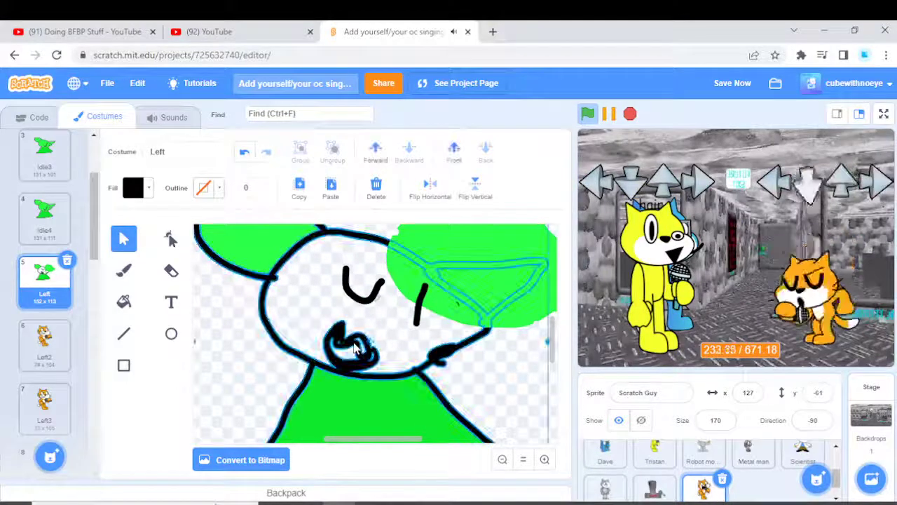
drag(439, 271, 340, 300)
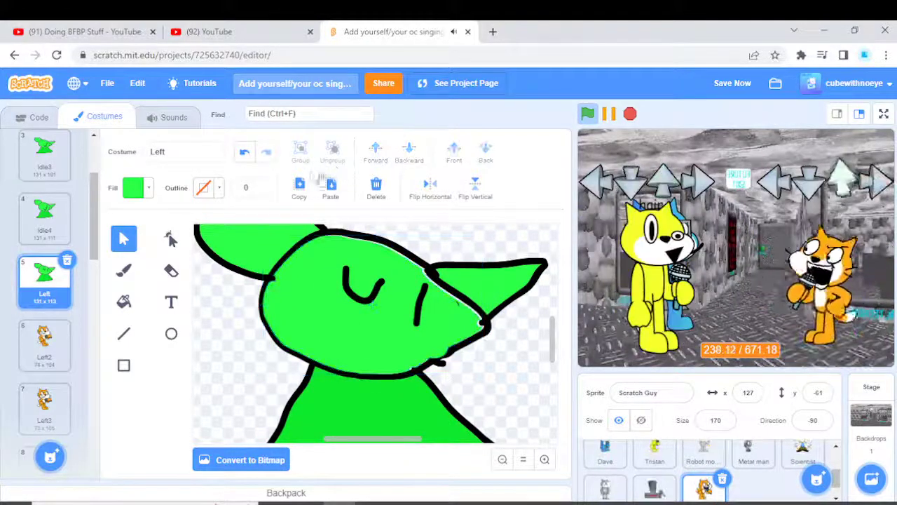
click(244, 152)
click(245, 152)
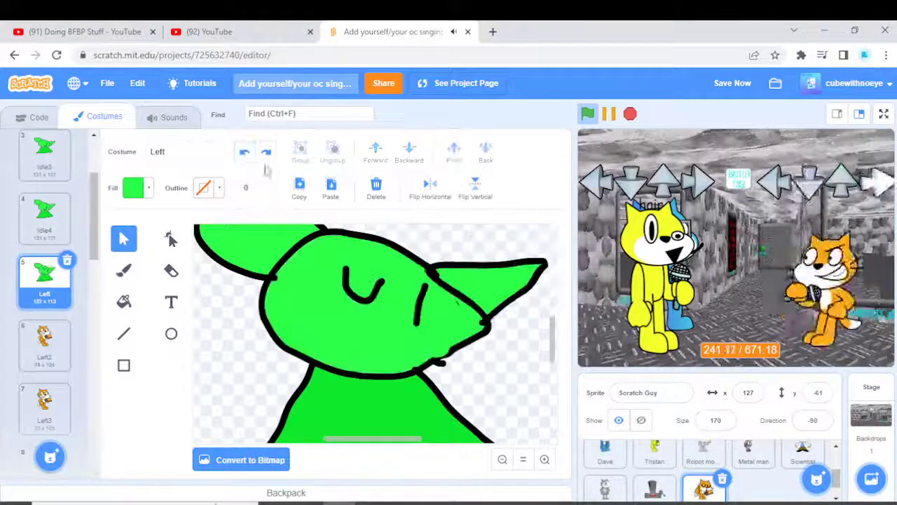
Paint a curved open mouth under the eyes with the black size 5 brush.
click(125, 270)
click(127, 241)
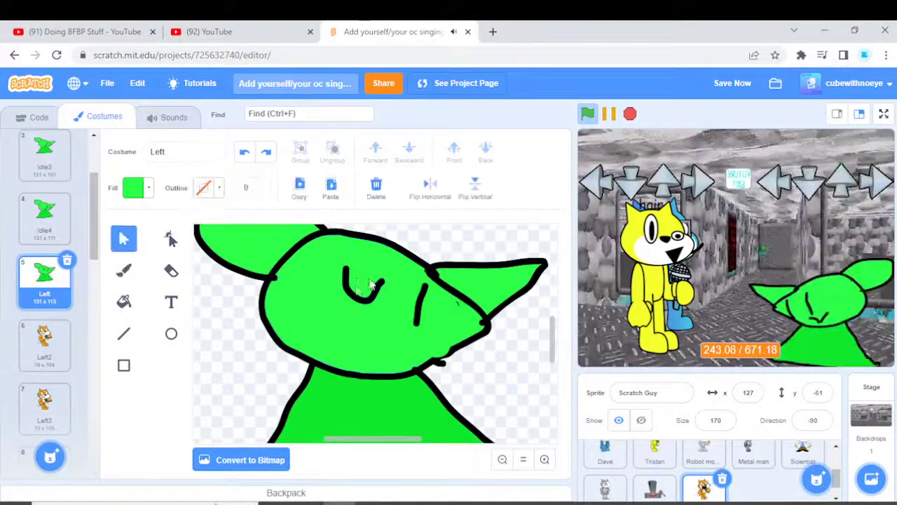
click(124, 271)
drag(340, 312, 384, 334)
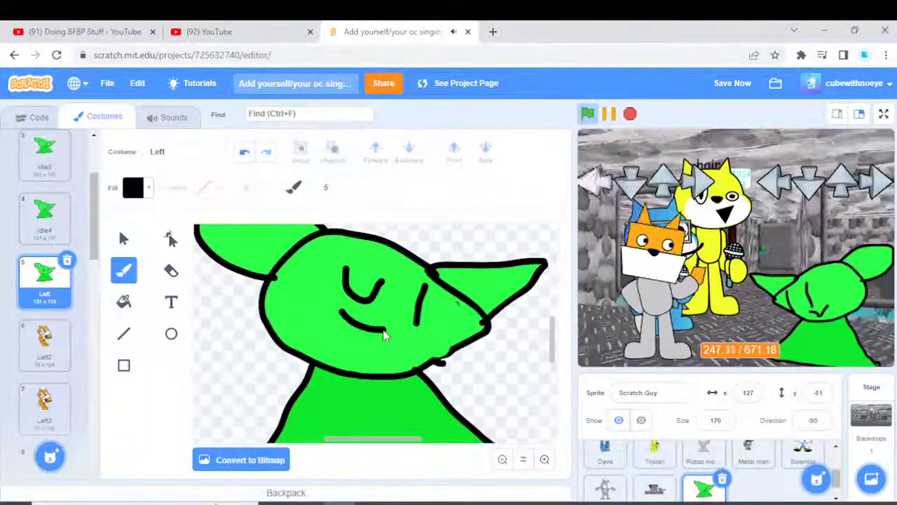
drag(337, 319, 346, 316)
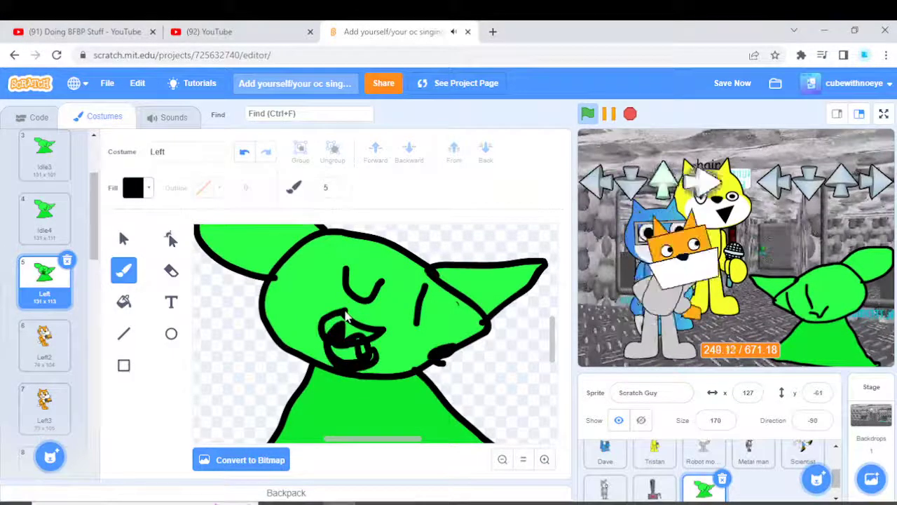
Select the black line art and erase the mouth from the head with eraser size 21.
click(124, 239)
click(377, 358)
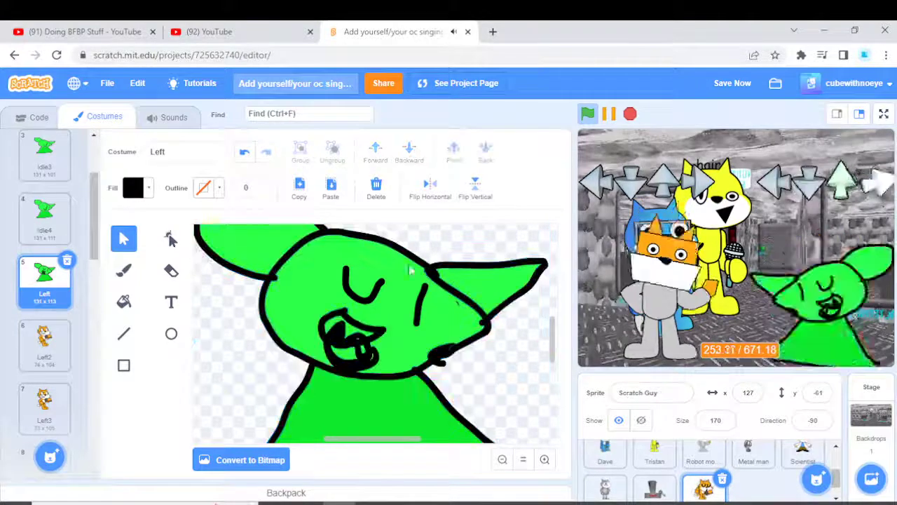
click(366, 348)
click(171, 271)
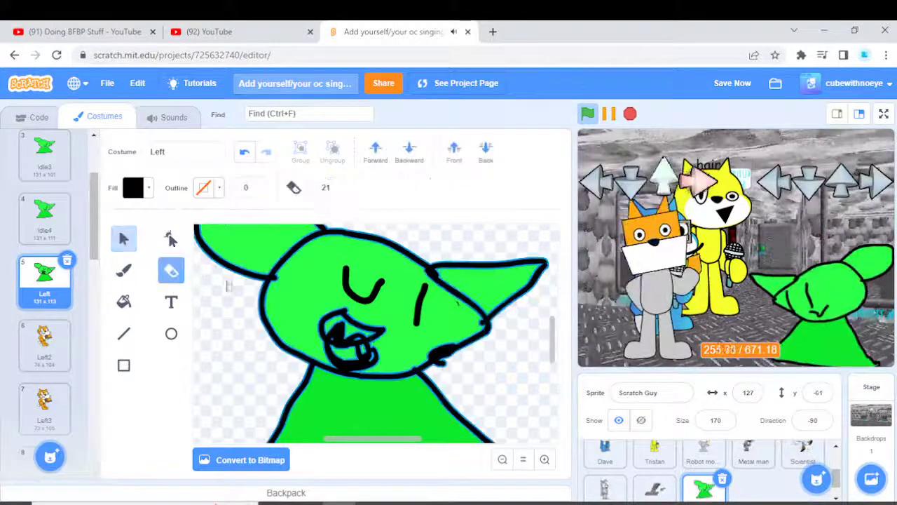
mouse_move(350, 308)
mouse_down()
mouse_move(330, 318)
mouse_move(385, 347)
mouse_move(319, 323)
mouse_move(323, 350)
mouse_move(372, 361)
mouse_move(336, 344)
mouse_move(349, 357)
mouse_up()
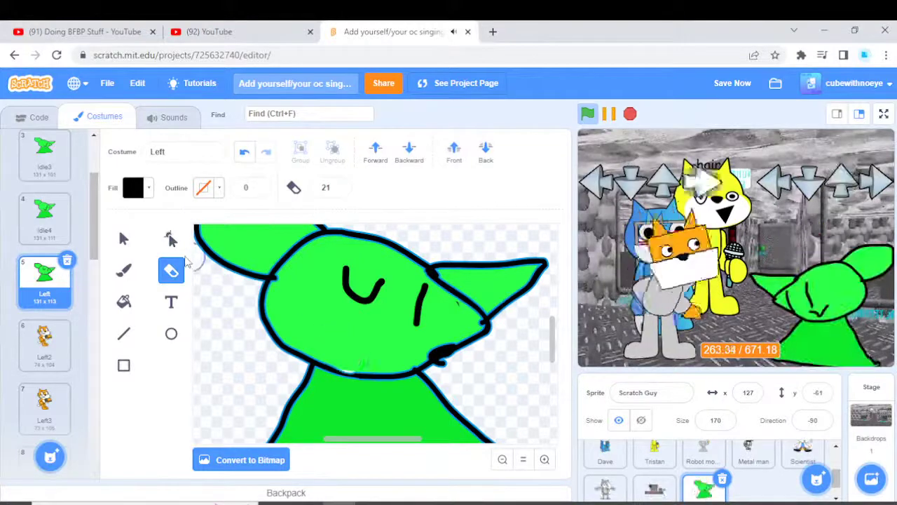
Try to hide both eye lines by filling them with the head's green, and undo the fills.
click(124, 238)
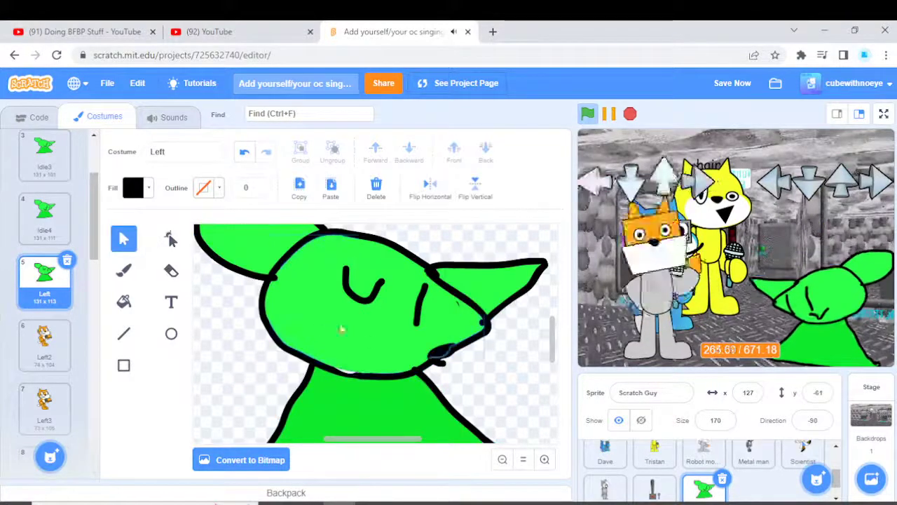
click(340, 326)
click(123, 301)
click(362, 284)
click(419, 304)
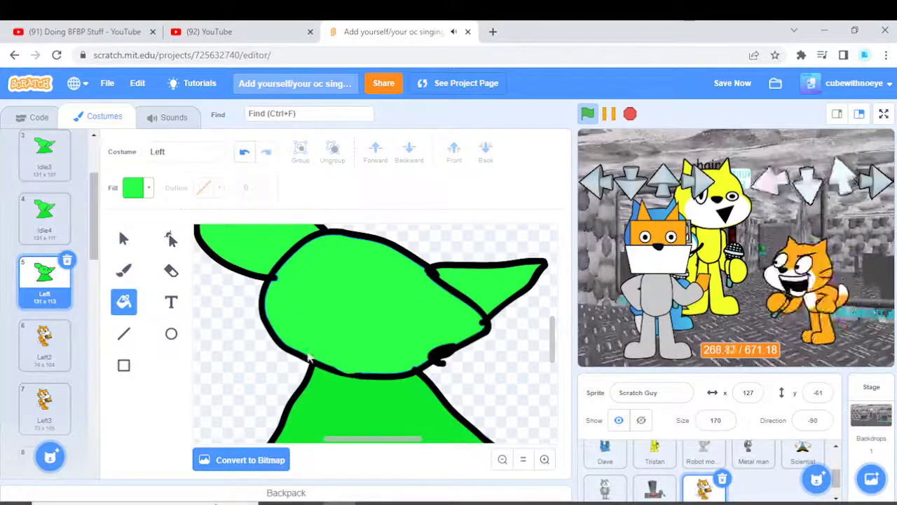
click(124, 237)
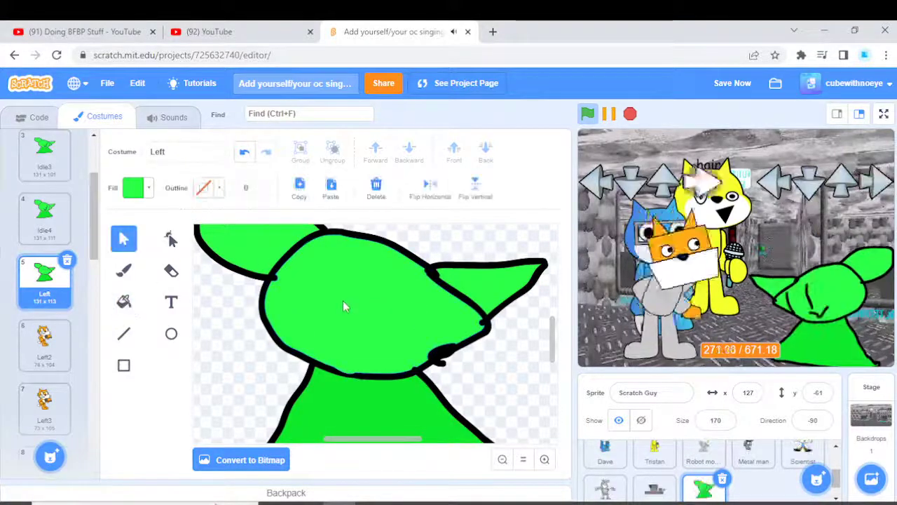
click(343, 306)
key(ctrl+z)
key(ctrl+z)
key(ctrl+z)
key(ctrl+z)
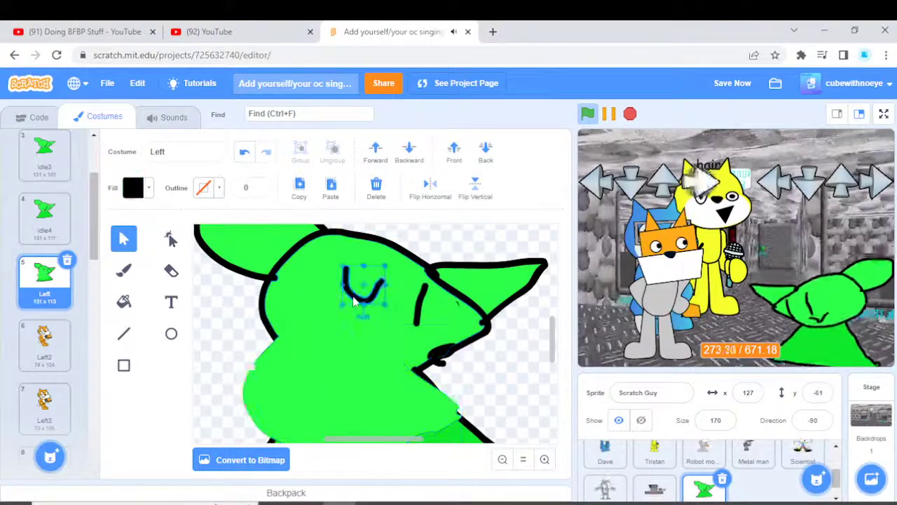
Delete both eye lines from the head and clear the green shape covering the top of the body.
key(ctrl+z)
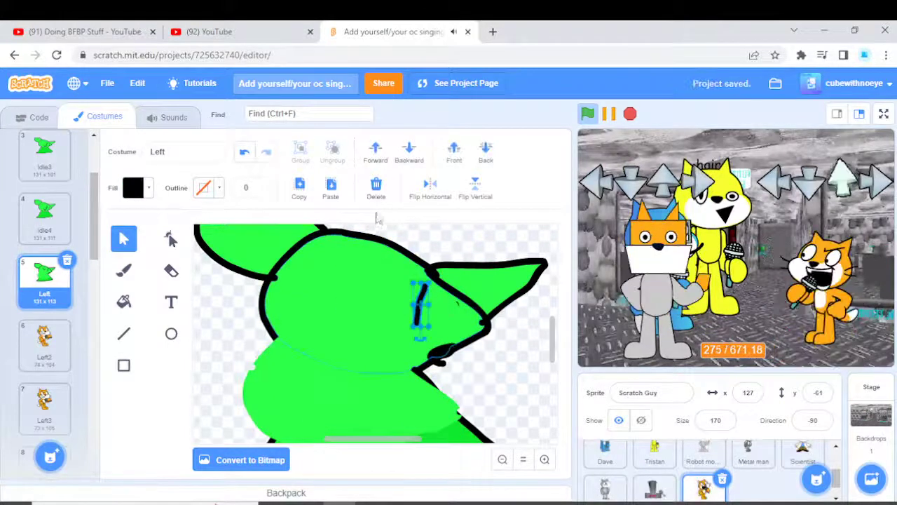
click(377, 191)
click(338, 380)
key(ctrl+z)
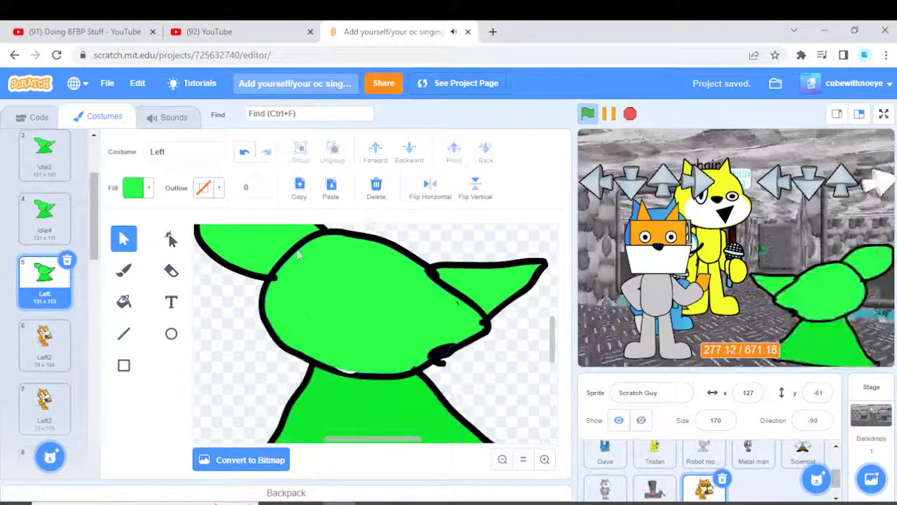
Delete the head's green fill and refill the inside of the head outline with the same green.
click(324, 316)
click(375, 189)
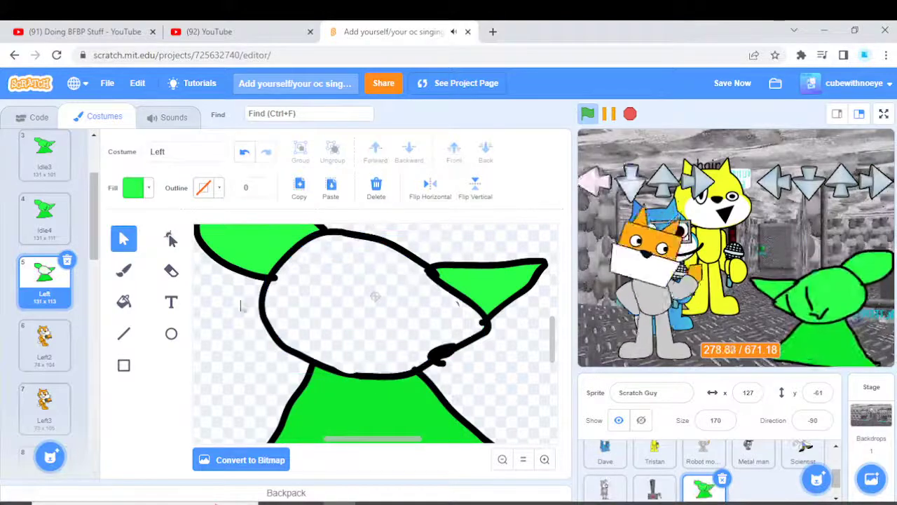
click(123, 301)
click(364, 302)
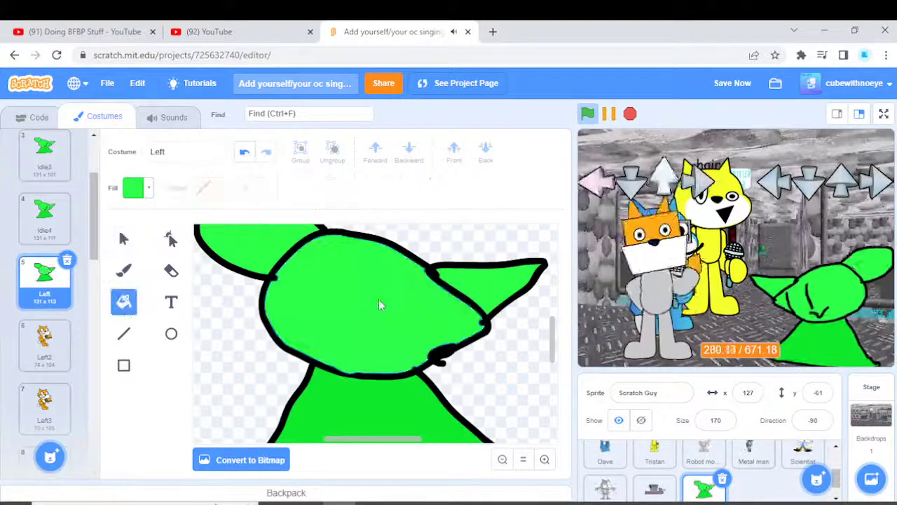
Set the Brush tool's fill colour to black by lowering its brightness to 0.
click(131, 272)
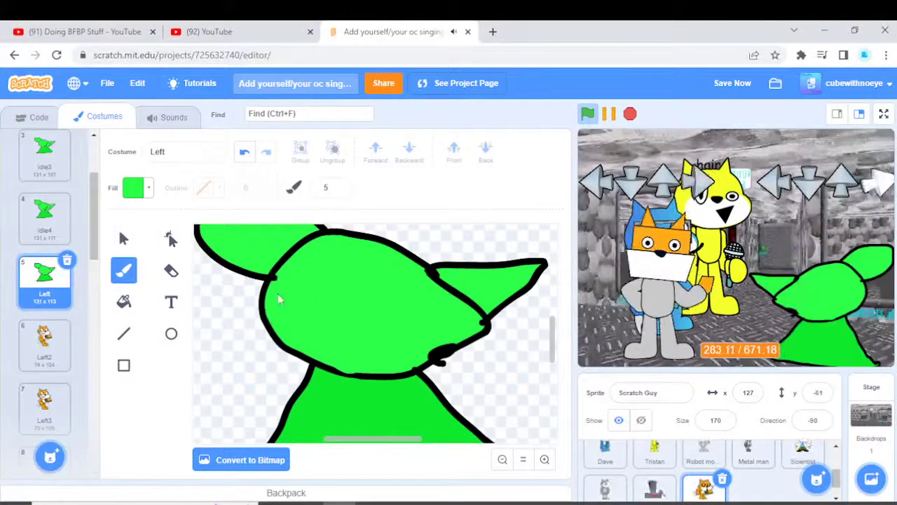
click(137, 187)
drag(170, 319, 86, 319)
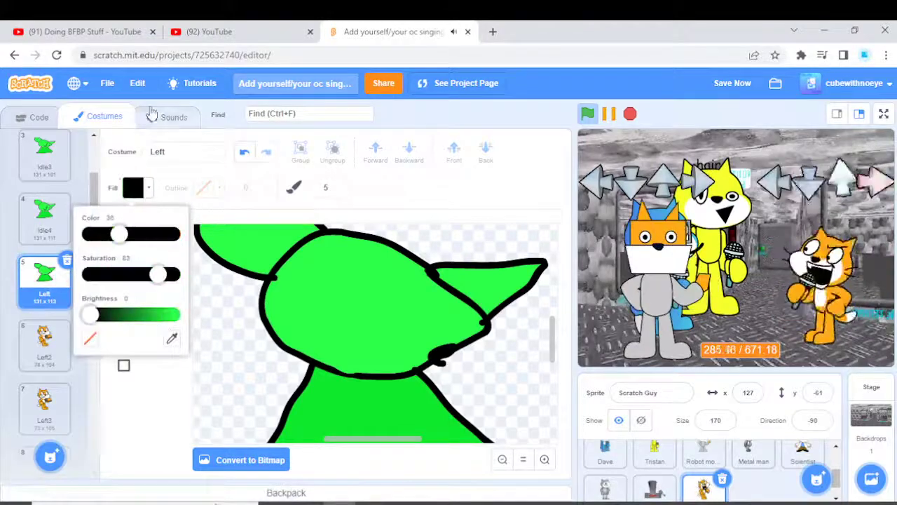
Switch to the YouTube livestream, post "real" in the live chat, and return to the Scratch editor.
click(77, 32)
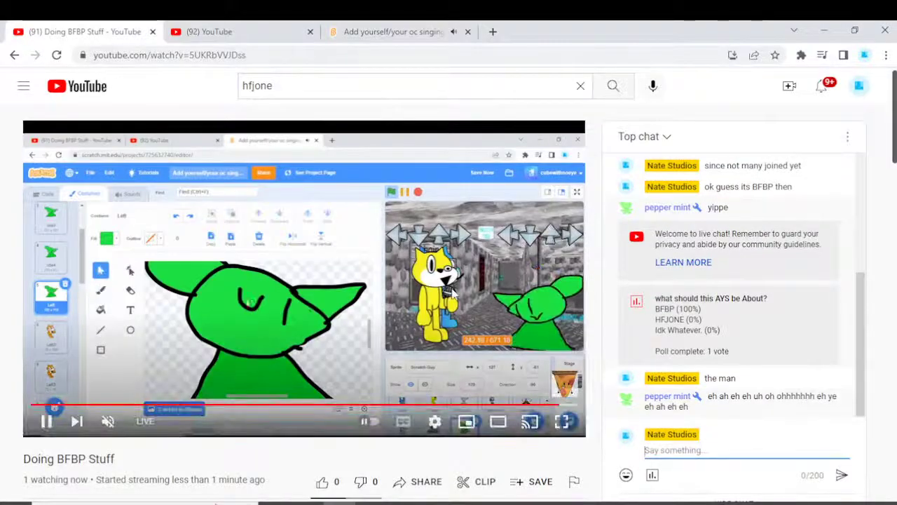
text(real)
key(Return)
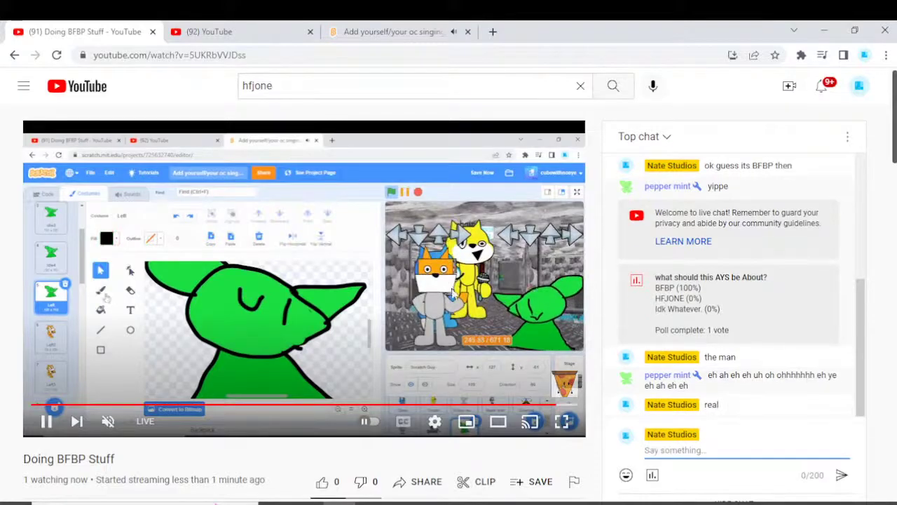
click(406, 31)
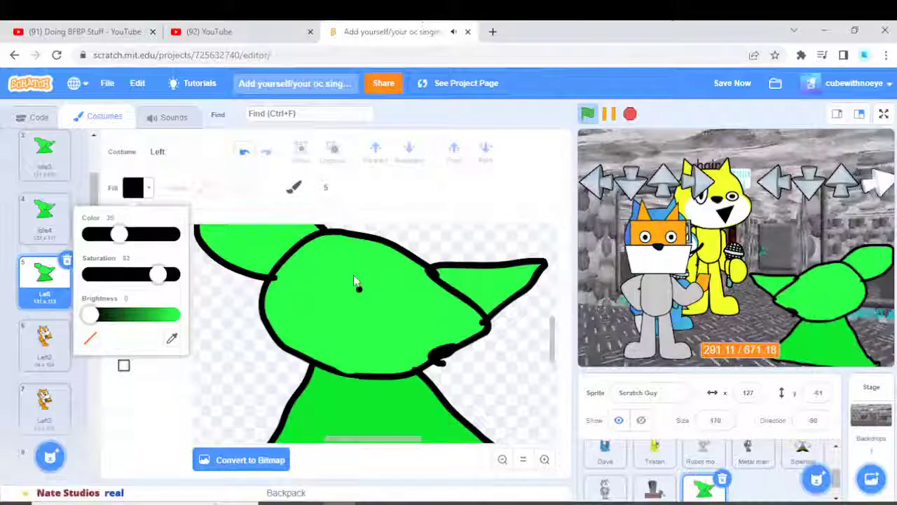
Paint two eye lines on the head and a small triangular open mouth below them, undoing the first mouth attempt.
drag(341, 267, 395, 284)
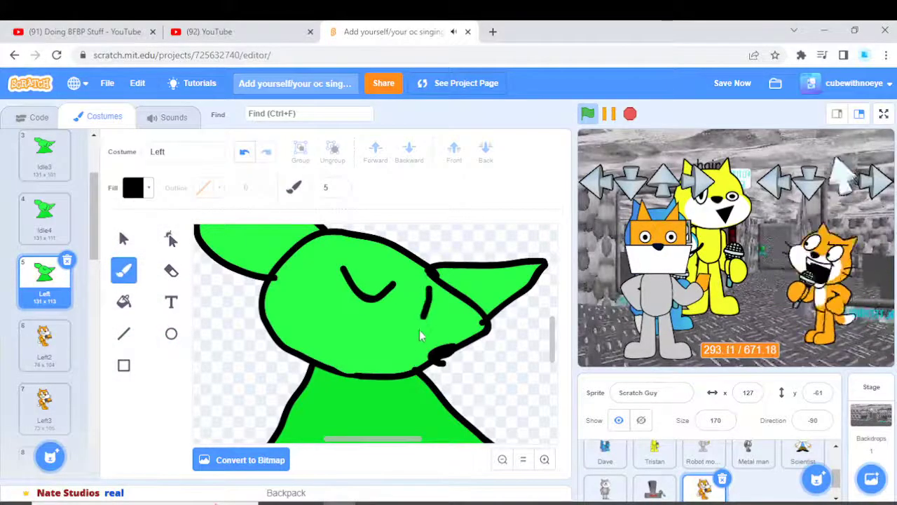
mouse_move(420, 335)
mouse_down()
mouse_move(418, 344)
mouse_move(346, 352)
mouse_move(321, 332)
mouse_up()
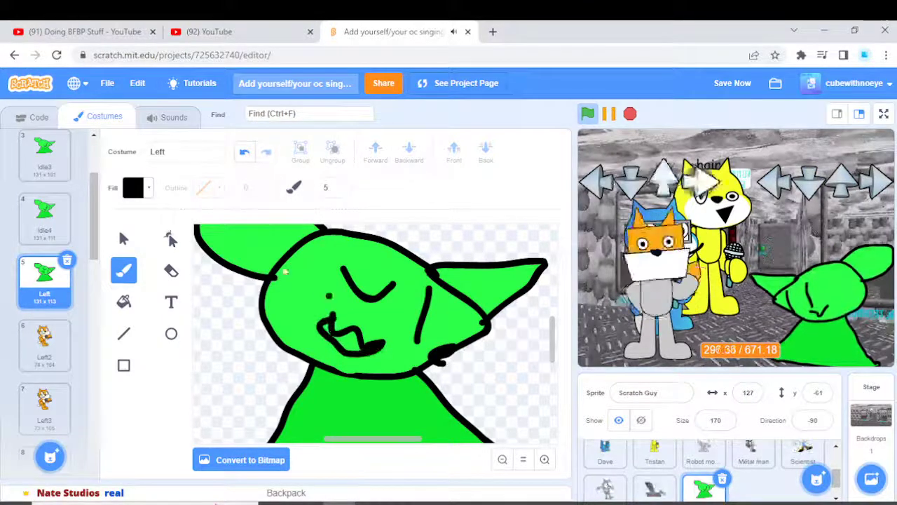
key(ctrl+z)
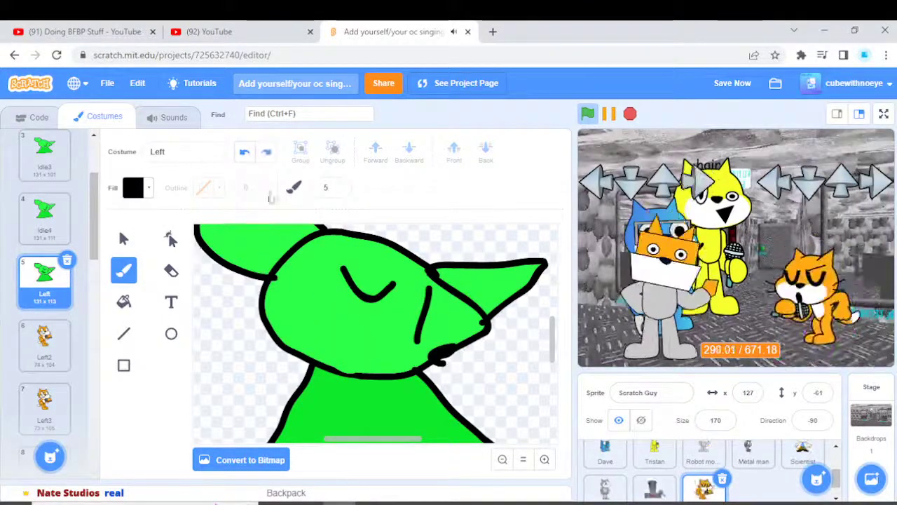
mouse_move(345, 324)
mouse_down()
mouse_move(346, 351)
mouse_move(354, 335)
mouse_move(347, 325)
mouse_up()
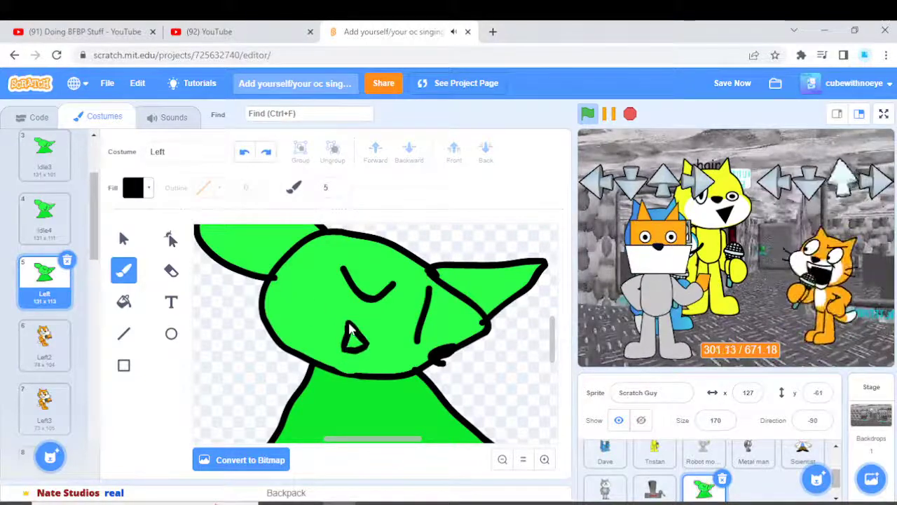
Delete the two eye lines and the triangular mouth from the head in the Left costume.
click(123, 238)
click(204, 233)
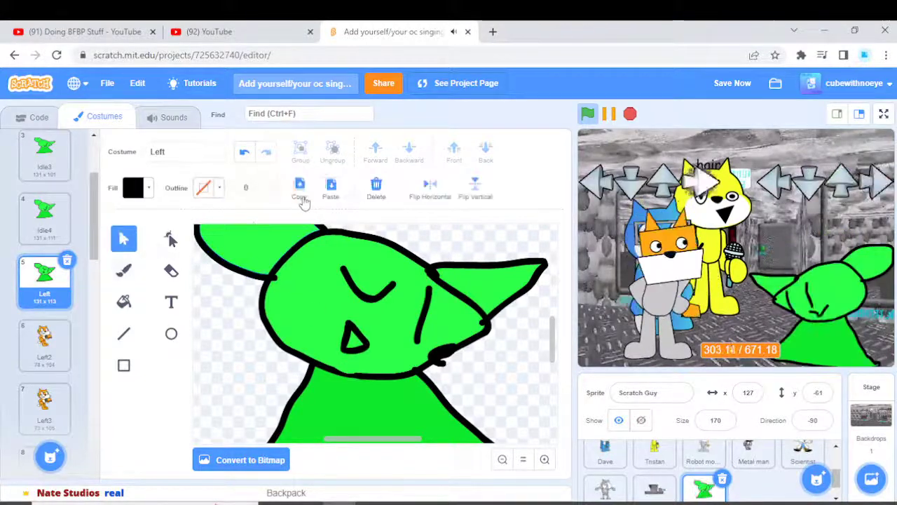
click(44, 343)
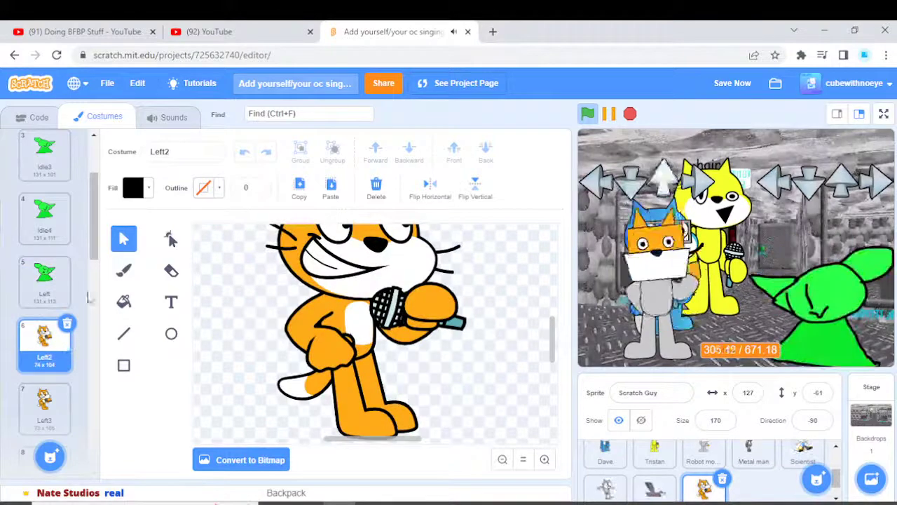
click(62, 291)
click(356, 286)
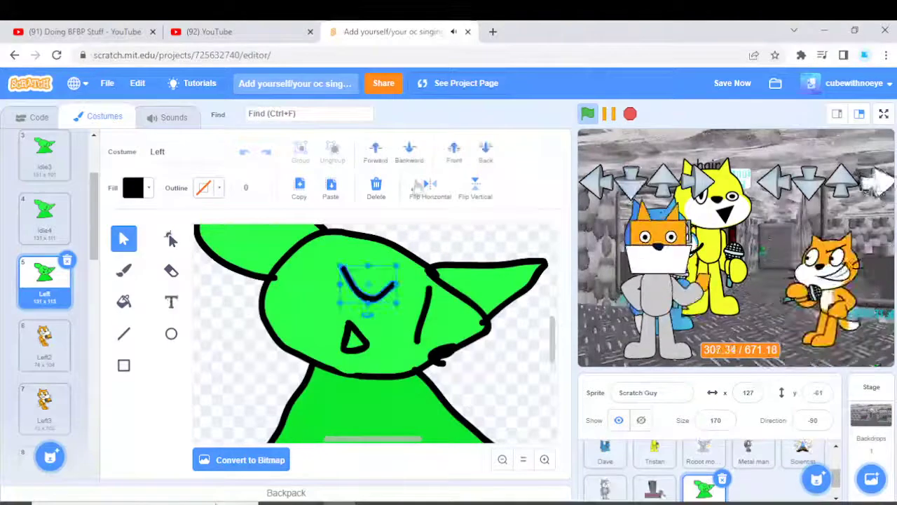
click(375, 188)
click(423, 311)
click(375, 188)
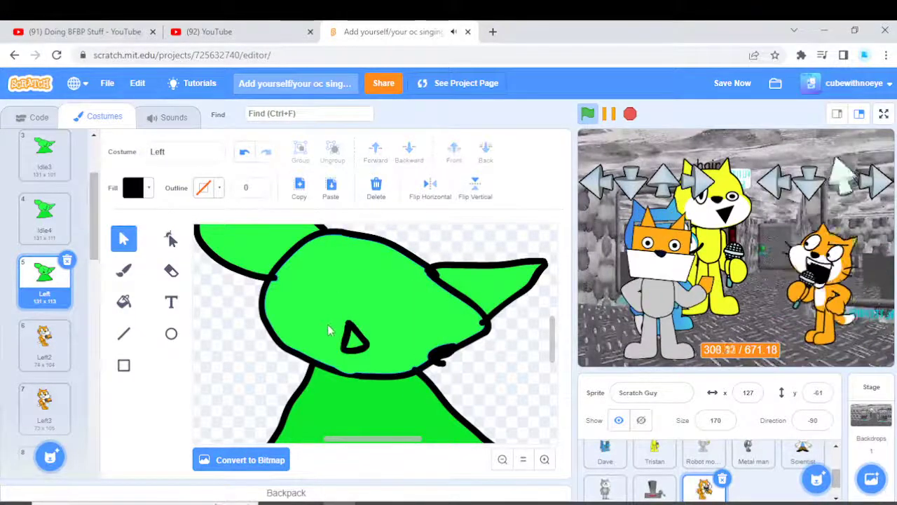
click(379, 197)
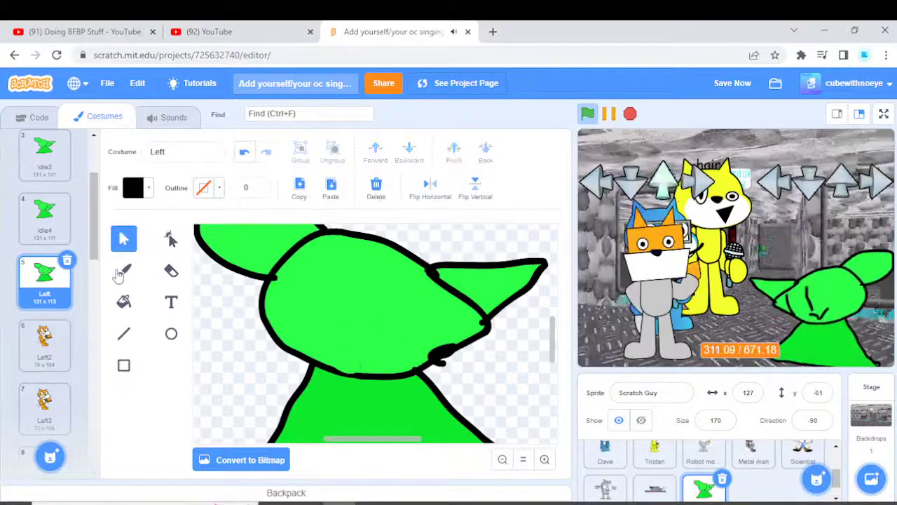
Paint two slanted eye lines and a small triangular open mouth on the Left costume's head with the size 5 black brush.
click(121, 273)
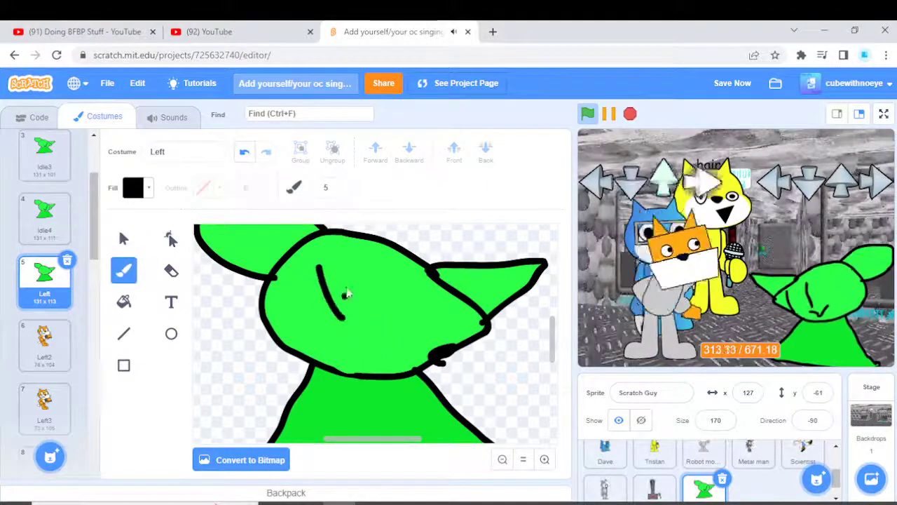
drag(354, 254, 400, 299)
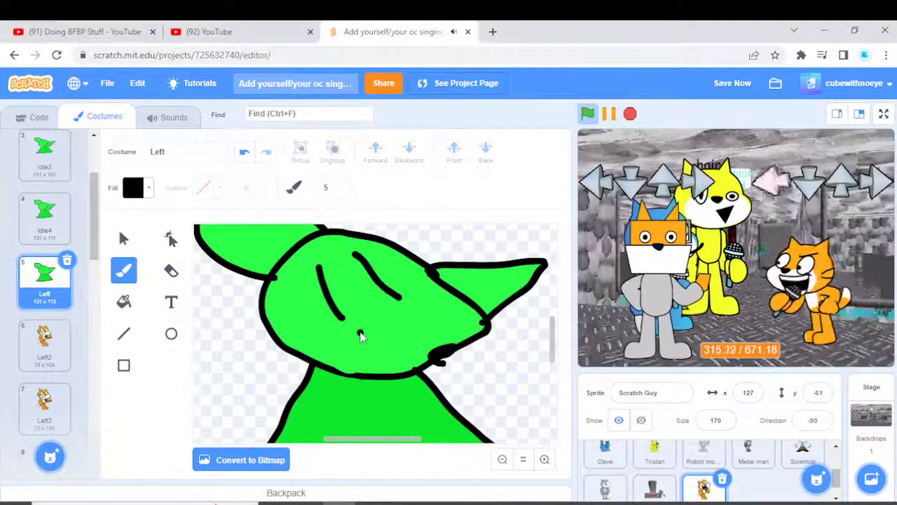
drag(397, 332, 382, 344)
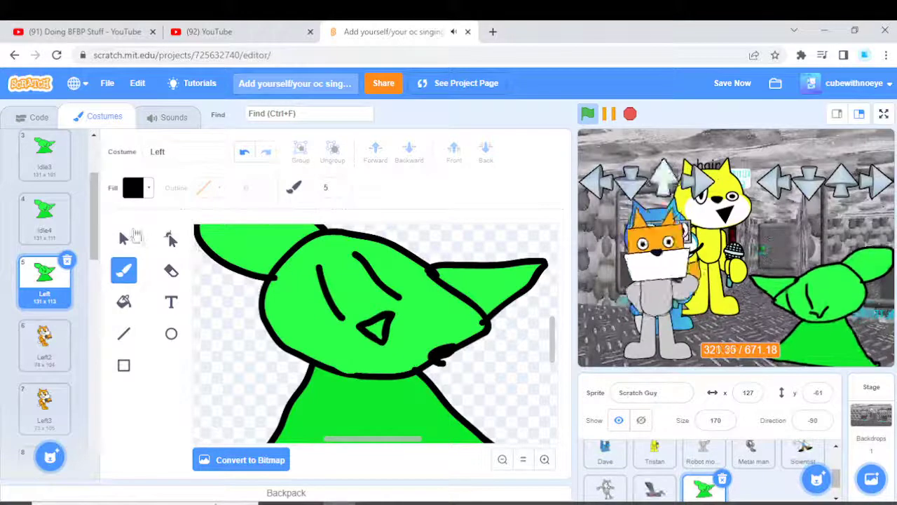
Replace the Left2 costume's cat artwork with a copy of the green character from the Left costume.
click(129, 239)
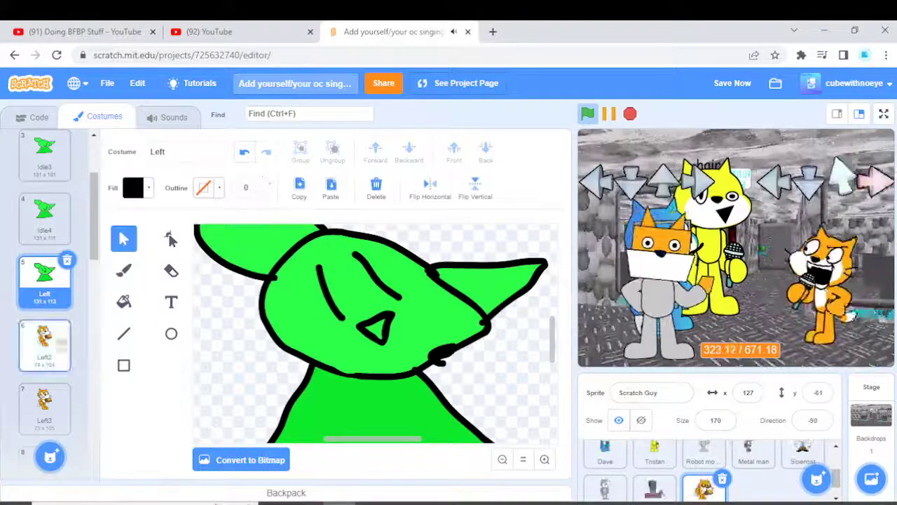
click(44, 343)
click(375, 187)
click(330, 186)
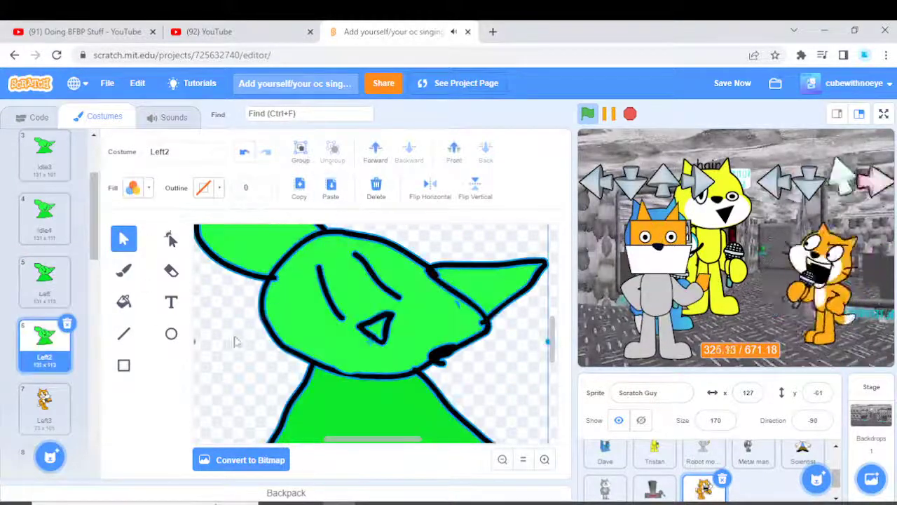
click(236, 342)
Nudge both eye lines and the mouth in the Left2 costume slightly left and down.
click(324, 293)
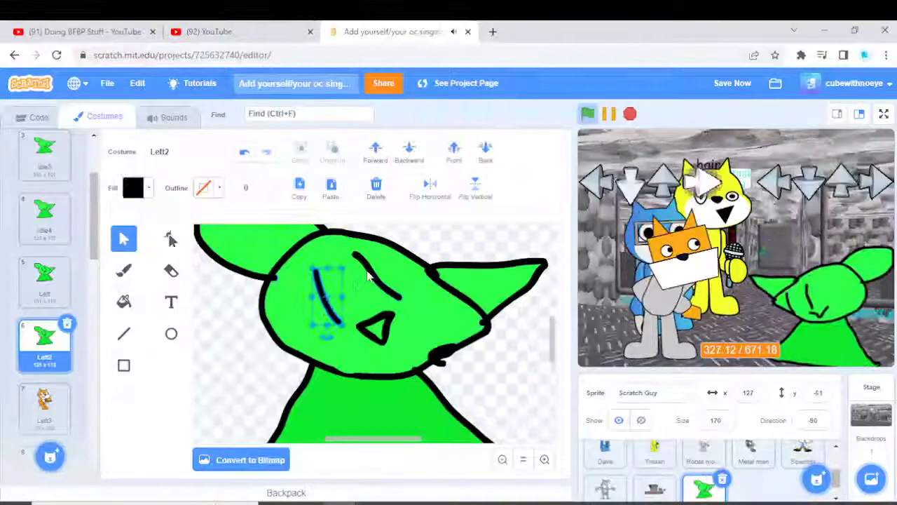
click(365, 272)
click(371, 328)
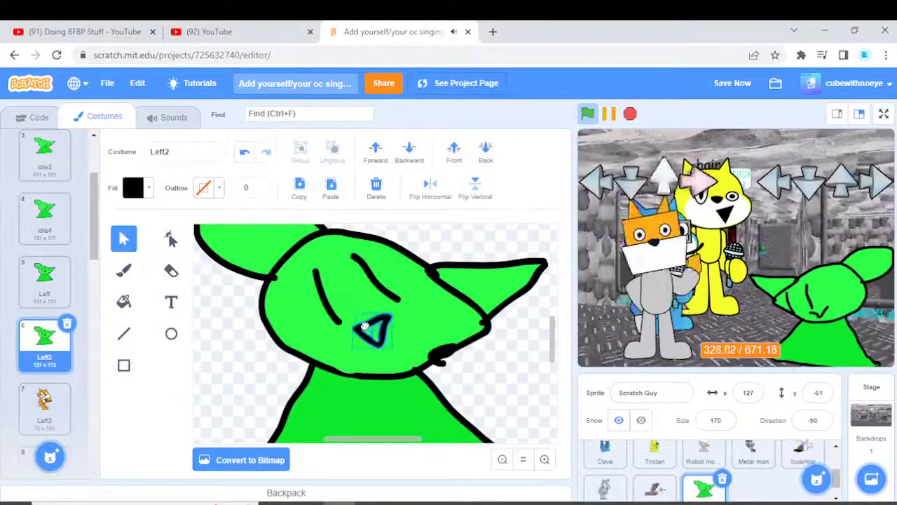
click(422, 250)
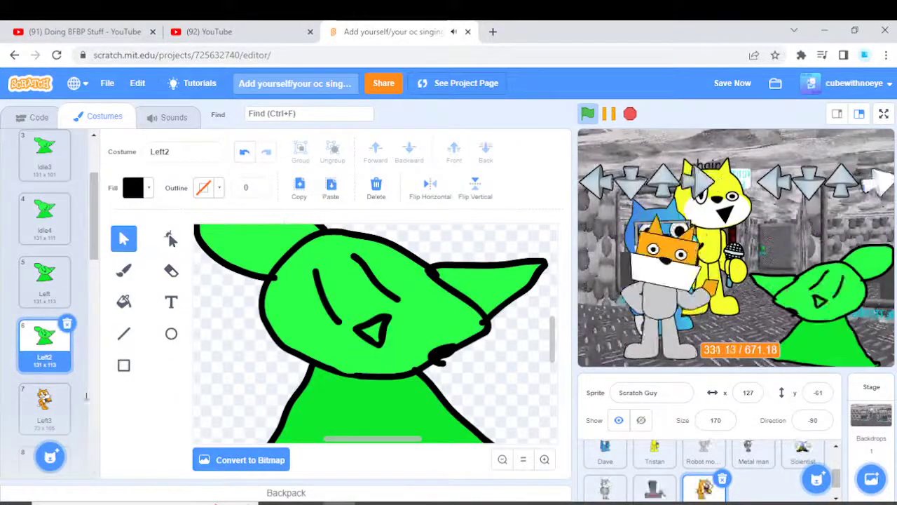
Replace the Left3 costume's cat artwork with a copy of the green character from the Left2 costume.
scroll(45, 280, down, 2)
click(44, 274)
key(ctrl+a)
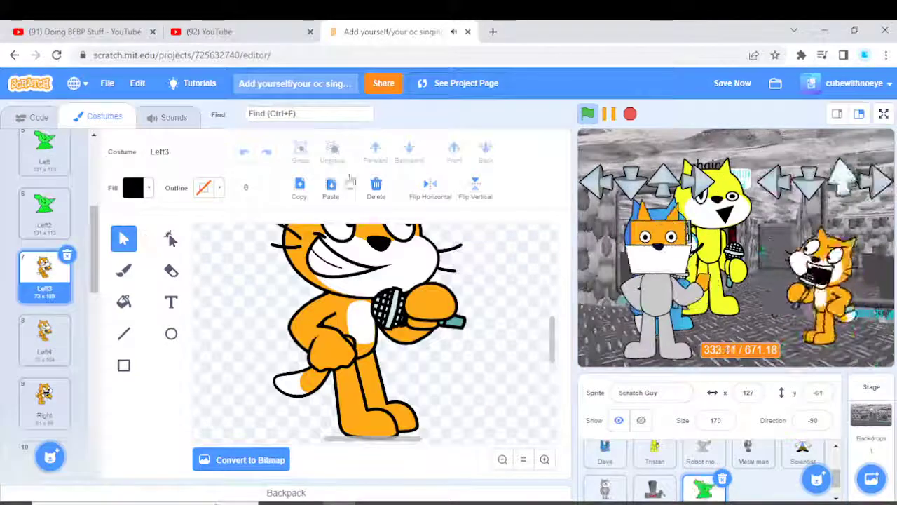
click(375, 186)
click(333, 190)
click(421, 246)
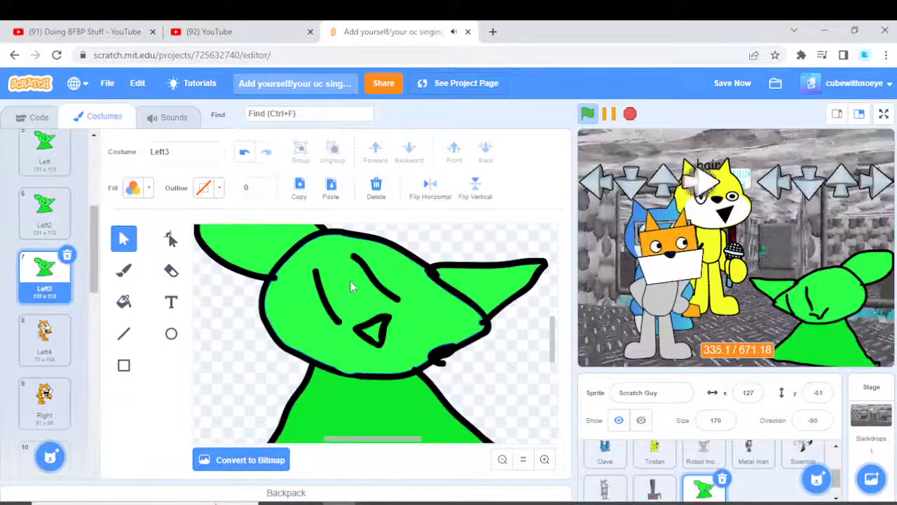
Shift both eye lines and the mouth in the Left3 costume slightly further left and down.
click(324, 303)
click(366, 281)
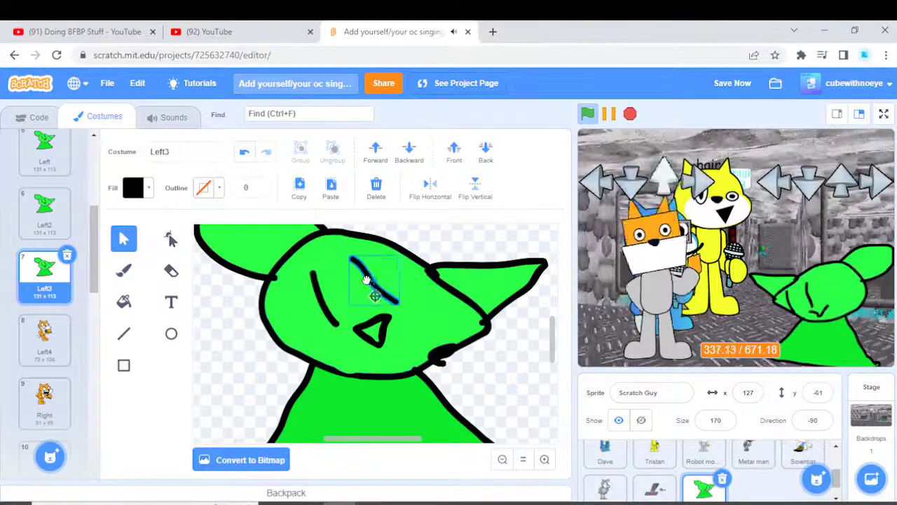
click(370, 320)
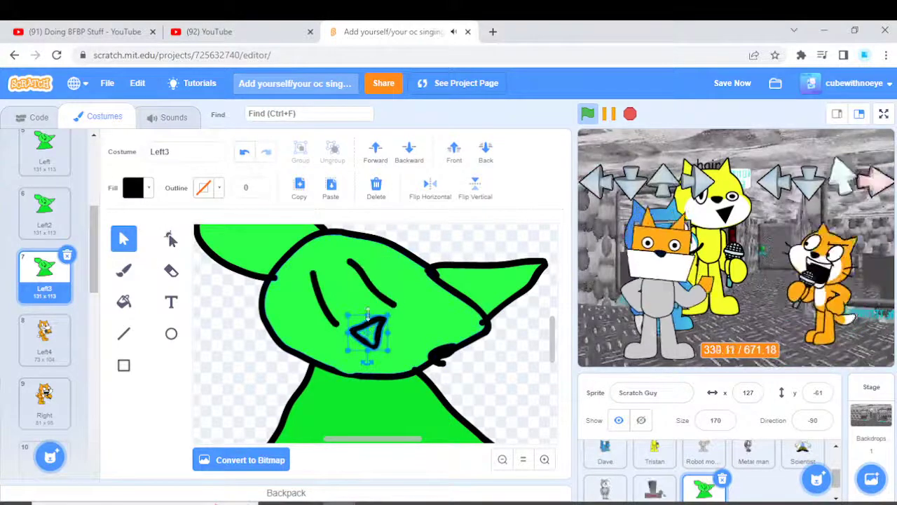
click(344, 225)
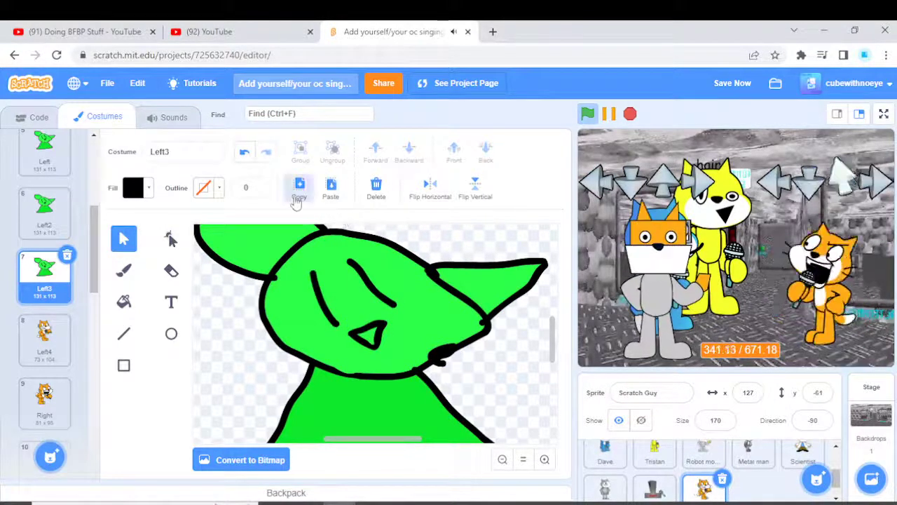
Replace the Left4 costume's cat with the Left3 drawing and nudge its eyes and mouth slightly right and up.
click(44, 340)
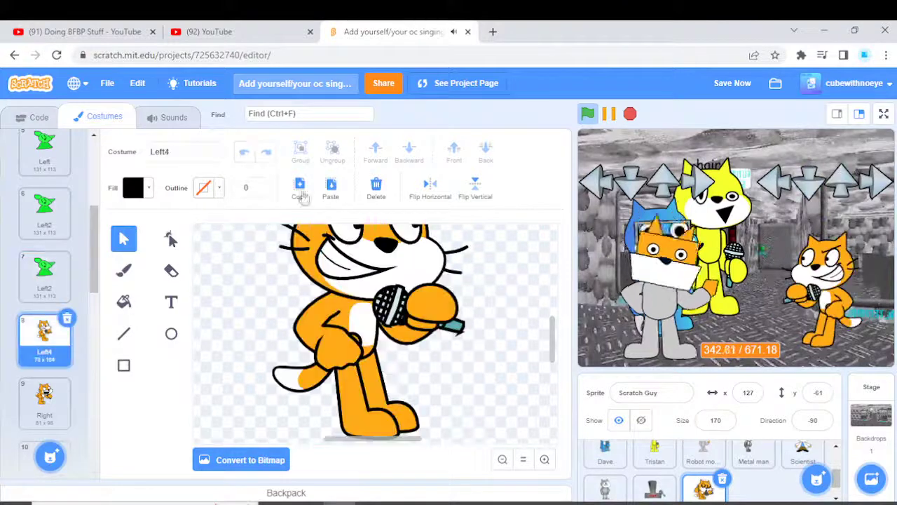
click(377, 190)
click(331, 186)
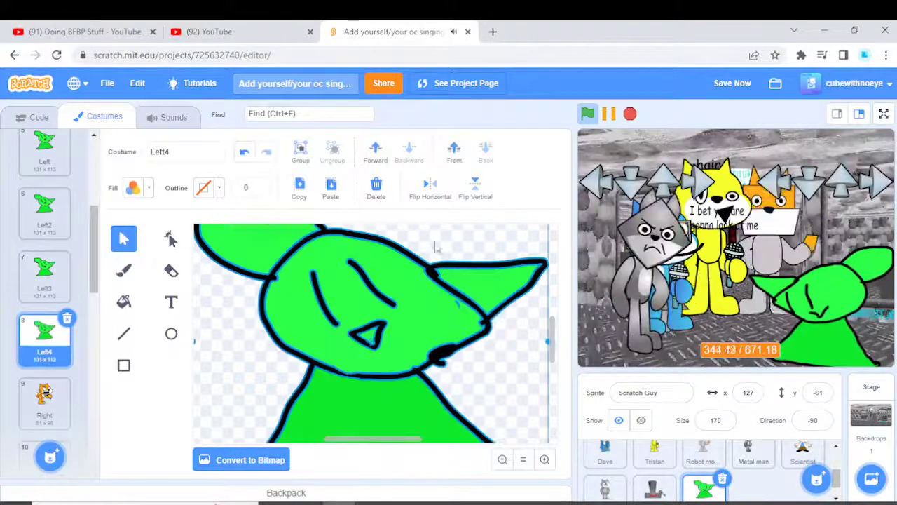
click(325, 312)
click(371, 282)
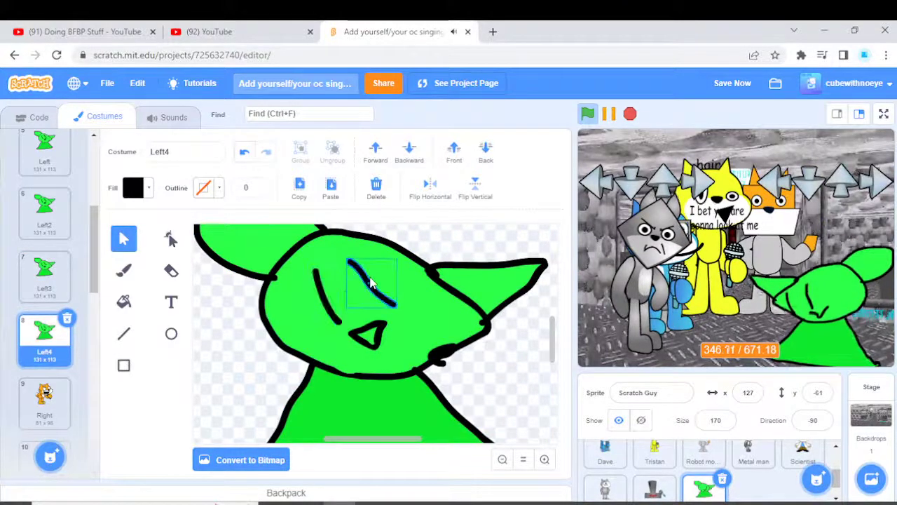
click(372, 332)
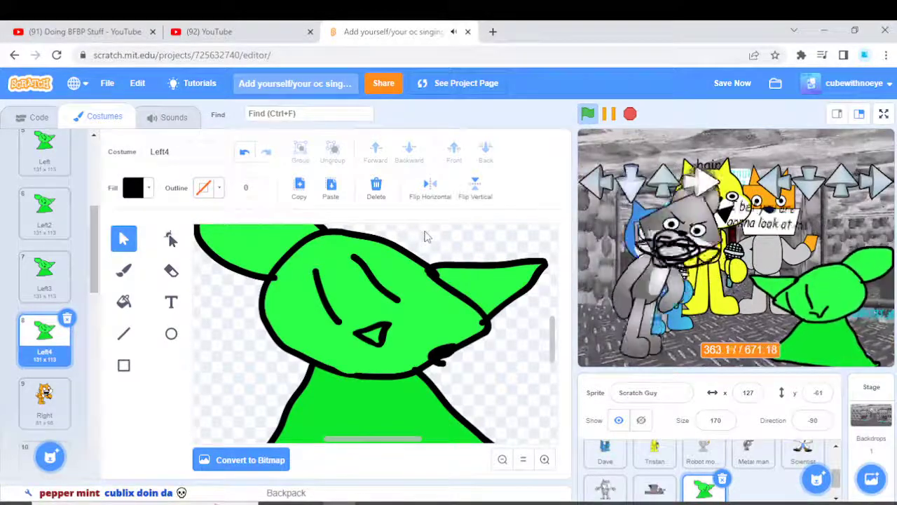
Replace the Right costume's cat artwork with a copy of the green character from the Left3 costume.
scroll(39, 184, up, 6)
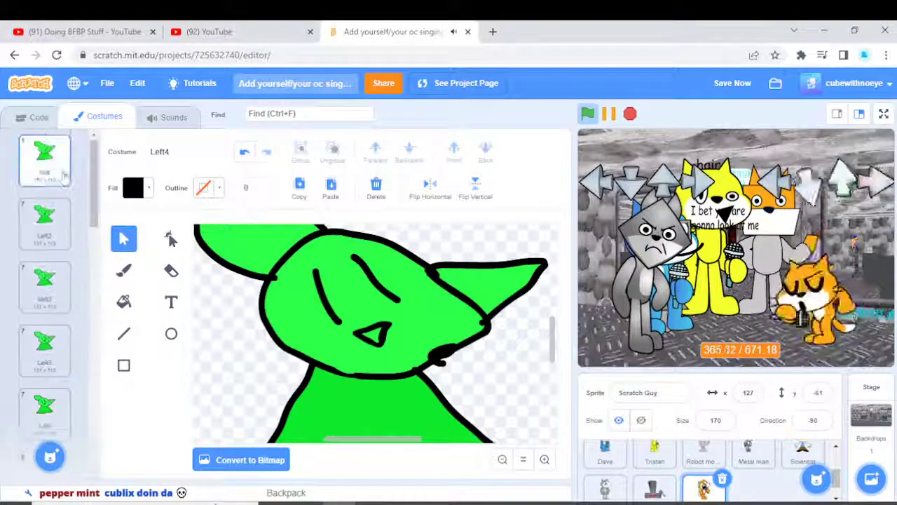
click(38, 184)
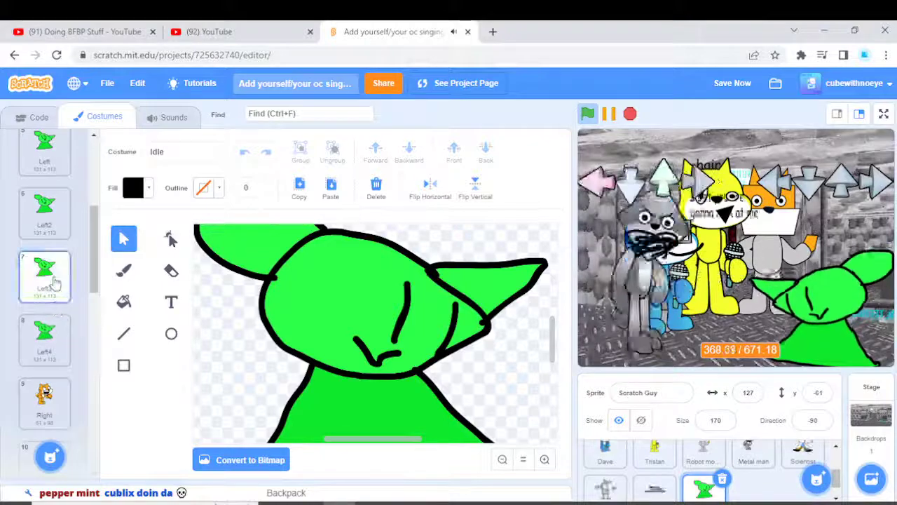
click(51, 277)
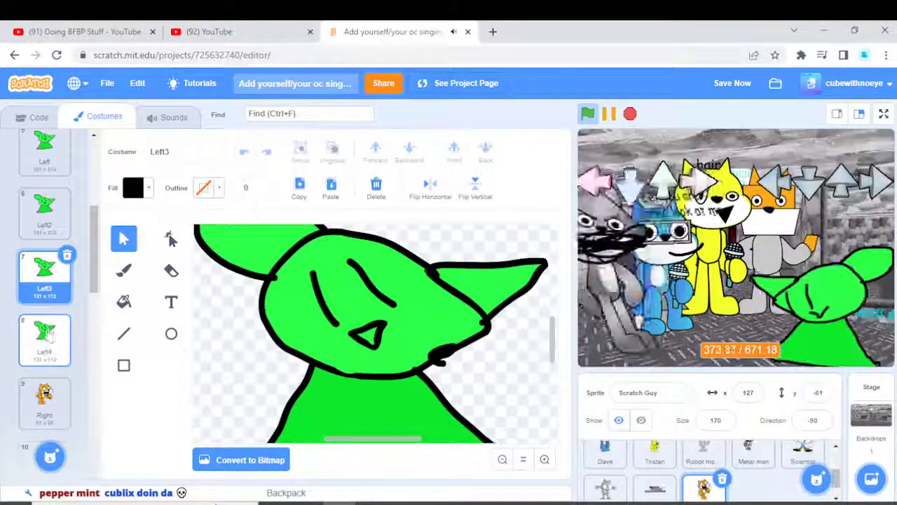
click(44, 399)
click(371, 188)
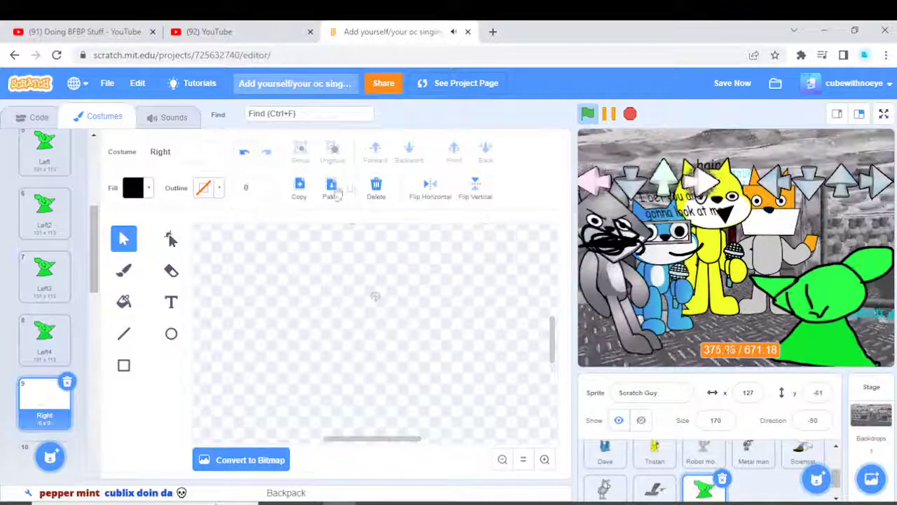
click(330, 186)
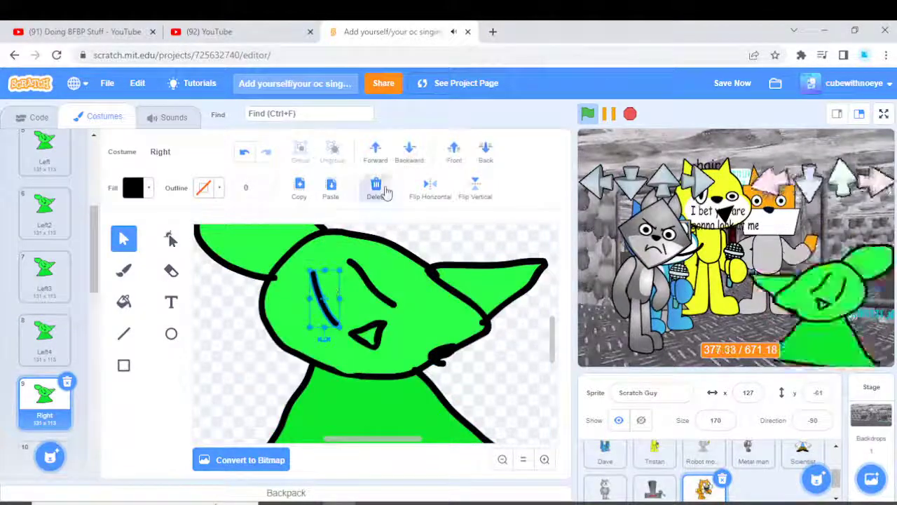
Delete the pasted eyes and mouth in the Right costume and paint new eye lines with short brow strokes and a crescent mouth.
drag(322, 298, 363, 283)
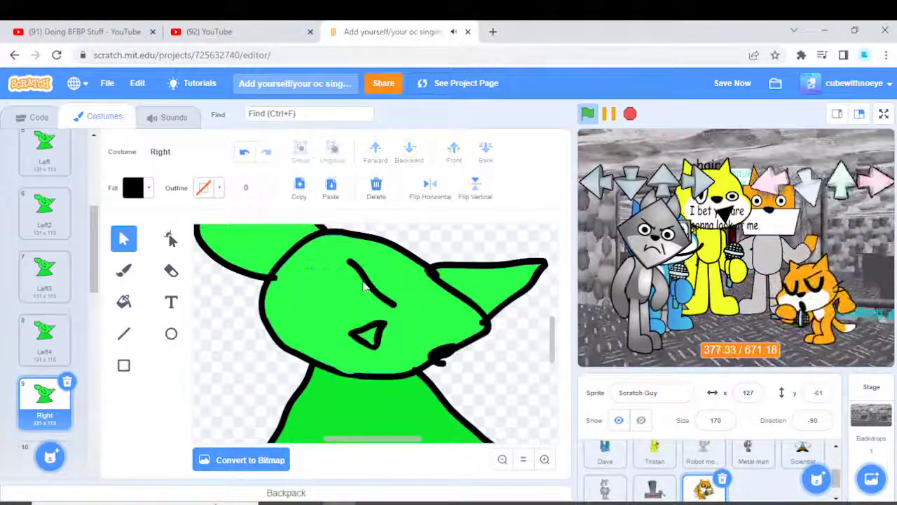
click(377, 191)
click(376, 190)
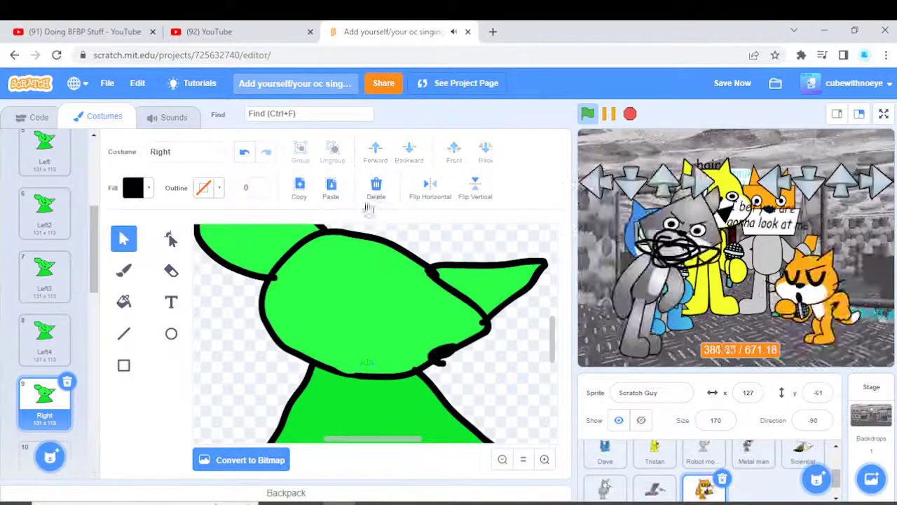
click(124, 271)
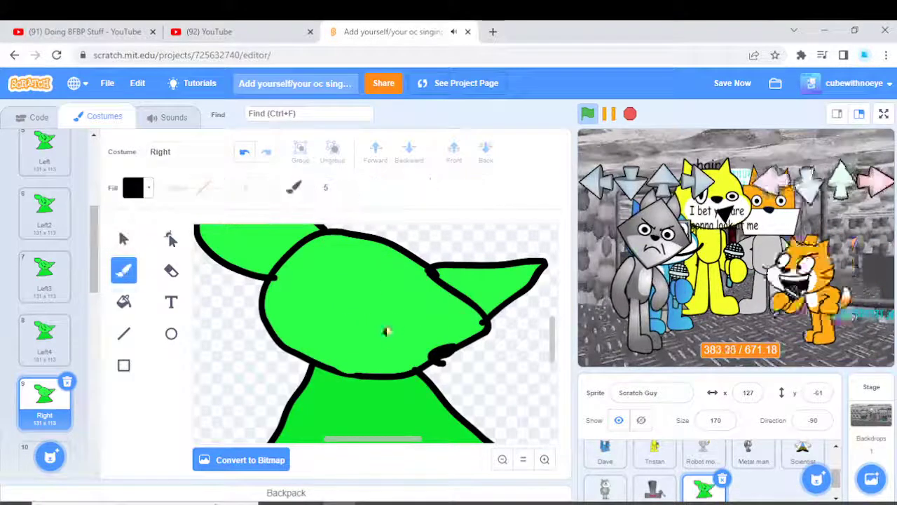
click(416, 289)
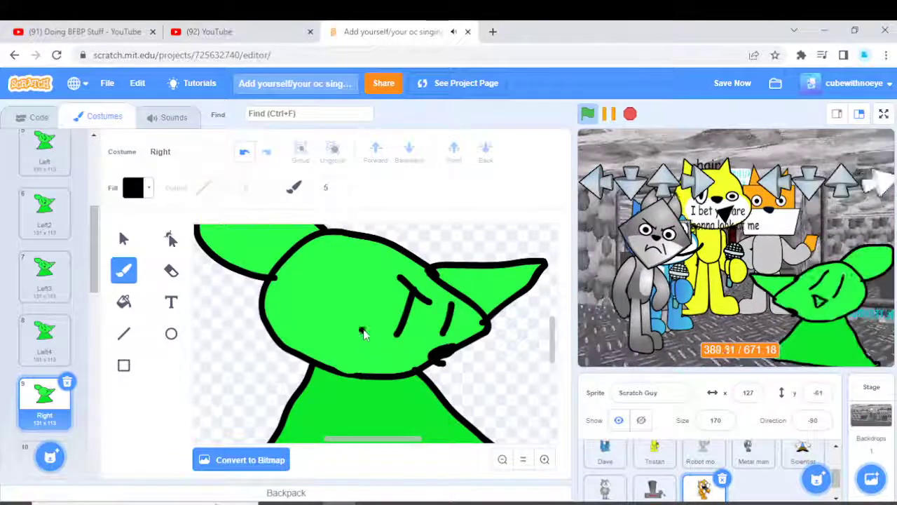
drag(362, 330, 385, 353)
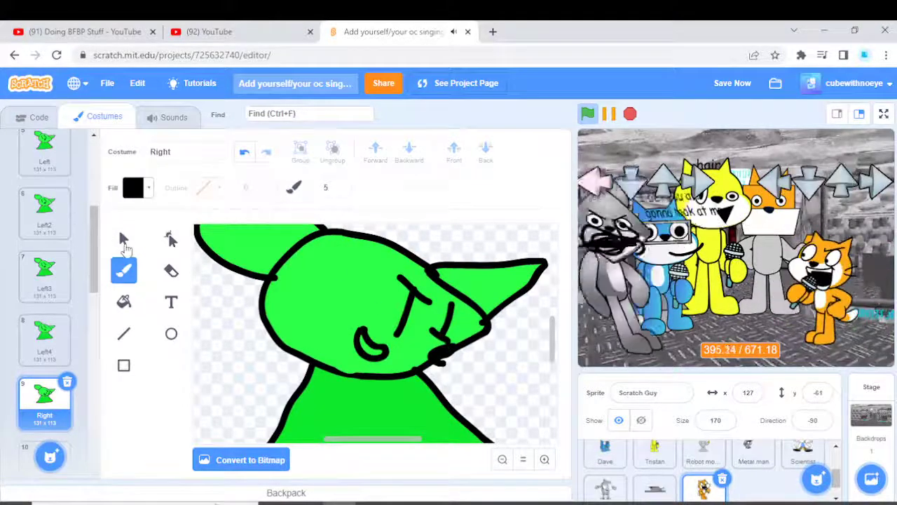
Undo the accidental shift of the character's outline and remove the extra short stroke beside the right eye line.
click(123, 238)
click(448, 330)
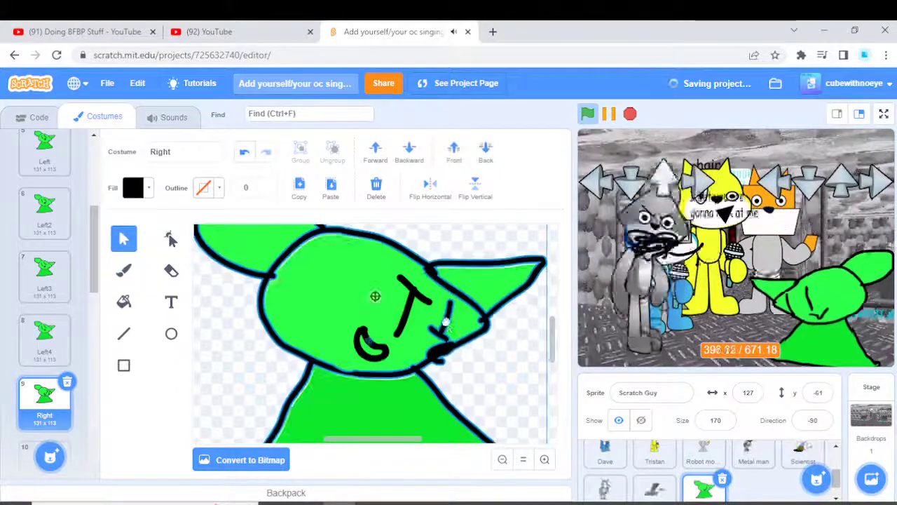
click(244, 152)
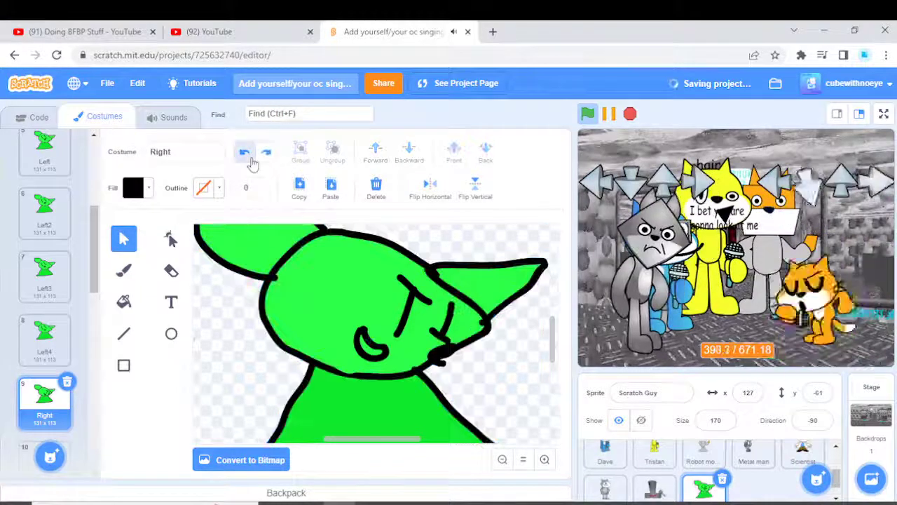
click(442, 321)
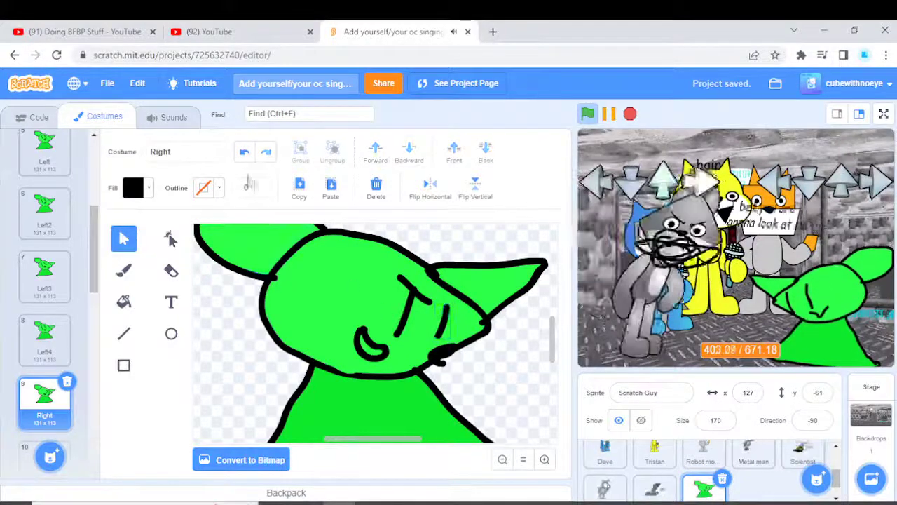
Replace the Right2 costume's cat with the Right drawing and nudge its eyes and mouth slightly right, squashing the mouth a little.
scroll(44, 315, down, 2)
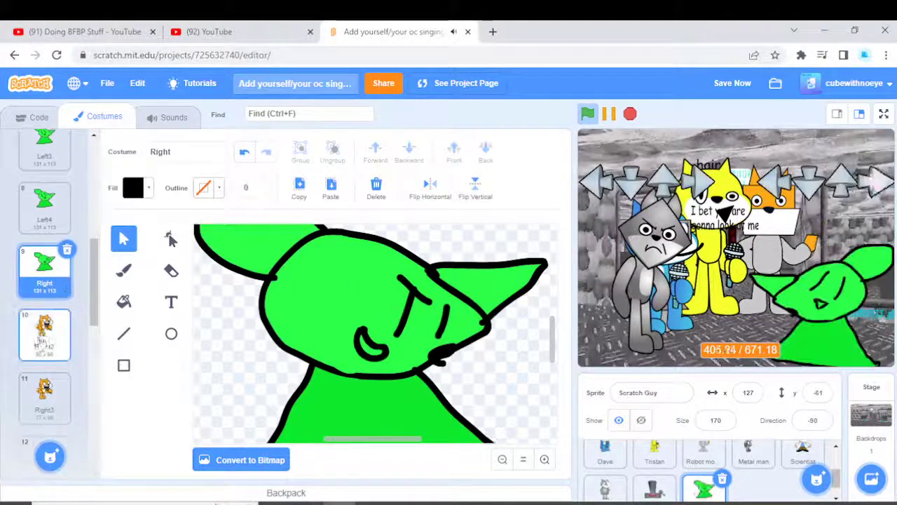
click(44, 330)
click(376, 184)
click(332, 188)
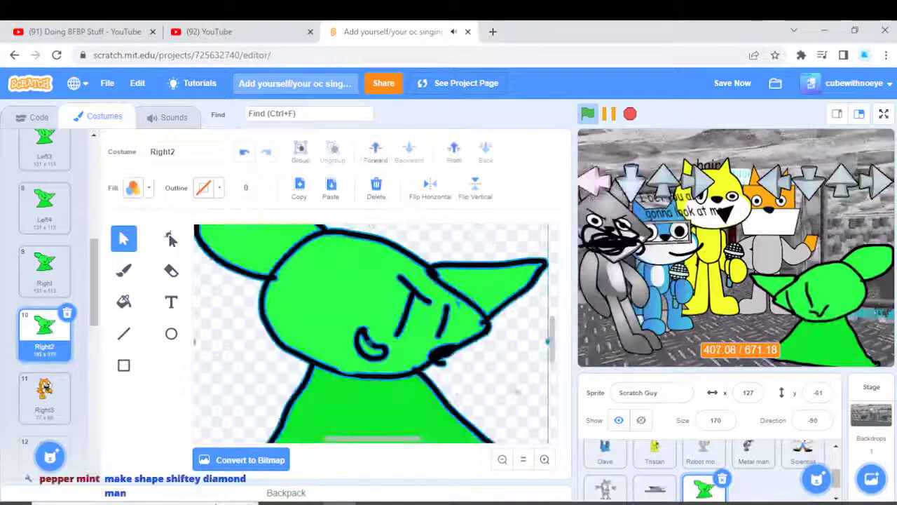
click(409, 317)
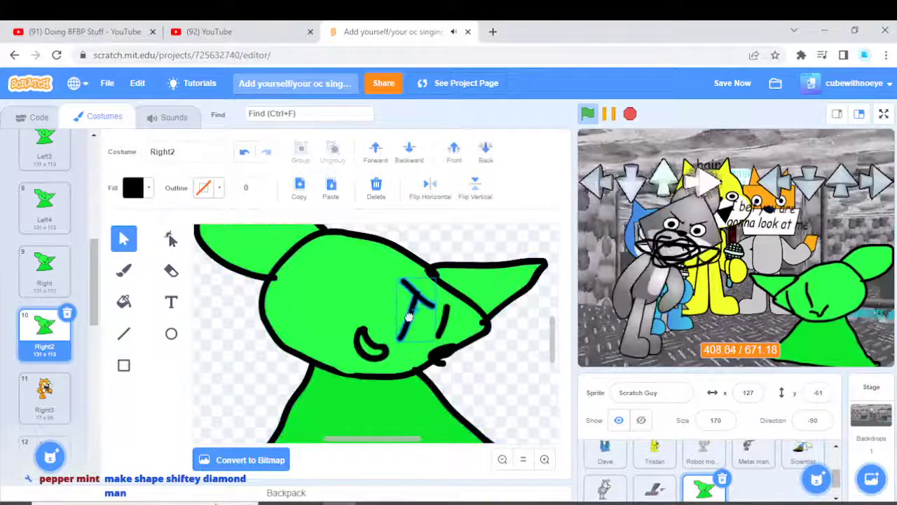
click(447, 328)
click(378, 343)
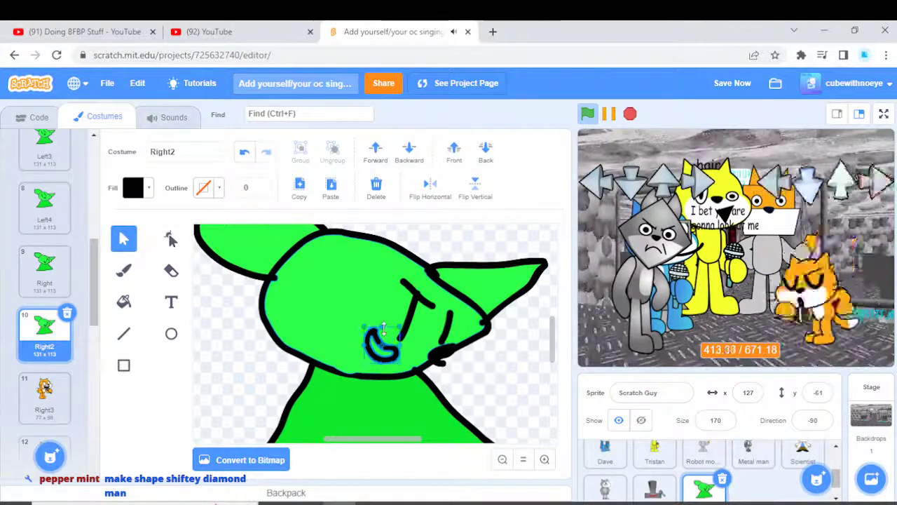
click(452, 377)
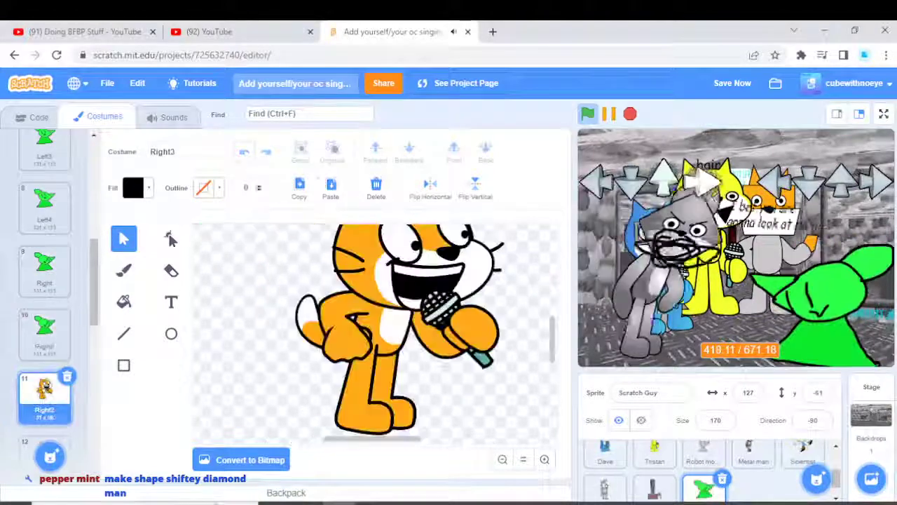
Replace the Right3 costume's cat with the Right2 drawing and shift its mouth and eye lines slightly right and down.
click(375, 188)
click(333, 188)
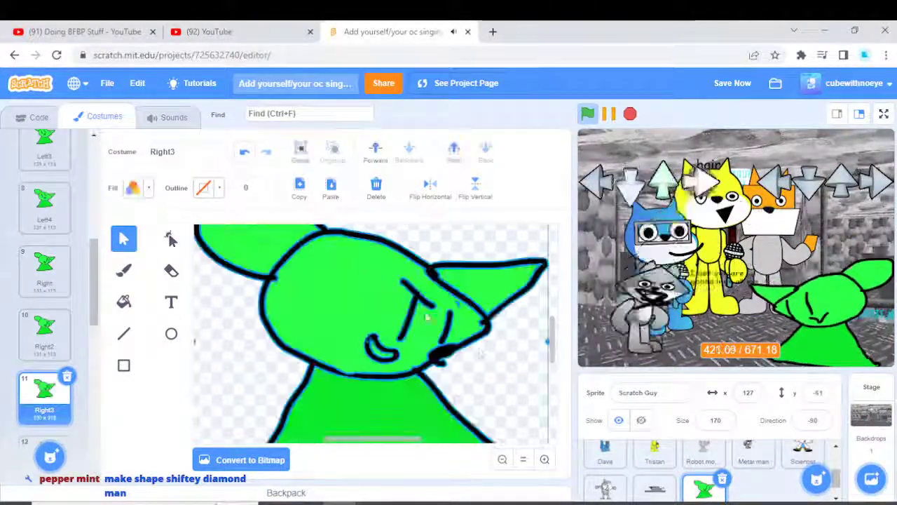
click(484, 382)
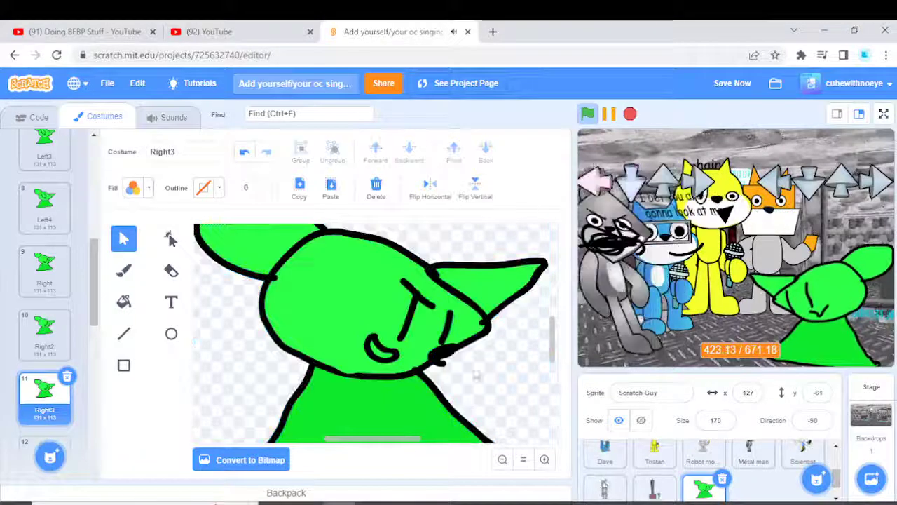
click(391, 355)
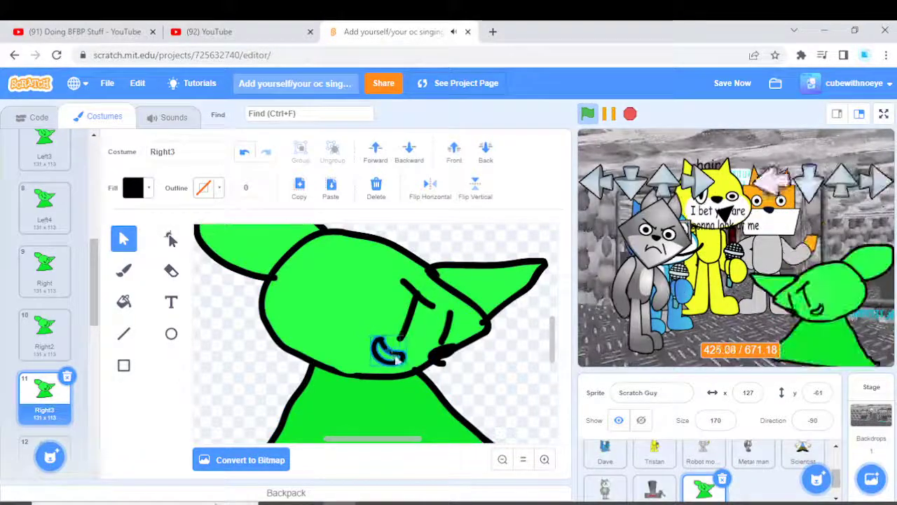
click(413, 323)
click(492, 379)
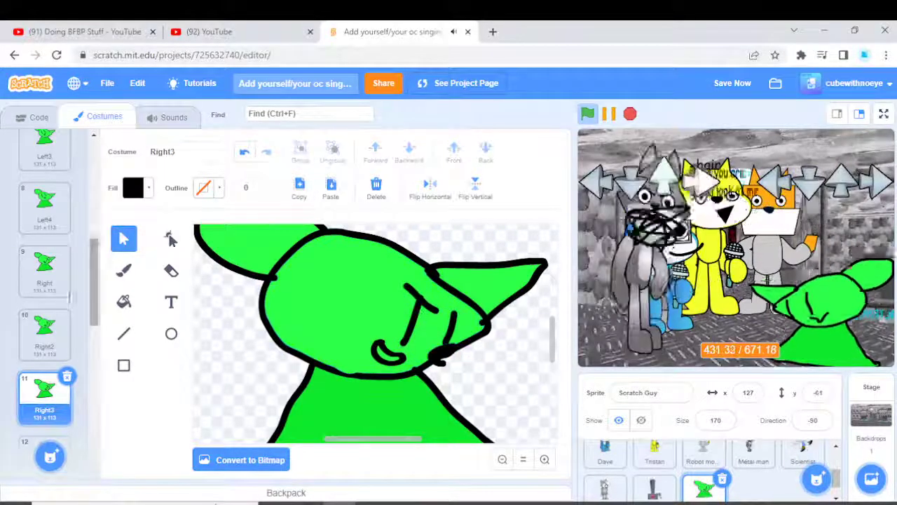
Replace the Right4 costume's cat with the Right3 drawing and nudge both eye lines slightly left and up.
click(379, 197)
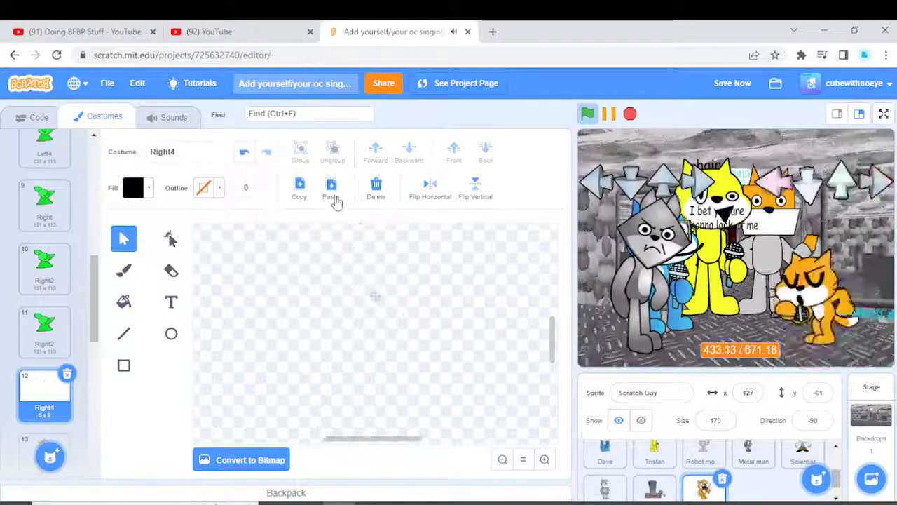
click(332, 194)
click(495, 375)
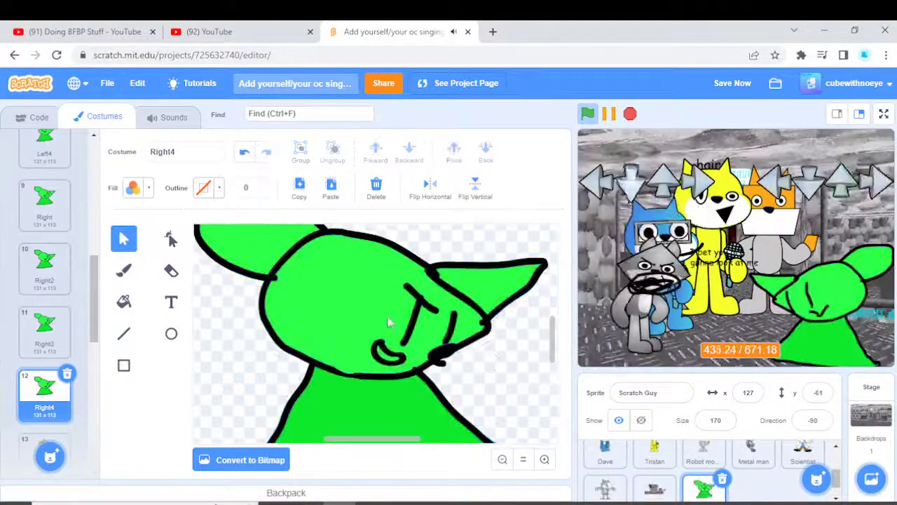
click(414, 320)
click(445, 324)
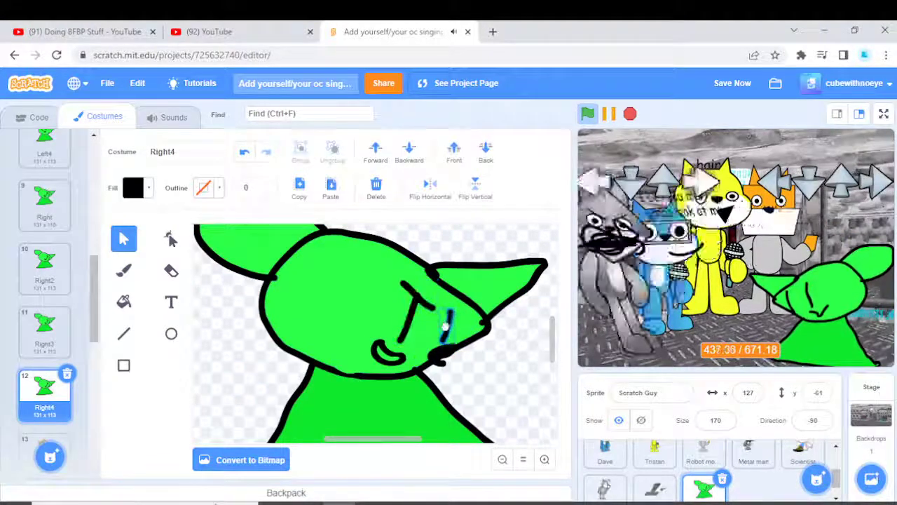
Flatten the mouth in the Right4 costume by lowering its upper edge.
click(397, 363)
click(386, 339)
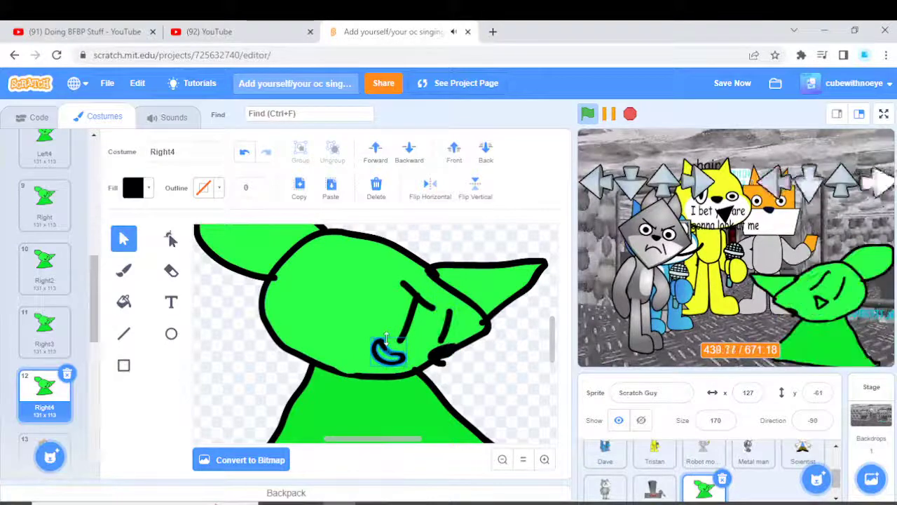
click(487, 399)
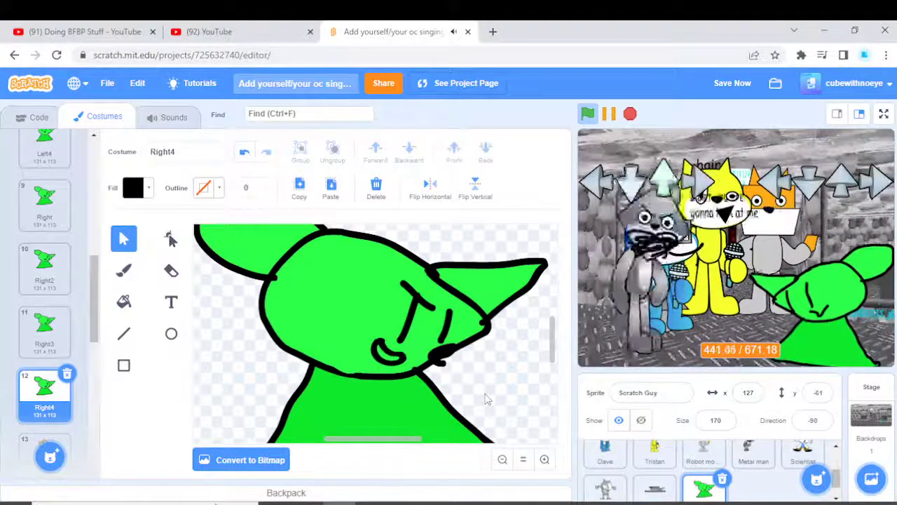
click(395, 361)
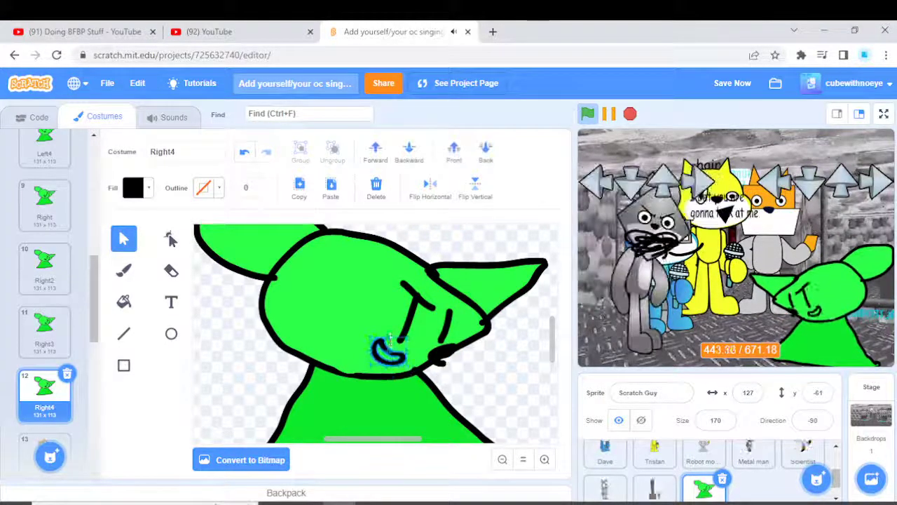
click(475, 384)
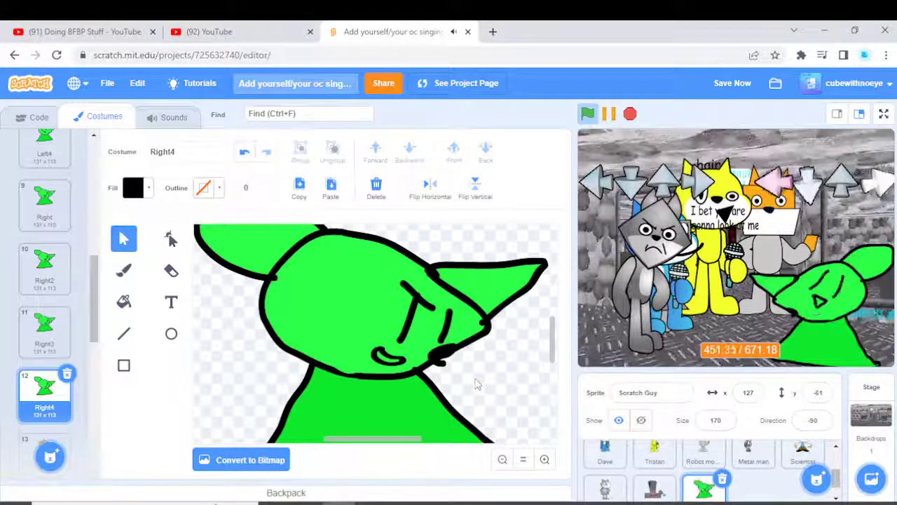
Send "kk" in the YouTube stream's live chat and return to the Scratch project.
click(7, 31)
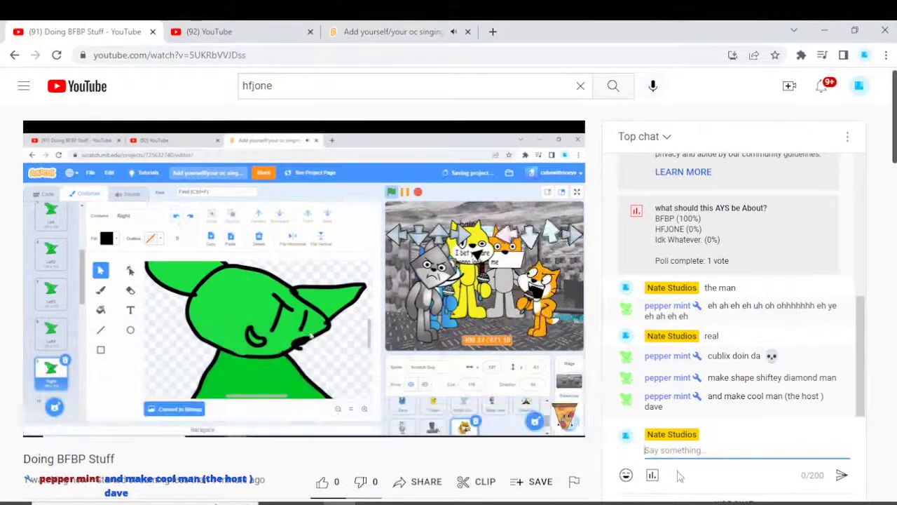
text(kk)
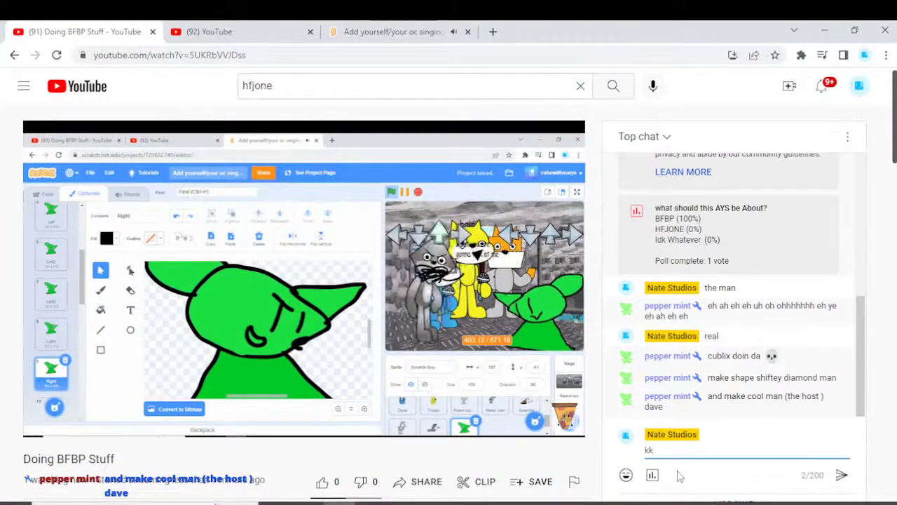
key(Return)
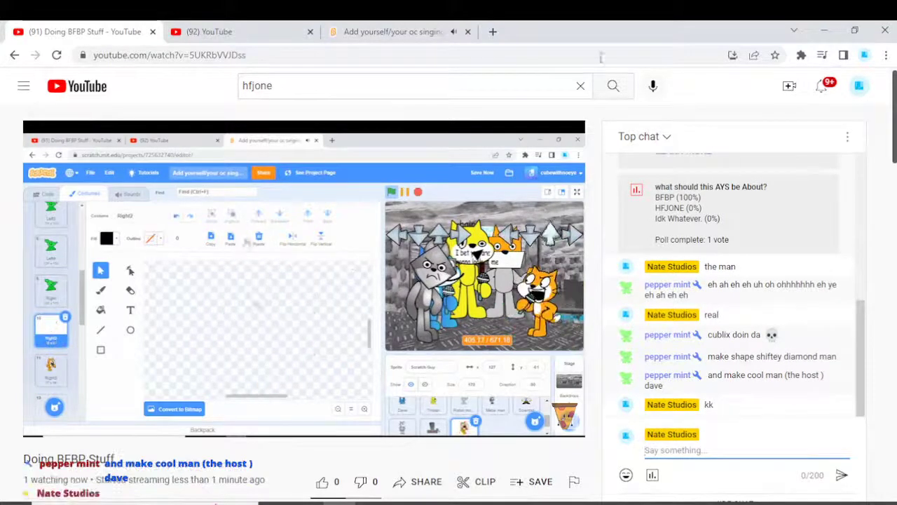
mouse_move(385, 26)
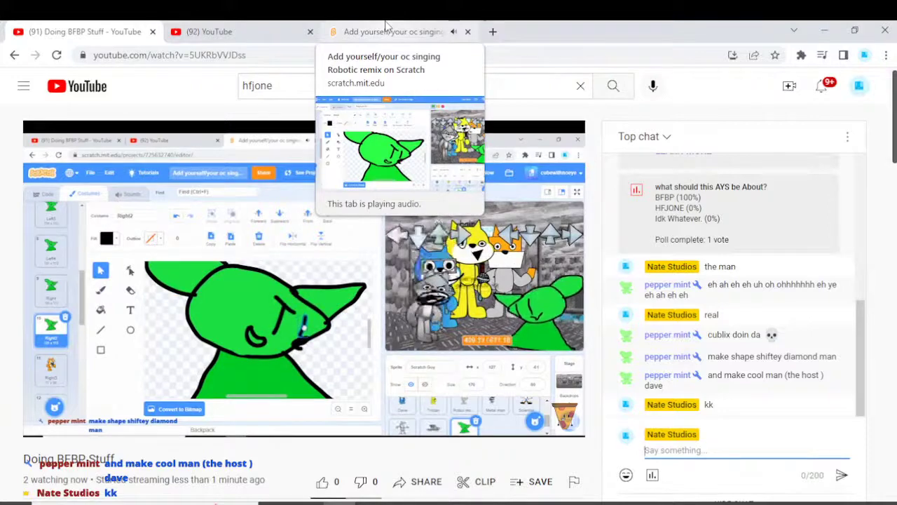
click(386, 27)
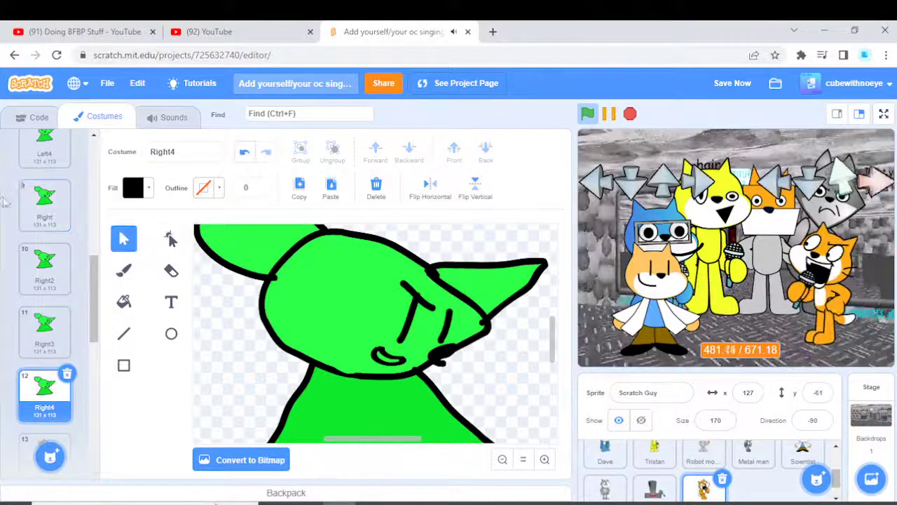
Swap the Up costume's cat for the idle drawing, then delete all of that costume's artwork.
scroll(41, 211, up, 6)
click(40, 155)
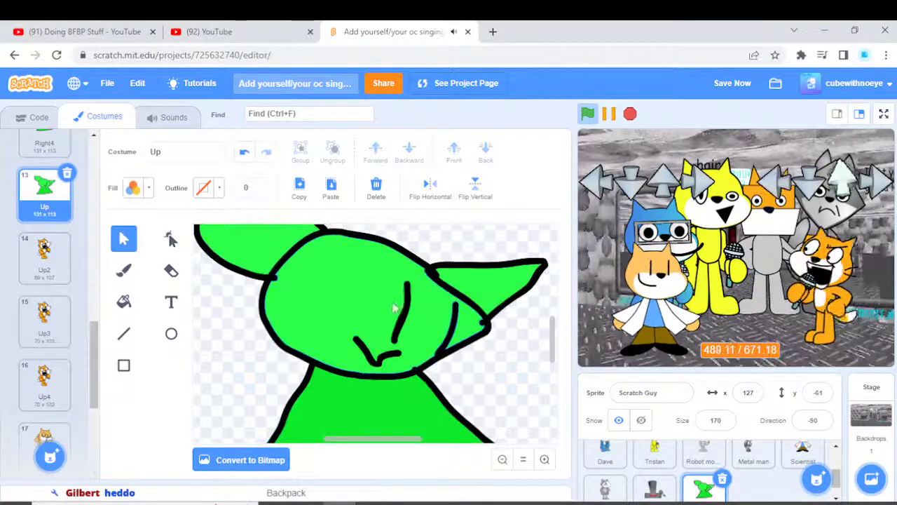
click(405, 306)
click(376, 185)
click(454, 312)
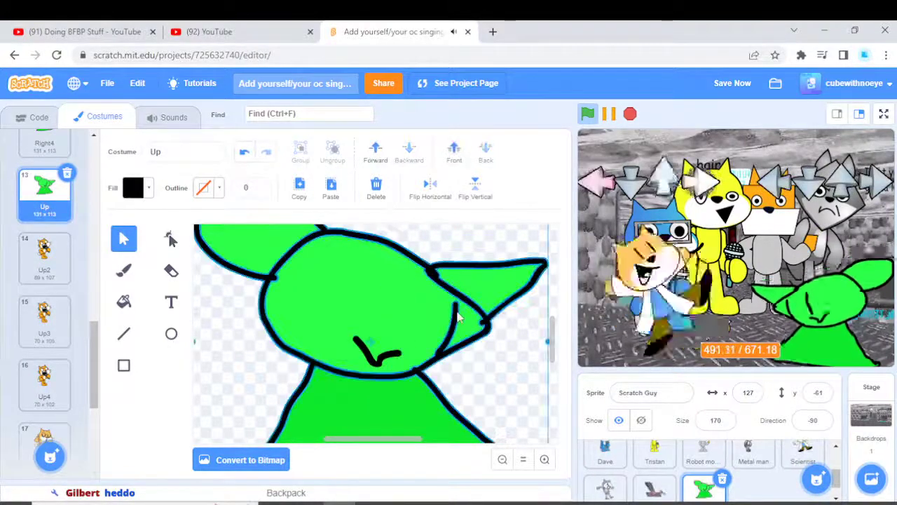
click(376, 185)
Copy the green character from the Right costume and paste it into the empty Up costume.
scroll(58, 240, up, 3)
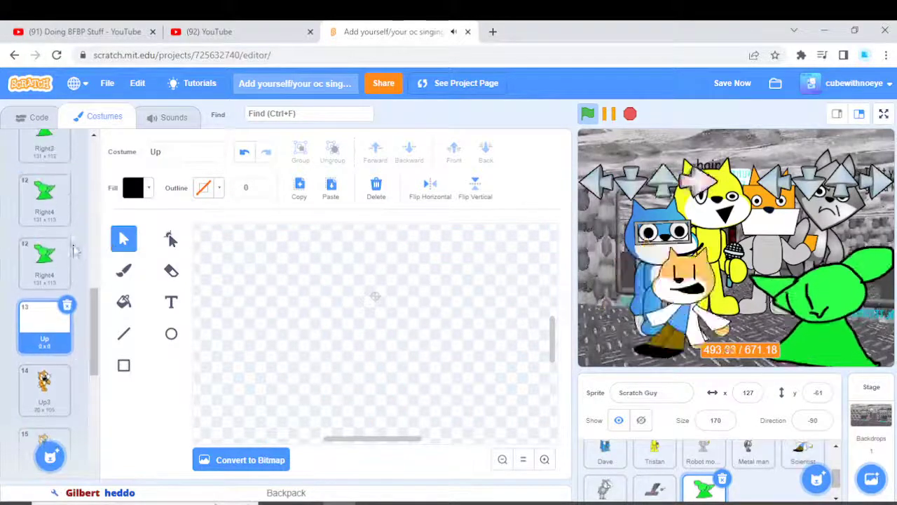
scroll(59, 241, up, 2)
click(44, 201)
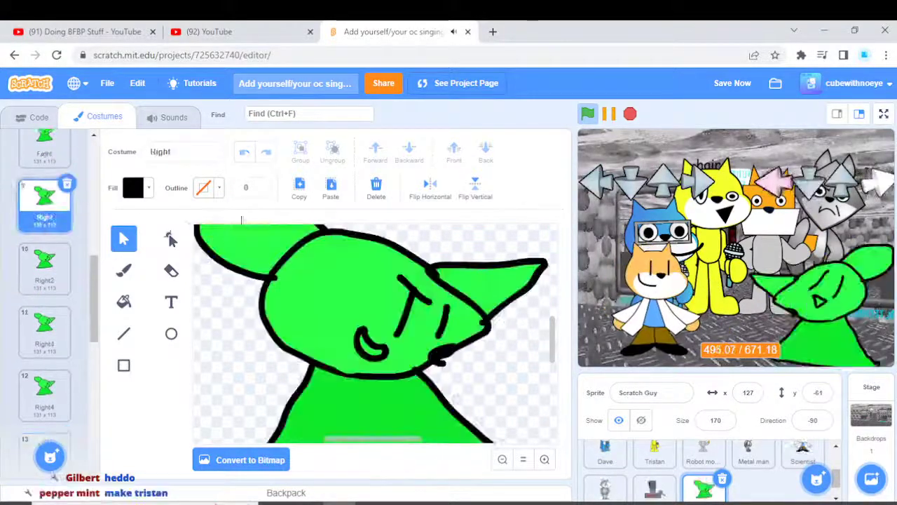
click(299, 186)
scroll(44, 316, down, 3)
click(44, 326)
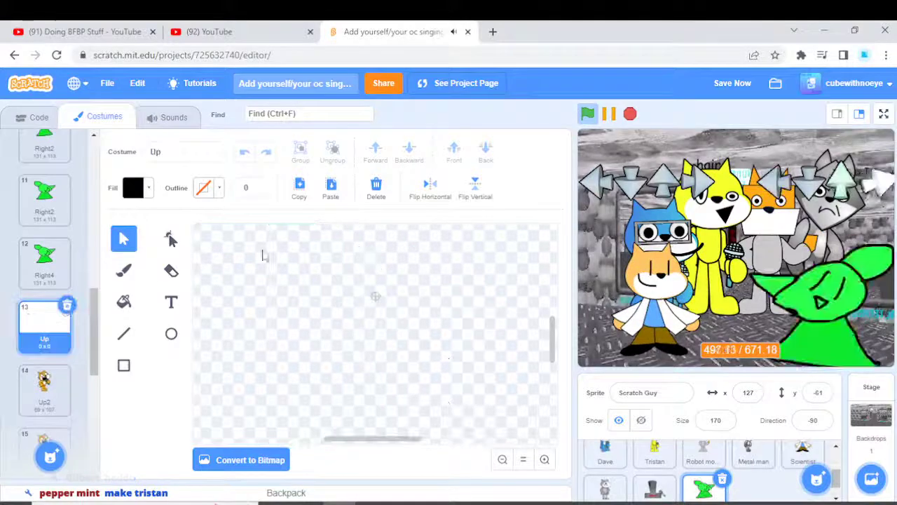
click(333, 188)
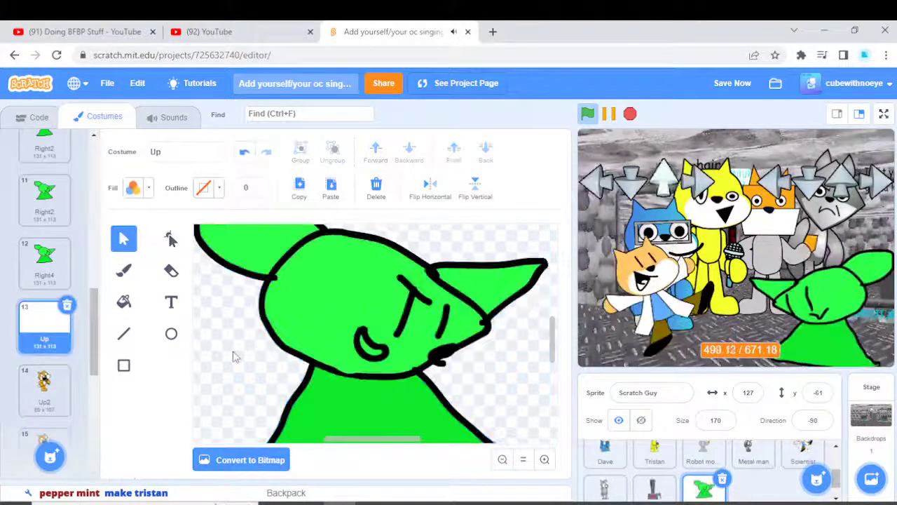
Delete the pasted eye lines and crescent mouth from the character in the Up costume.
click(406, 302)
drag(407, 301, 442, 321)
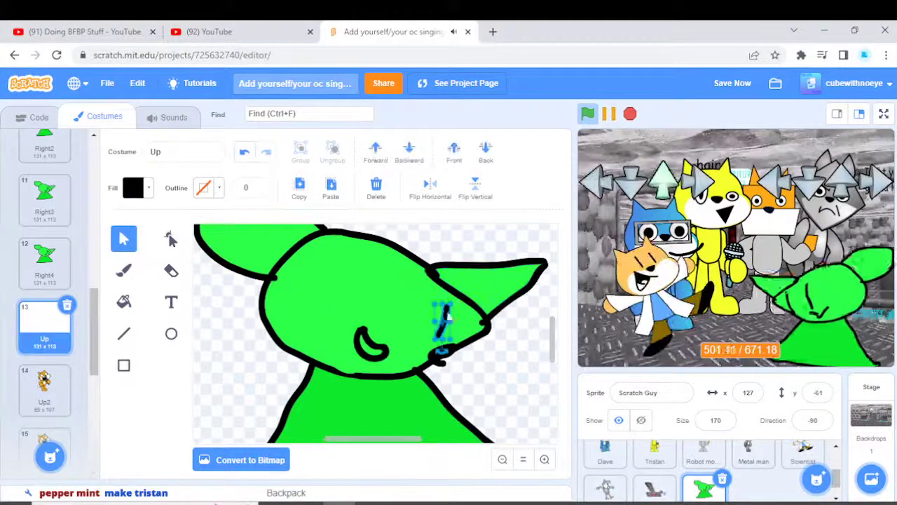
click(375, 186)
click(370, 343)
click(376, 185)
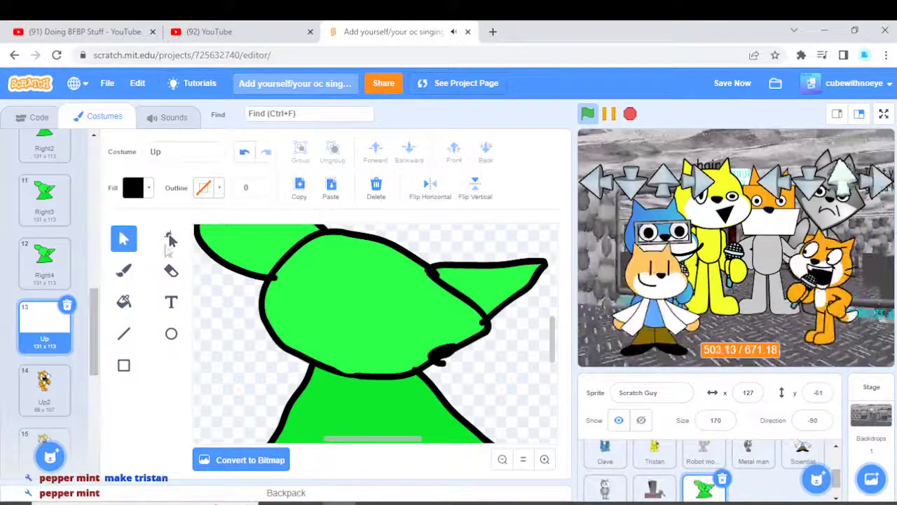
Paint upward-looking eyes in the Up costume, a hooked curve and a vertical line with a short base stroke, plus a crescent mouth.
click(123, 272)
drag(389, 265, 428, 305)
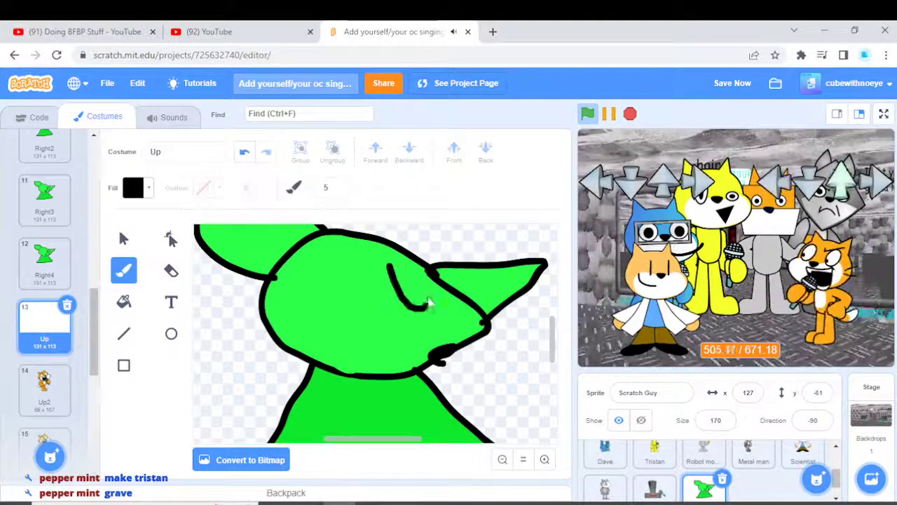
mouse_move(350, 256)
mouse_down()
mouse_move(354, 308)
mouse_move(333, 308)
mouse_up()
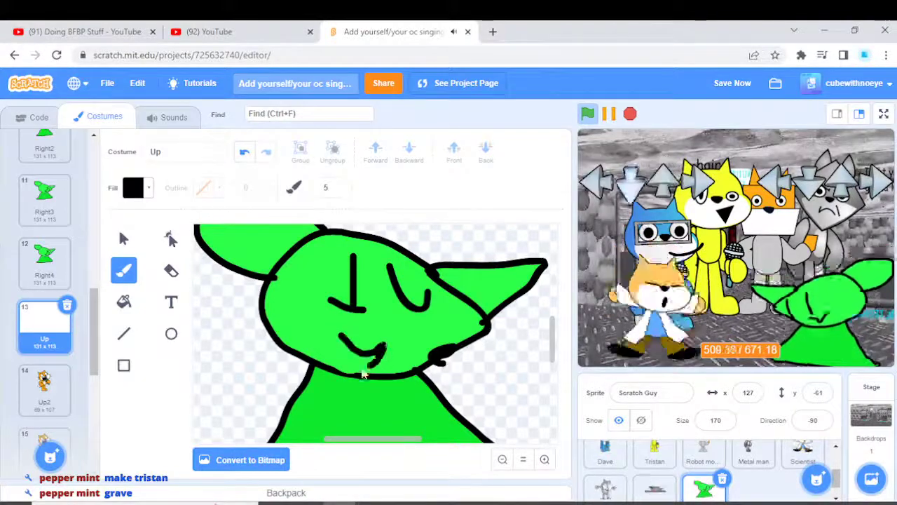
click(123, 240)
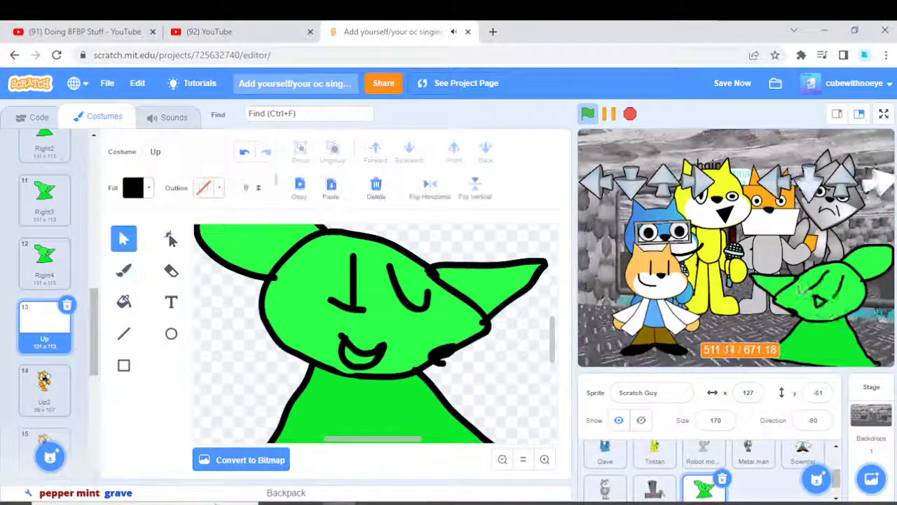
Replace the cat in the Up2 costume with a pasted copy of the green Up character.
click(44, 385)
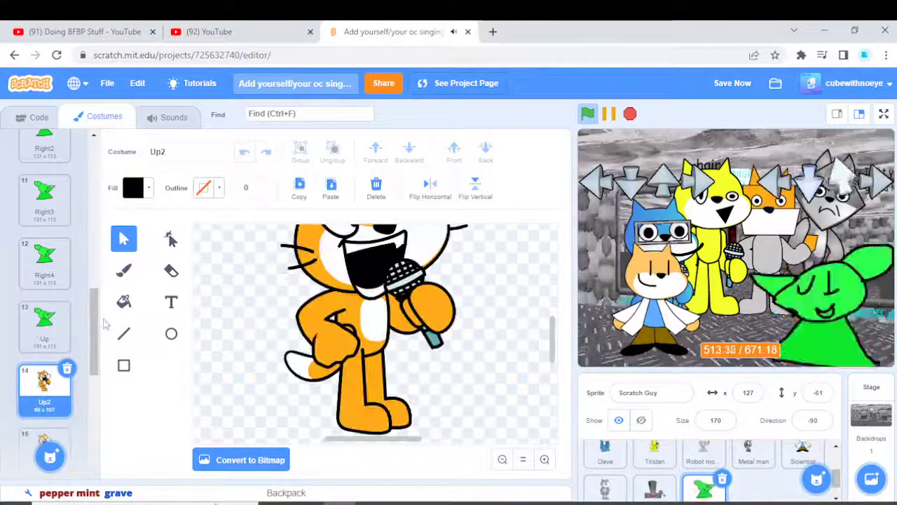
click(301, 267)
click(376, 188)
click(331, 189)
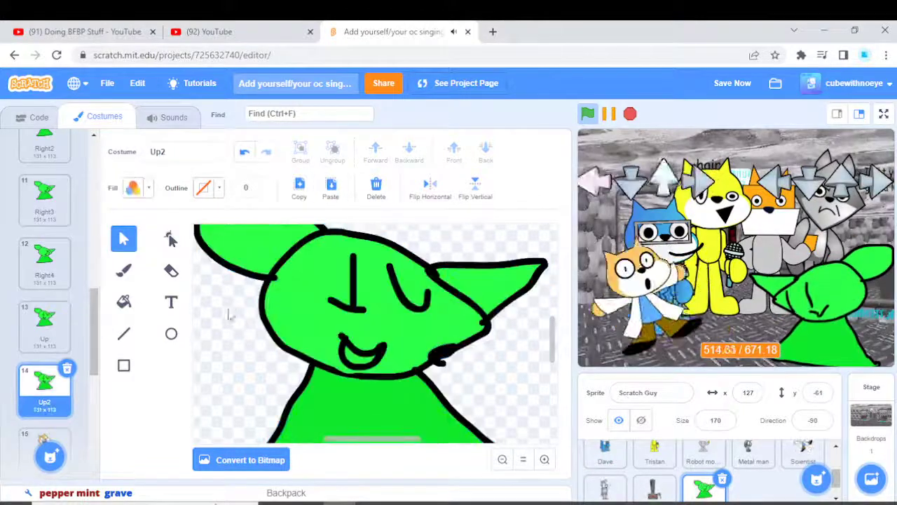
Shift both eyes and the crescent mouth slightly upward on the Up2 costume's face.
click(356, 270)
click(392, 281)
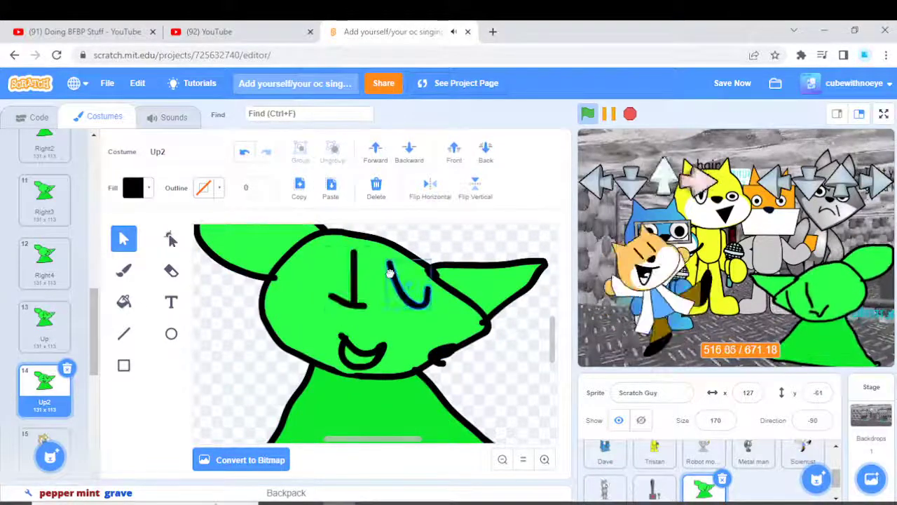
click(366, 341)
click(475, 186)
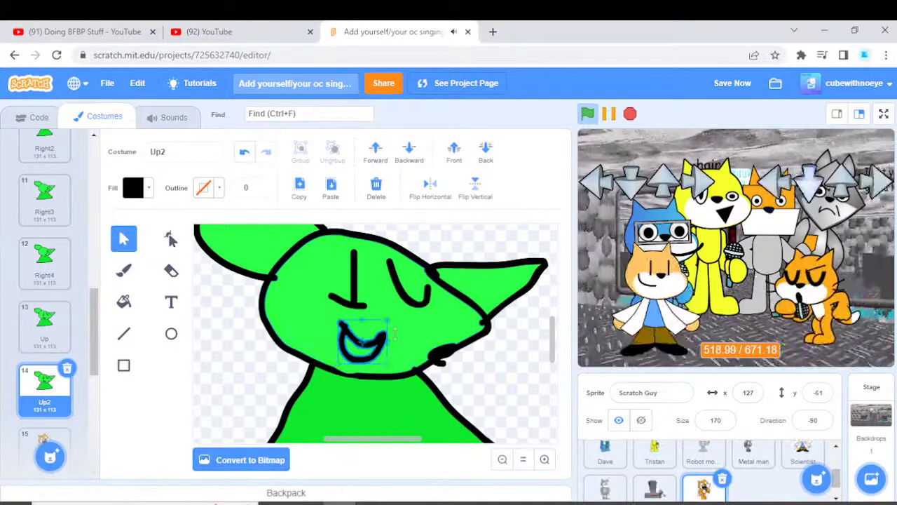
click(475, 375)
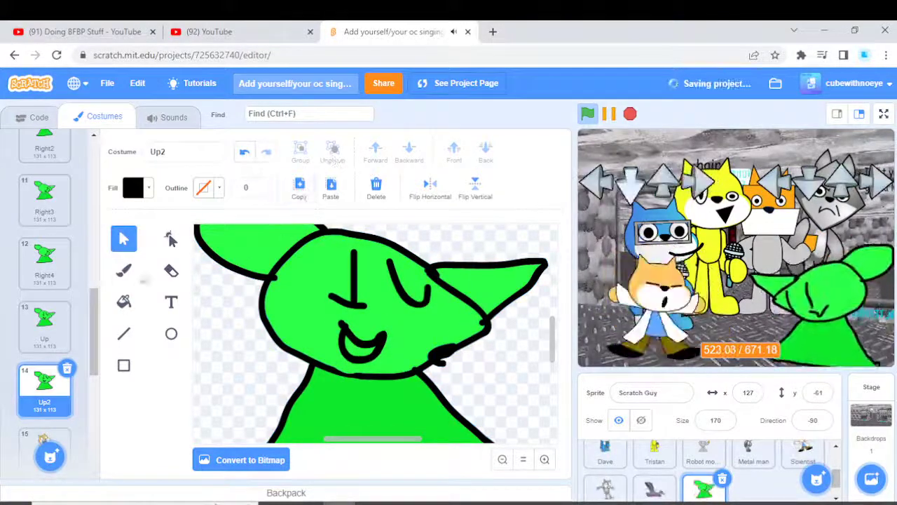
Clear the Up3 costume's cat artwork and paste the green Up character in its place.
scroll(44, 316, down, 2)
click(44, 319)
click(376, 186)
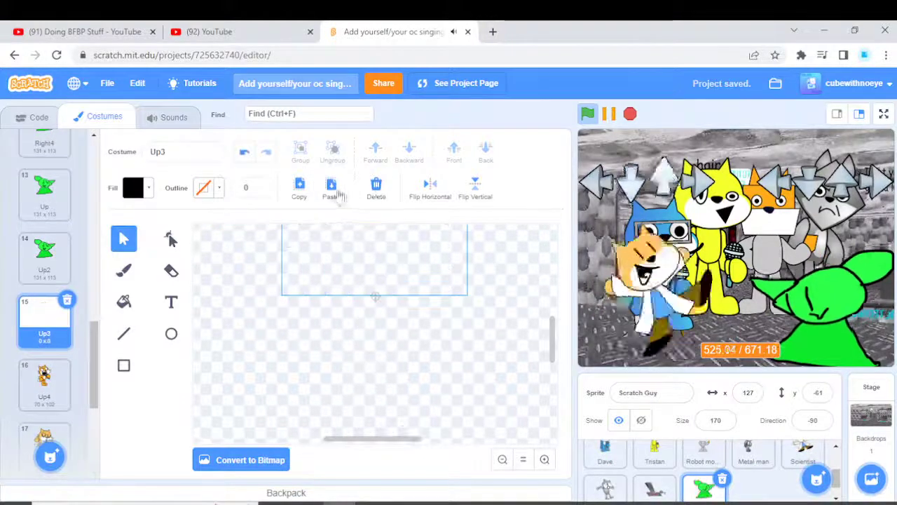
click(330, 188)
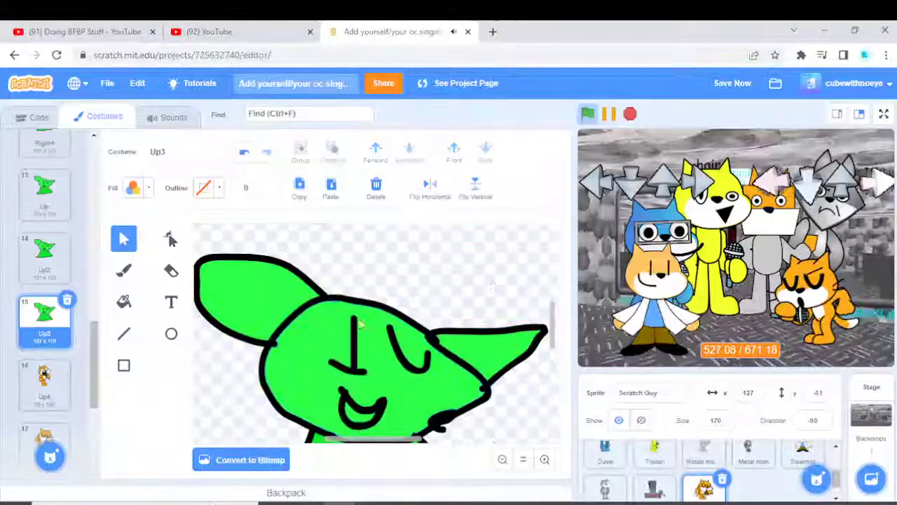
Nudge the eyes and crescent mouth slightly in the Up3 costume so its face differs from the Up costume.
click(353, 340)
click(396, 344)
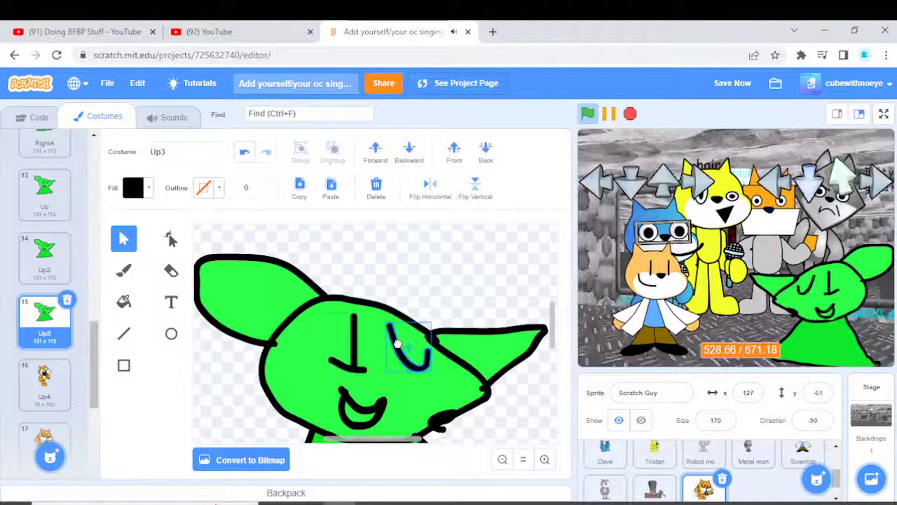
click(371, 403)
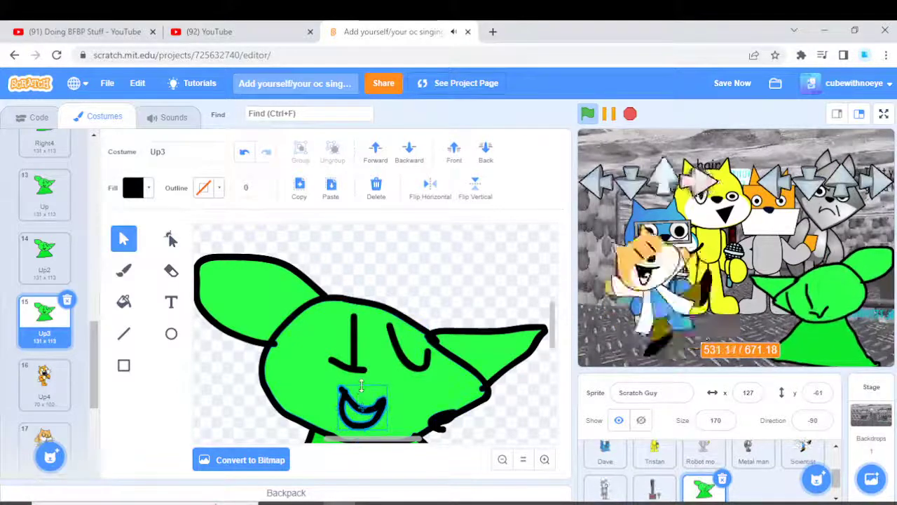
click(495, 421)
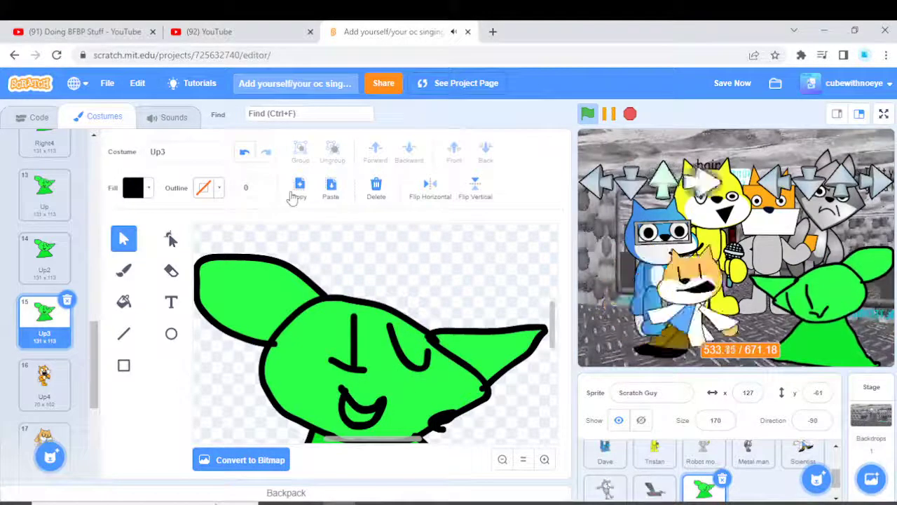
Delete the cat from the Up4 costume and paste the green character there.
click(42, 382)
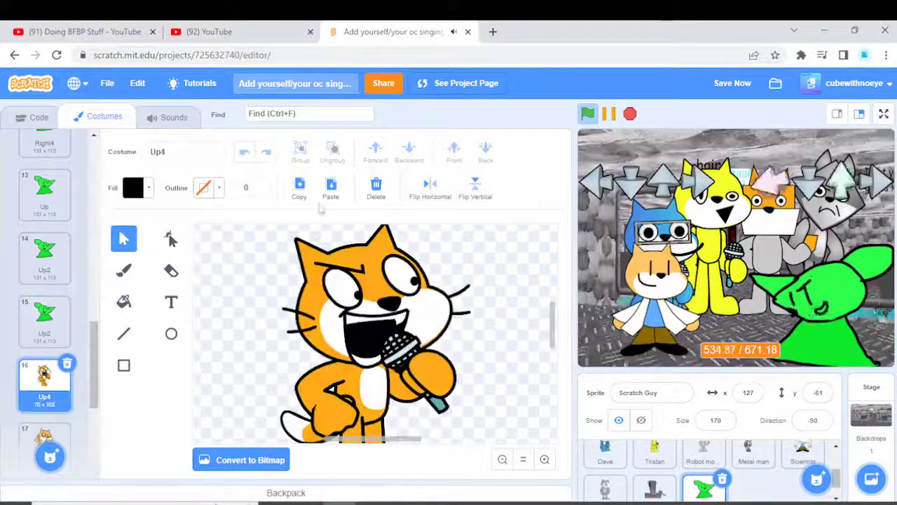
click(372, 192)
key(ctrl+v)
scroll(358, 253, down, 2)
Adjust the placement of the eyes and mouth slightly on the Up4 costume's face.
click(354, 276)
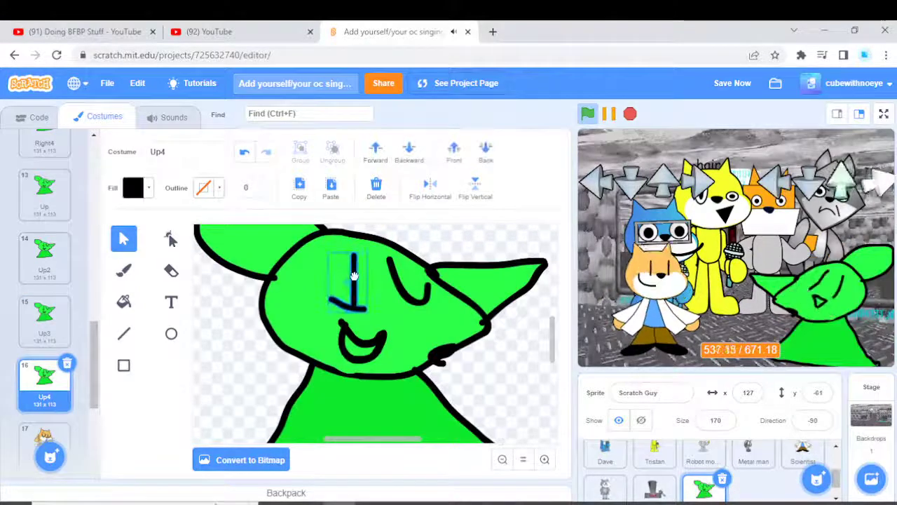
click(363, 320)
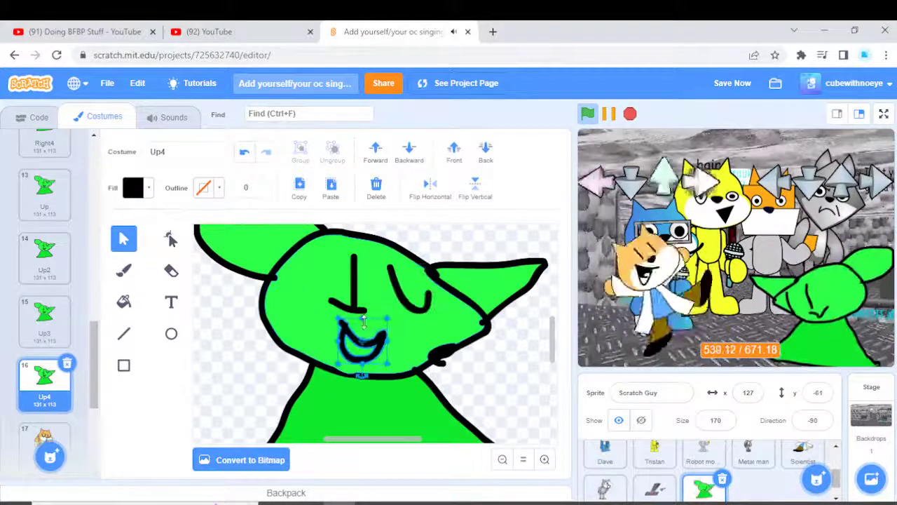
key(Escape)
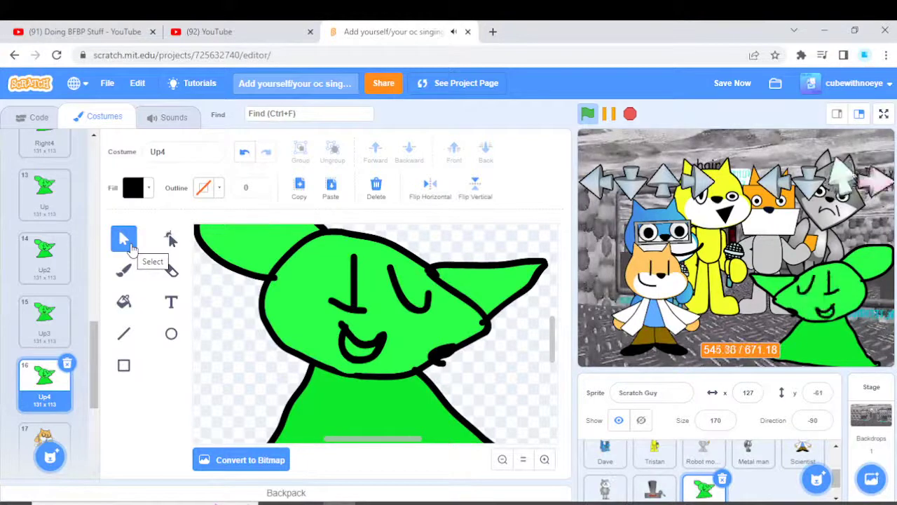
Delete the cat from the Down costume and paste the green character into it.
scroll(42, 245, up, 5)
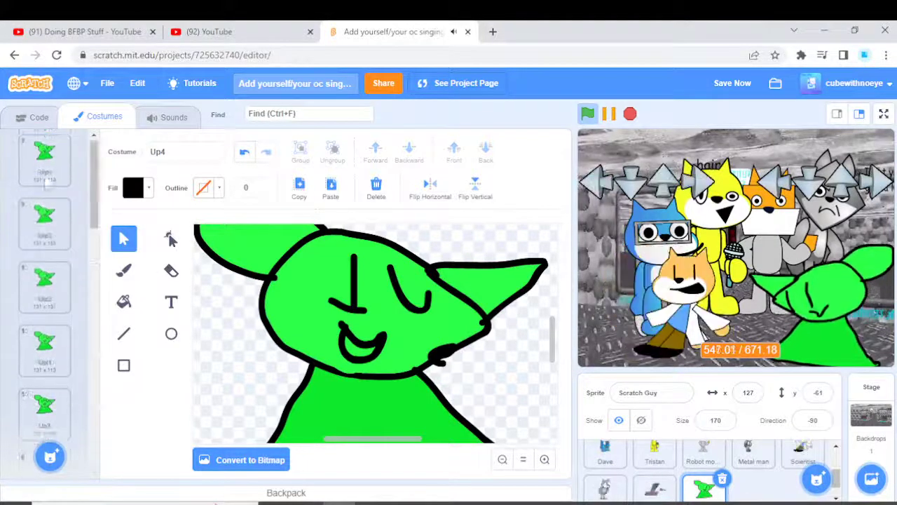
scroll(42, 245, down, 5)
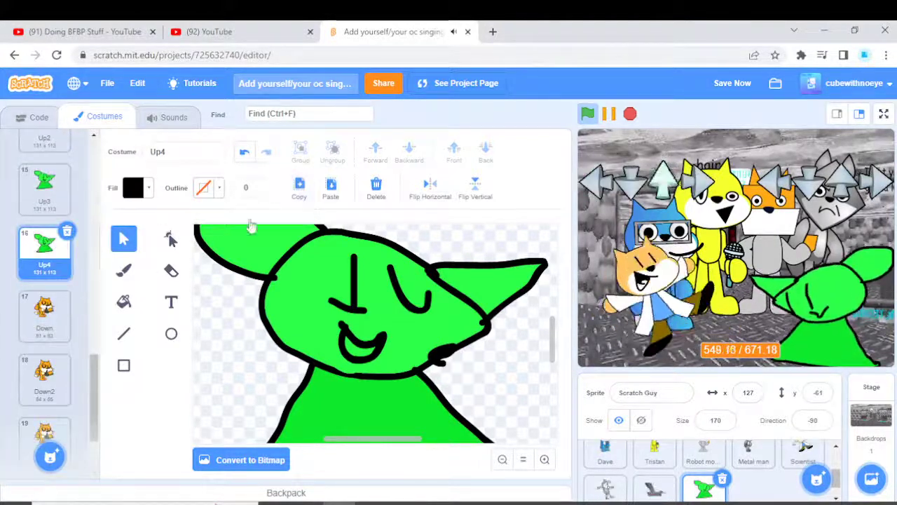
scroll(42, 246, down, 3)
click(44, 207)
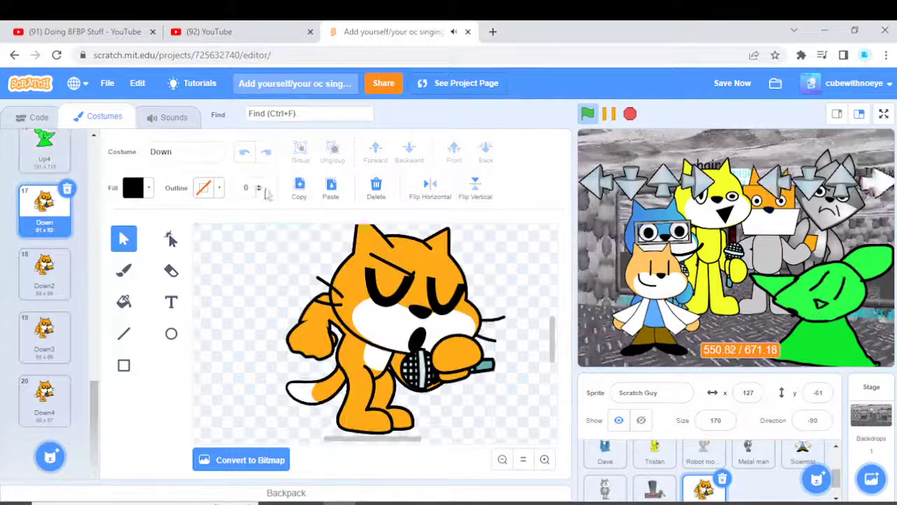
click(374, 191)
key(ctrl+v)
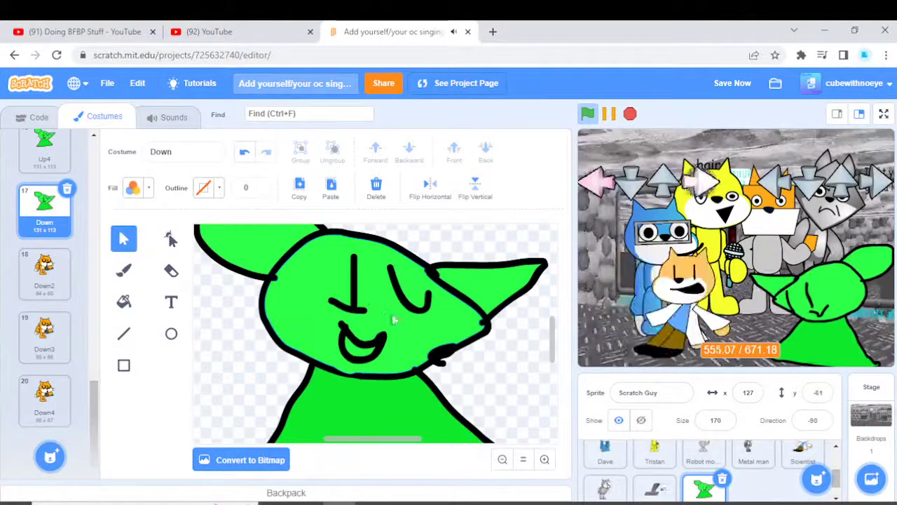
Select the whole pasted green character in the Down costume and delete it to leave the canvas empty.
click(502, 460)
click(502, 459)
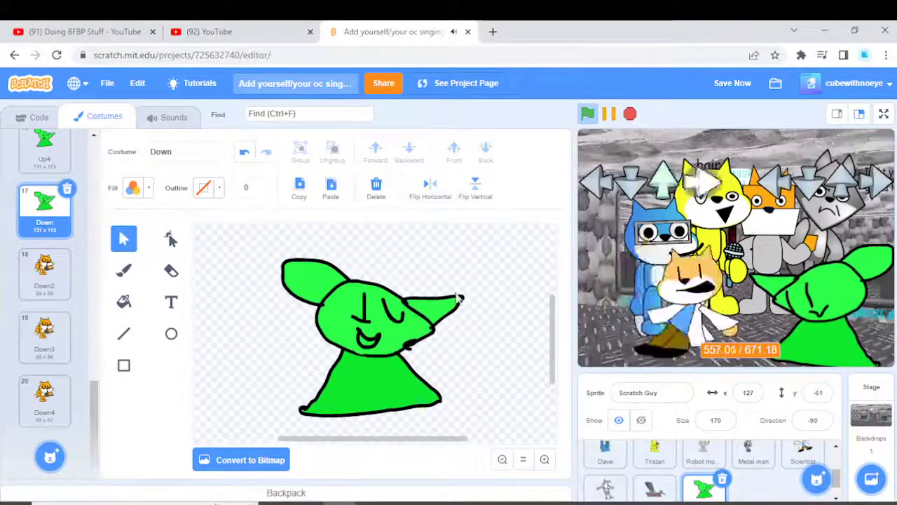
click(277, 316)
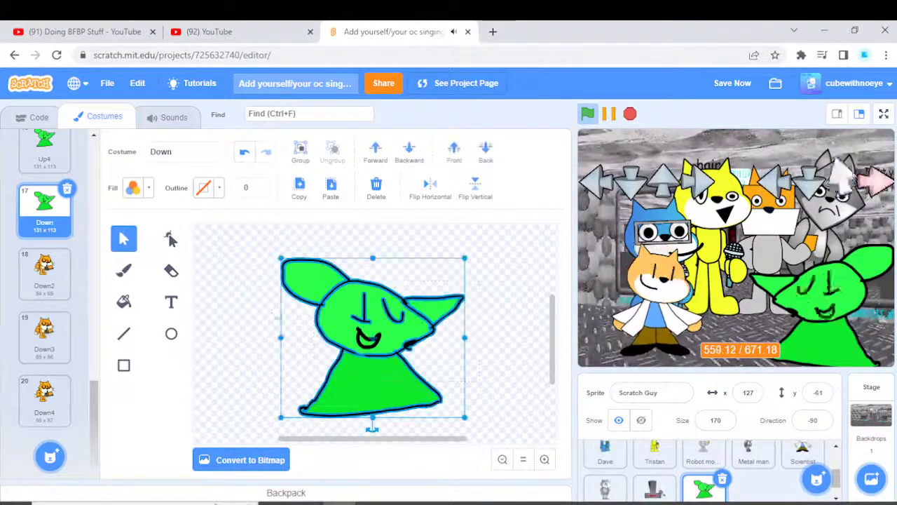
click(372, 236)
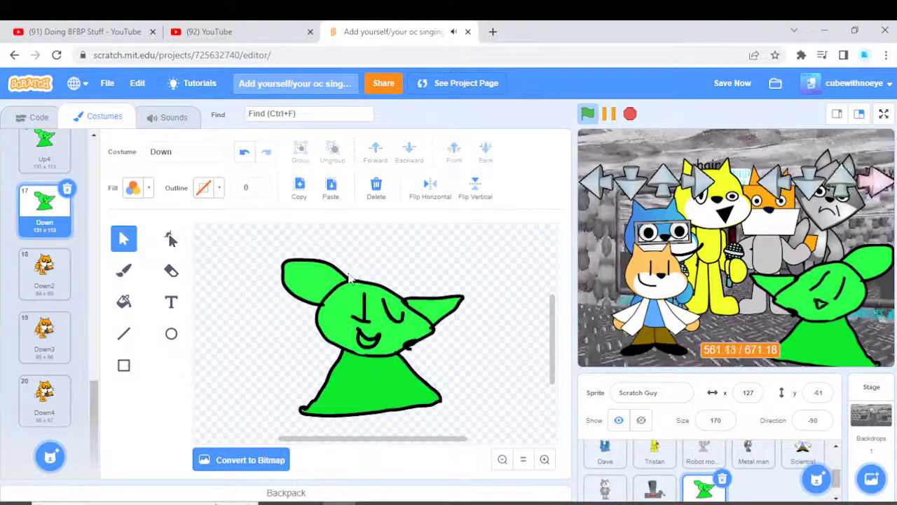
click(375, 184)
Set the brush fill to black with brightness 0 and paint a wide, elongated head outline in the Down costume.
click(124, 270)
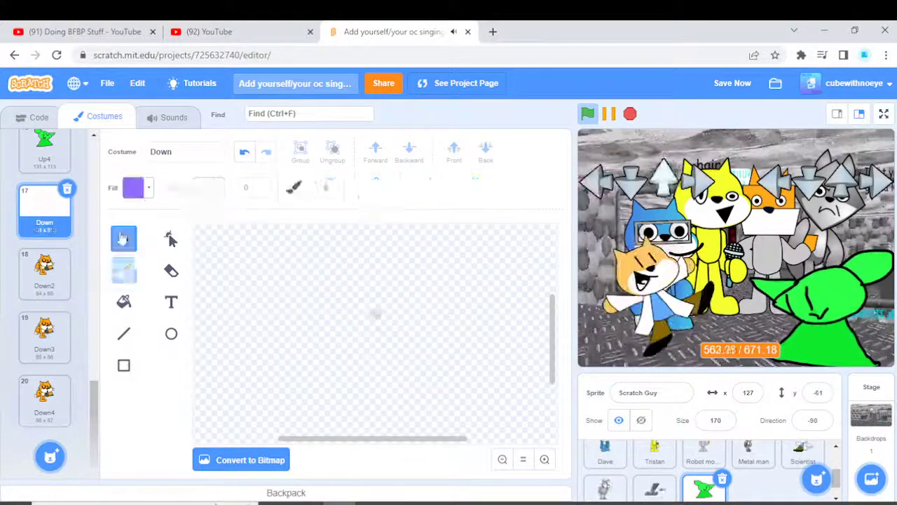
click(134, 187)
drag(170, 314, 90, 315)
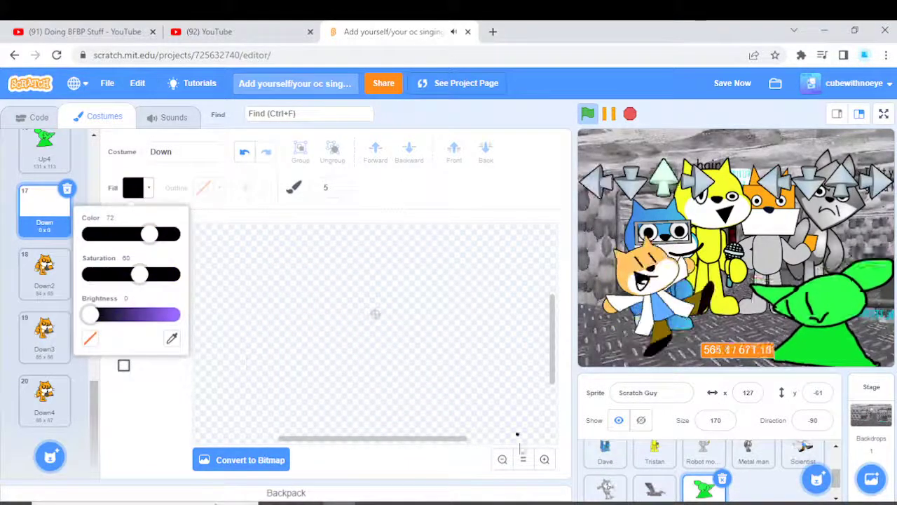
click(544, 459)
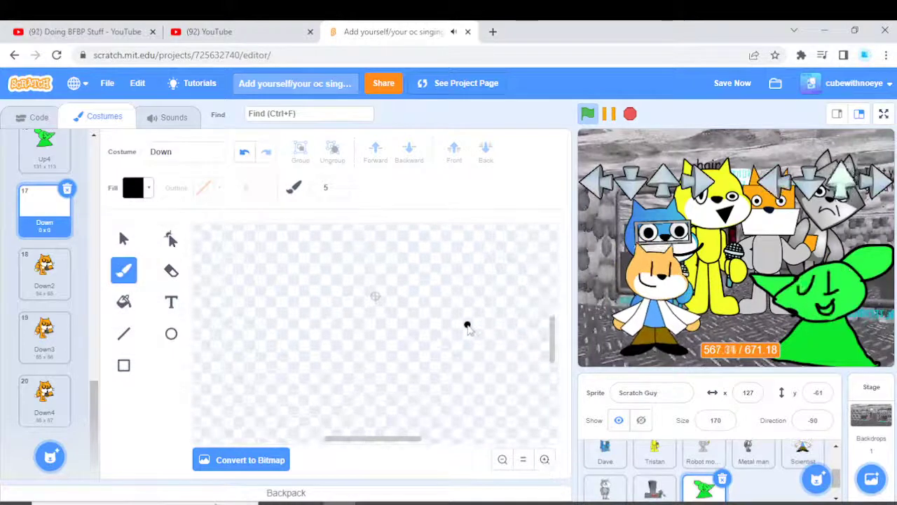
mouse_move(467, 328)
mouse_down()
mouse_move(296, 419)
mouse_move(474, 325)
mouse_up()
scroll(306, 331, up, 3)
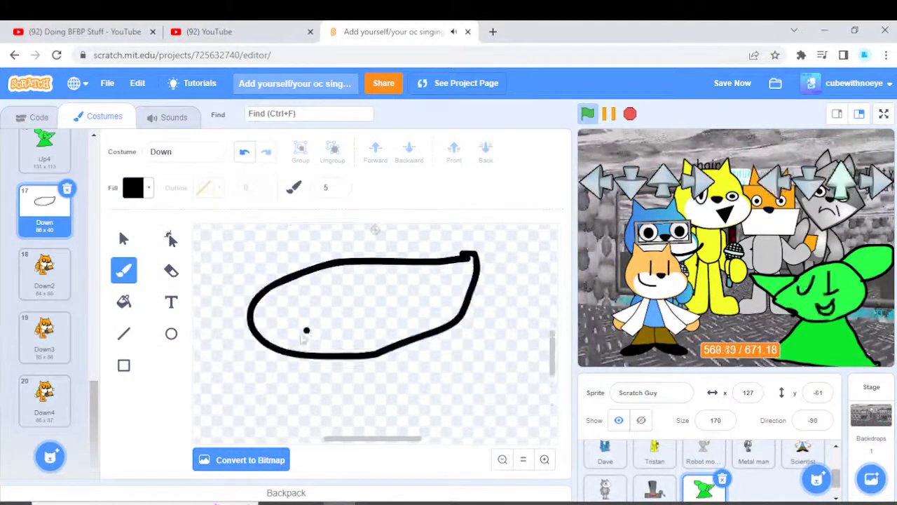
Paint two bent legs with feet beneath the Down costume's head outline and two ears above it.
drag(303, 384, 348, 421)
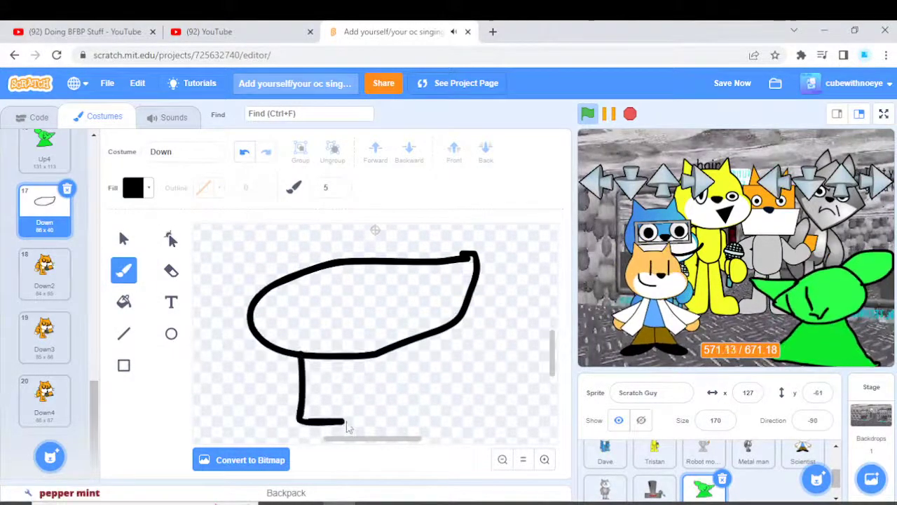
scroll(434, 339, up, 1)
scroll(443, 378, down, 1)
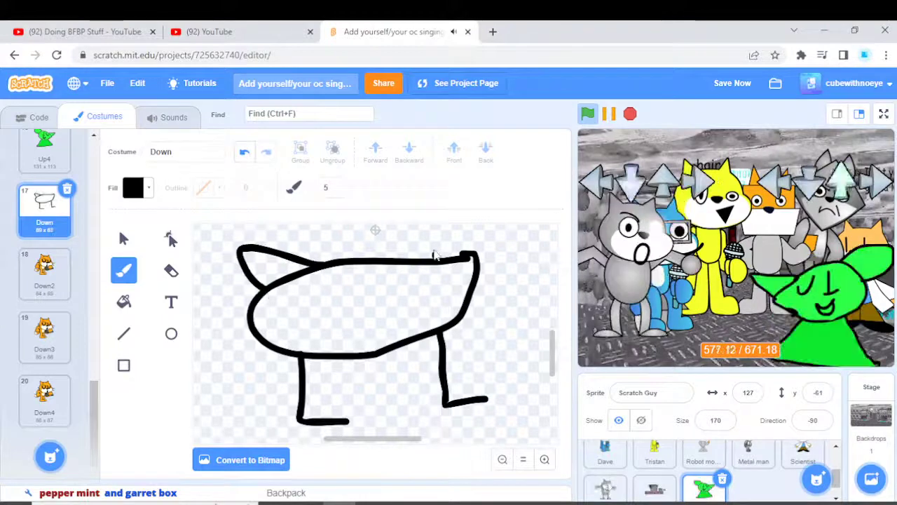
drag(421, 214, 465, 256)
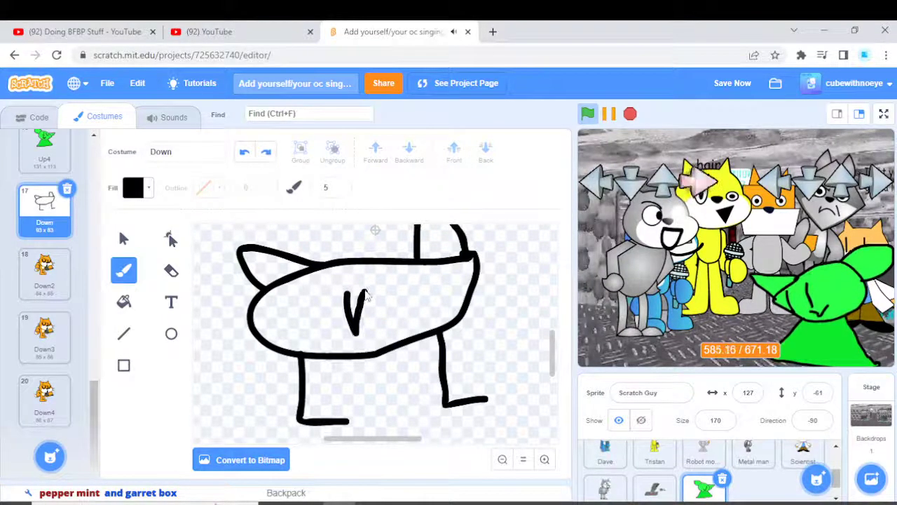
Paint V-shaped closed eyes and a rounded open mouth on the Down costume's face.
drag(407, 281, 429, 279)
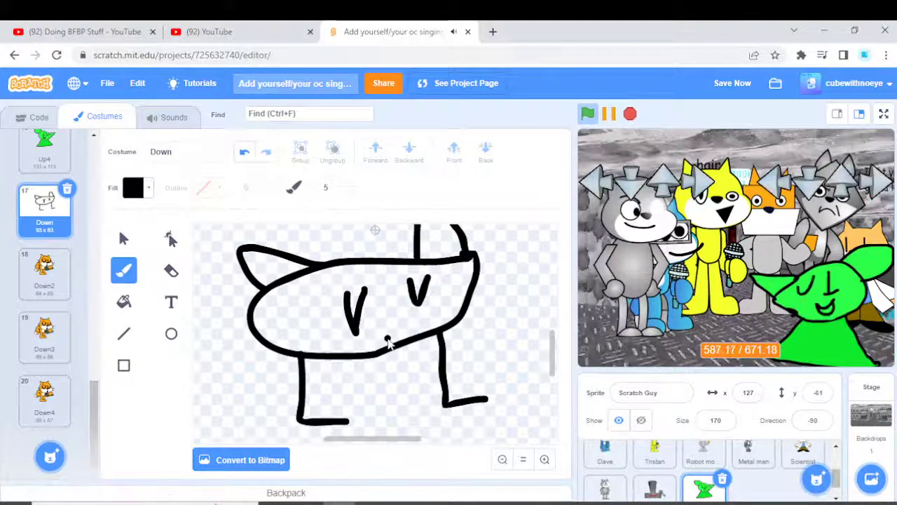
mouse_move(413, 320)
mouse_down()
mouse_move(405, 342)
mouse_move(383, 337)
mouse_up()
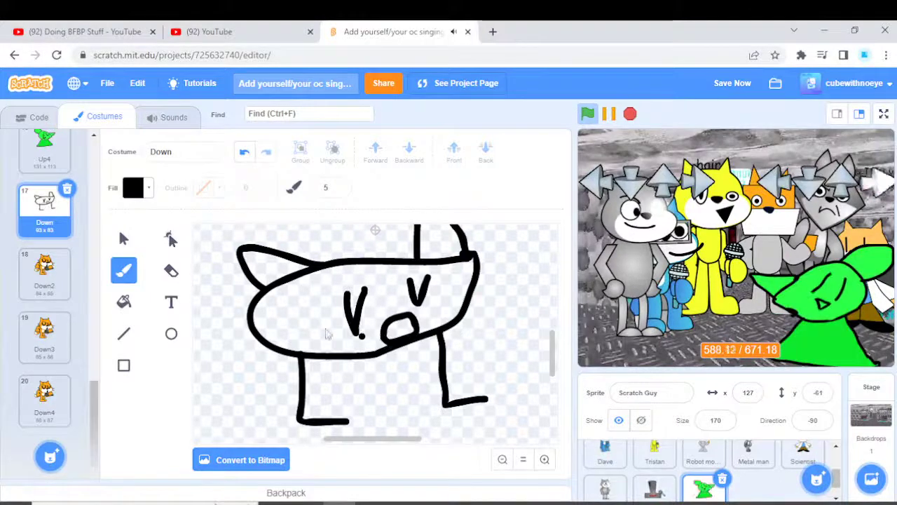
Pick up the green from the Up4 character and fill the Down costume's head and both ears with it.
click(39, 163)
click(123, 238)
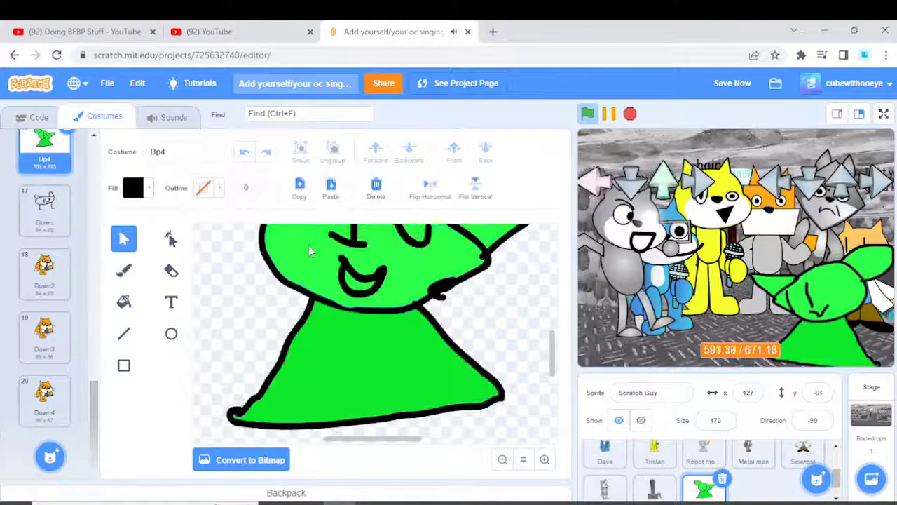
click(378, 273)
click(44, 210)
click(124, 301)
click(295, 314)
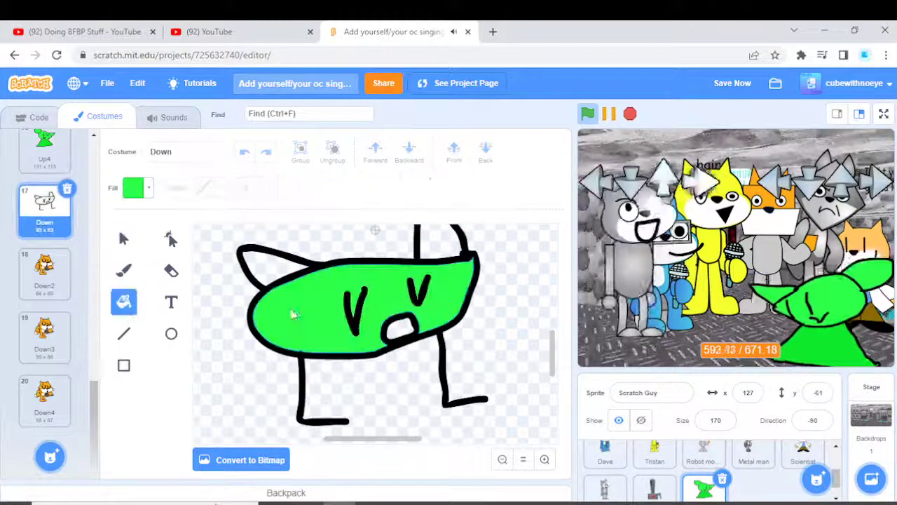
click(451, 247)
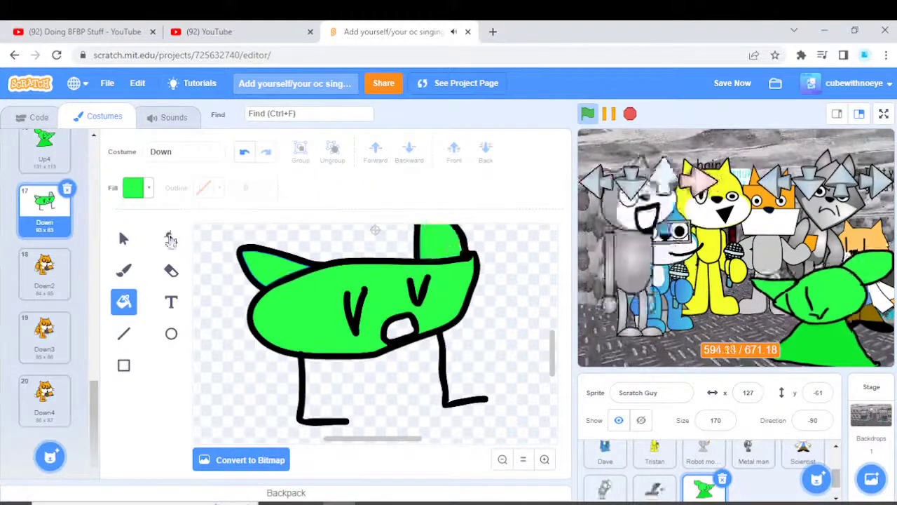
Copy the green character from the Down costume, clear the Down2 costume and paste the copy into it.
click(122, 238)
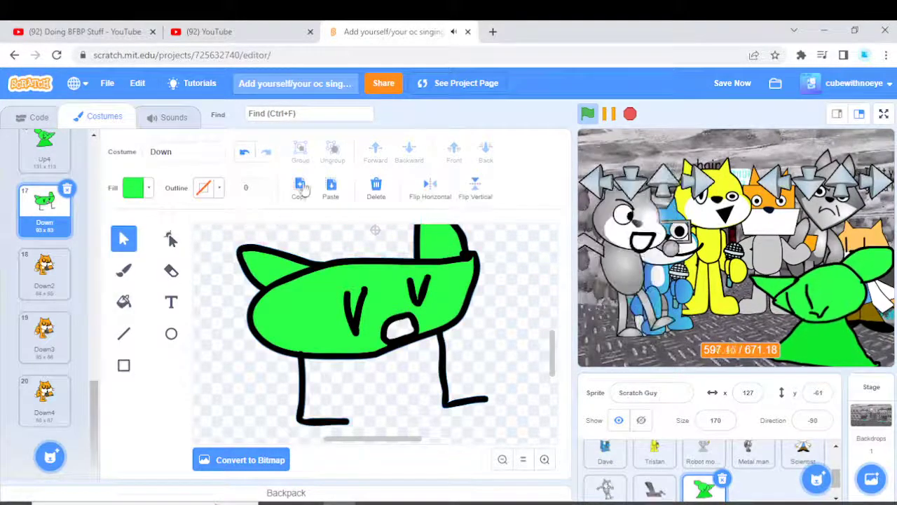
click(45, 274)
key(ctrl+a)
key(Delete)
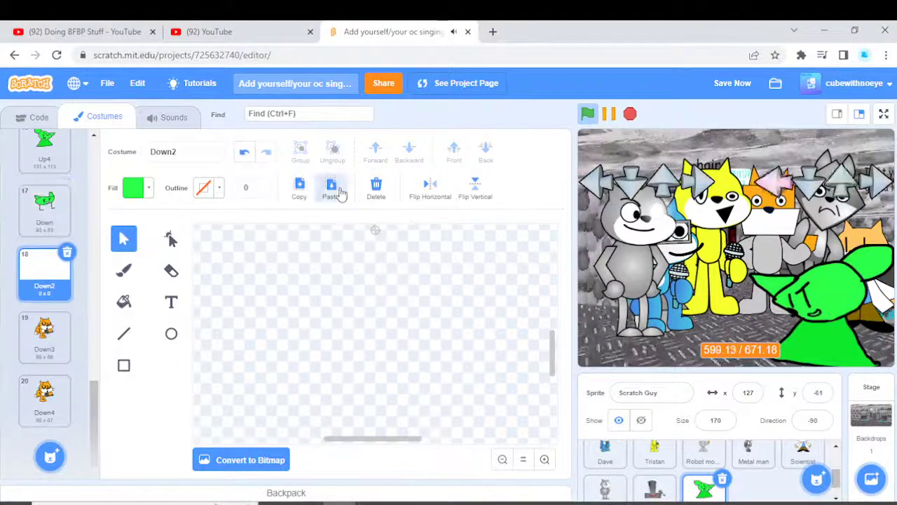
click(330, 188)
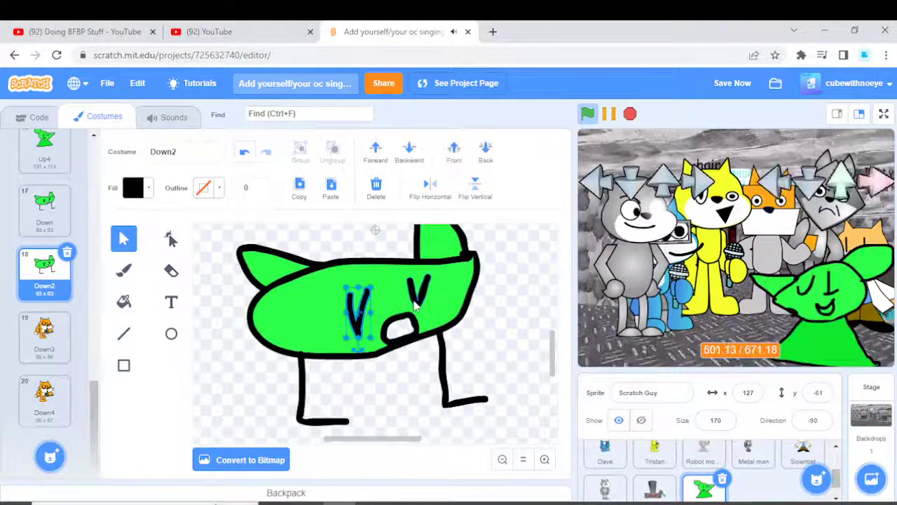
Select the whole green character in the Down2 costume and squash it slightly from the top.
click(399, 324)
scroll(364, 308, up, 5)
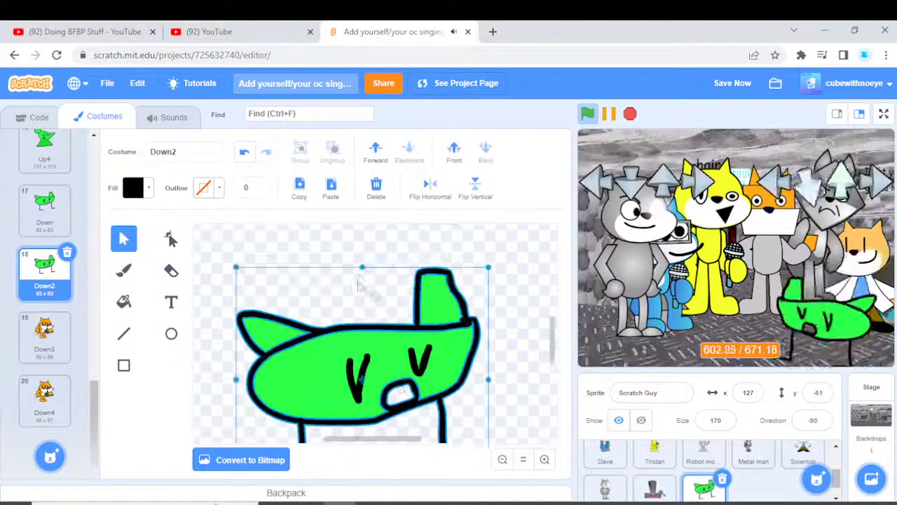
scroll(364, 312, down, 3)
click(363, 278)
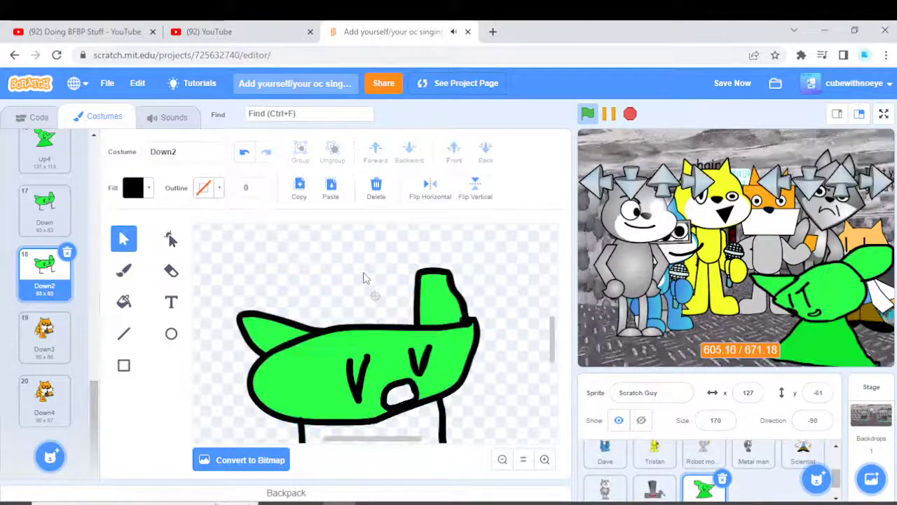
drag(501, 452, 311, 276)
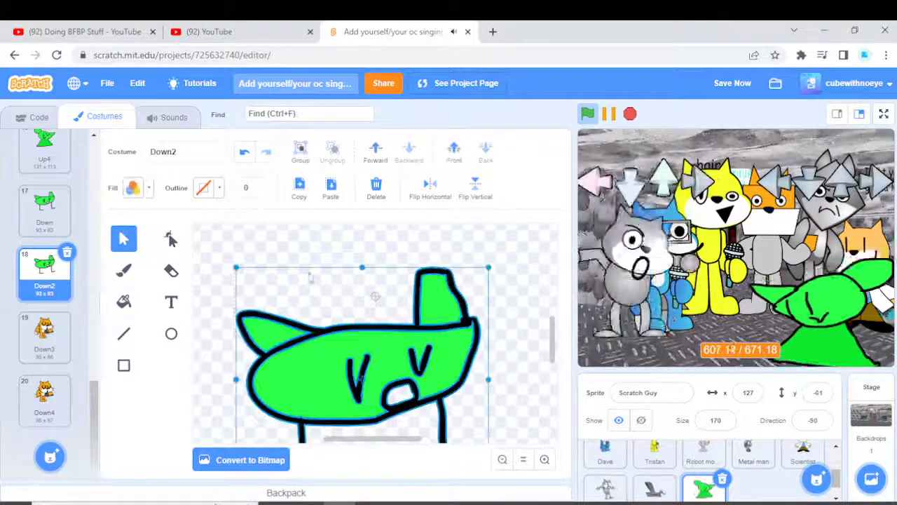
click(355, 250)
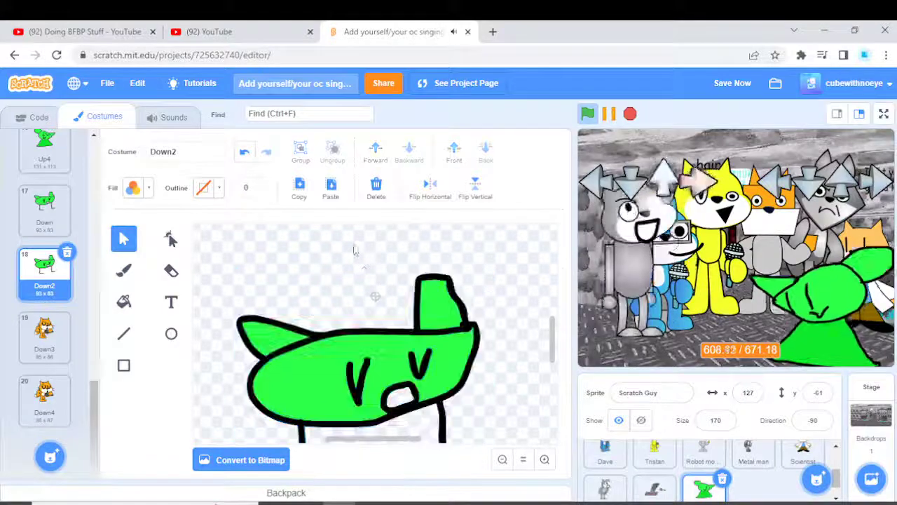
Replace the orange cat in the Down3 costume with the copied green character and squash it slightly from the top.
click(44, 347)
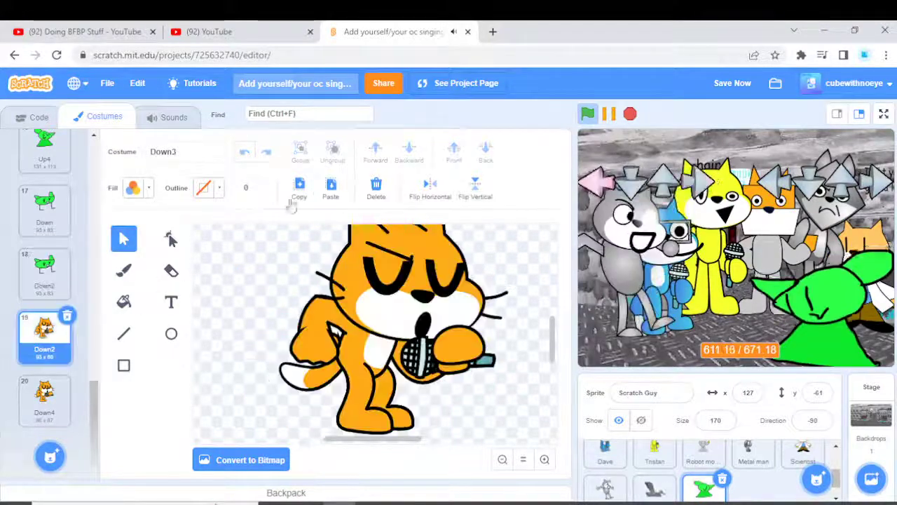
key(ctrl+a)
click(371, 199)
key(ctrl+v)
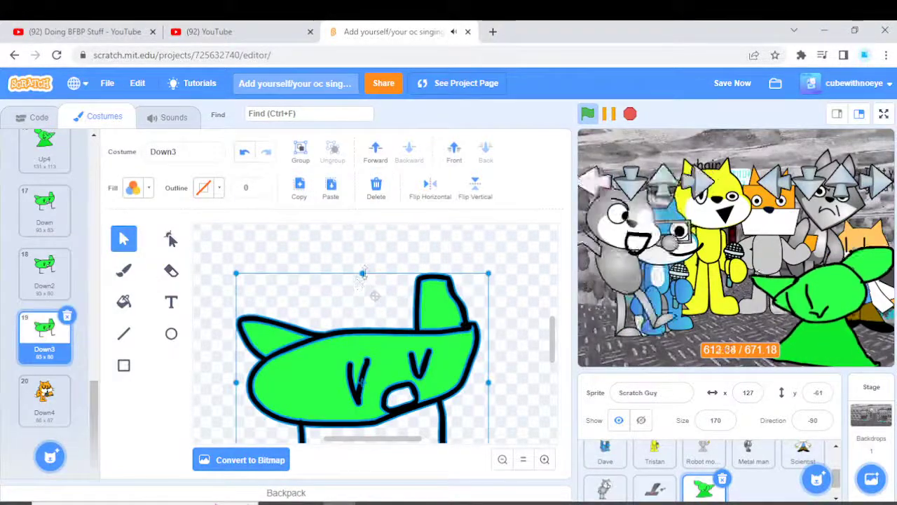
Replace the orange cat in the Down4 costume with the copied green character and stretch it slightly taller.
click(44, 399)
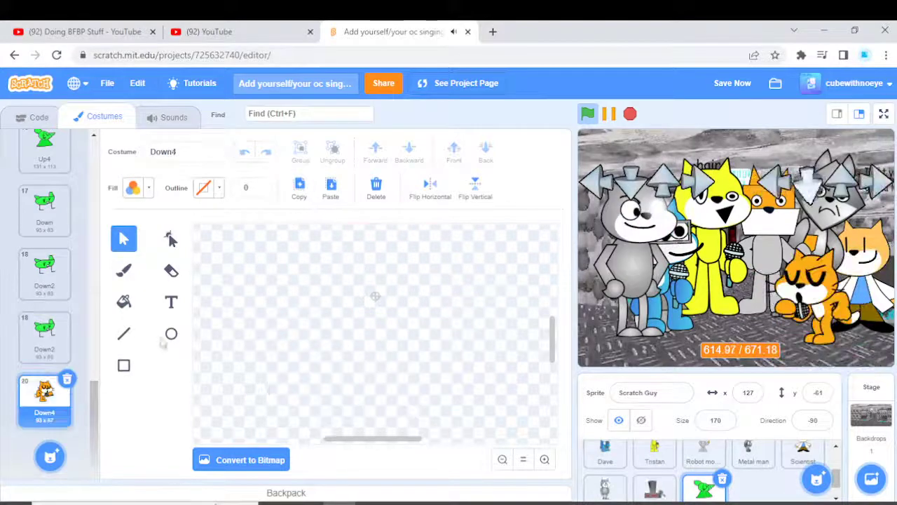
key(ctrl+a)
click(375, 188)
click(331, 191)
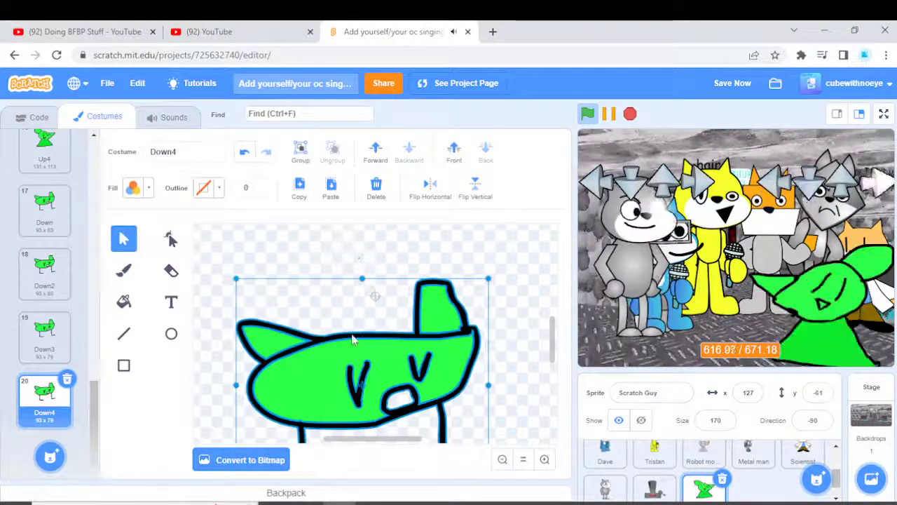
drag(353, 340, 353, 324)
click(233, 308)
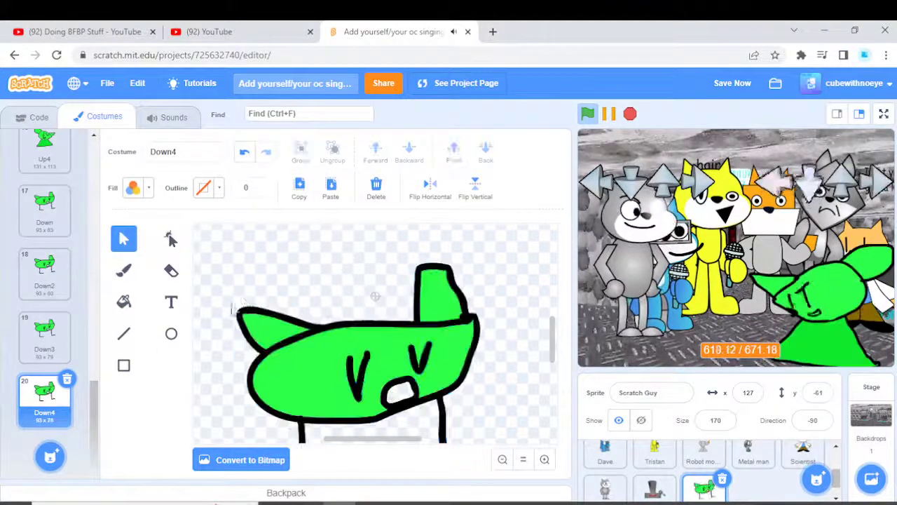
Set the fill color to white and fill the character's open mouth in the Down costumes.
click(123, 301)
click(133, 188)
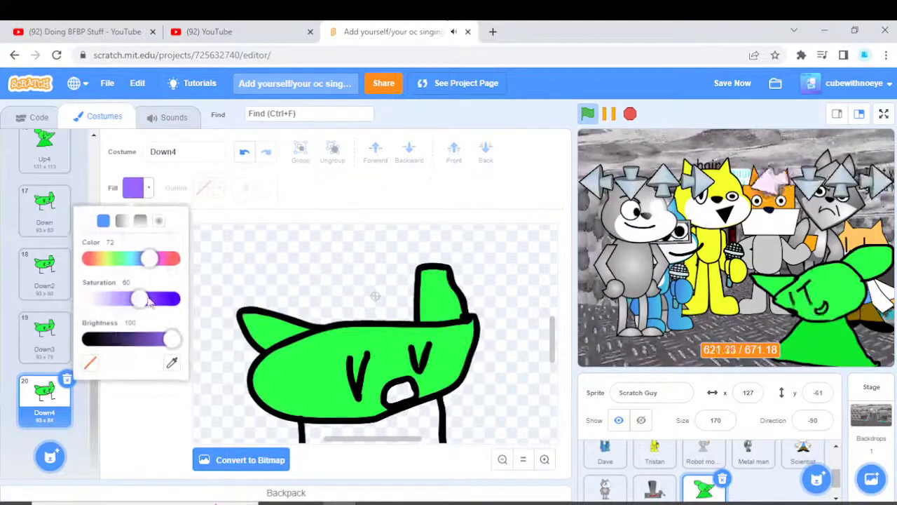
drag(148, 300, 91, 299)
click(262, 371)
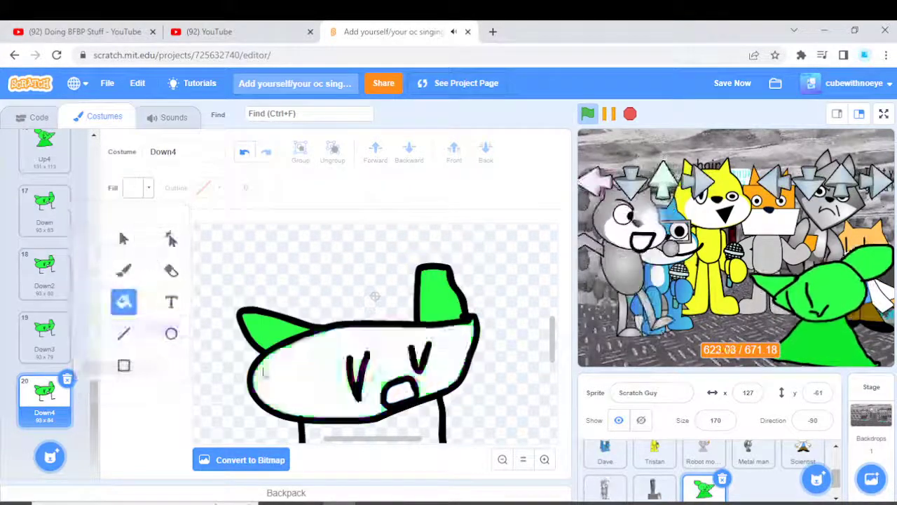
click(42, 336)
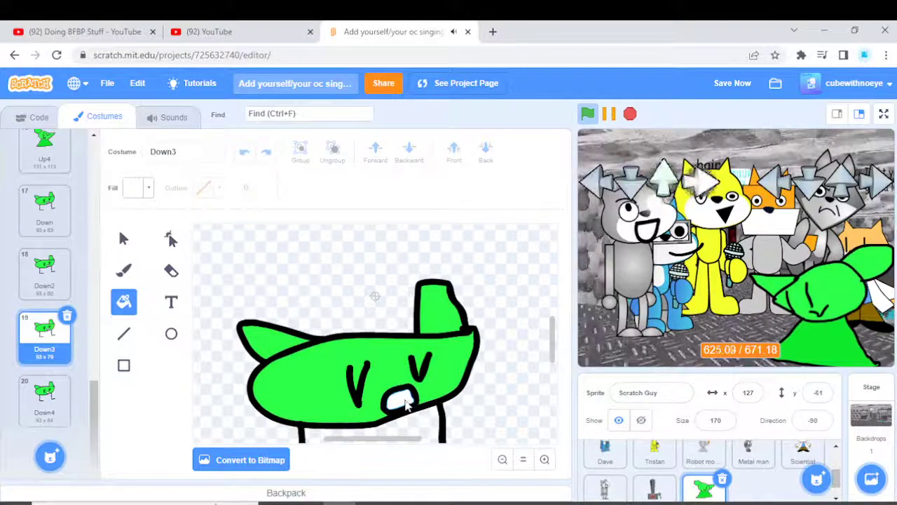
click(44, 273)
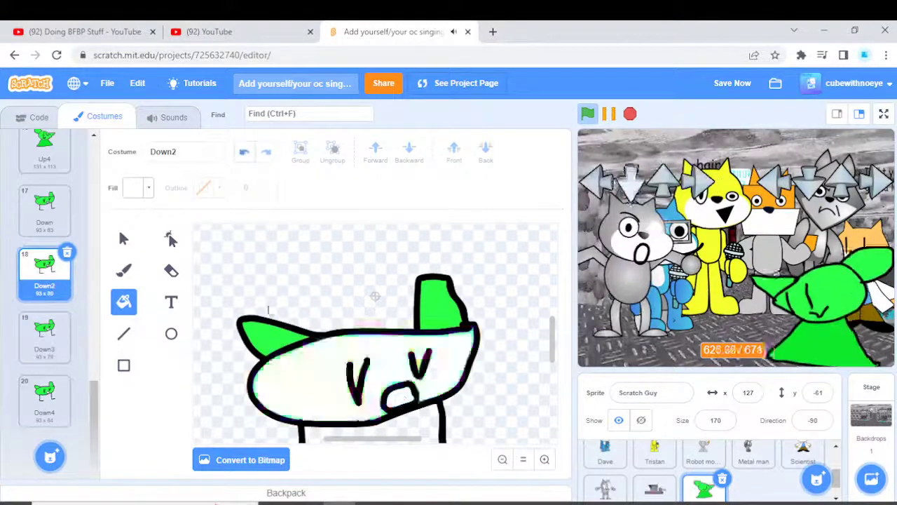
Switch to the YouTube livestream and post a hello addressed to the recently arrived viewer in the live chat.
click(14, 31)
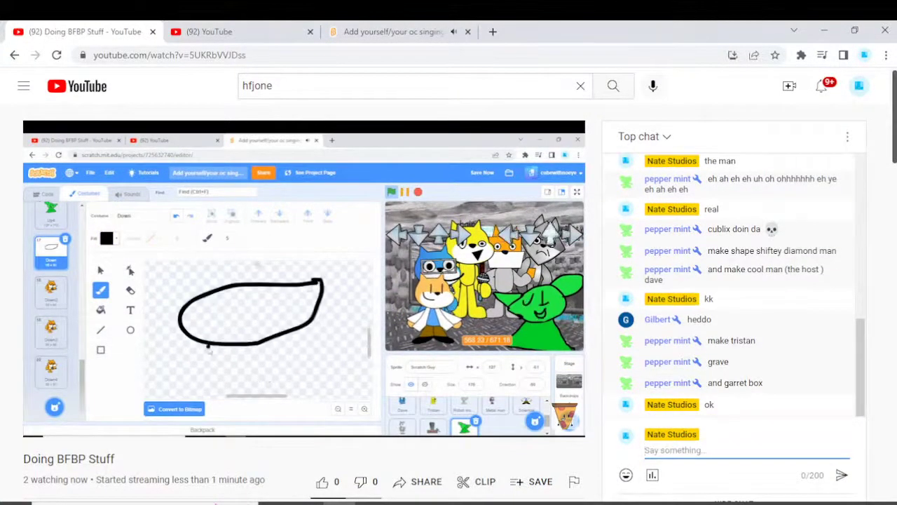
text(hello gilbert)
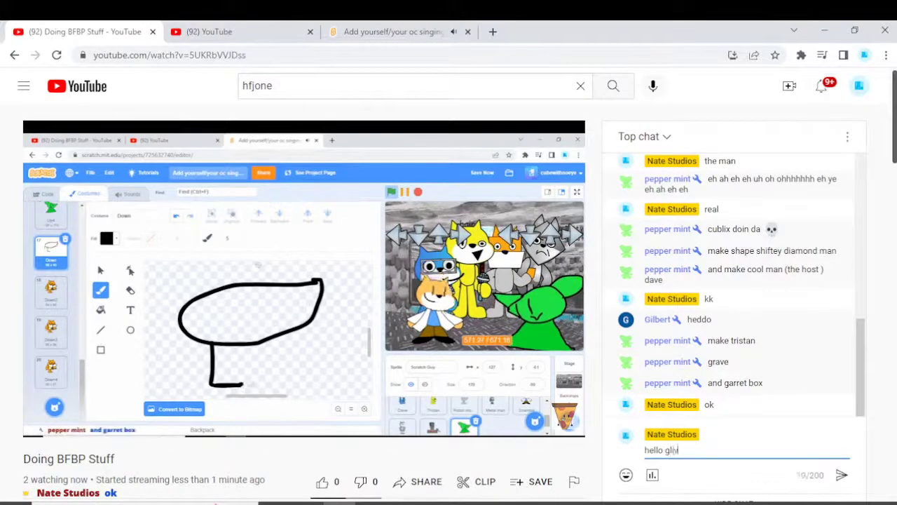
key(BackSpace)
key(BackSpace)
text(ilbert)
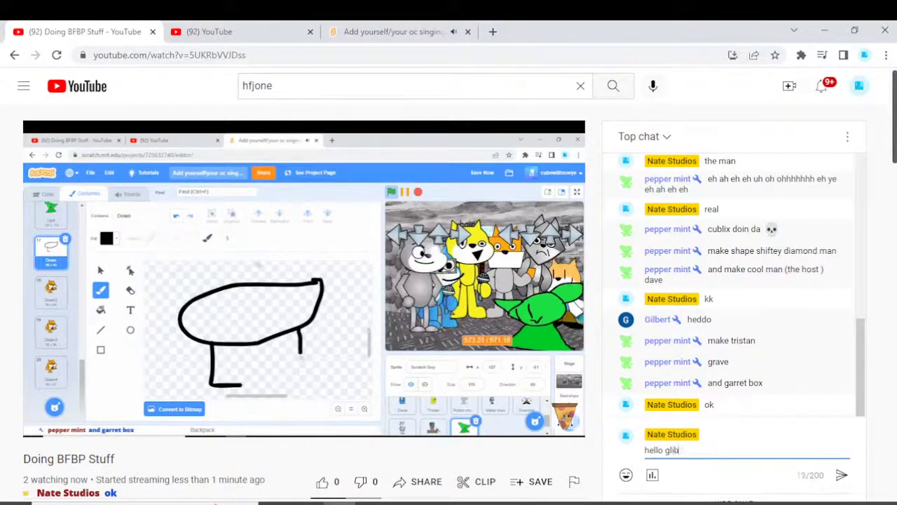
key(Return)
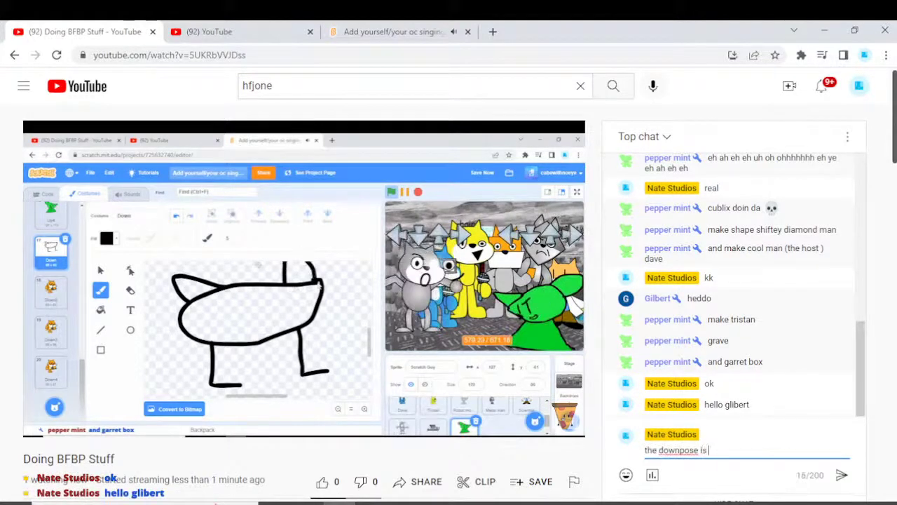
Post "the downpose is a callback to ep 1" in the live chat.
text(the downpose is a callb)
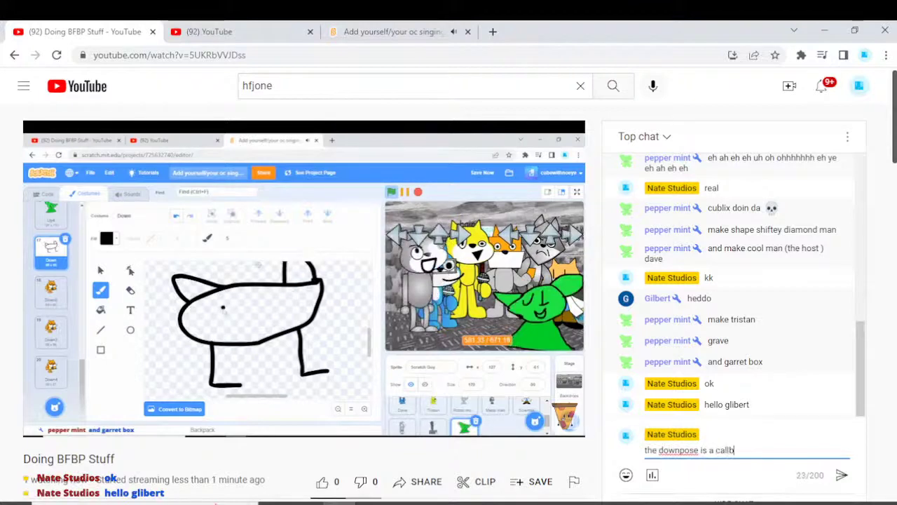
text(ack to ep 1)
key(Return)
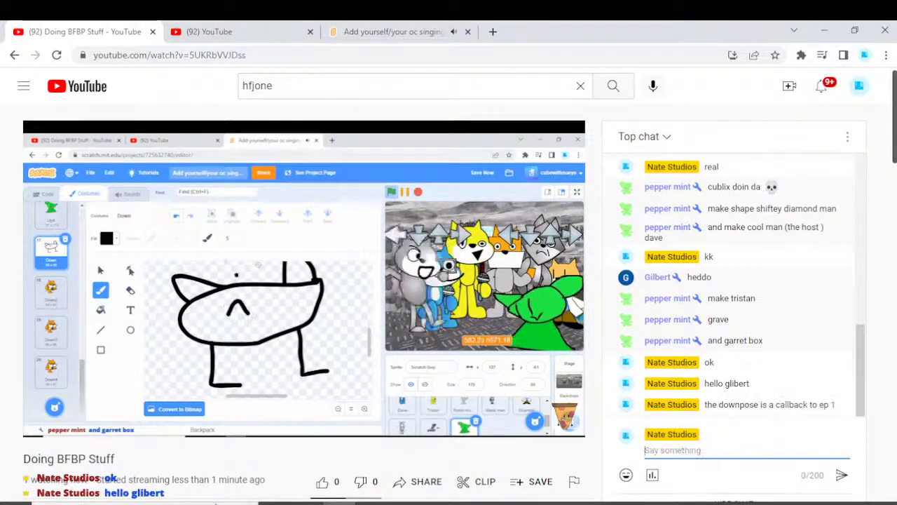
Post "where pepper was just heads and legs lol" in the live chat.
text(where pe)
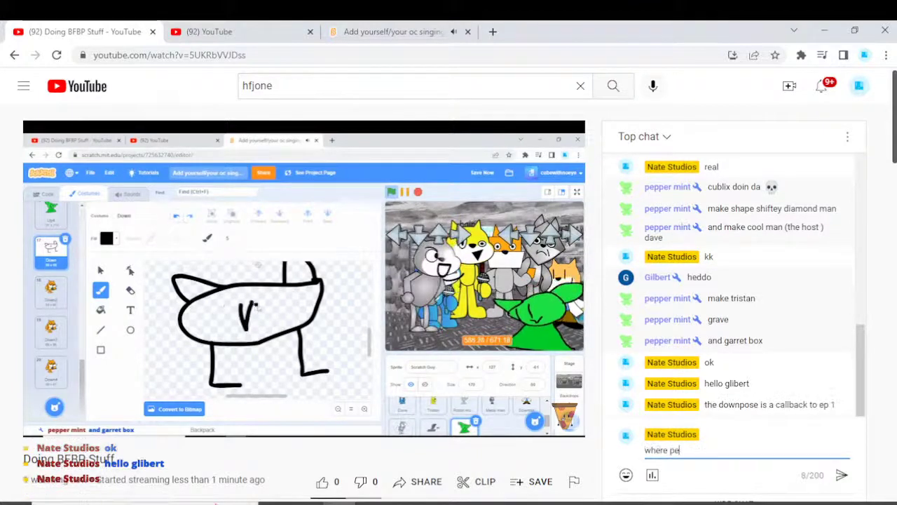
text(pper was just he)
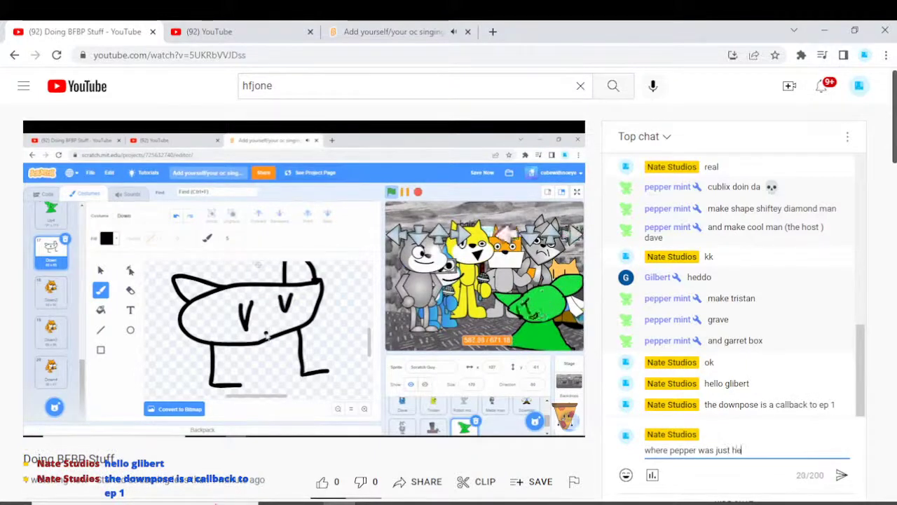
text(ads and legs)
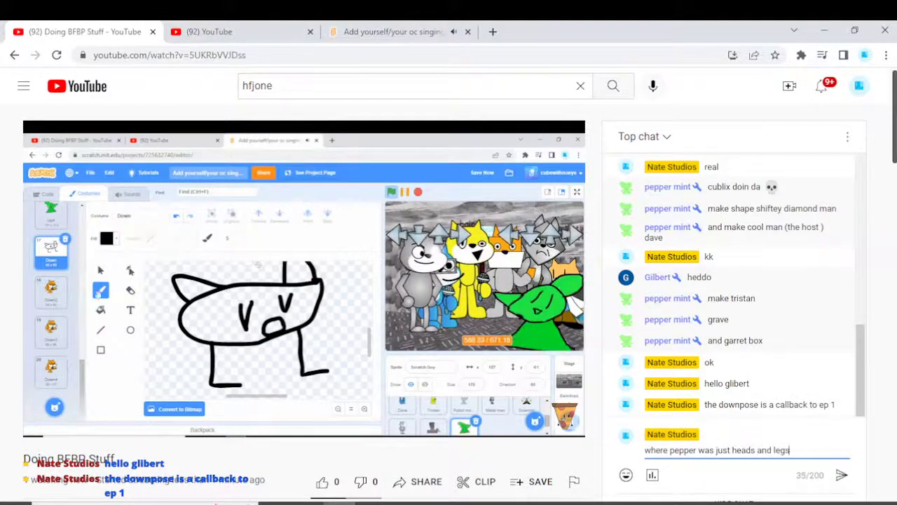
text( lol)
key(Return)
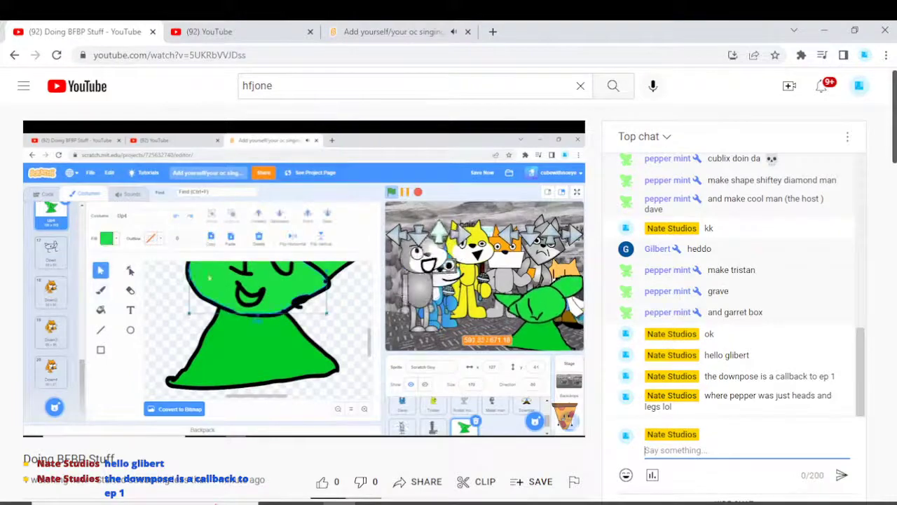
Switch back to the Scratch project and select the Scratch Guy sprite.
click(396, 31)
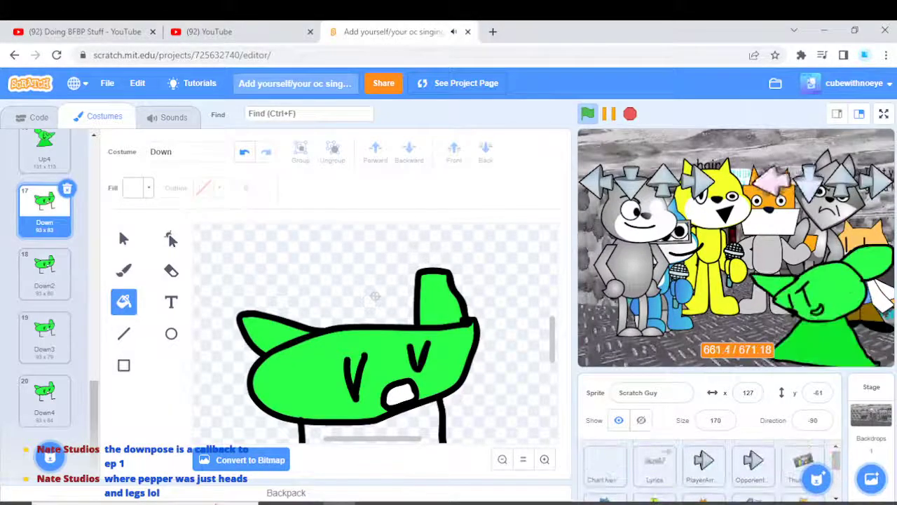
click(603, 499)
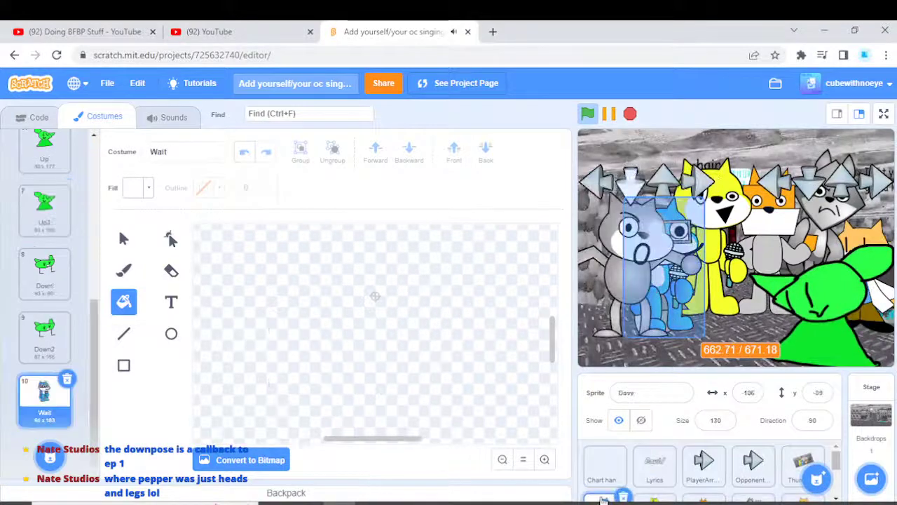
scroll(701, 470, down, 3)
click(704, 471)
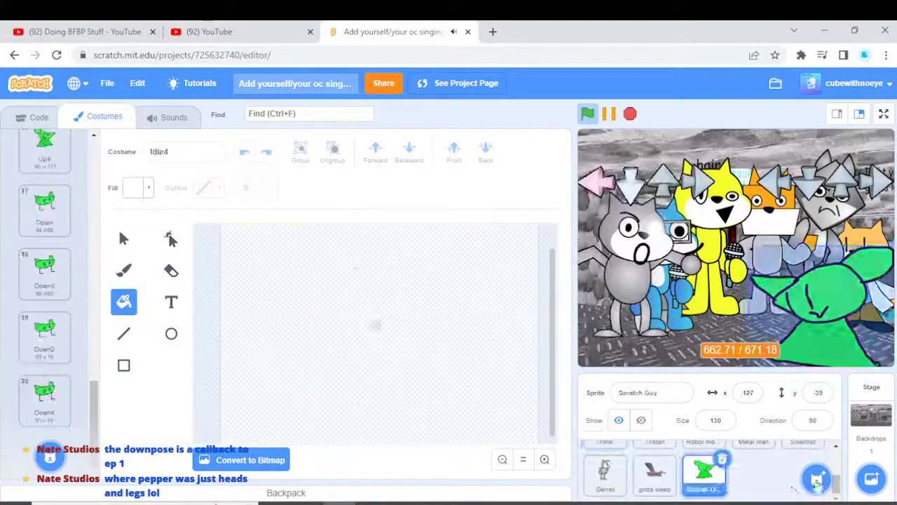
Upload the BFB PEPPER LOL image from the Downloads folder as a new sprite.
mouse_move(817, 479)
click(818, 383)
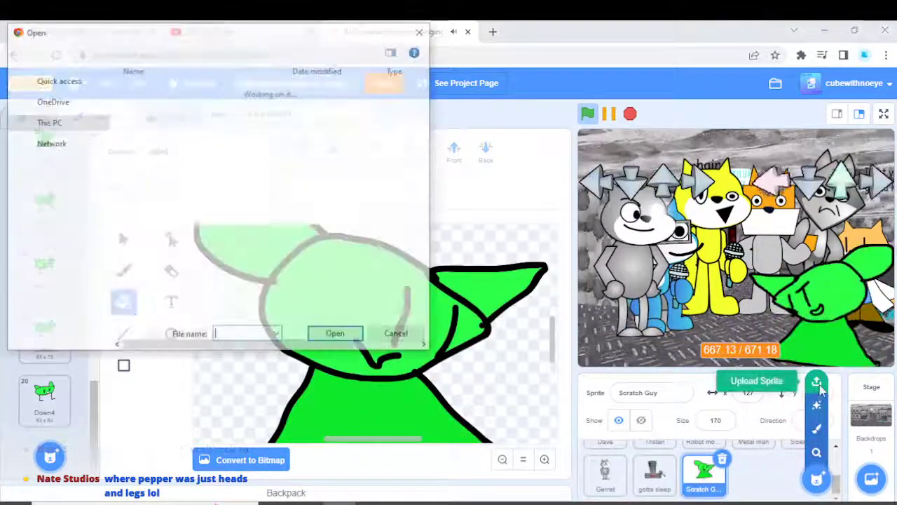
scroll(309, 229, down, 1)
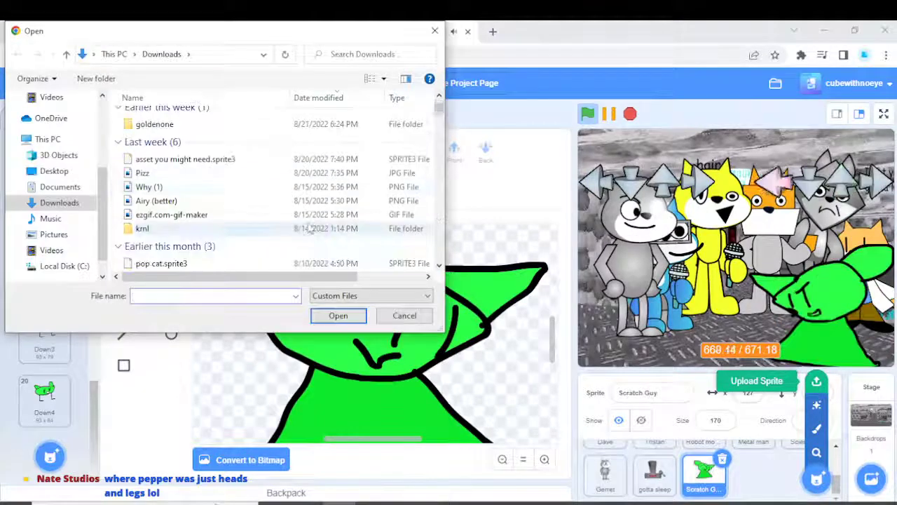
scroll(306, 203, down, 5)
click(304, 160)
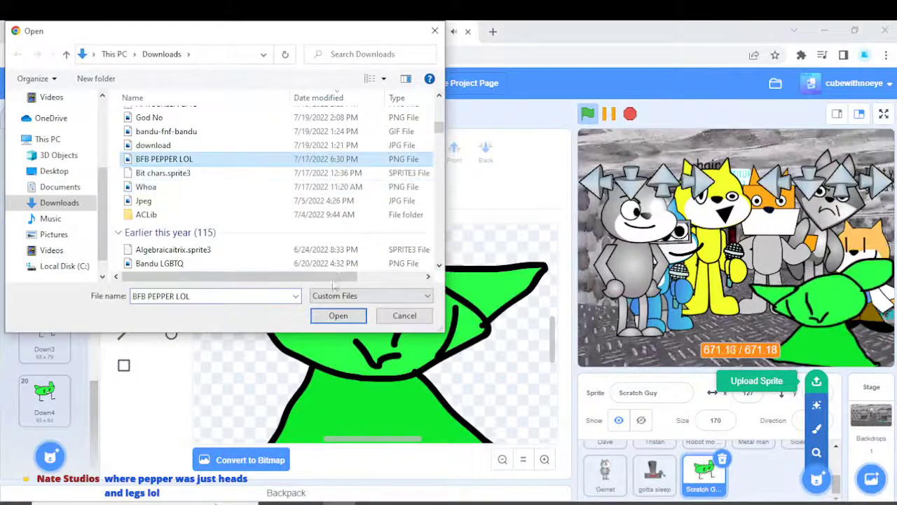
click(335, 315)
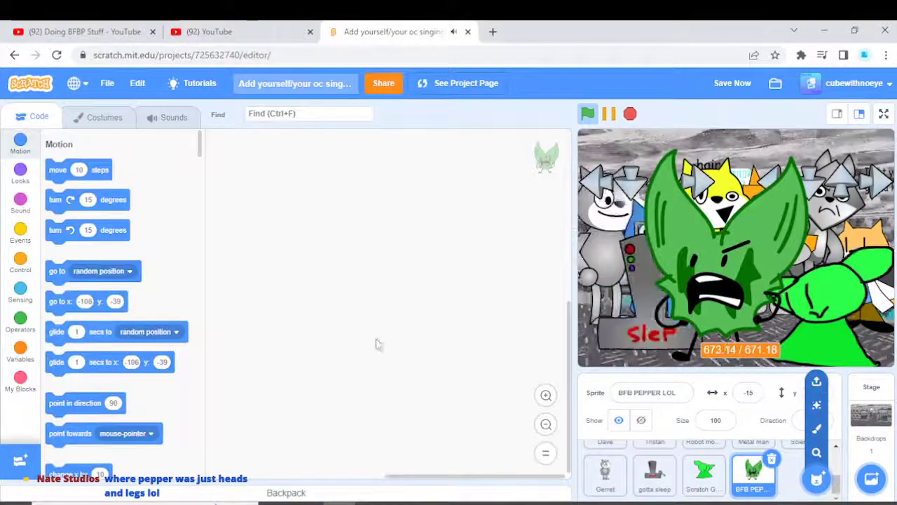
Hide the BFB PEPPER LOL sprite on the stage and open its costume for editing.
click(641, 420)
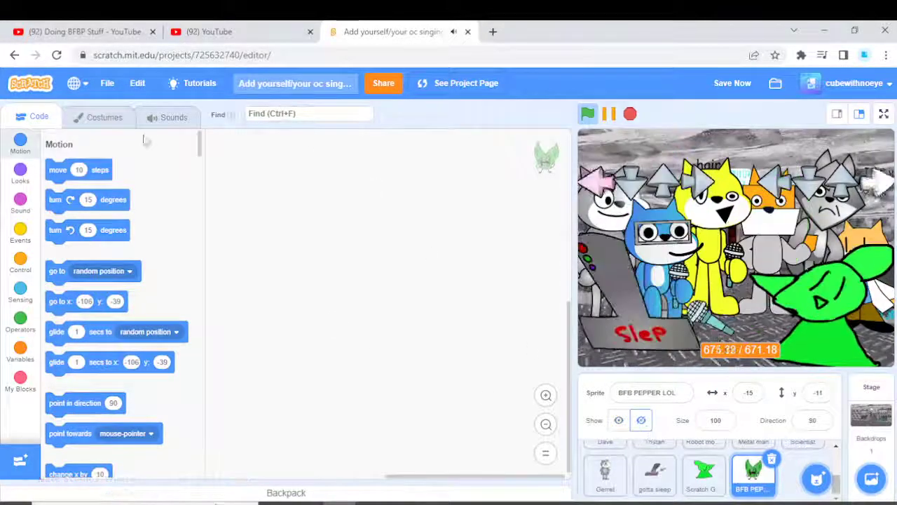
click(104, 117)
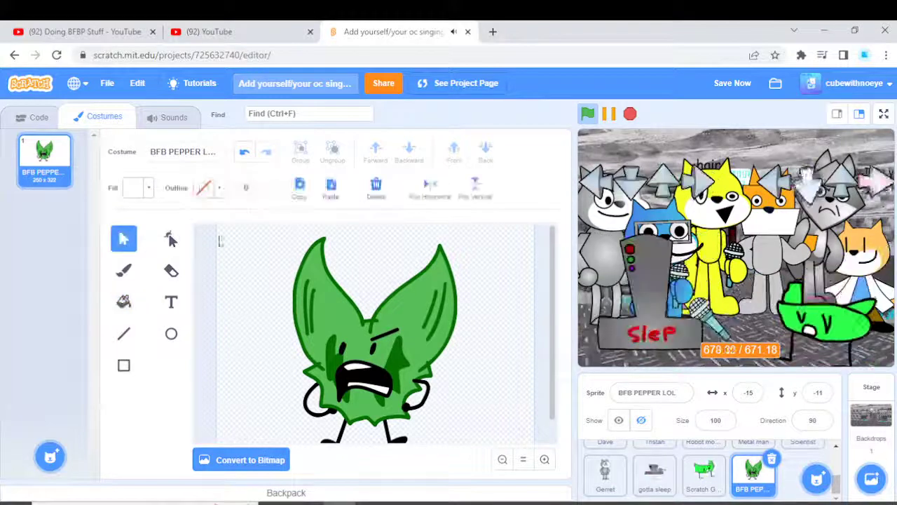
Replace the Dave sprite's Idle costume artwork with the copied green Pepper, flipped horizontally and shrunk to about 174 x 224.
scroll(642, 480, up, 5)
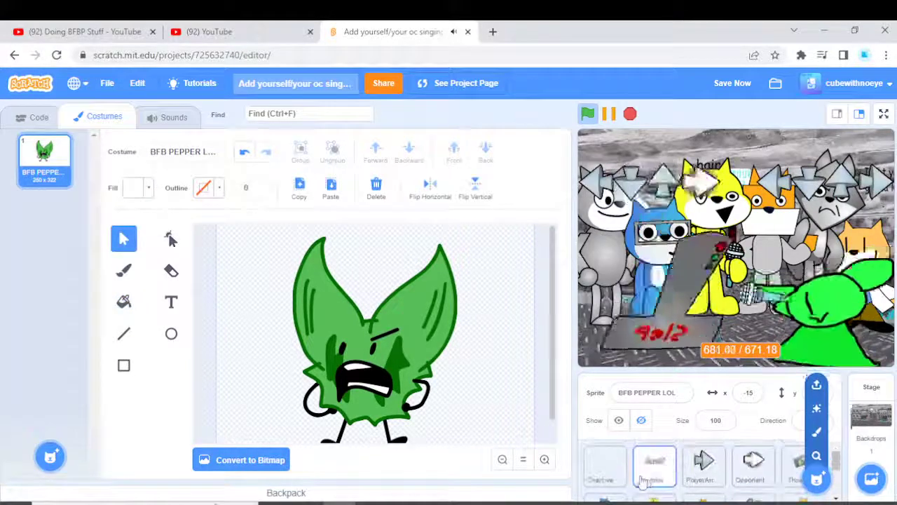
click(606, 499)
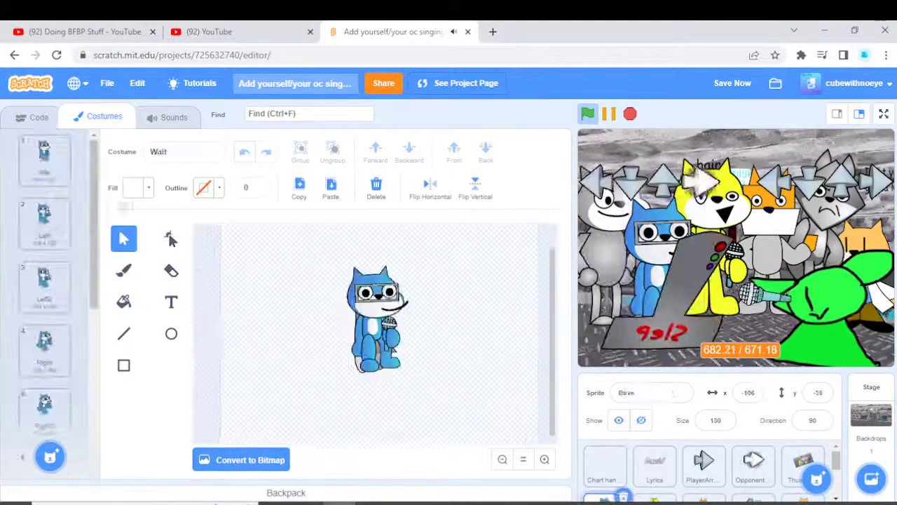
click(331, 188)
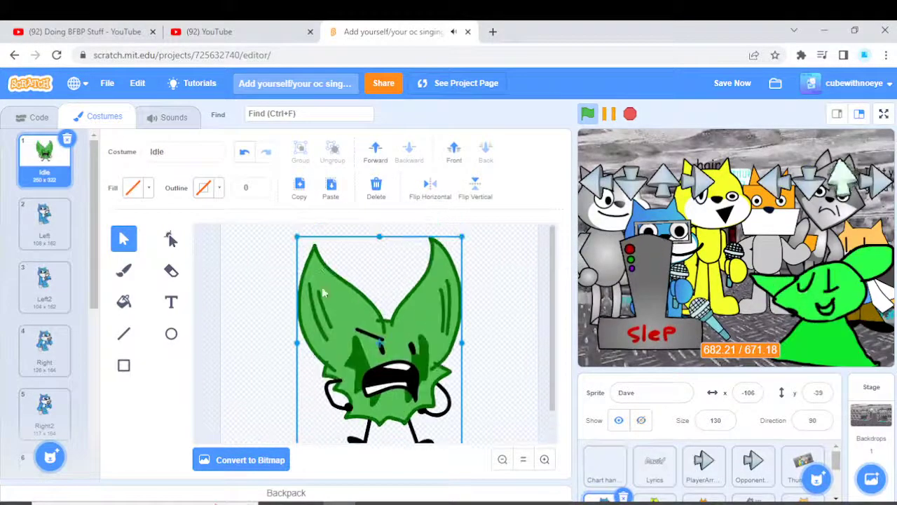
mouse_move(295, 233)
mouse_down()
mouse_move(346, 301)
mouse_move(347, 272)
mouse_up()
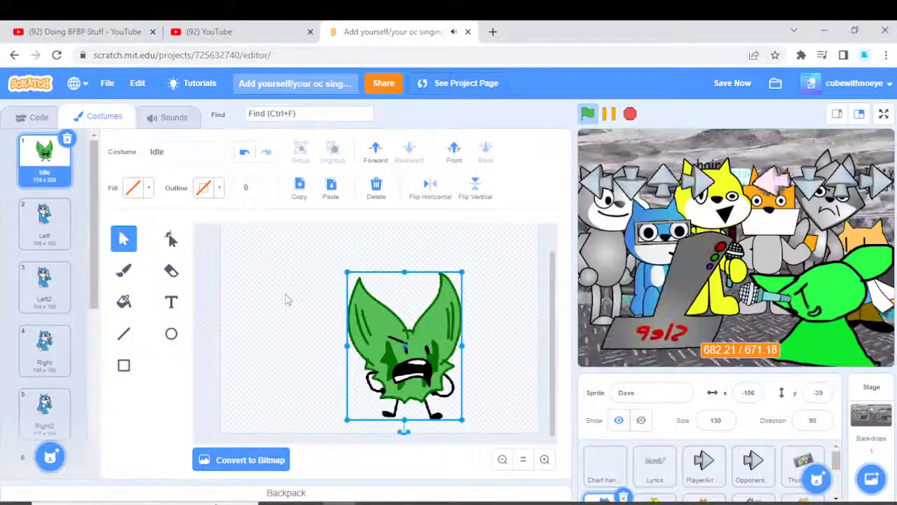
click(336, 344)
Run the project and refine Pepper in Dave's Idle costume, centring it and shrinking it to about 143 x 183.
click(522, 460)
click(545, 460)
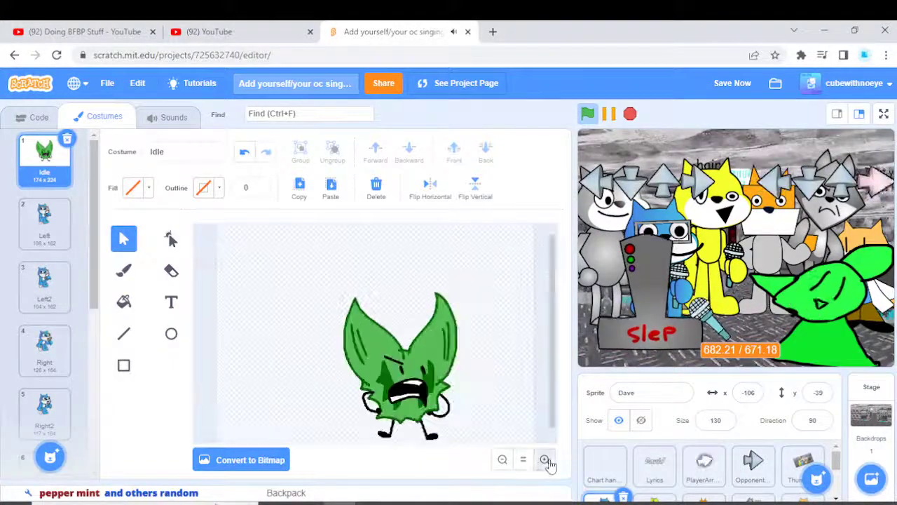
click(545, 460)
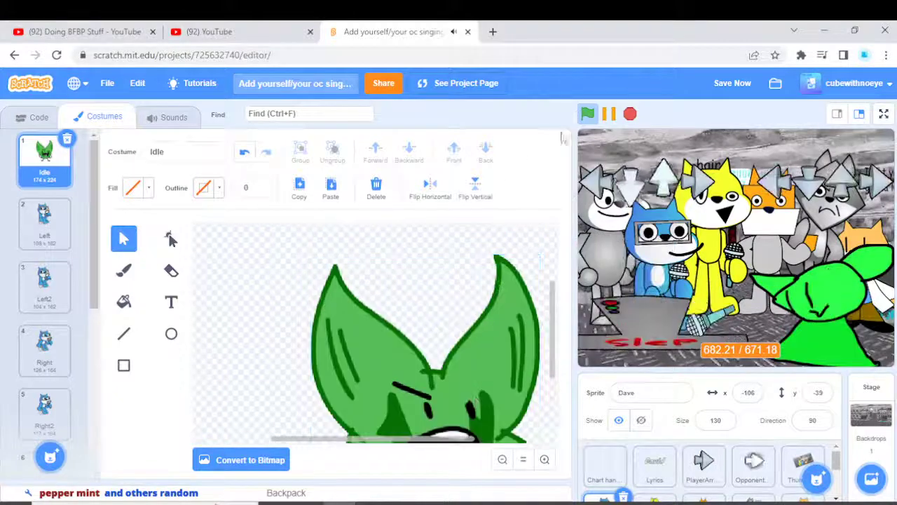
click(587, 114)
drag(435, 420, 375, 339)
scroll(375, 338, up, 5)
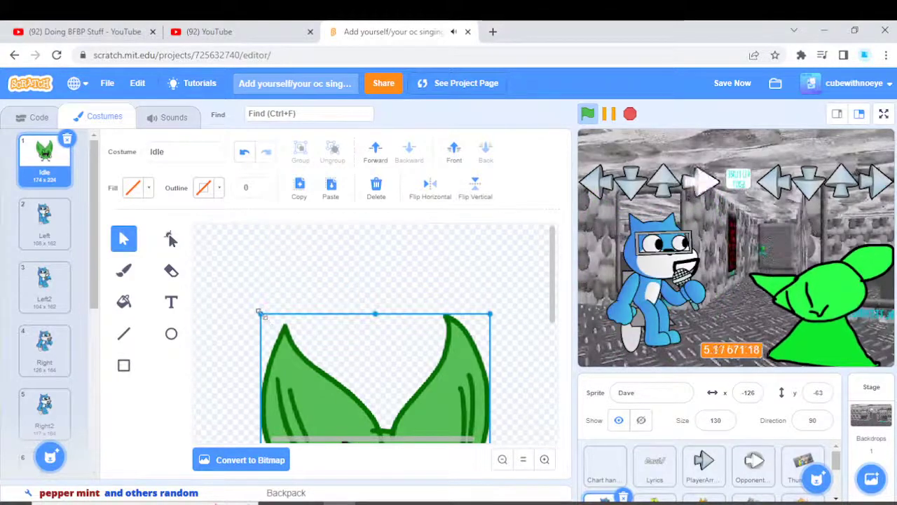
drag(259, 312, 276, 330)
scroll(374, 337, down, 3)
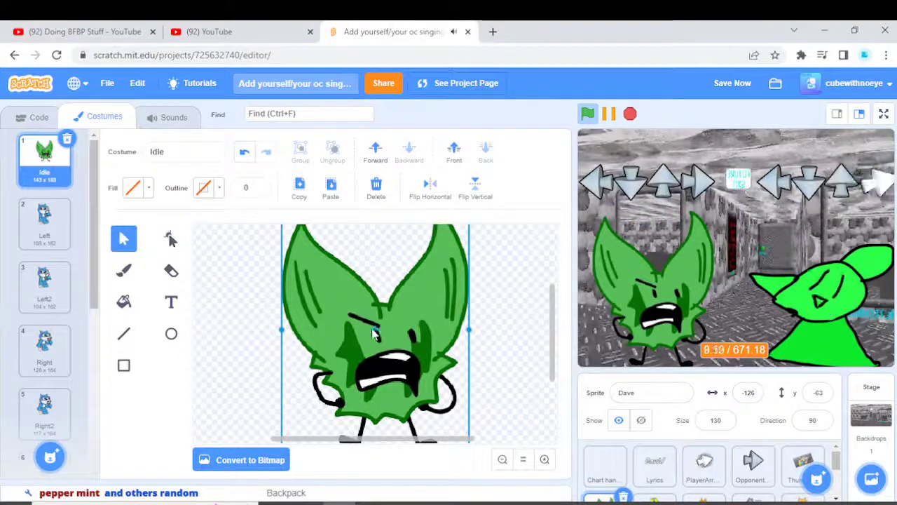
drag(374, 335, 365, 324)
click(251, 298)
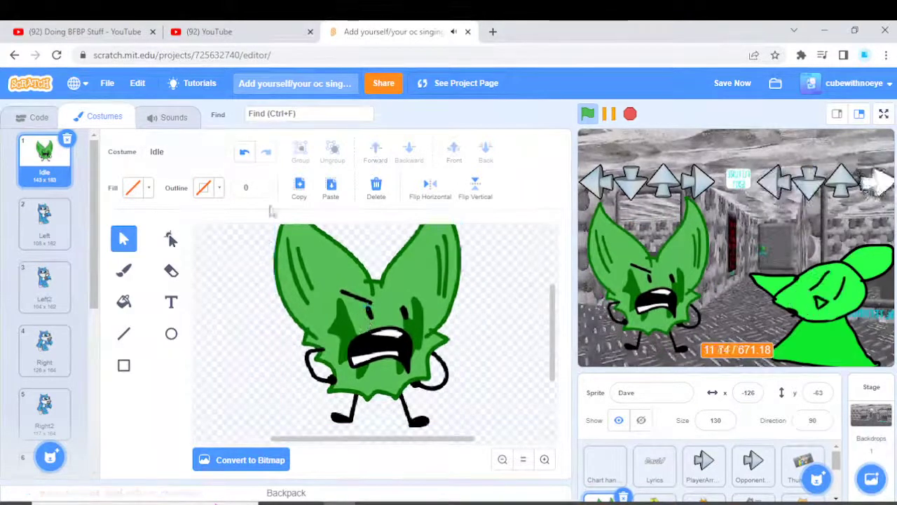
Switch to the YouTube live chat, post "kk", and return to the Scratch project.
click(149, 28)
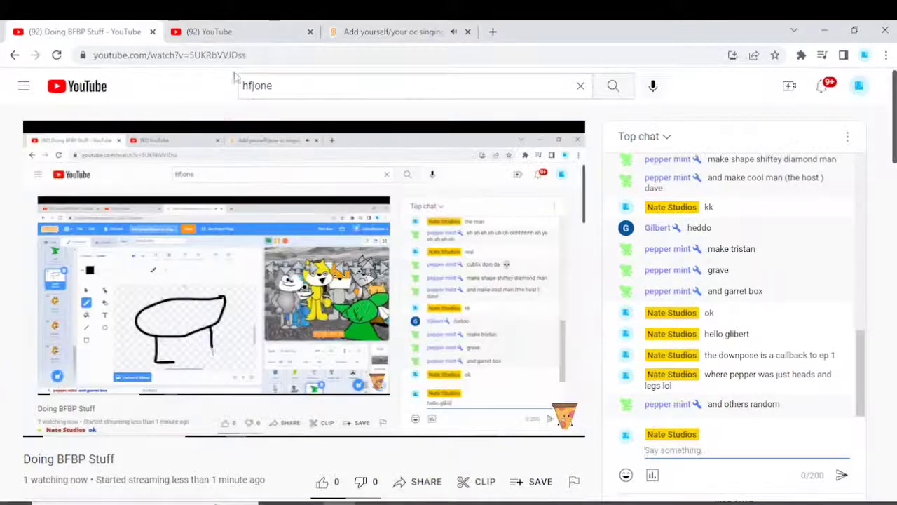
text(k)
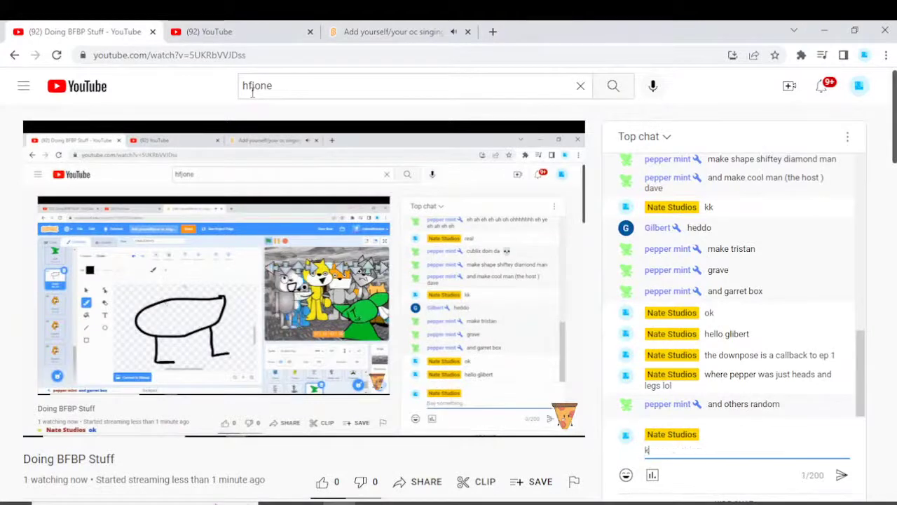
text(k)
key(Return)
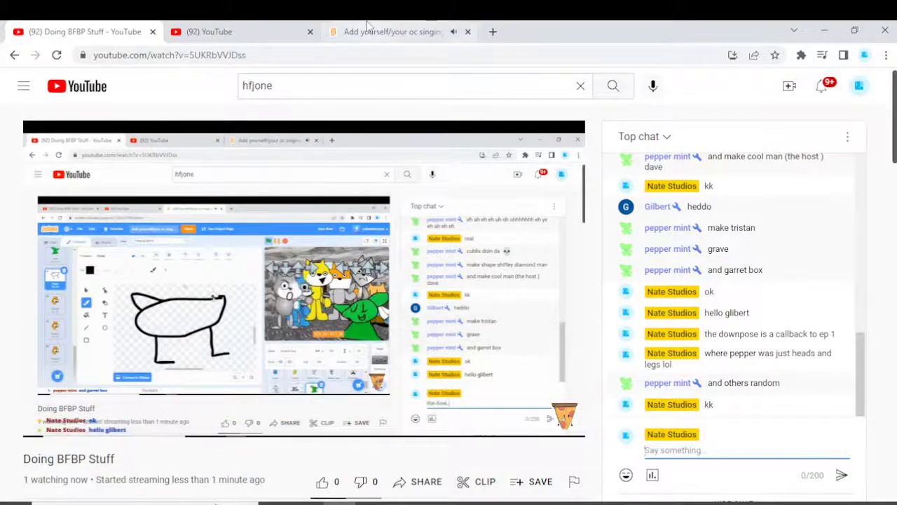
click(384, 31)
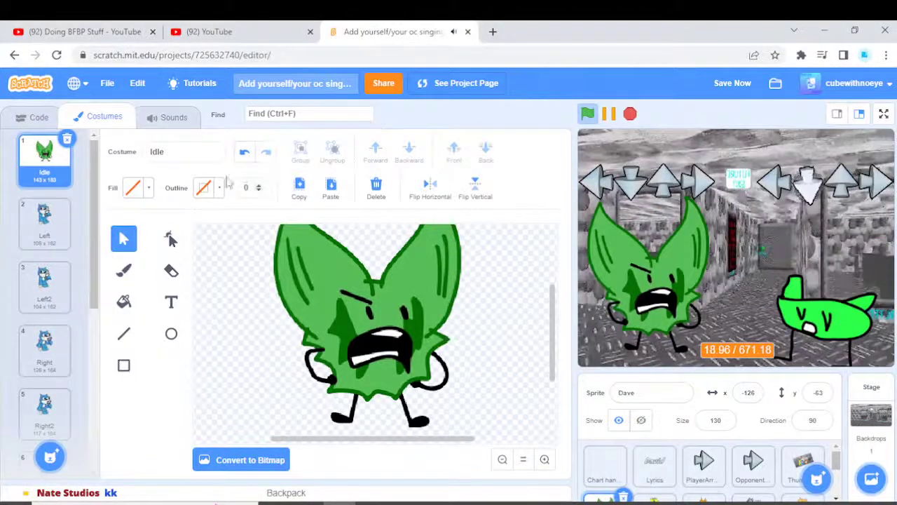
Replace the Left costume's artwork with the green Pepper at about 143 x 183, undoing the height squash.
click(59, 232)
key(Delete)
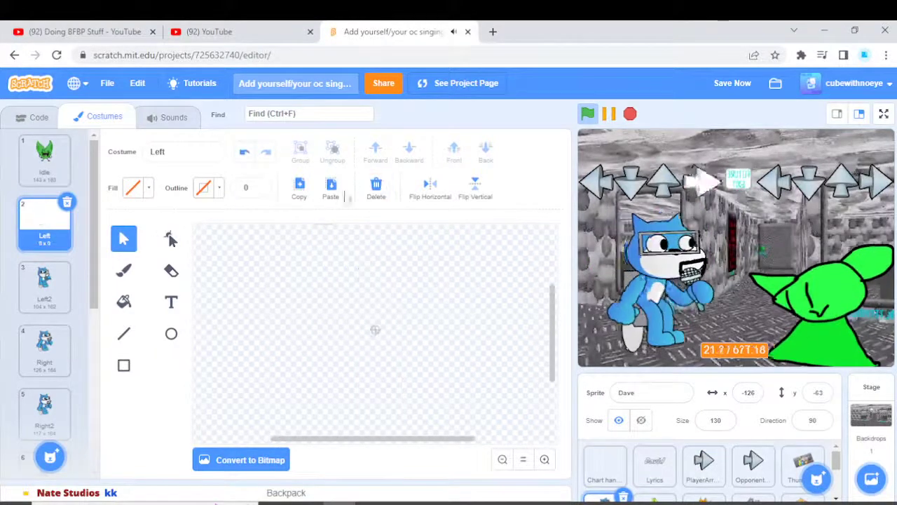
click(332, 188)
scroll(374, 312, up, 5)
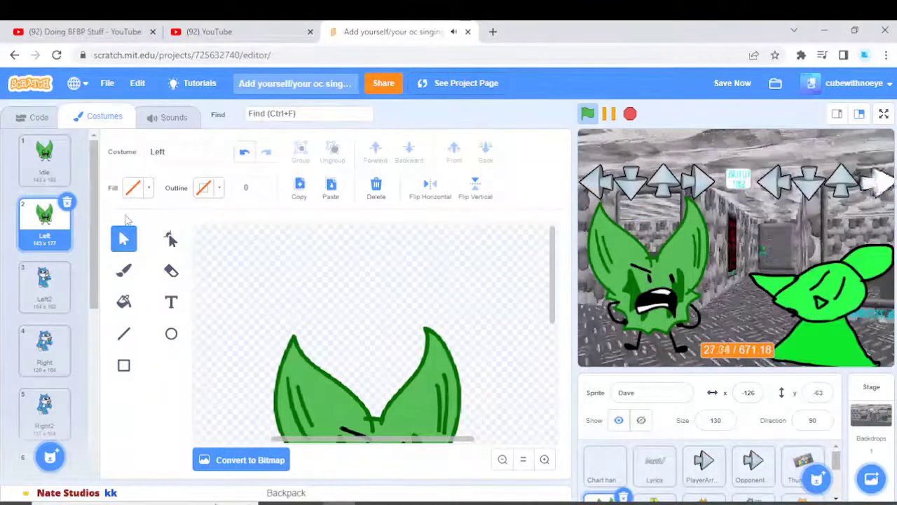
scroll(244, 275, down, 4)
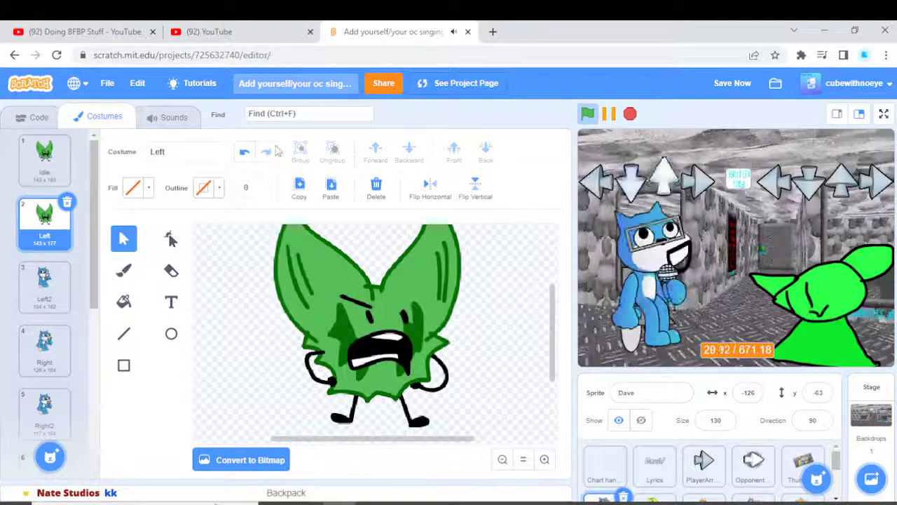
click(245, 152)
click(245, 153)
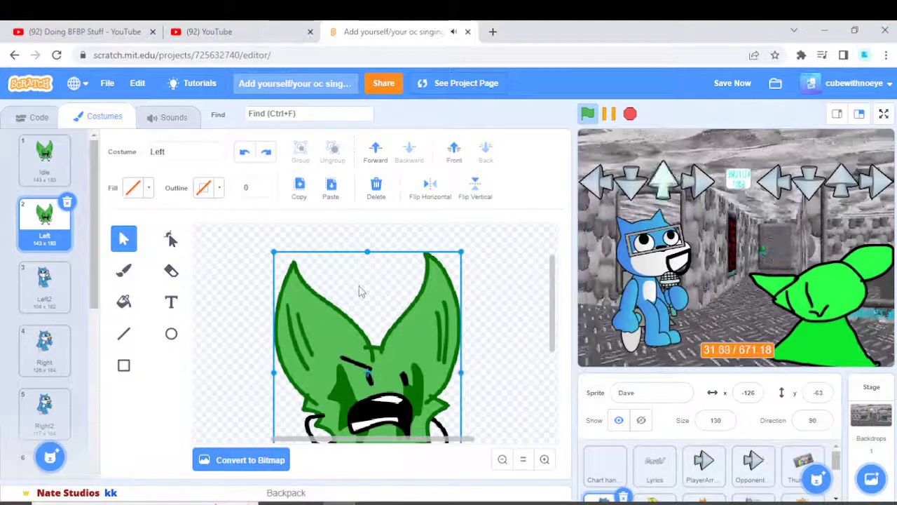
click(171, 238)
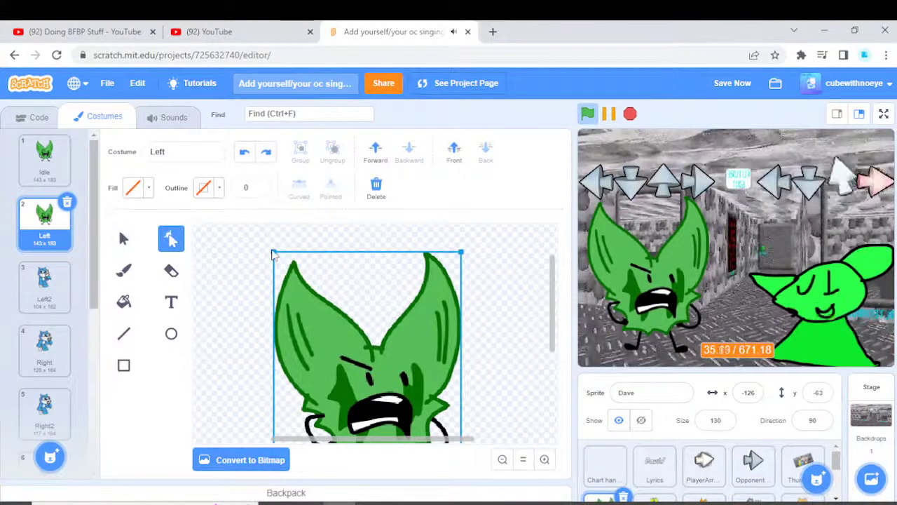
drag(268, 249, 244, 254)
click(286, 268)
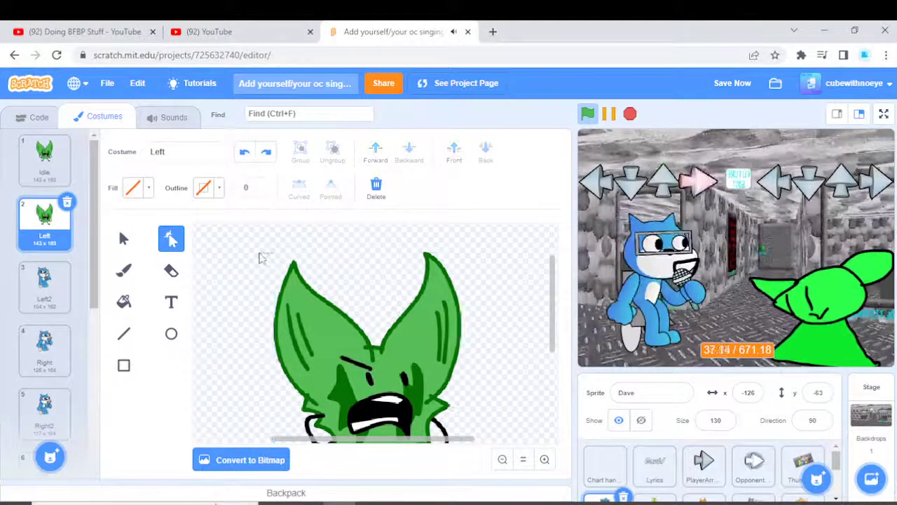
click(123, 238)
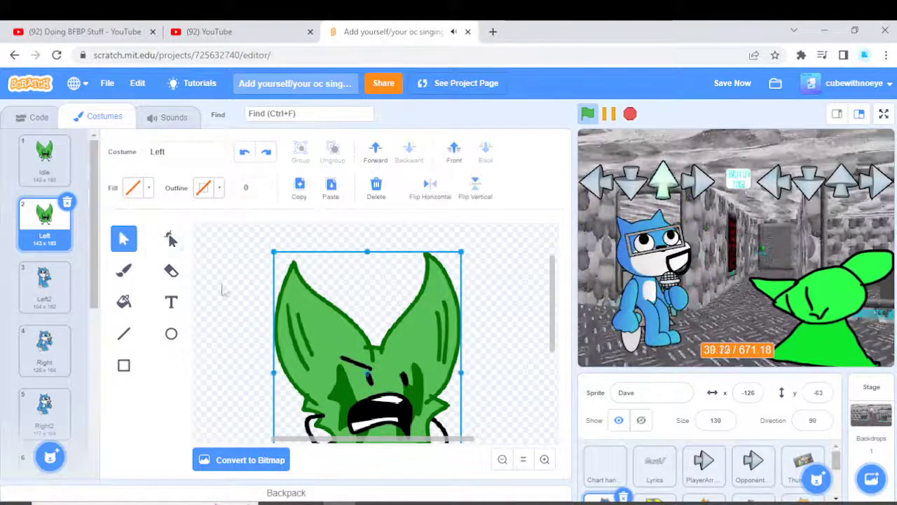
Convert the Left costume to bitmap and rotate Pepper's mouth area upside down in place.
scroll(306, 324, down, 2)
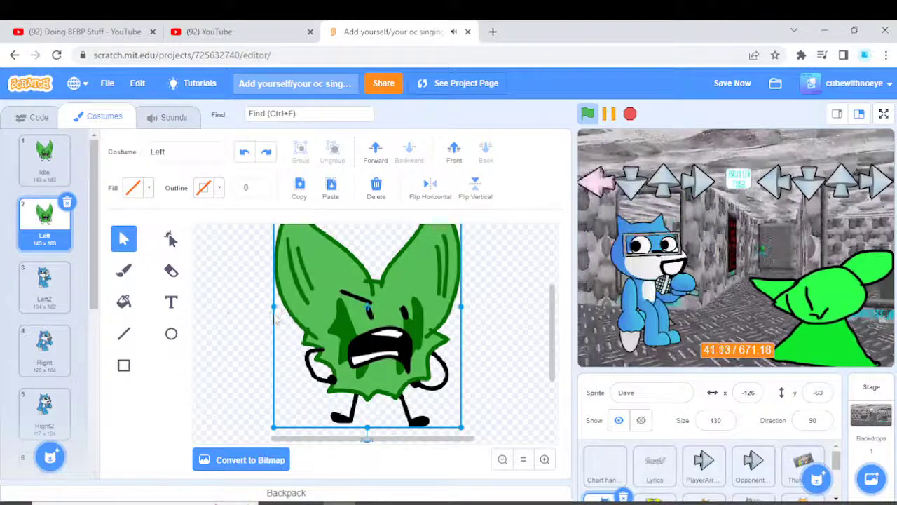
click(250, 461)
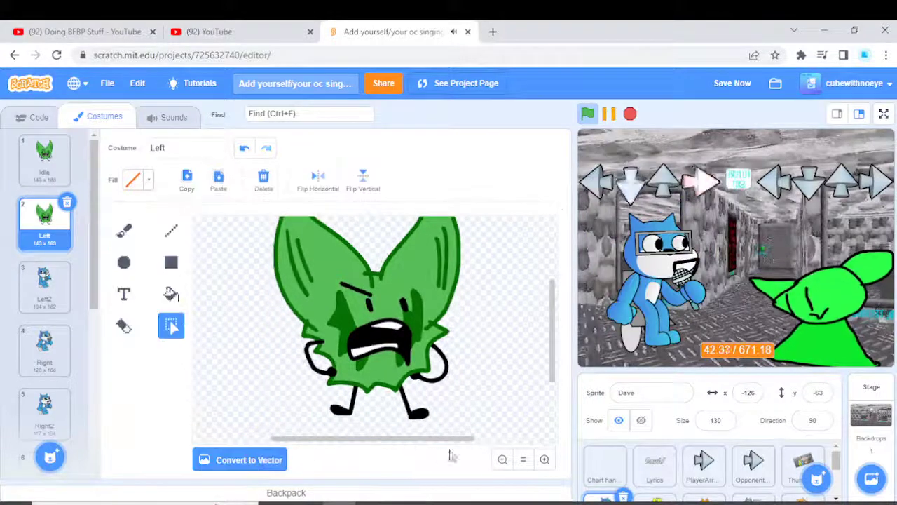
click(544, 460)
click(543, 460)
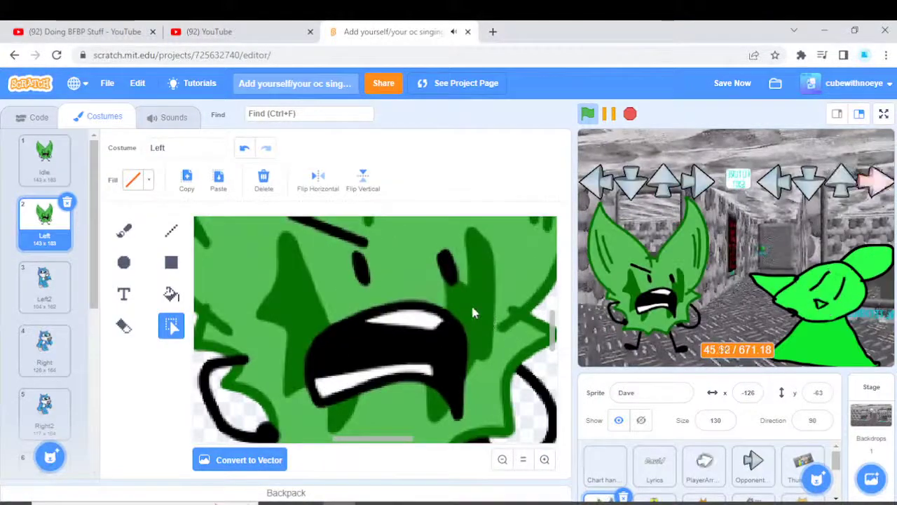
drag(296, 417, 293, 422)
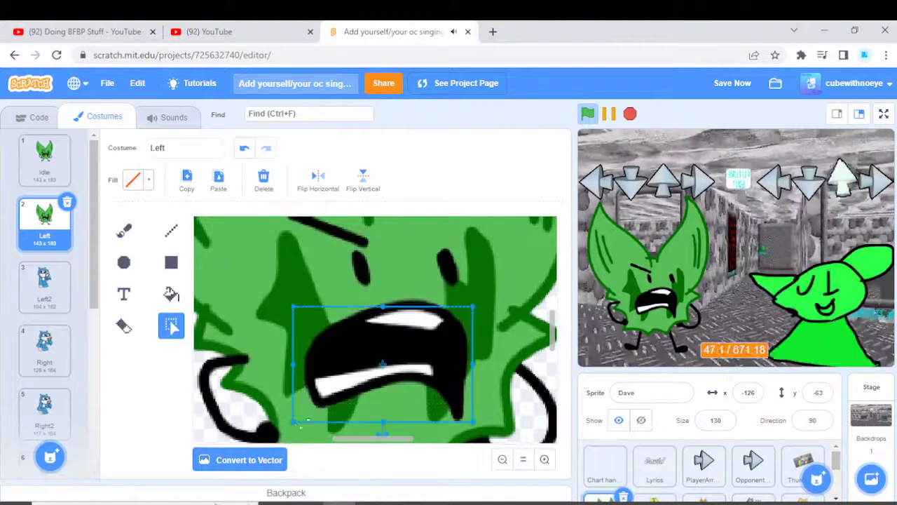
drag(384, 431, 382, 315)
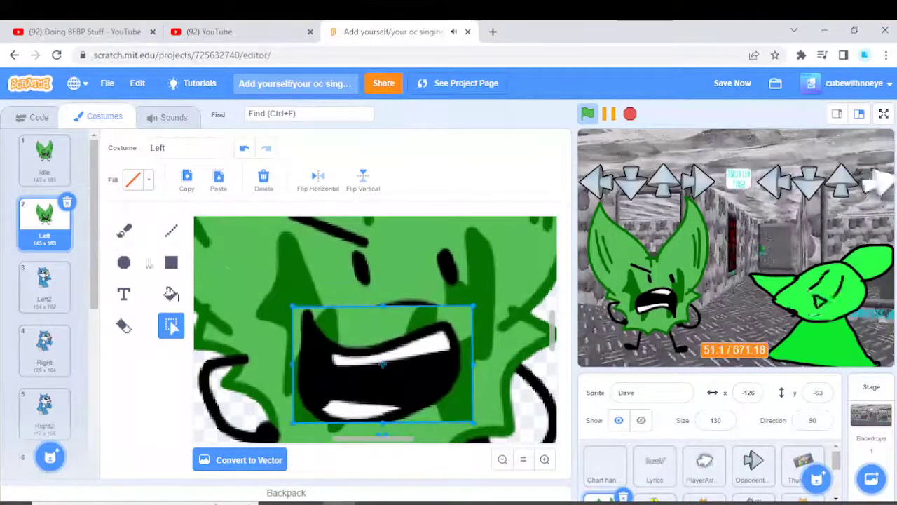
scroll(274, 271, down, 3)
scroll(441, 365, up, 4)
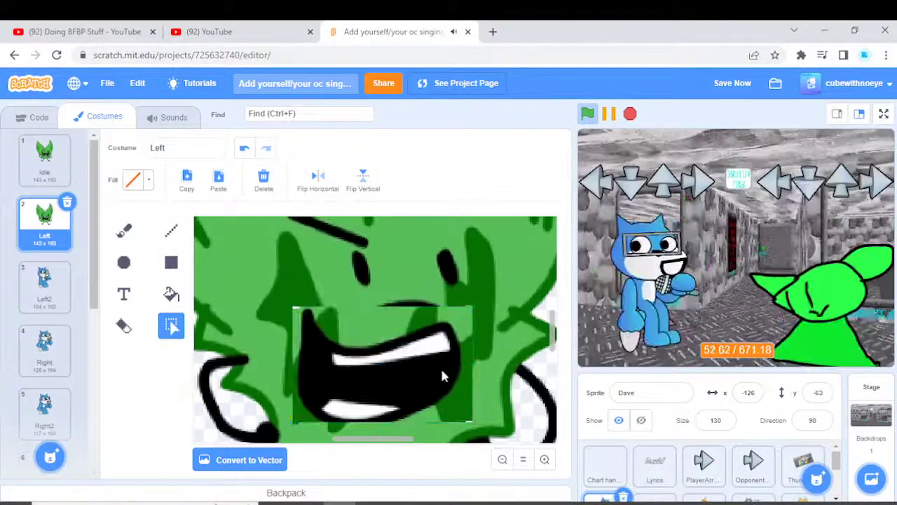
Convert the Left costume back to vector and stretch Pepper leftward to about 152 wide.
click(505, 460)
click(505, 460)
click(504, 460)
click(505, 460)
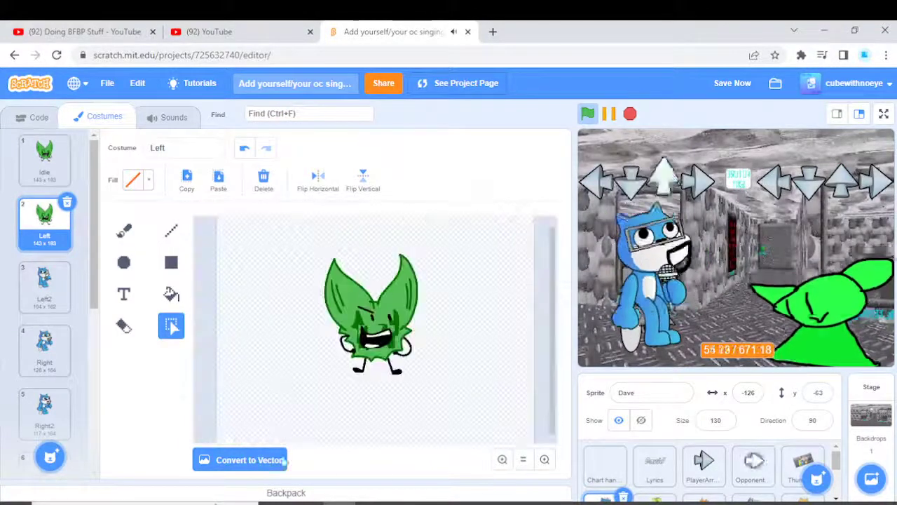
click(284, 460)
click(544, 459)
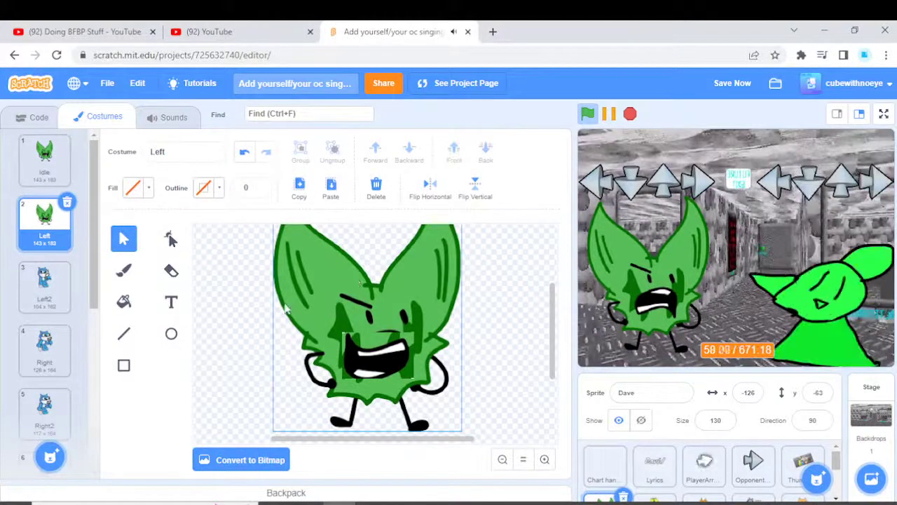
drag(274, 324, 259, 311)
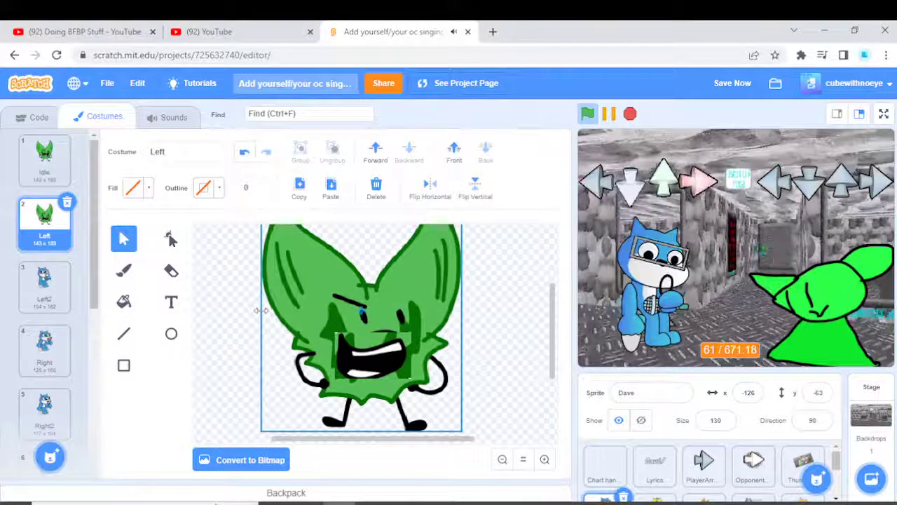
click(223, 299)
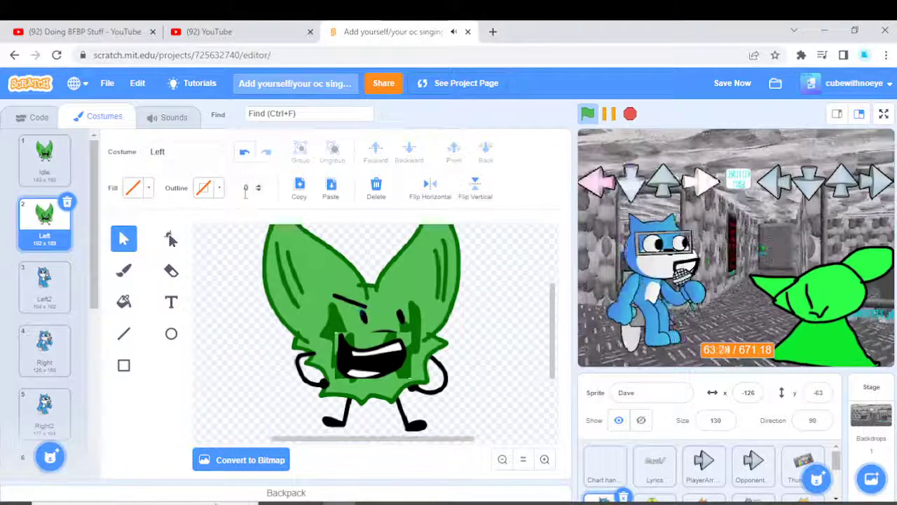
Replace the Left2 costume's artwork with the upside-down-mouth Pepper narrowed to about 142 wide, and check the live chat before returning to Scratch.
click(44, 284)
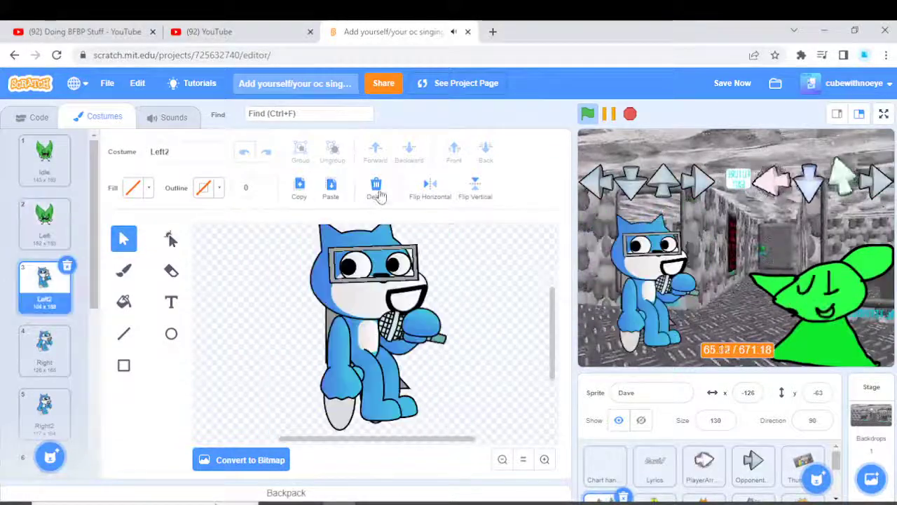
key(ctrl+a)
click(375, 185)
click(330, 186)
drag(261, 310, 275, 310)
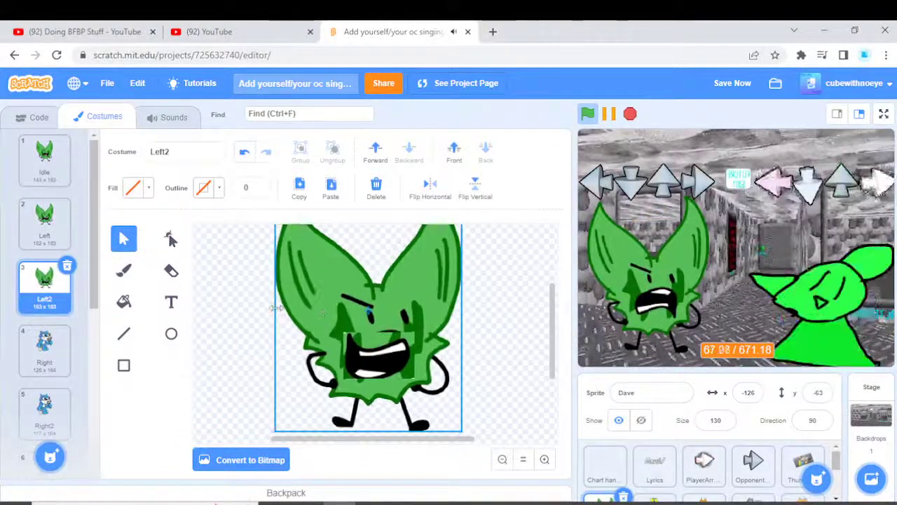
click(237, 299)
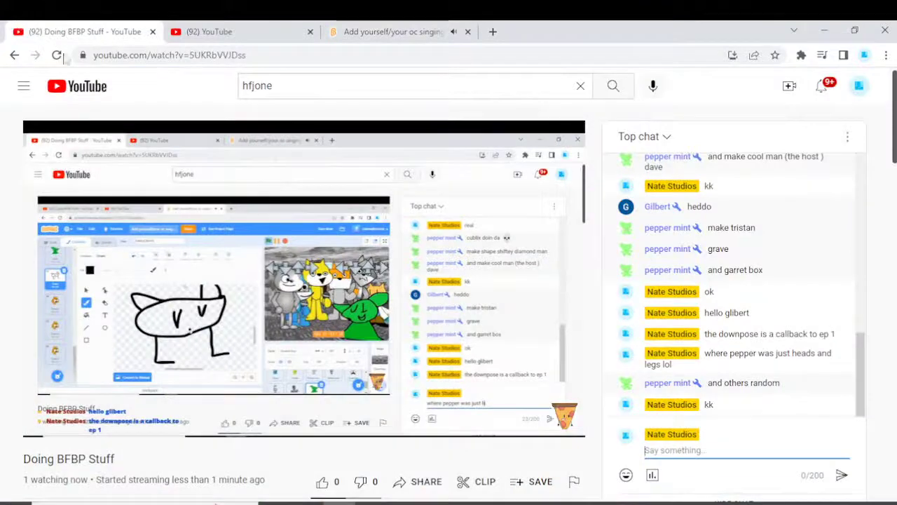
click(379, 25)
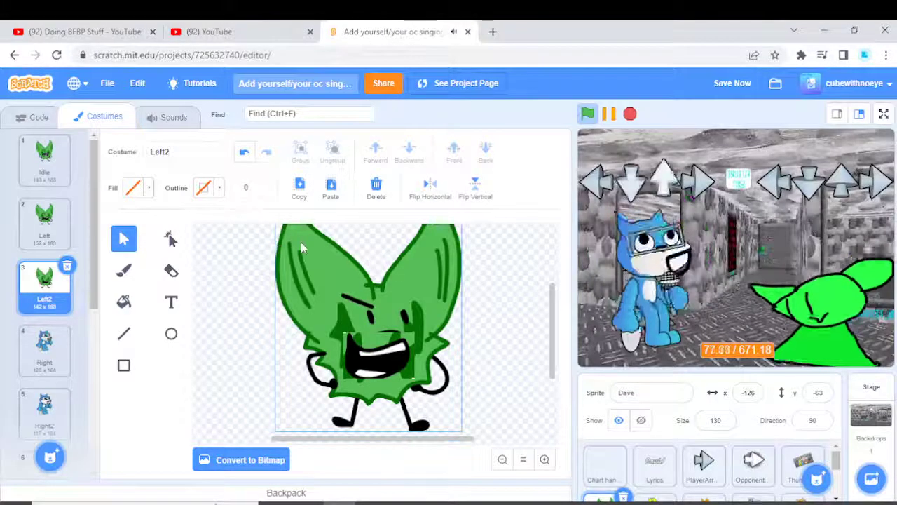
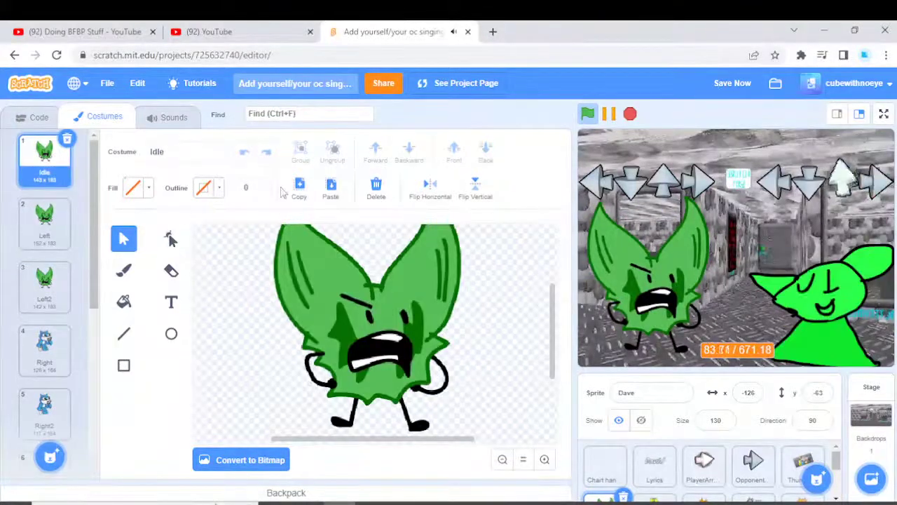
Replace the Right costume's artwork with the green Pepper and convert the costume to bitmap.
click(339, 188)
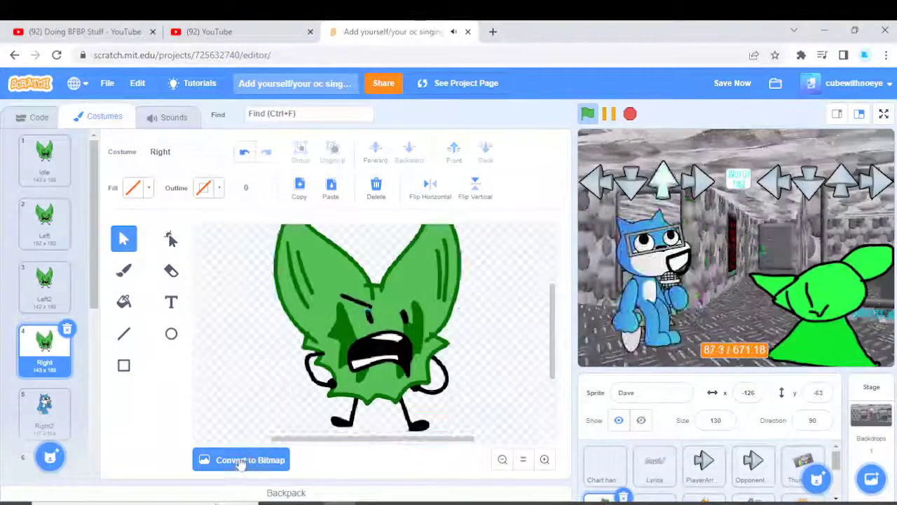
click(240, 460)
click(545, 459)
click(544, 459)
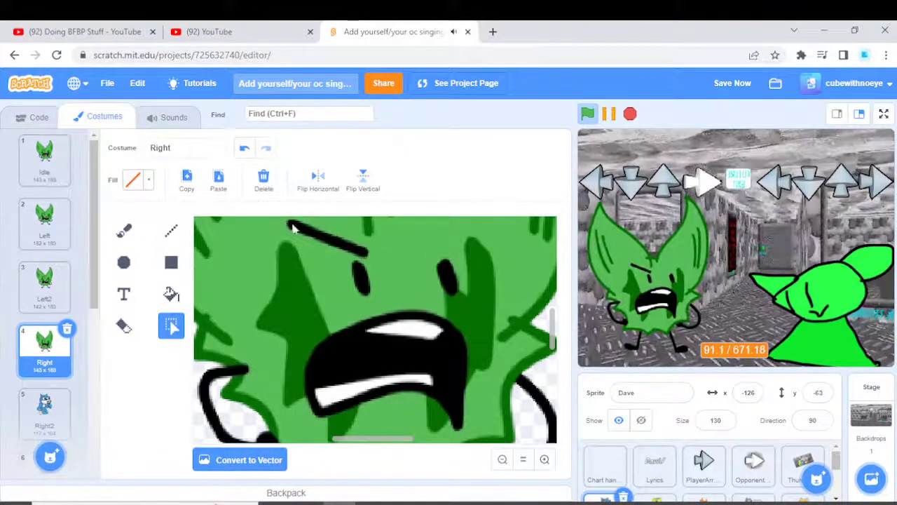
Cut out the rectangular area containing Pepper's slanted eyebrow in the Right costume.
drag(377, 261, 280, 218)
mouse_move(324, 268)
mouse_down()
mouse_move(302, 256)
mouse_move(309, 231)
mouse_move(326, 222)
mouse_up()
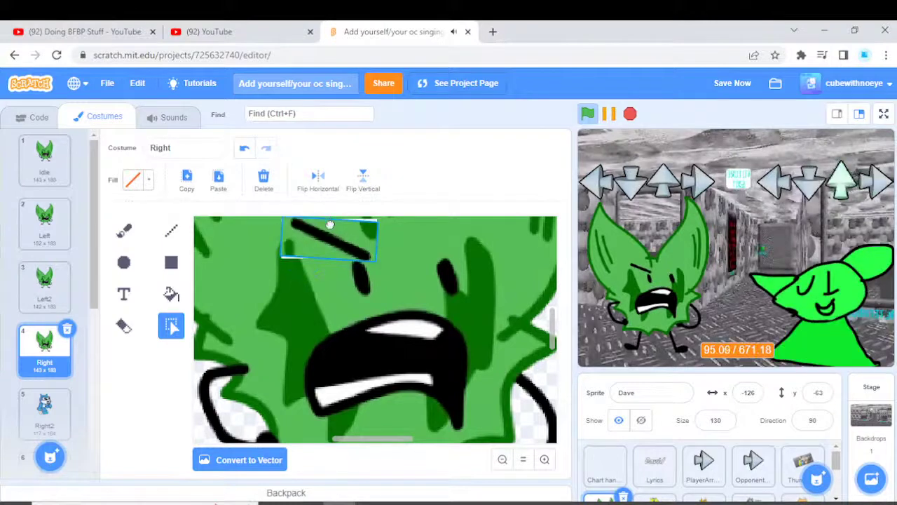
mouse_move(330, 270)
mouse_down()
mouse_move(330, 227)
mouse_move(329, 258)
mouse_up()
click(263, 180)
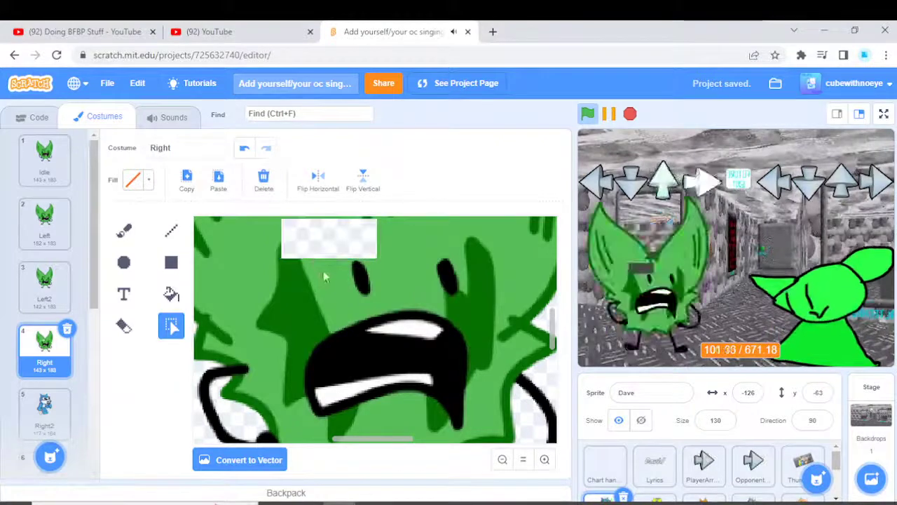
scroll(323, 271, up, 2)
scroll(341, 305, down, 2)
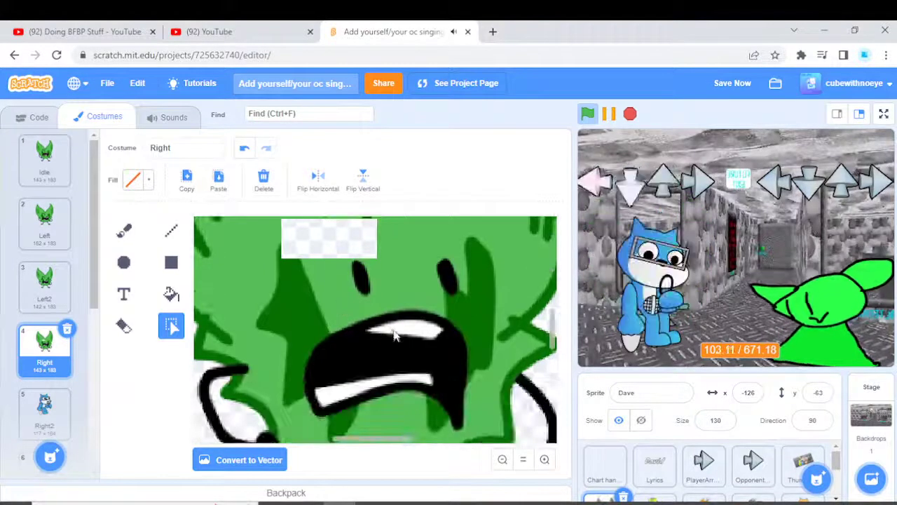
scroll(394, 335, up, 2)
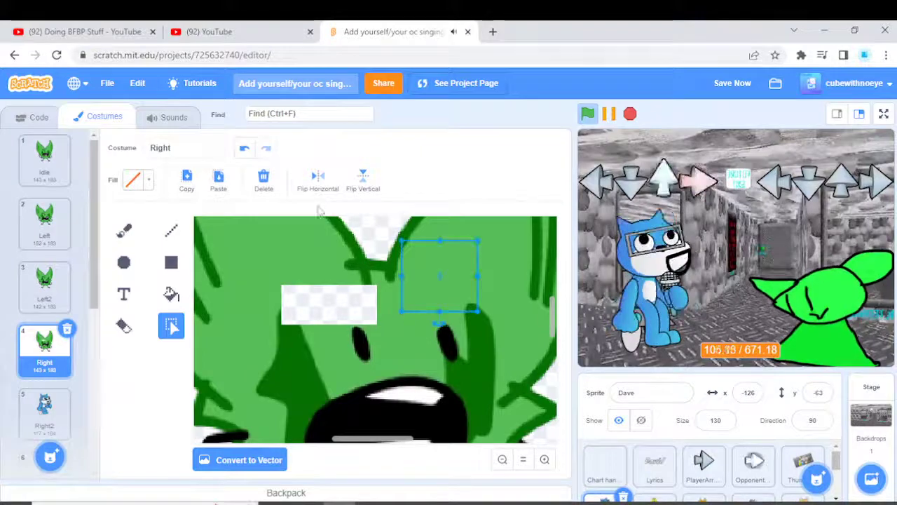
click(262, 184)
click(245, 148)
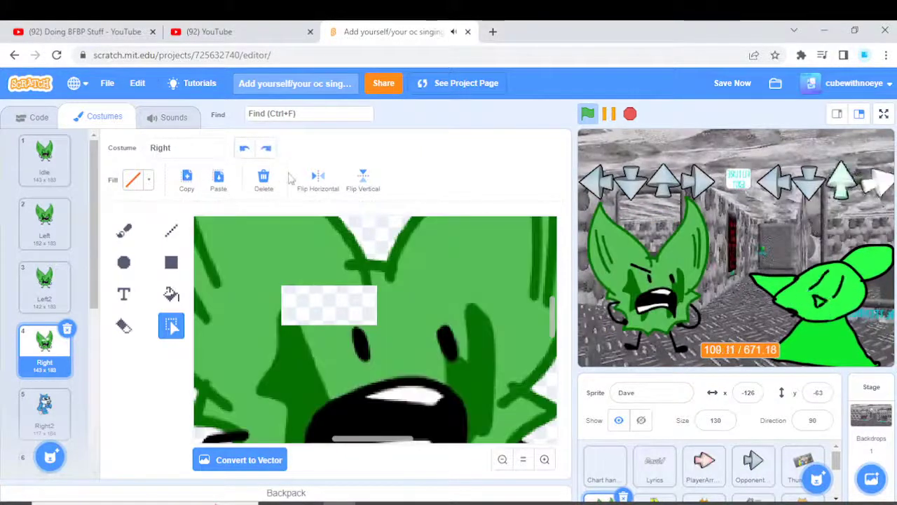
Cover the cut-out gap above Pepper's eyes with plain green patches taken from the ear area.
drag(501, 246, 498, 299)
click(186, 179)
click(273, 208)
scroll(507, 311, up, 2)
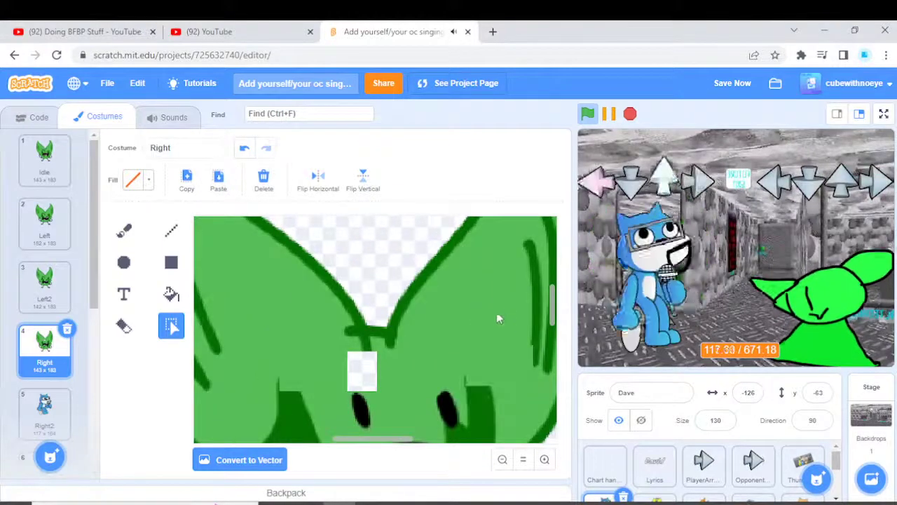
click(244, 147)
drag(463, 344, 532, 384)
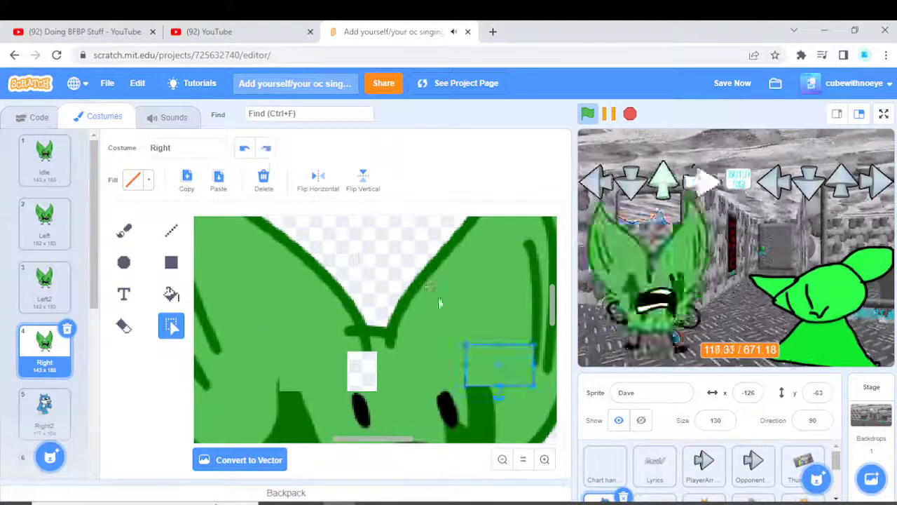
drag(476, 361, 361, 369)
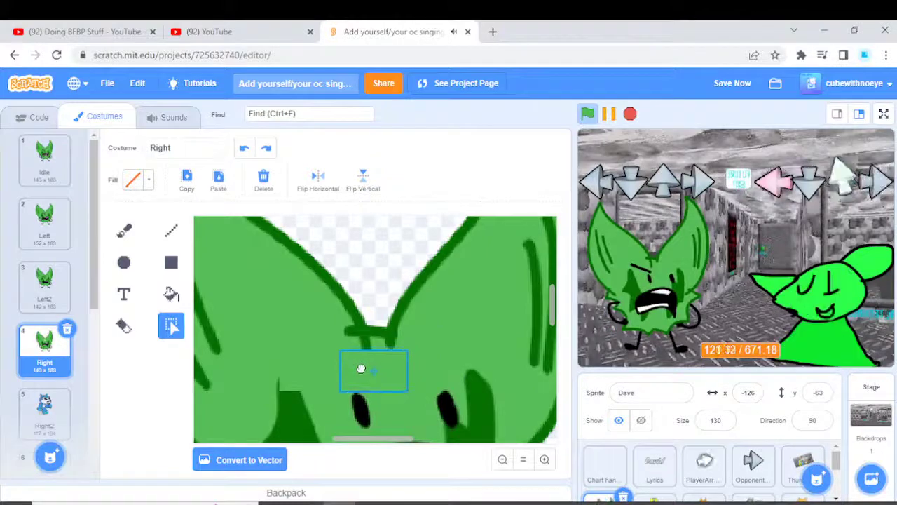
click(372, 274)
scroll(348, 291, down, 4)
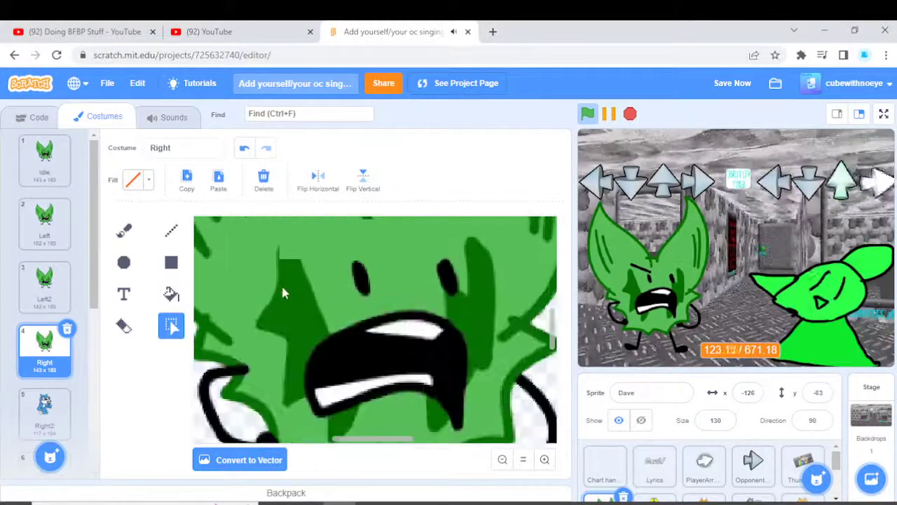
Rebuild the clipped top of the dark green marking beside Pepper's eye with a copied dark green patch.
key(ctrl+z)
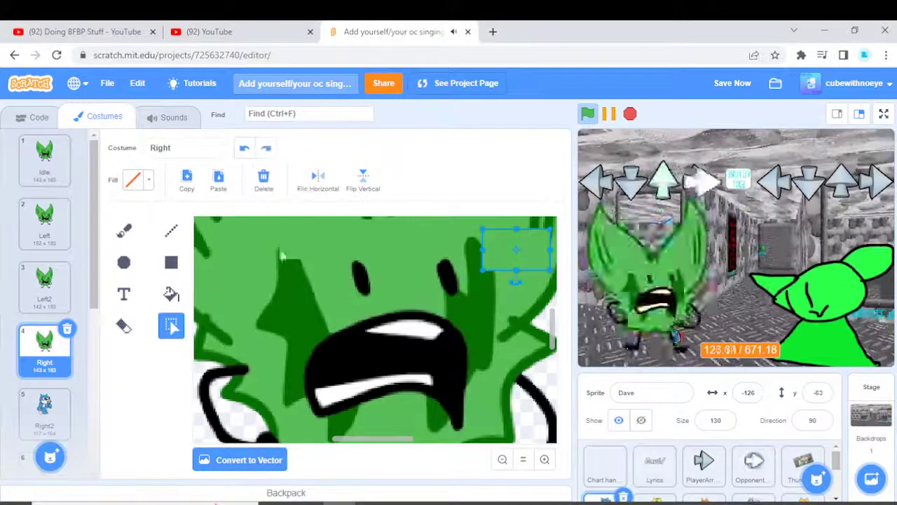
click(245, 148)
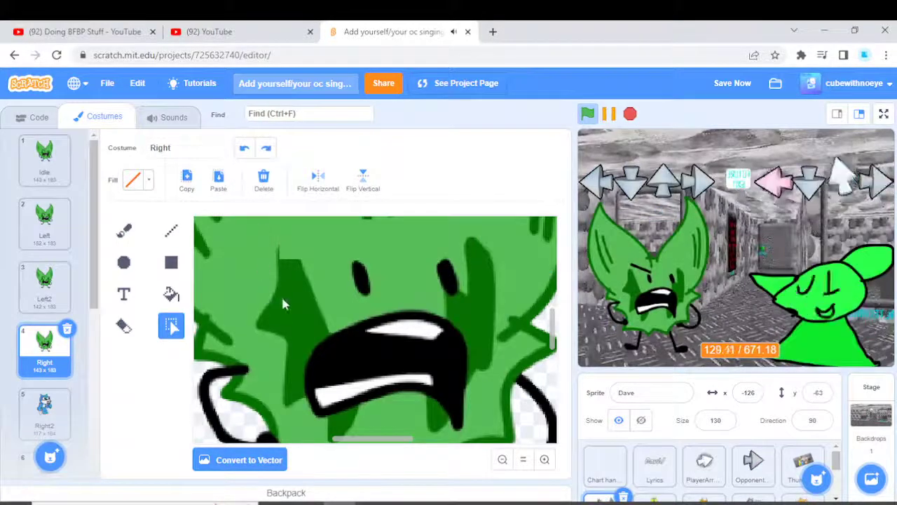
drag(297, 307, 301, 308)
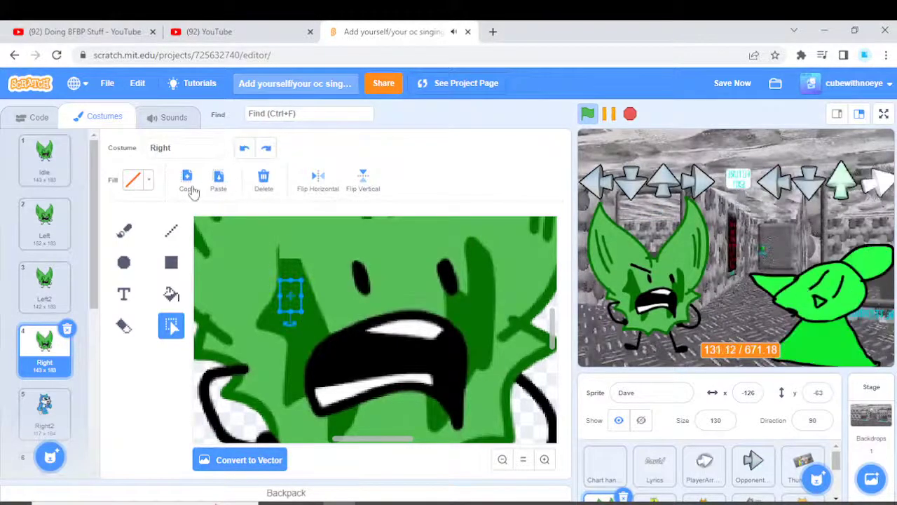
click(217, 184)
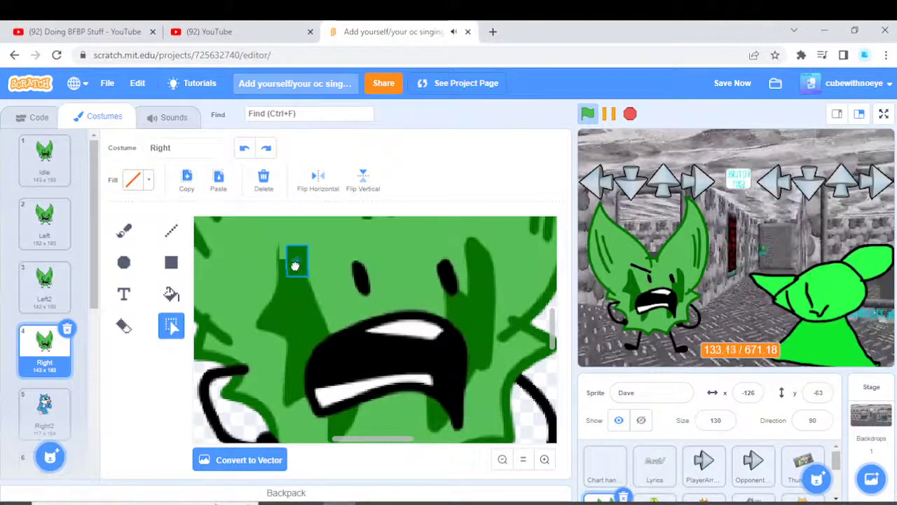
click(290, 306)
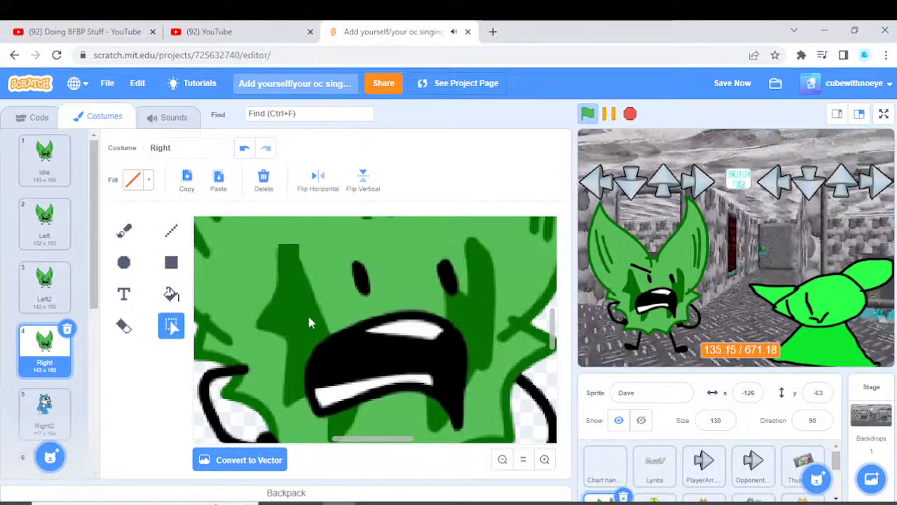
Check the patched face and convert the Right costume back to vector.
scroll(309, 316, up, 3)
scroll(308, 322, down, 5)
scroll(310, 321, up, 1)
scroll(198, 274, up, 2)
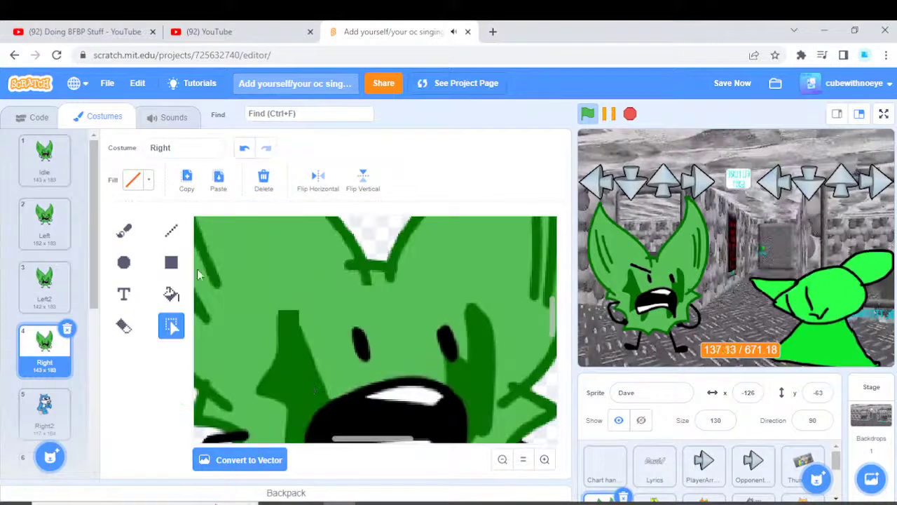
click(280, 459)
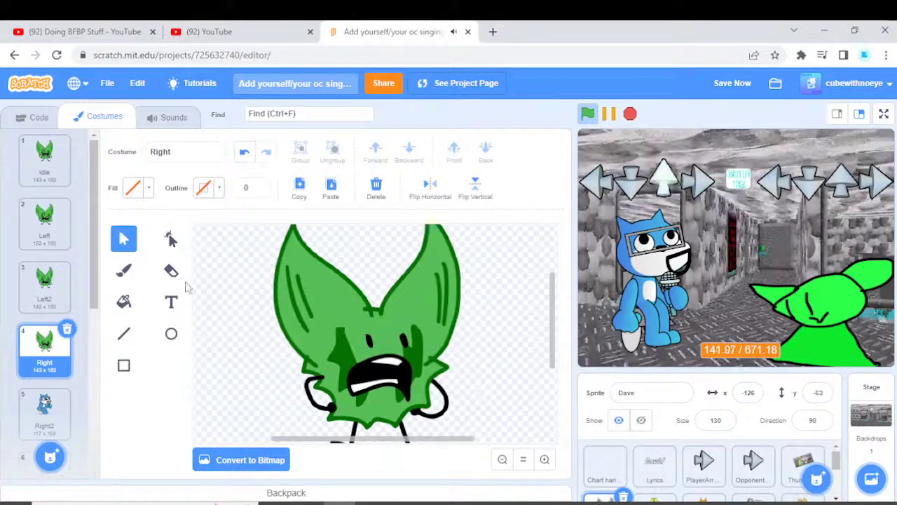
Widen the Right costume's browless Pepper to about 159 and replace the Right2 costume's artwork with a copy.
click(300, 193)
click(330, 189)
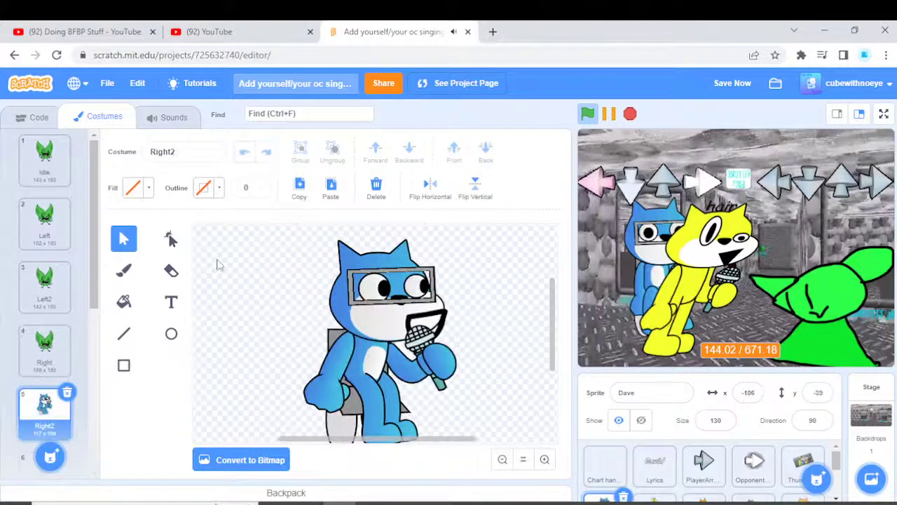
key(ctrl+v)
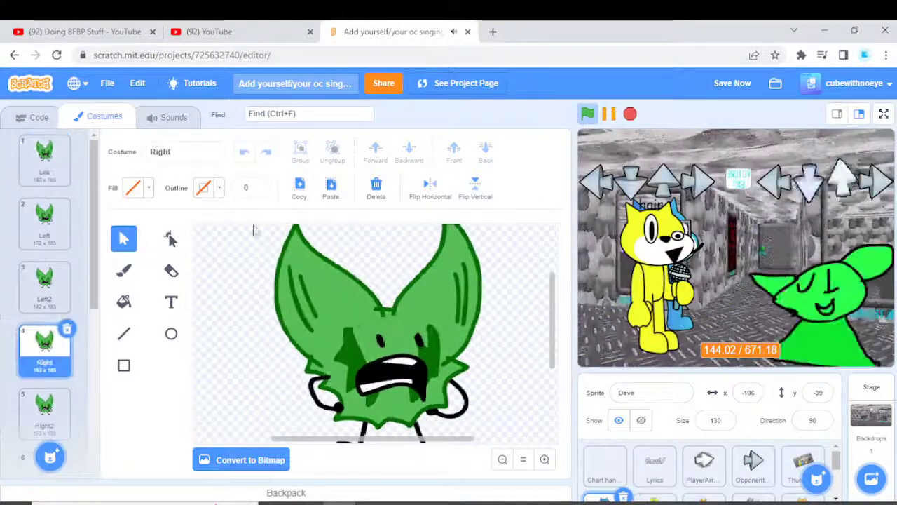
Replace the Wait costume's artwork with the browless Pepper at about 159 x 183.
scroll(48, 323, down, 5)
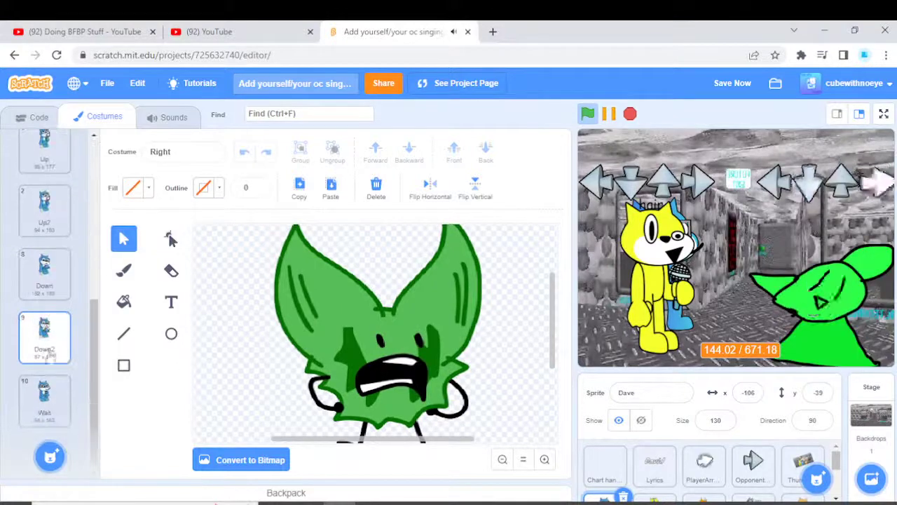
click(44, 398)
key(ctrl+a)
click(376, 183)
click(330, 188)
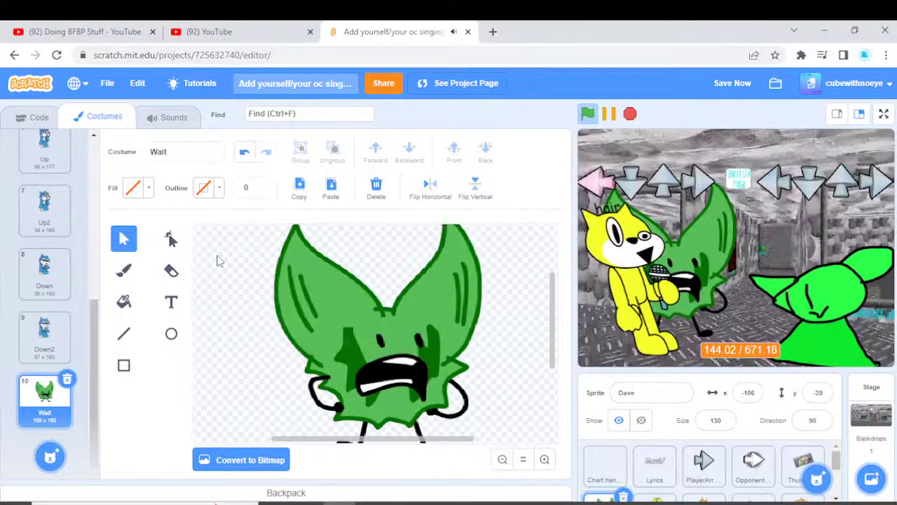
scroll(287, 334, up, 2)
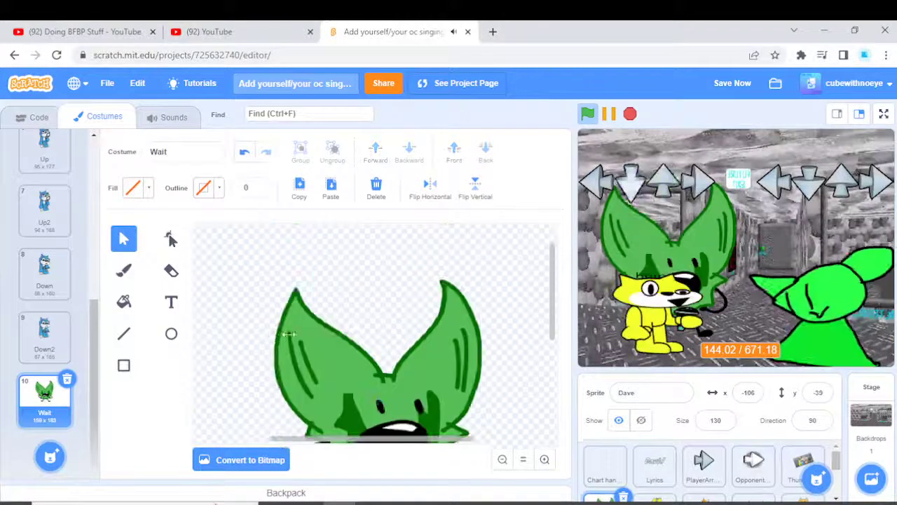
scroll(371, 333, down, 2)
scroll(345, 380, up, 3)
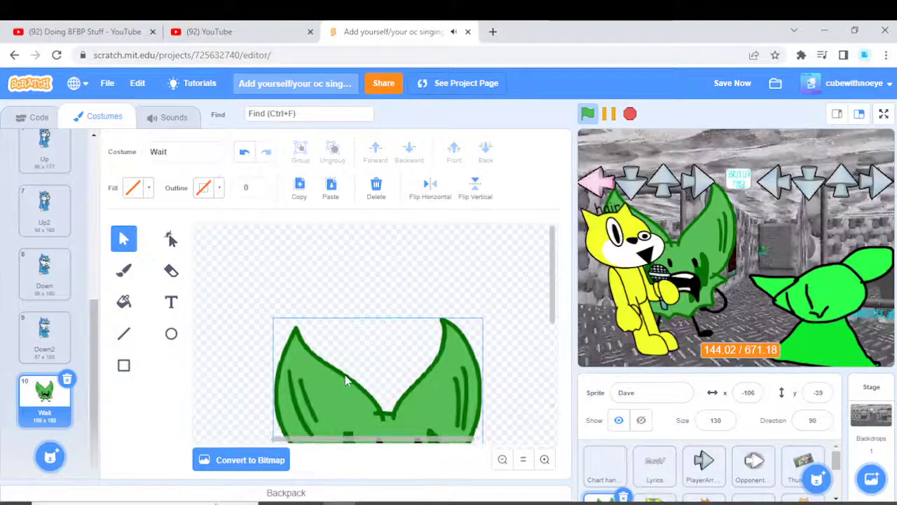
Squash the green leaf character in the Wait costume vertically to about 106 px tall, keeping its width.
drag(379, 320, 372, 347)
scroll(370, 342, down, 1)
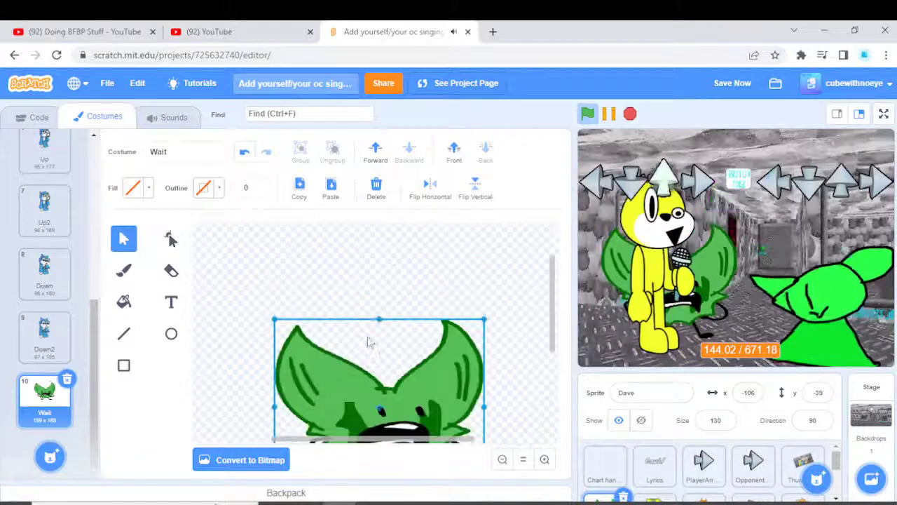
scroll(370, 342, down, 3)
scroll(322, 339, up, 2)
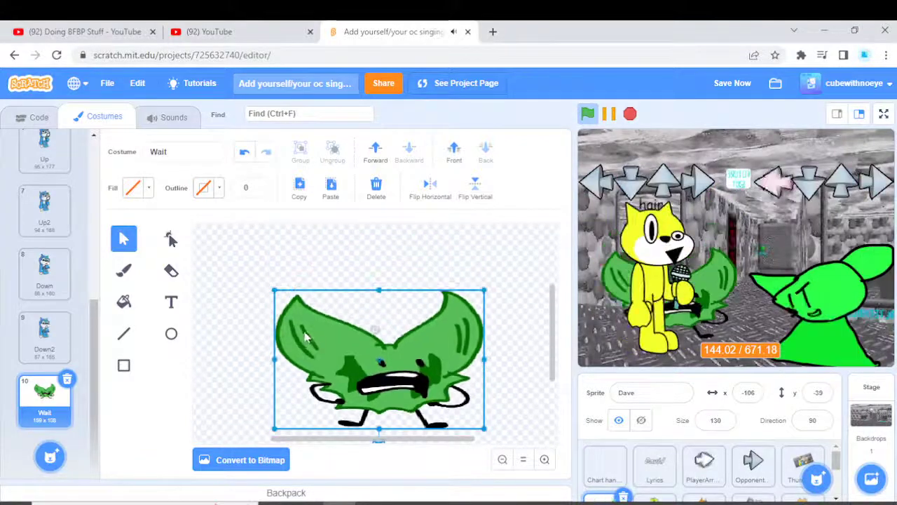
click(316, 290)
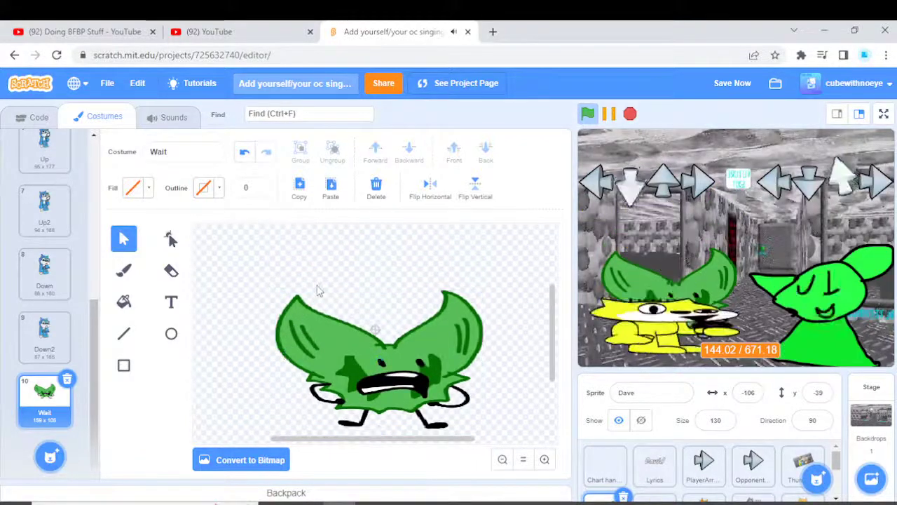
Switch to the YouTube livestream page and send the chat message "bfb pepper is real".
click(10, 31)
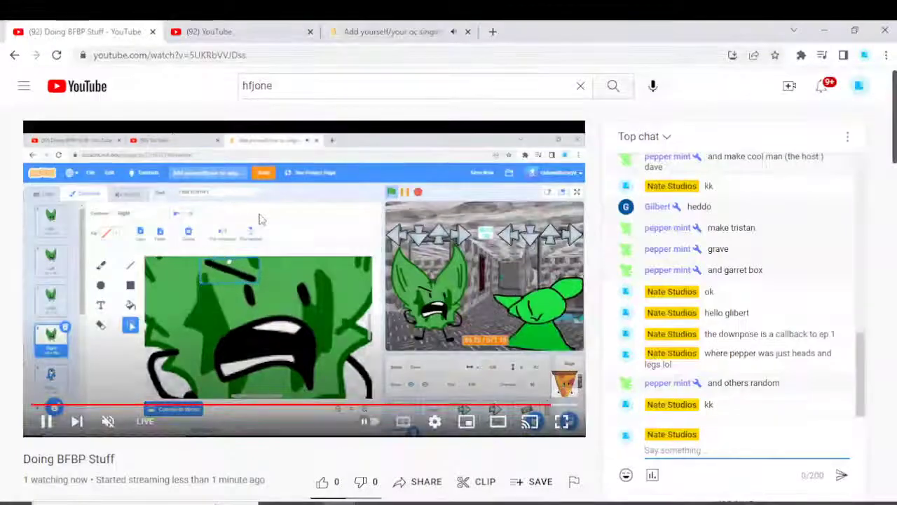
text(bfb pepper is r)
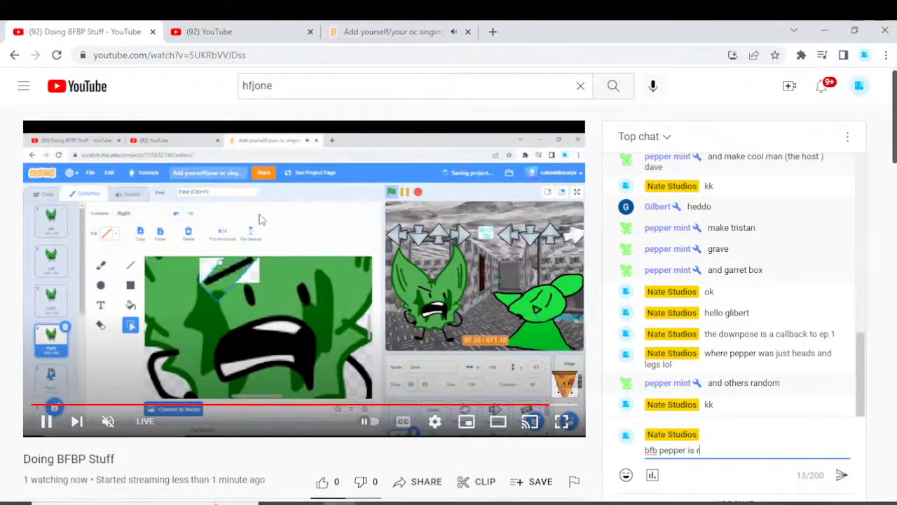
text(eal)
key(Return)
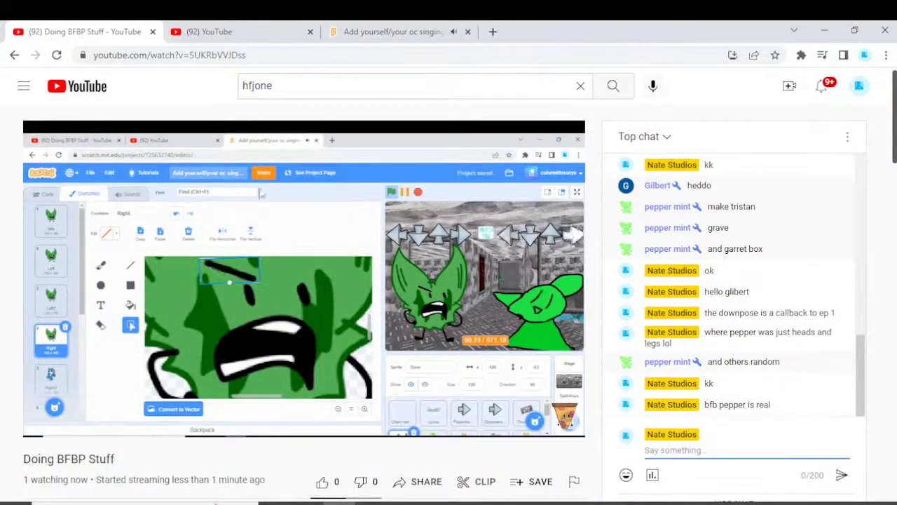
Resume the livestream's playback and check how the broadcast looks.
mouse_move(339, 201)
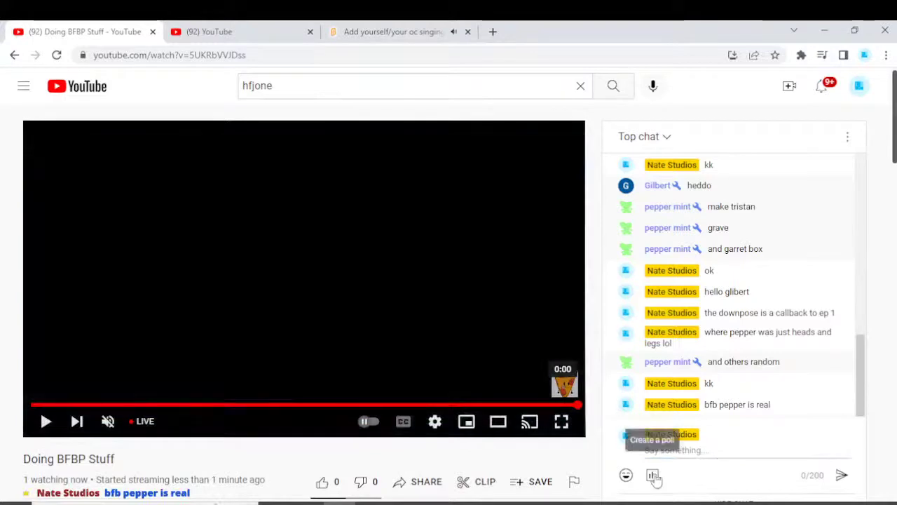
click(568, 304)
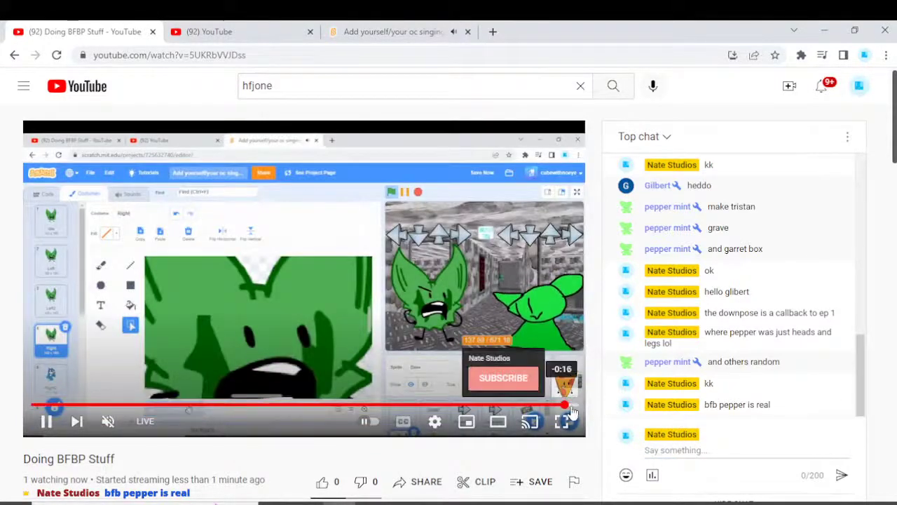
click(566, 312)
click(561, 385)
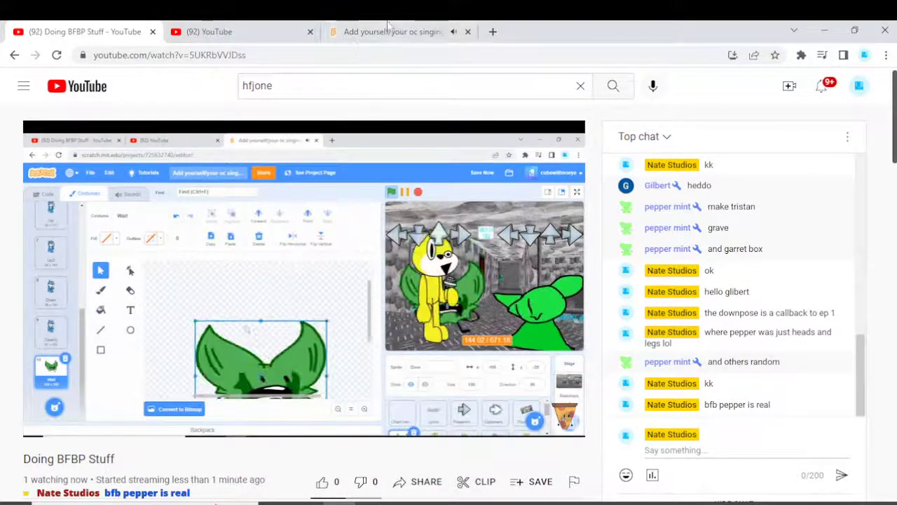
Switch back to the Scratch editor and copy the green character from the Idle costume.
click(368, 32)
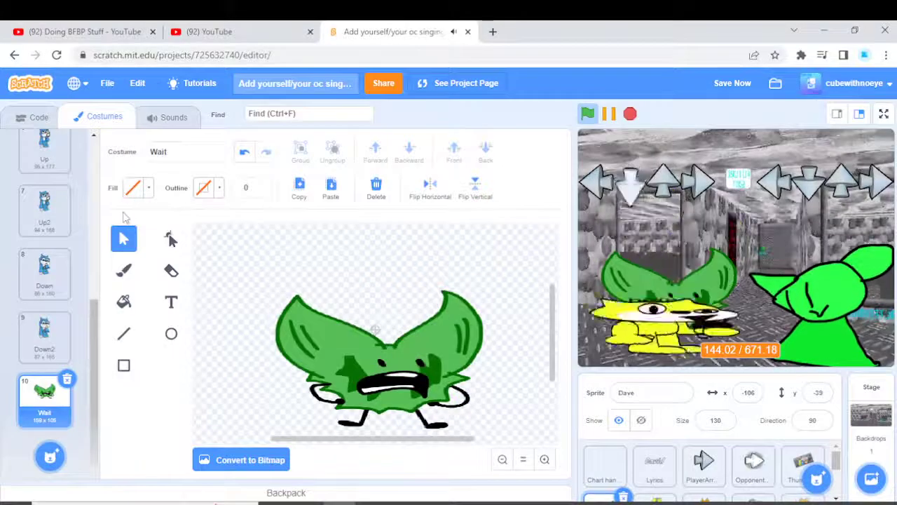
scroll(67, 204, up, 5)
click(44, 159)
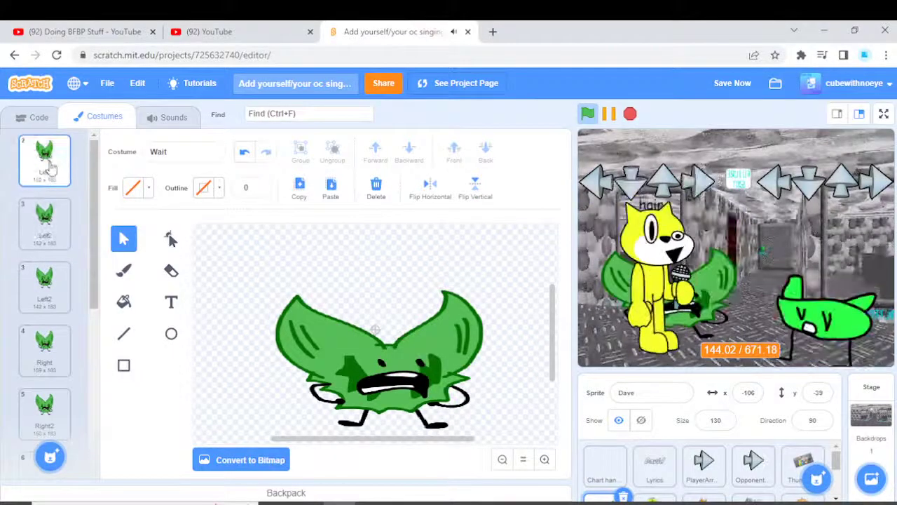
scroll(45, 210, down, 5)
scroll(44, 220, up, 5)
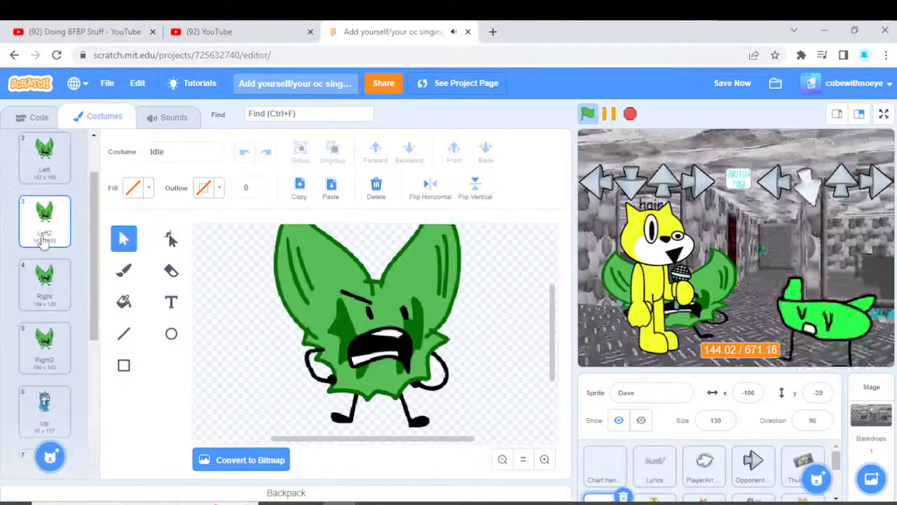
click(300, 185)
Replace the blue character in the Up costume with the copied green character.
click(44, 406)
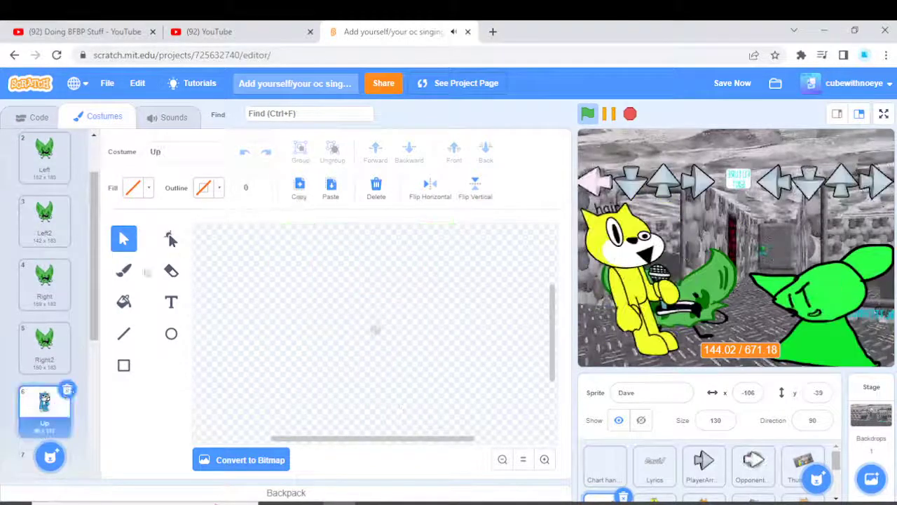
key(ctrl+a)
click(375, 186)
click(345, 193)
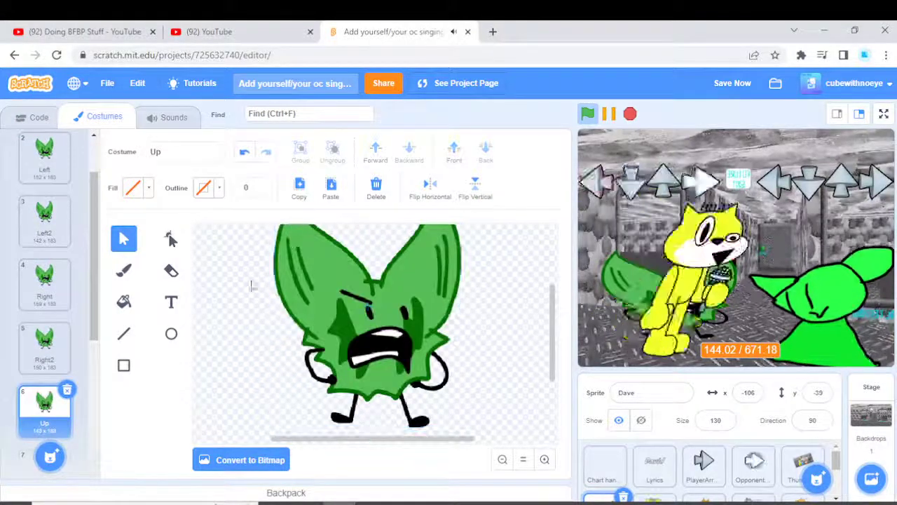
Convert the Up costume to bitmap and raise the character's upper half about 10 px, splitting it across the mouth.
click(233, 463)
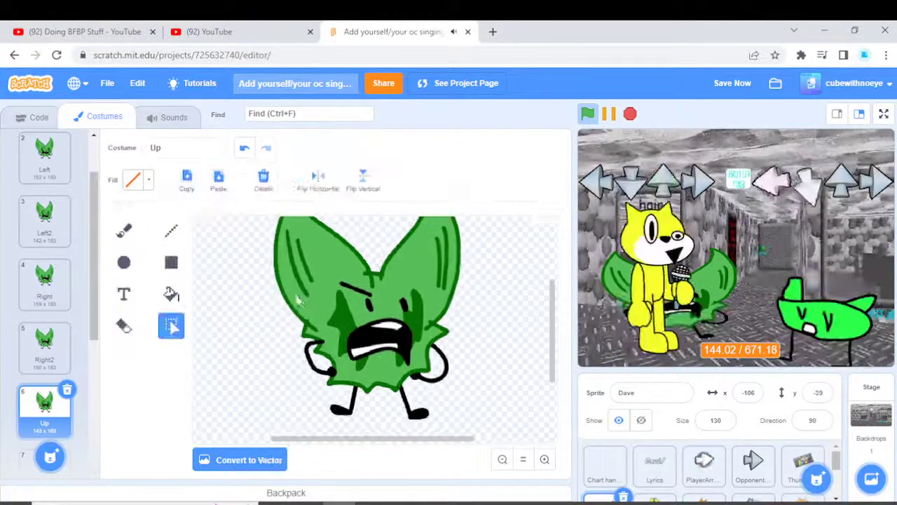
scroll(236, 267, up, 3)
scroll(238, 242, down, 2)
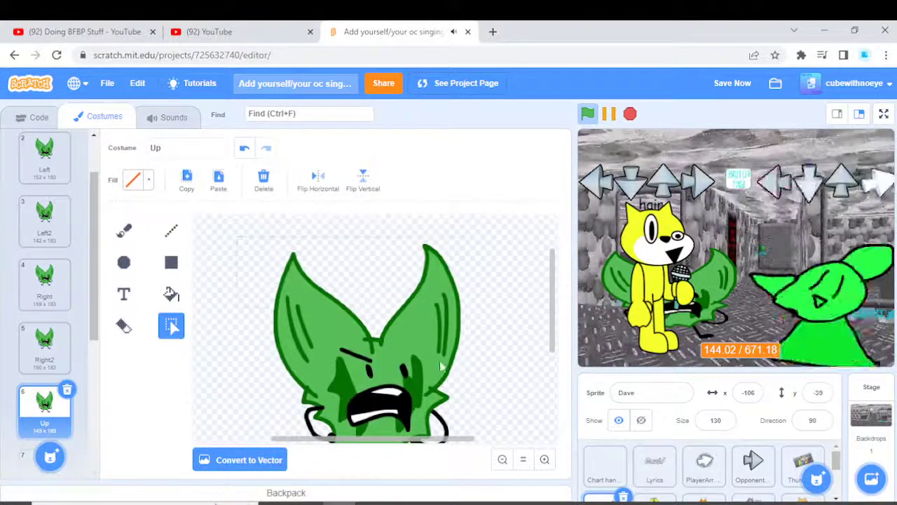
drag(498, 392, 503, 394)
drag(407, 375, 403, 358)
click(493, 344)
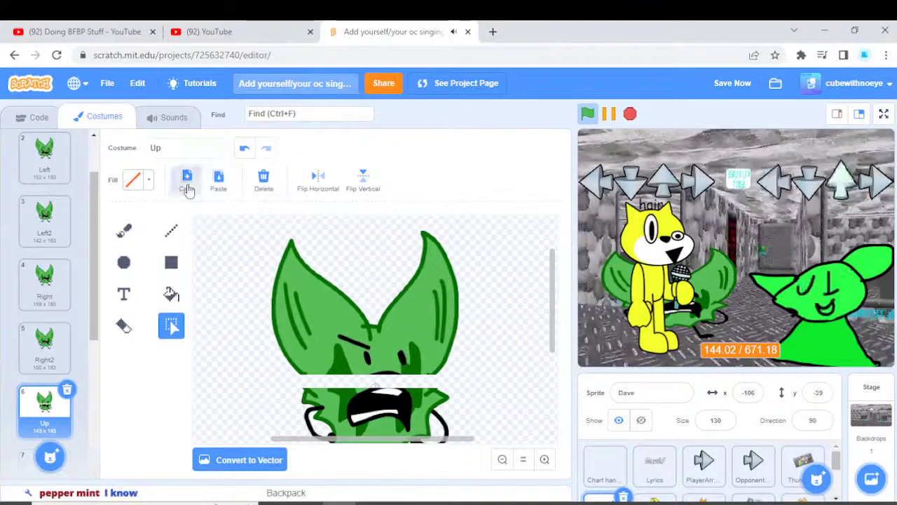
Replace the Up2 costume's artwork with the split Up drawing and lower its upper half until only a thin gap remains.
scroll(44, 315, down, 2)
click(44, 339)
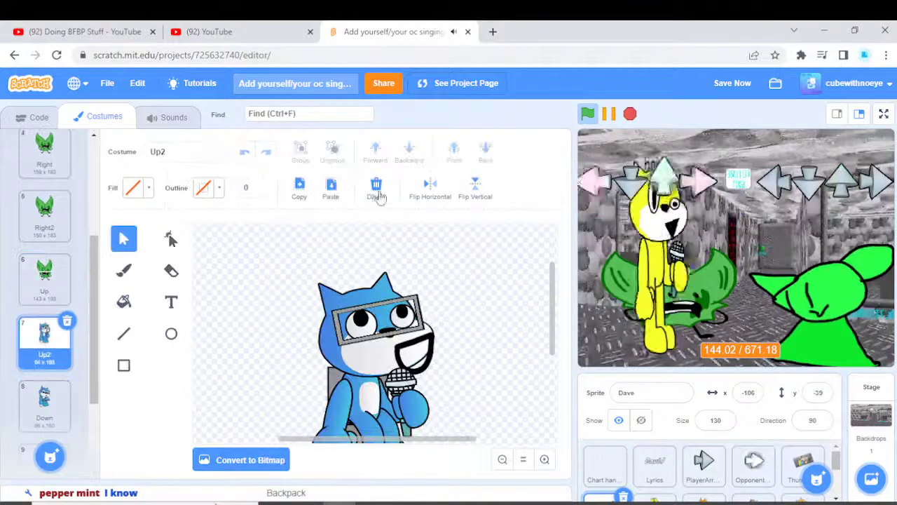
click(377, 191)
click(344, 191)
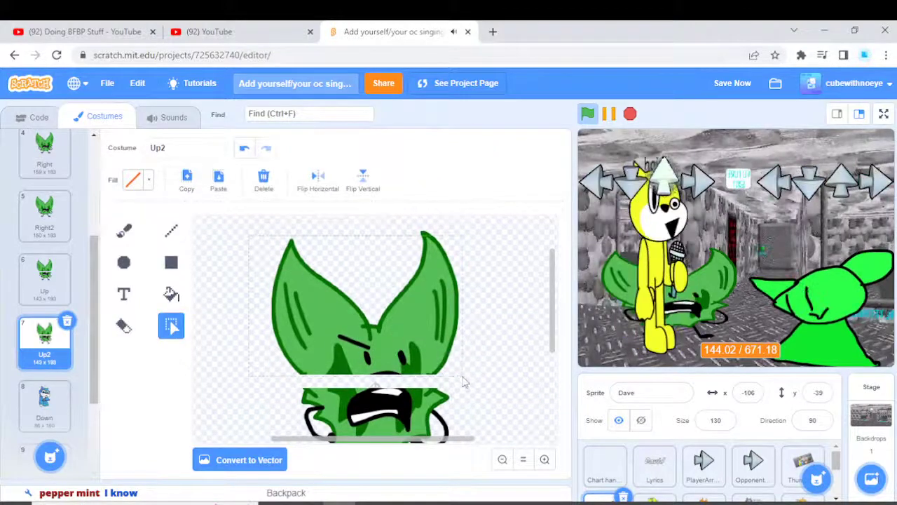
drag(408, 330, 407, 341)
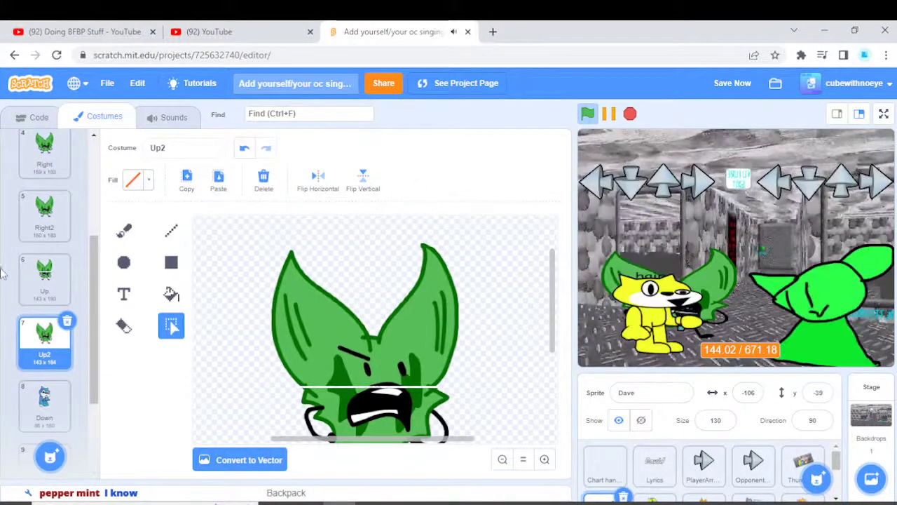
Replace the blue character in the Down costume with the green character copied from Idle.
scroll(3, 273, up, 3)
click(28, 180)
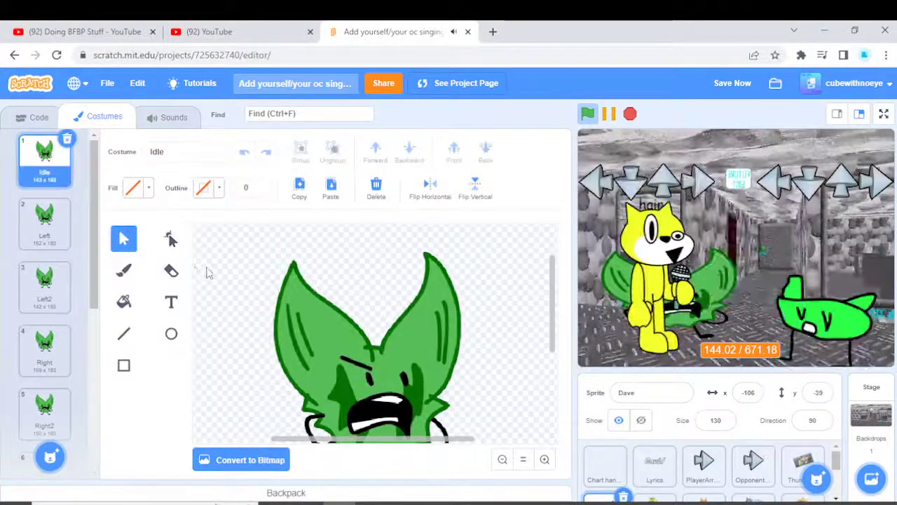
scroll(4, 280, down, 3)
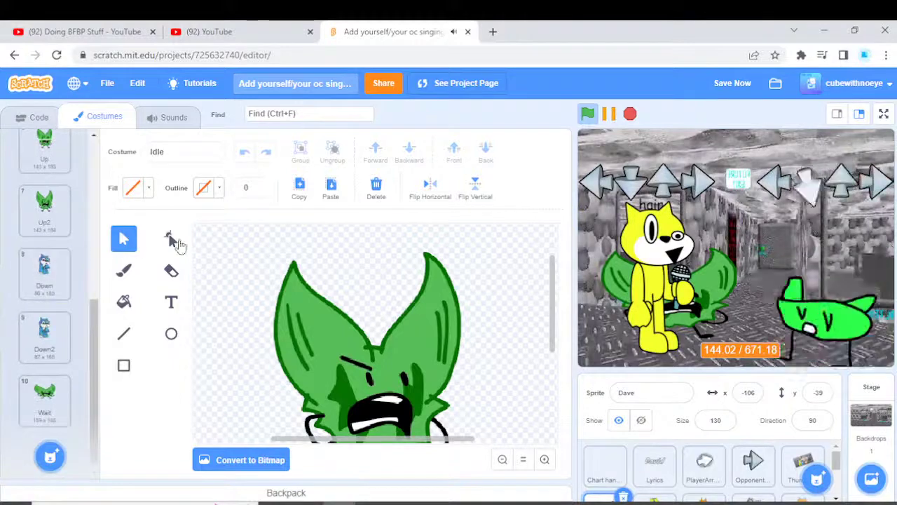
click(44, 273)
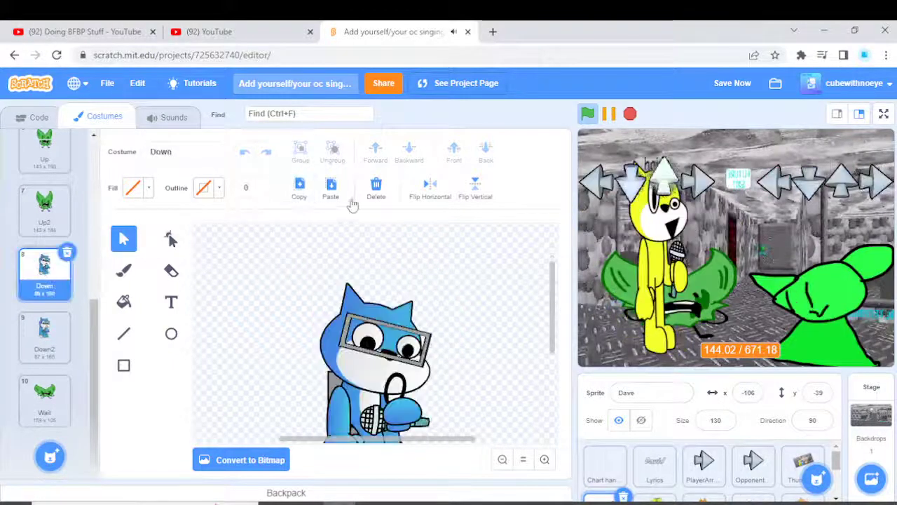
key(ctrl+a)
key(Delete)
click(335, 197)
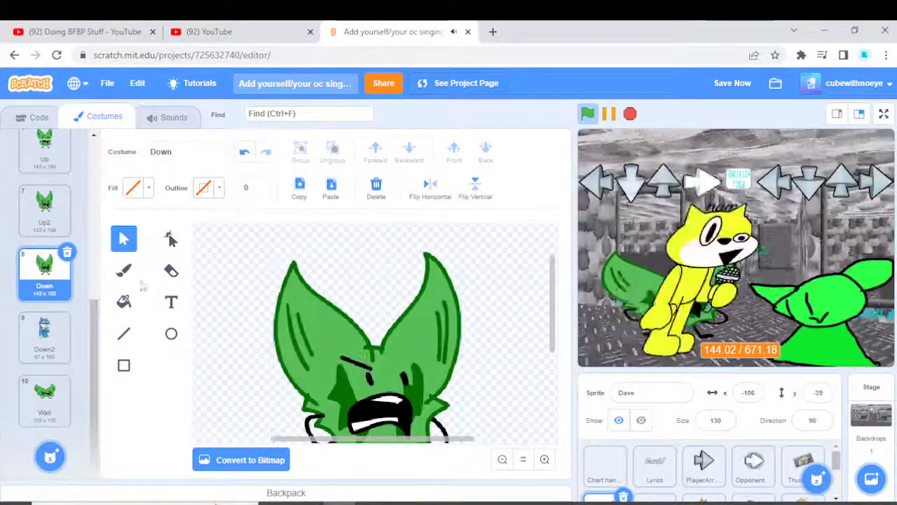
key(b)
click(149, 198)
drag(170, 315, 89, 315)
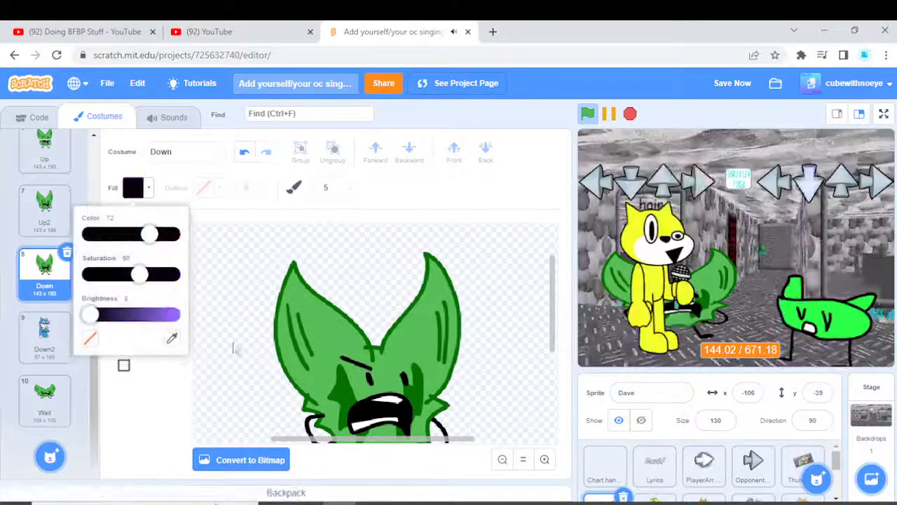
click(351, 395)
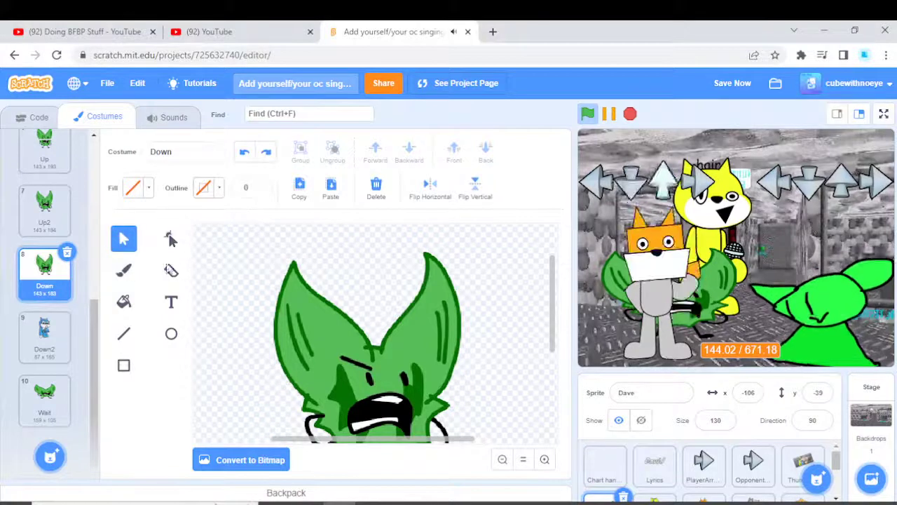
Squash the green character in the Down costume vertically to about 142 px tall.
click(347, 289)
drag(366, 252, 364, 308)
click(357, 268)
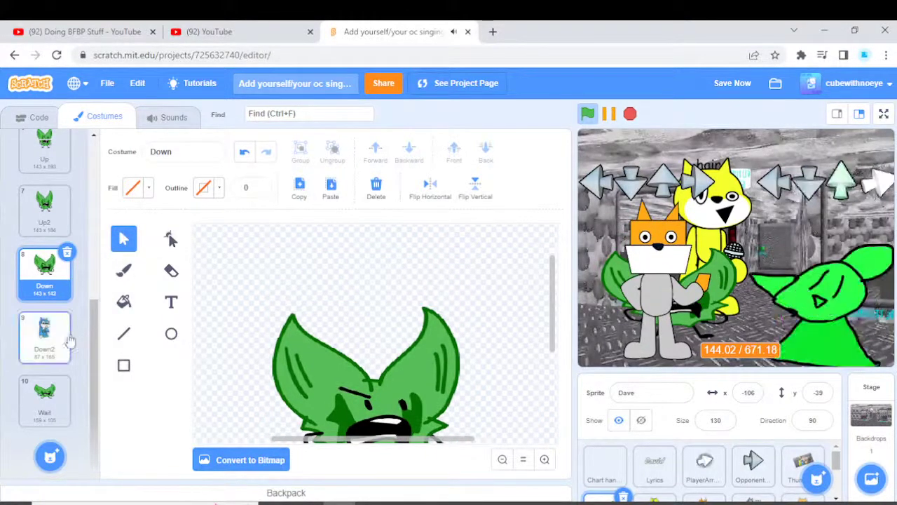
Replace the Down2 costume's artwork with the squashed Down drawing and stretch it to about 166 px tall.
click(35, 348)
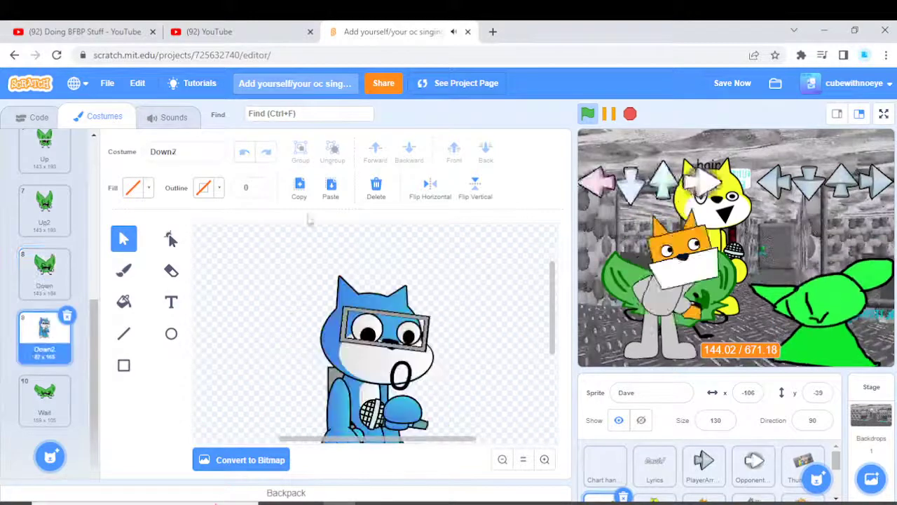
click(376, 187)
click(330, 188)
drag(366, 306, 361, 275)
click(357, 276)
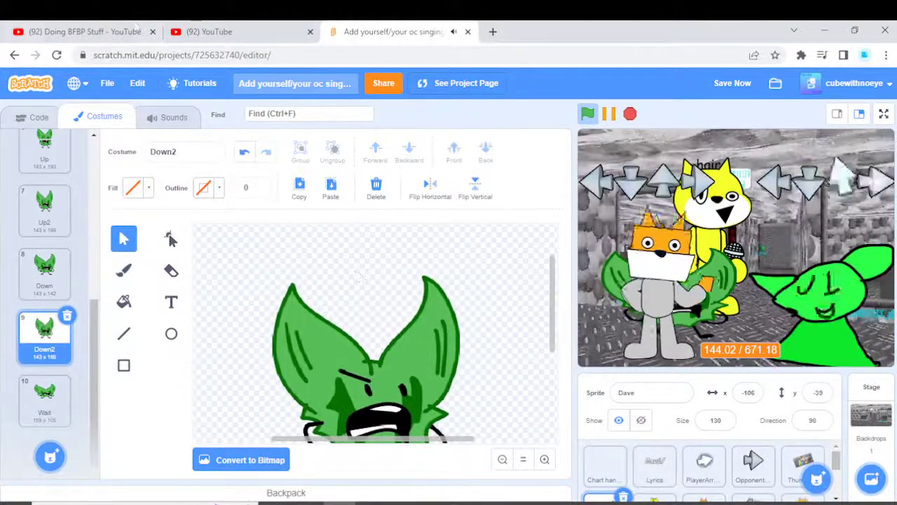
Check the livestream chat for new messages, and look through the sprite list in the Scratch project.
click(73, 25)
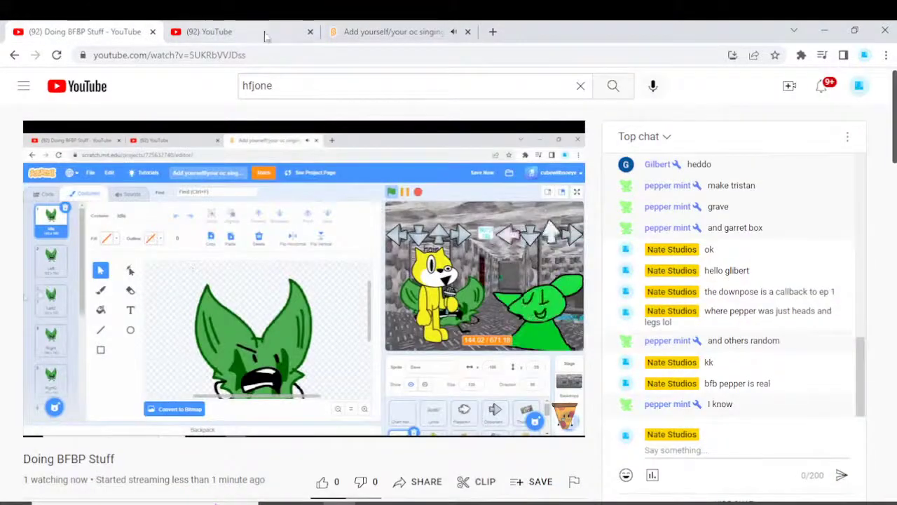
mouse_move(372, 26)
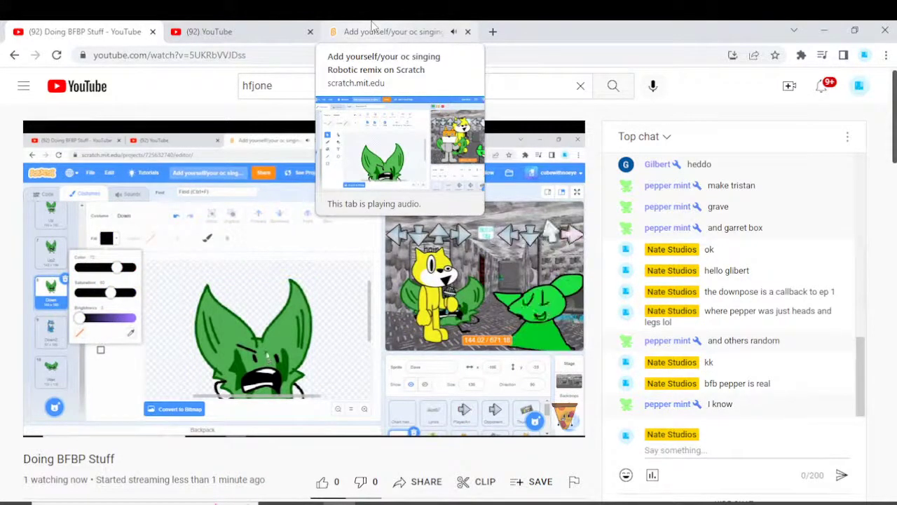
click(372, 26)
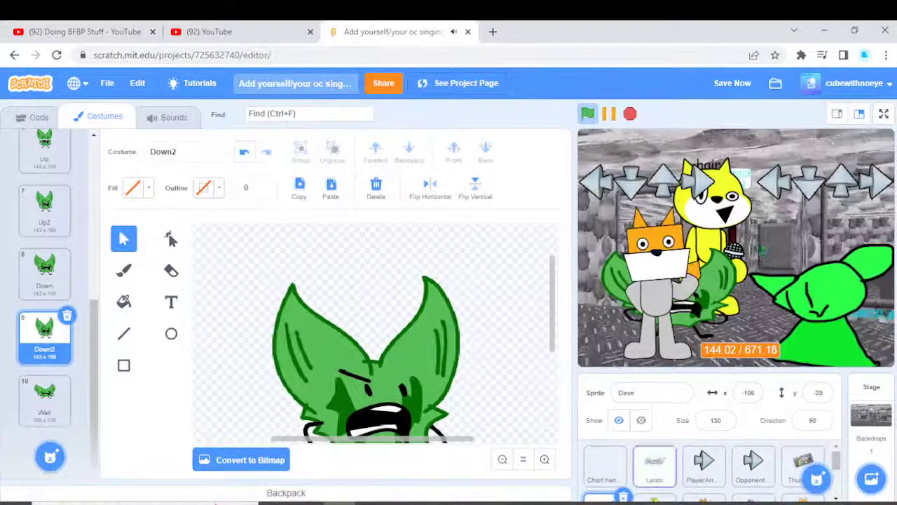
scroll(683, 476, down, 5)
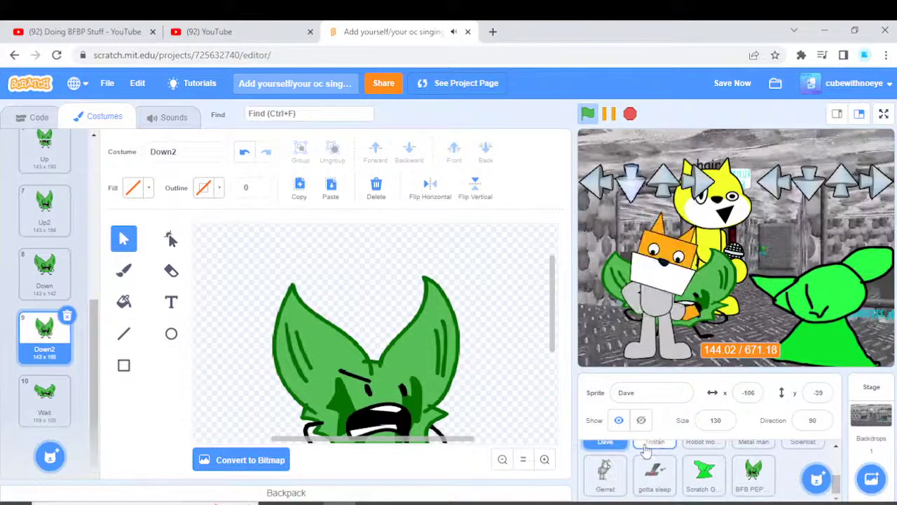
Switch to the YouTube livestream and post "grave tiem" in its live chat.
key(ctrl+1)
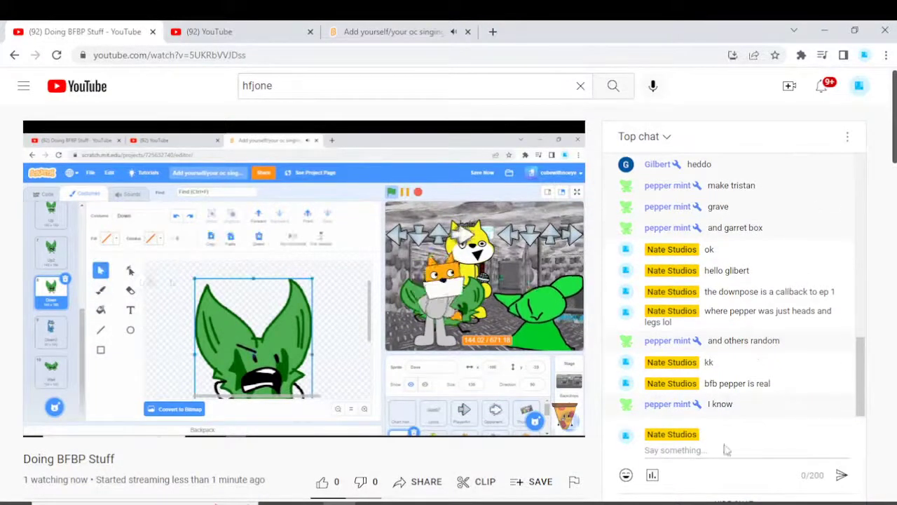
click(704, 452)
text(grave tiem)
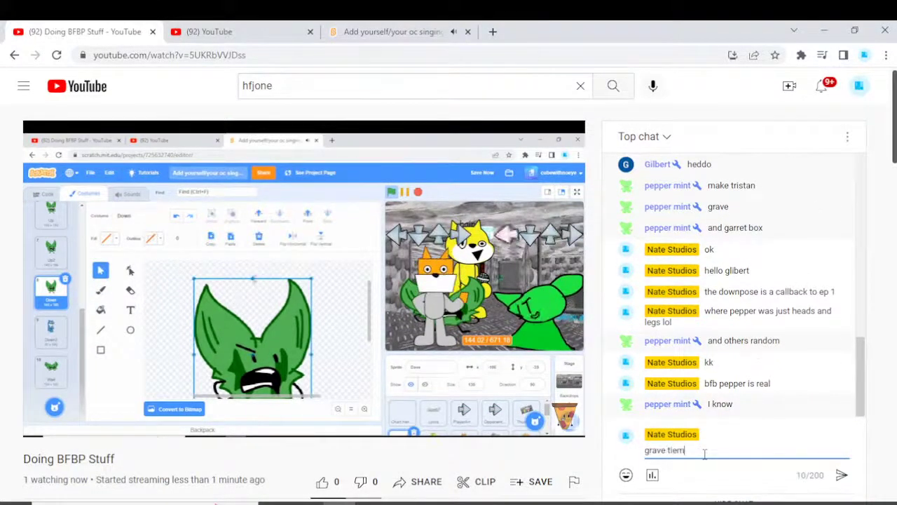
key(Return)
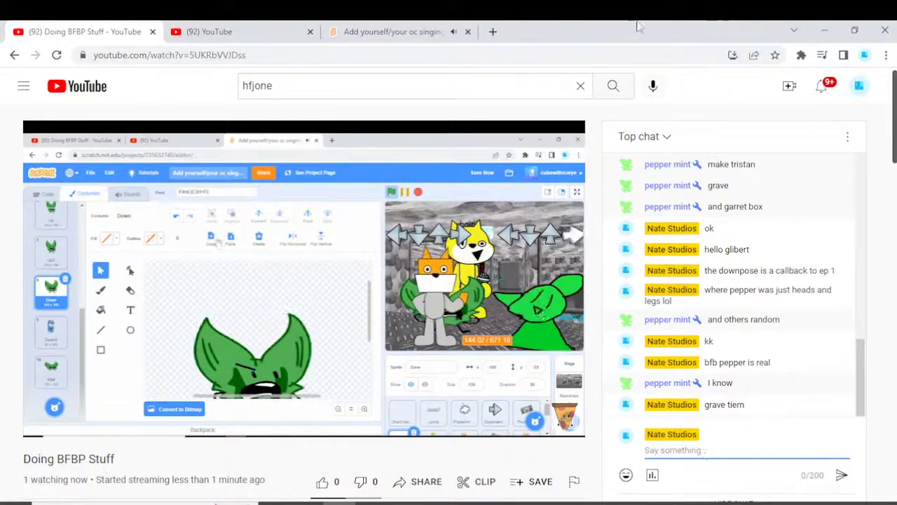
Back in the Scratch project, clear the Tristan sprite's Idle costume and draw a gray gravestone outline with brush size 8.
click(407, 31)
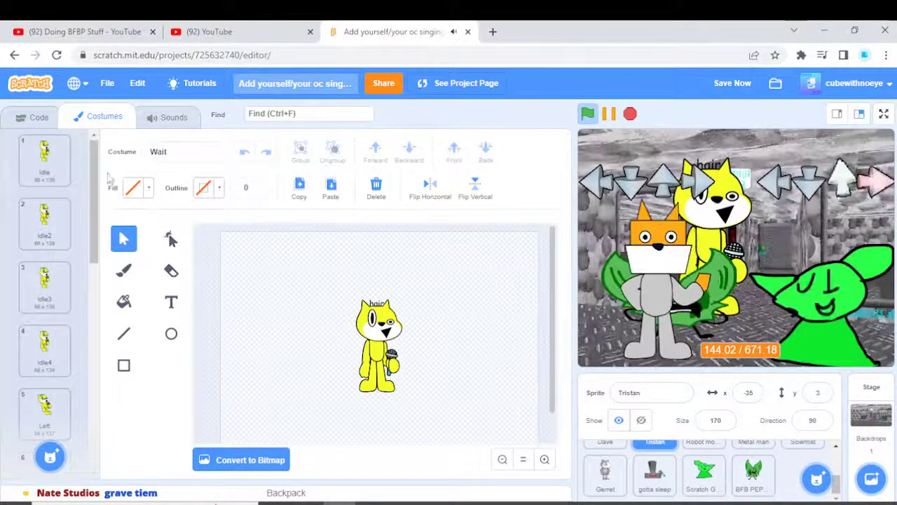
click(376, 187)
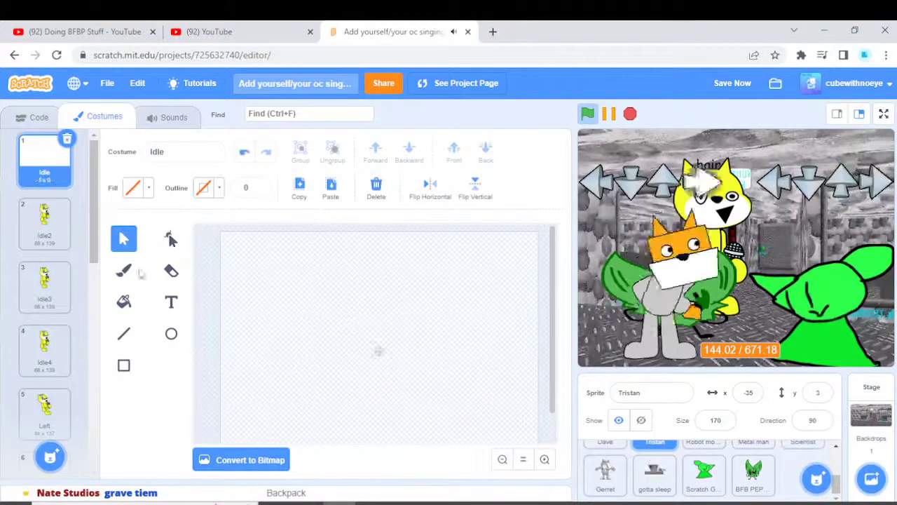
click(123, 270)
click(133, 187)
drag(139, 274, 89, 274)
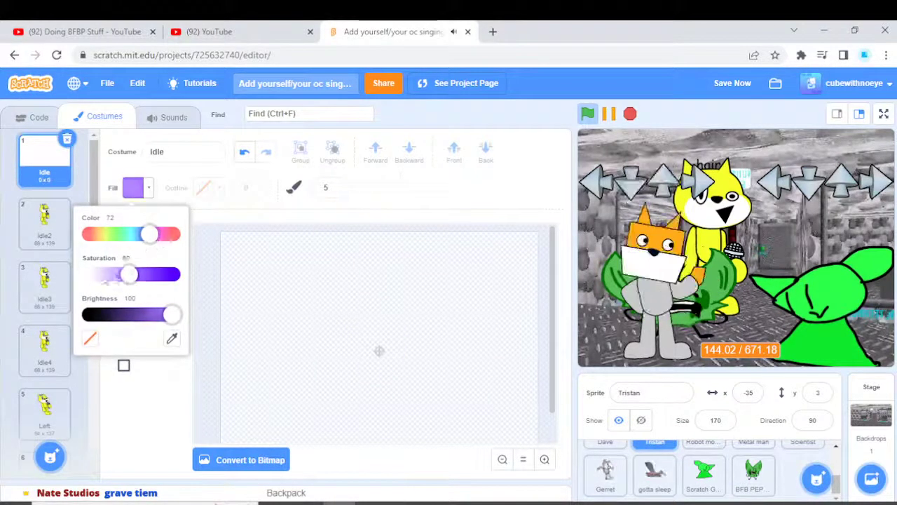
drag(172, 315, 149, 316)
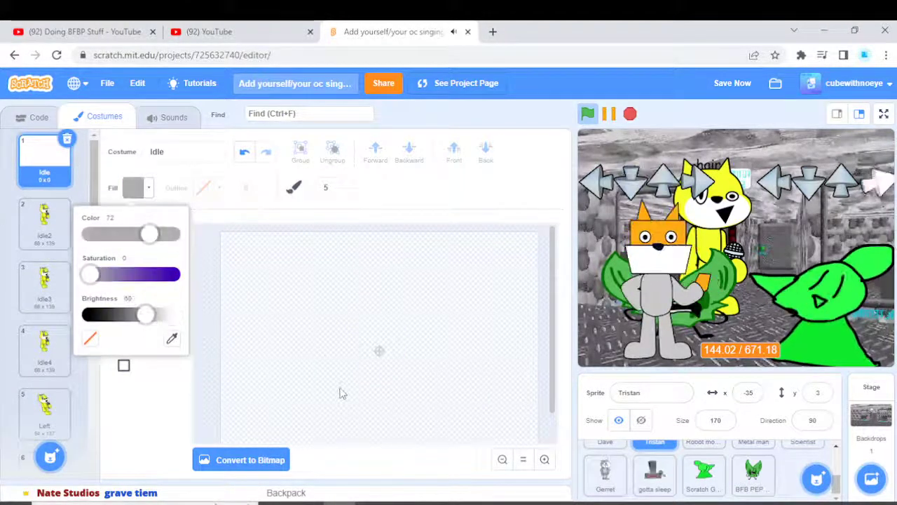
click(338, 184)
click(337, 183)
click(338, 184)
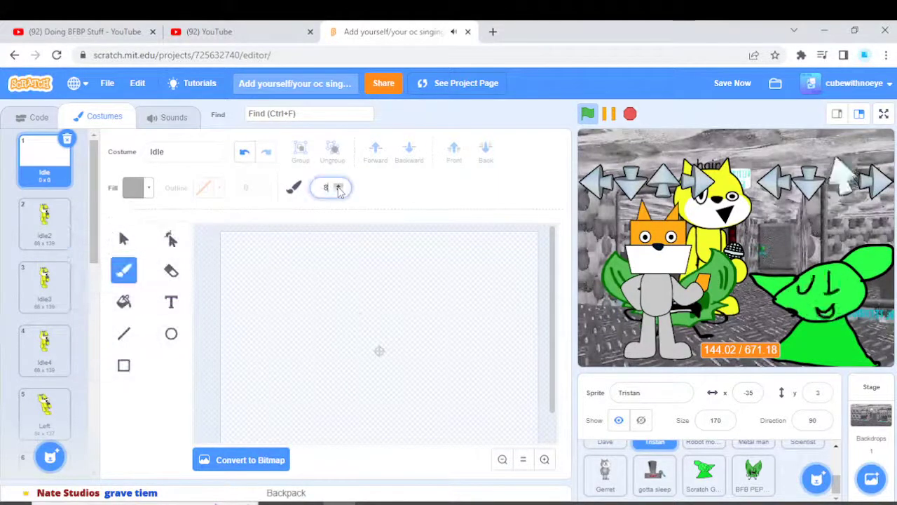
mouse_move(366, 351)
mouse_down()
mouse_move(407, 339)
mouse_move(424, 373)
mouse_move(367, 379)
mouse_up()
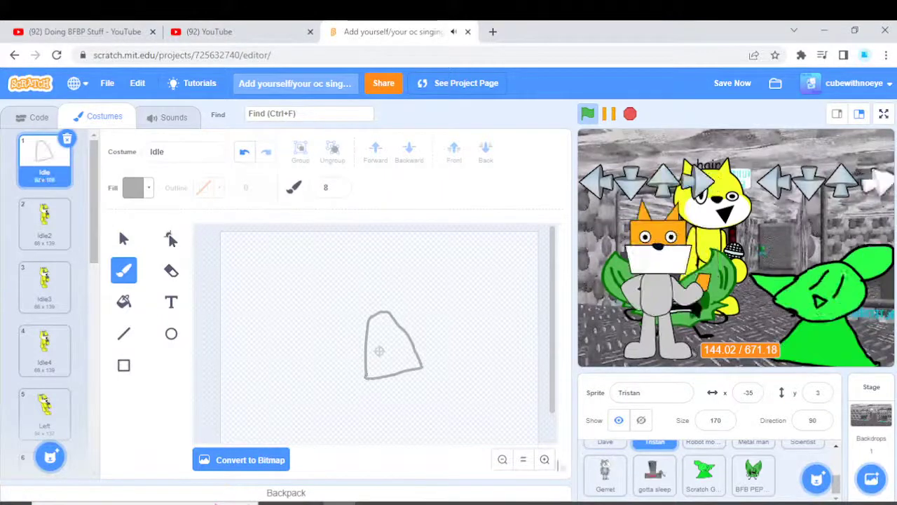
Replace the yellow character in Tristan's Wait costume with the gravestone outline copied from Idle.
click(544, 460)
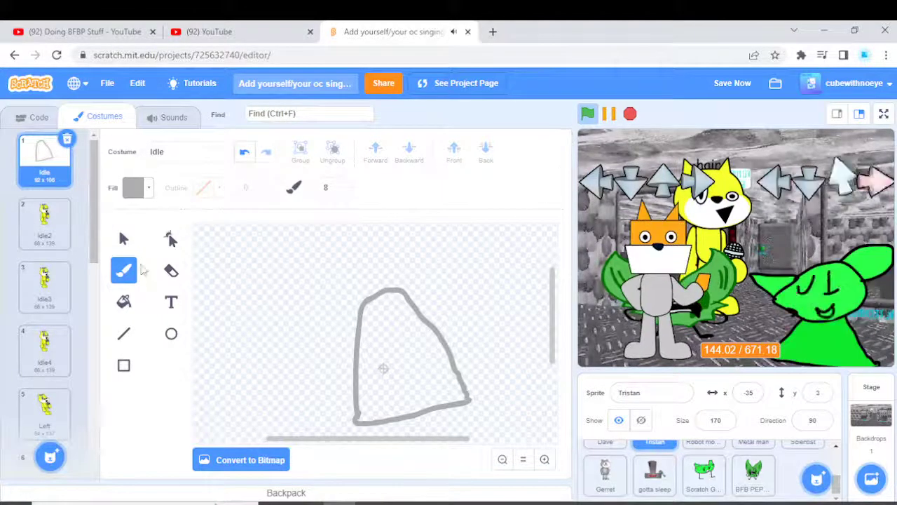
click(124, 239)
scroll(7, 329, down, 1)
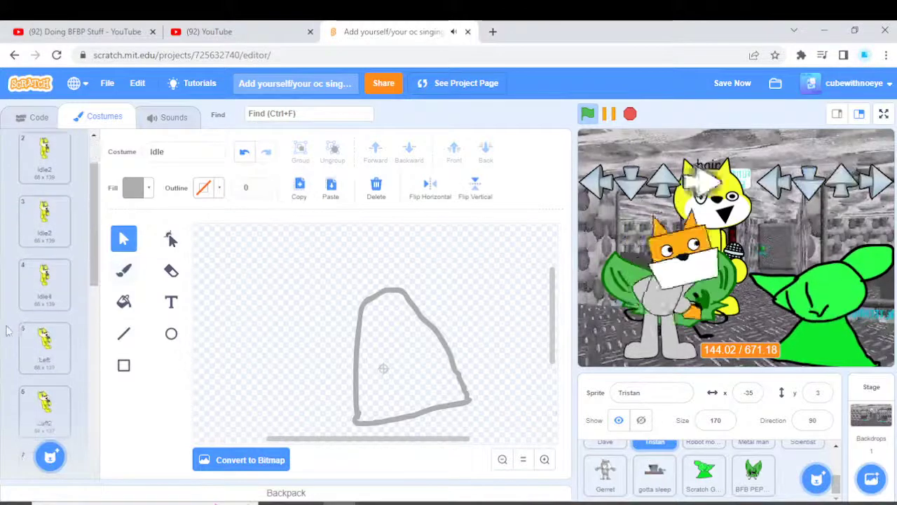
scroll(35, 294, down, 6)
click(38, 407)
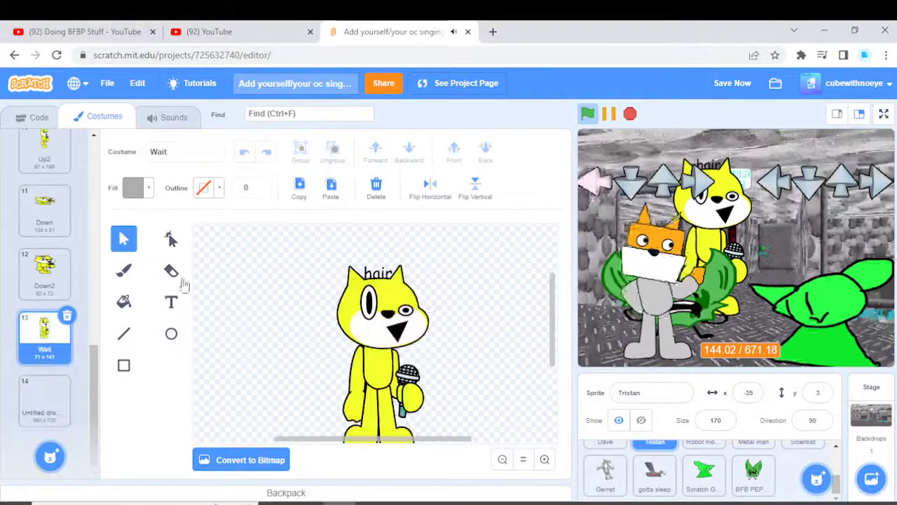
click(375, 185)
click(274, 292)
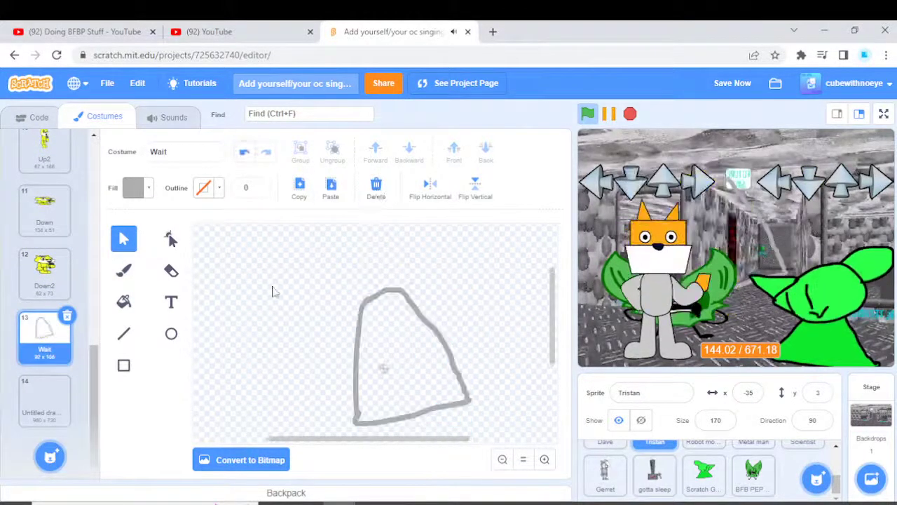
Shrink the outline in the Wait costume to about 59 by 65 px and rotate it so its base is level.
click(359, 321)
drag(355, 290, 394, 335)
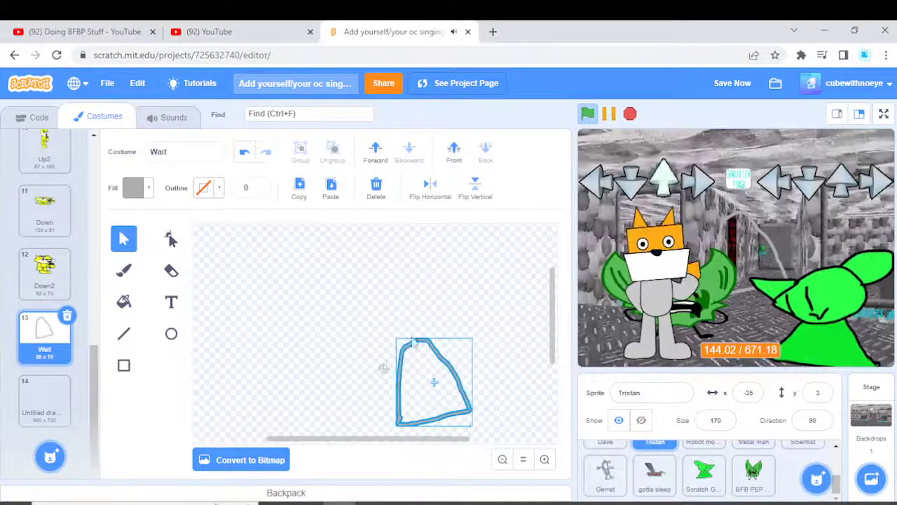
scroll(432, 409, down, 2)
mouse_move(438, 370)
mouse_down()
mouse_move(414, 372)
mouse_move(427, 380)
mouse_move(430, 371)
mouse_move(411, 371)
mouse_move(424, 371)
mouse_up()
drag(457, 318, 439, 356)
click(336, 334)
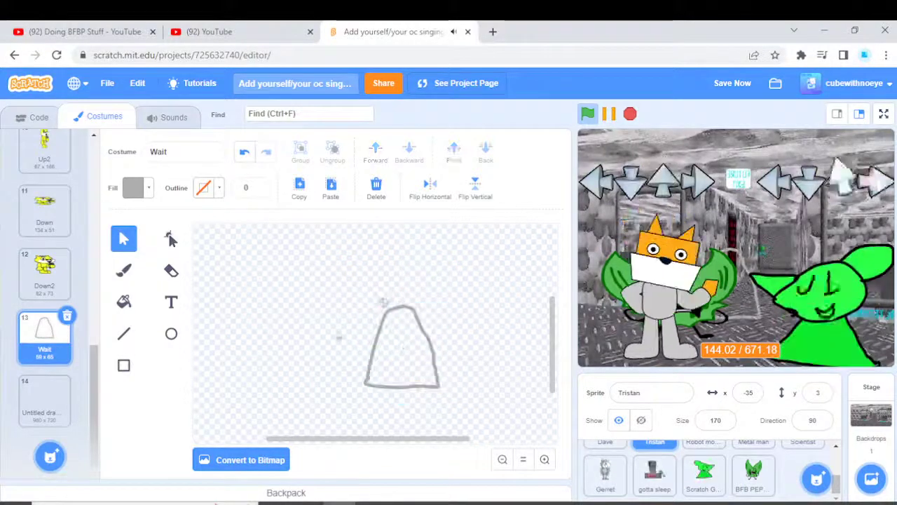
Fill the gravestone in the Wait costume with dark gray at brightness 19.
click(123, 301)
click(137, 187)
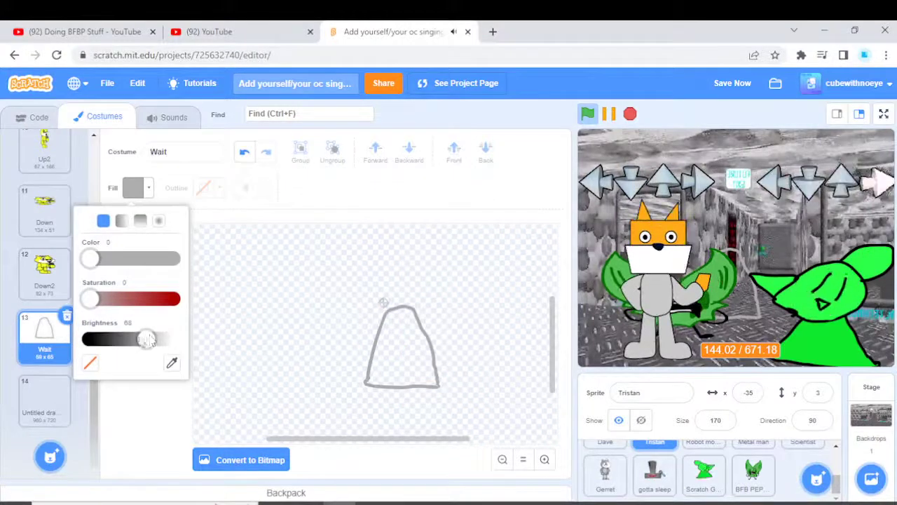
click(116, 338)
click(417, 351)
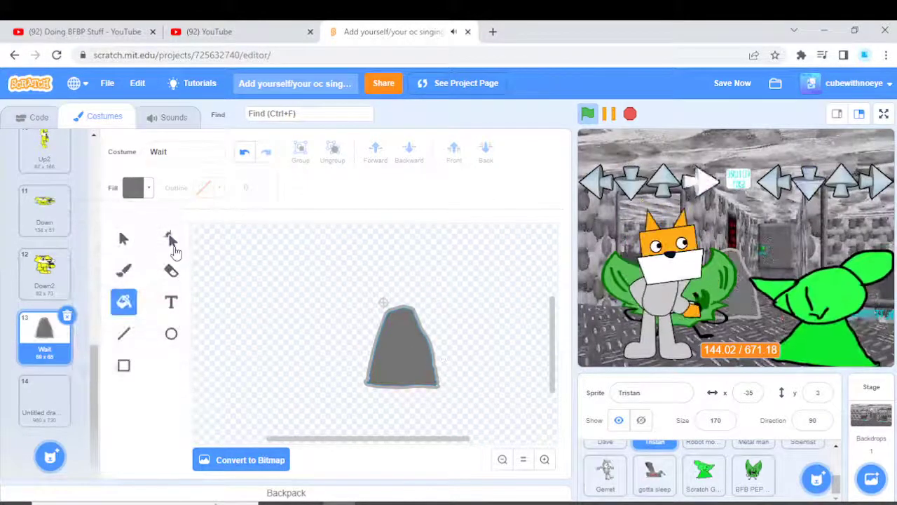
click(138, 187)
drag(126, 339, 105, 338)
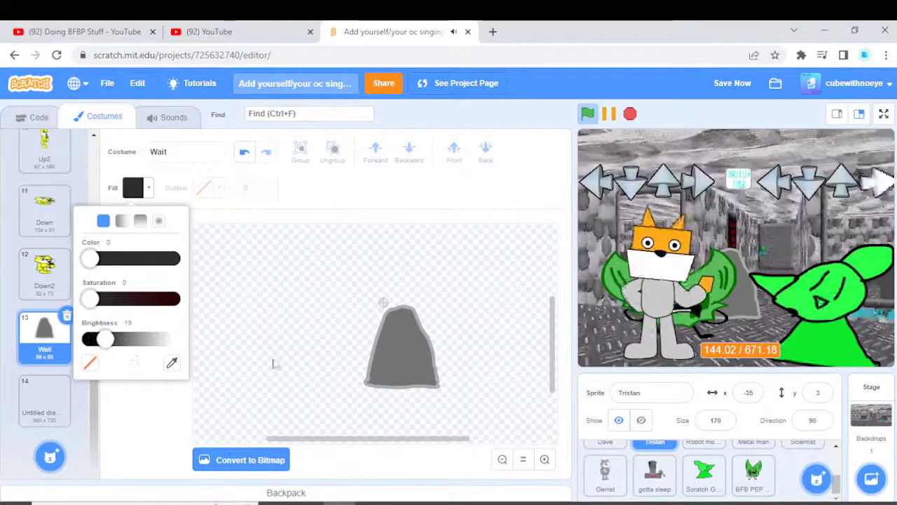
click(410, 367)
Paint two tall white eyes and a curved frowning mouth on the gravestone with brush size 4.
click(124, 270)
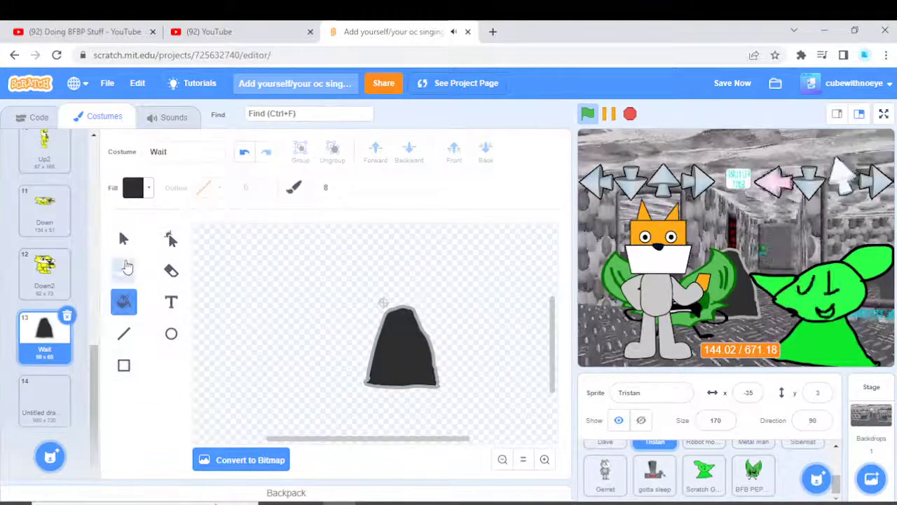
click(137, 188)
drag(90, 315, 268, 341)
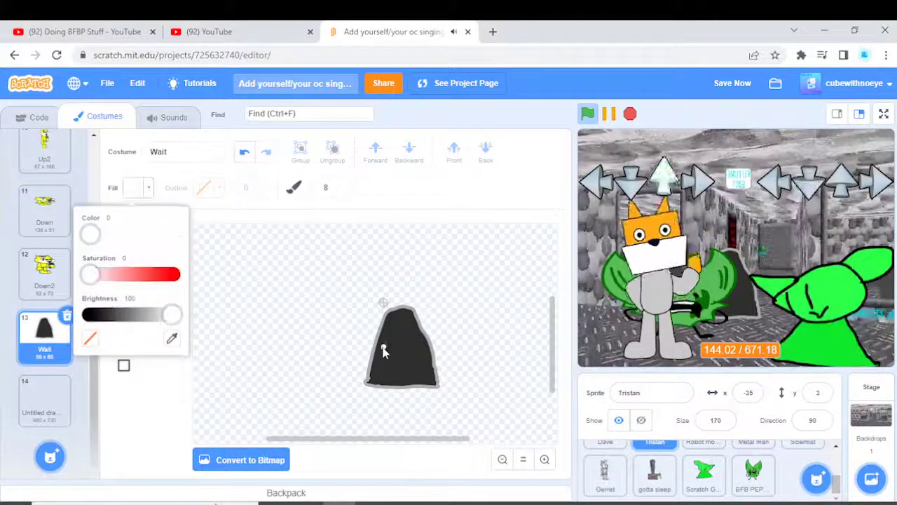
click(338, 186)
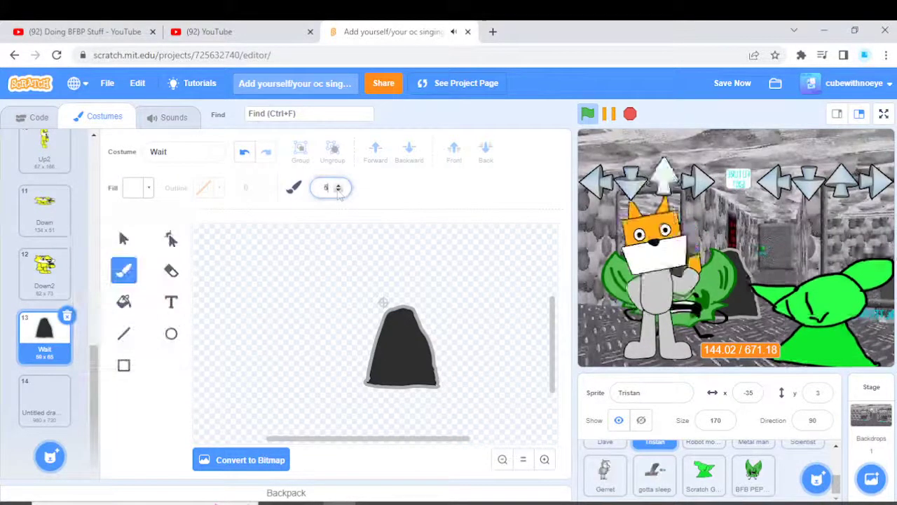
click(523, 459)
click(544, 459)
click(544, 459)
click(544, 459)
scroll(407, 341, down, 2)
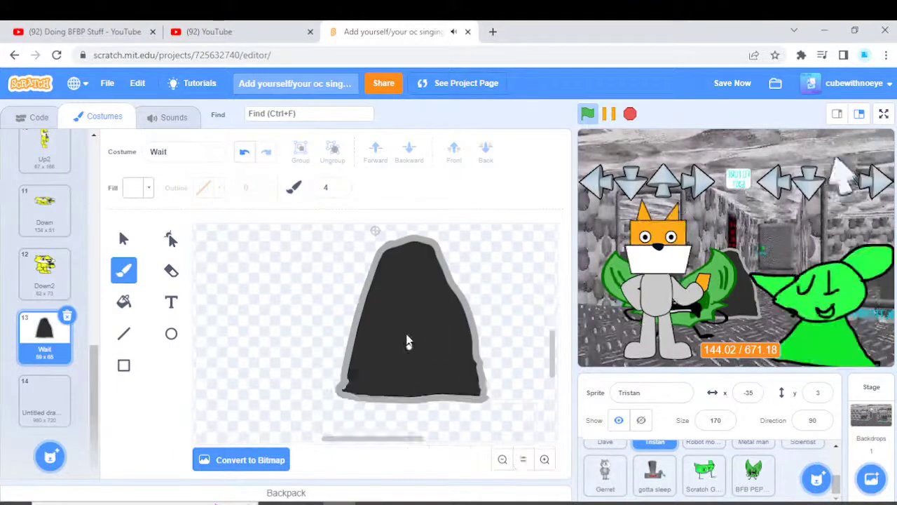
drag(399, 294, 400, 356)
drag(430, 296, 432, 342)
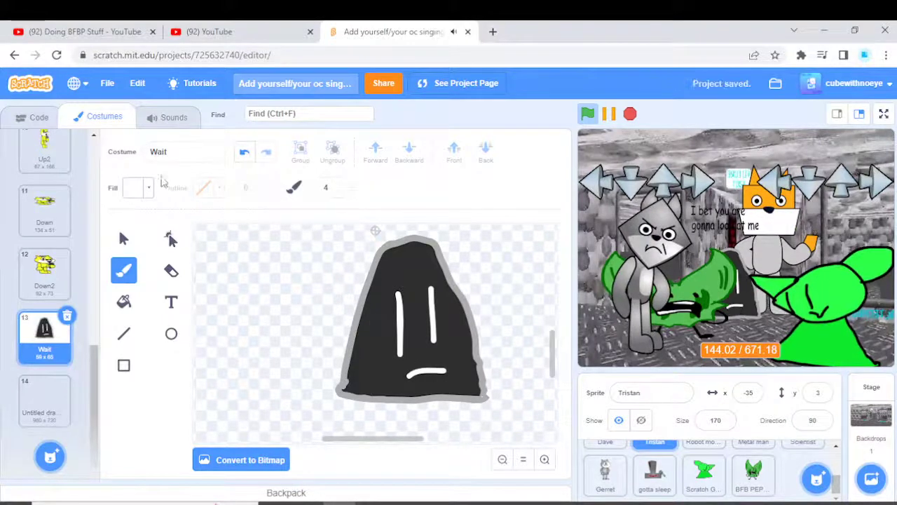
Draw a black curved arm ending in a round fist on each side of the gravestone.
click(135, 188)
drag(170, 315, 70, 319)
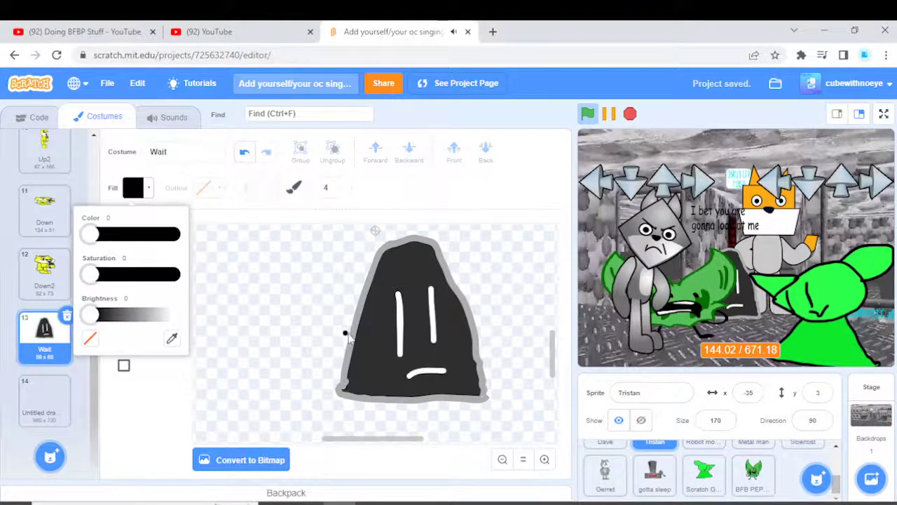
drag(349, 326, 309, 355)
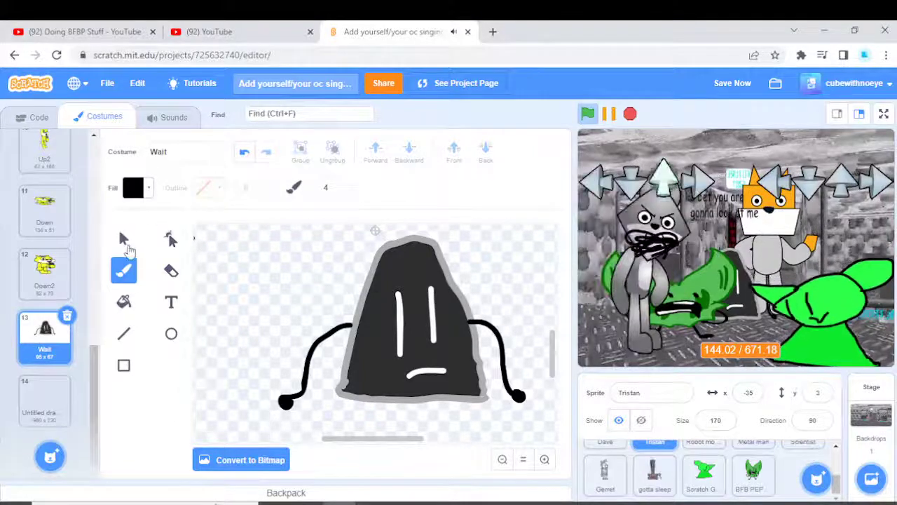
Replace the outline in the Idle costume with the finished gravestone character copied from Wait.
click(127, 242)
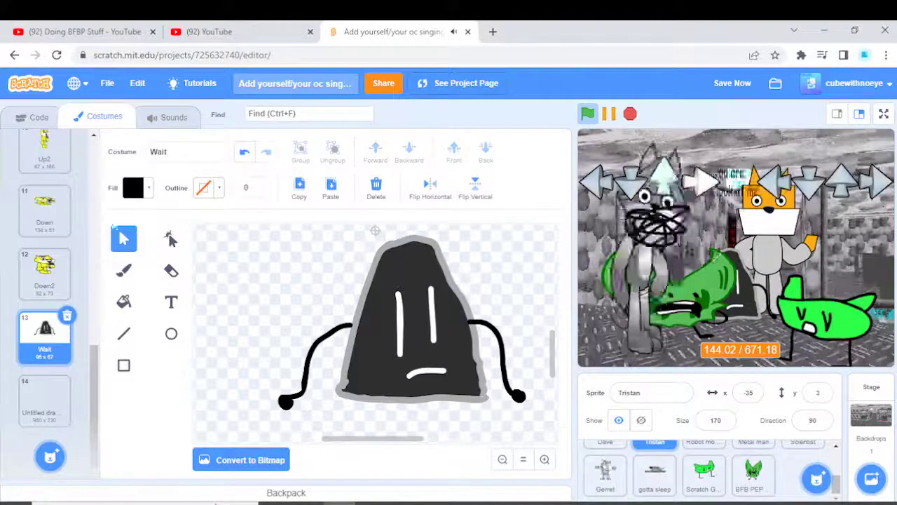
scroll(45, 210, up, 10)
click(44, 160)
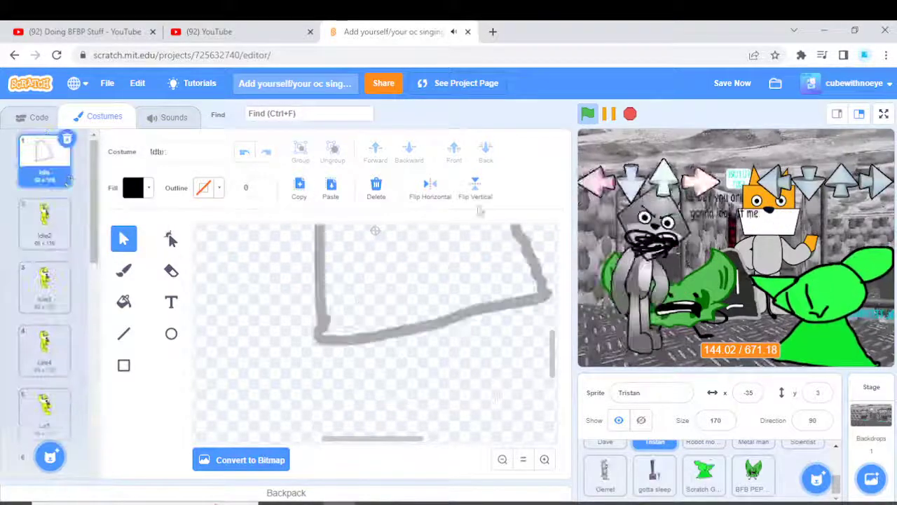
click(375, 183)
click(330, 184)
click(403, 313)
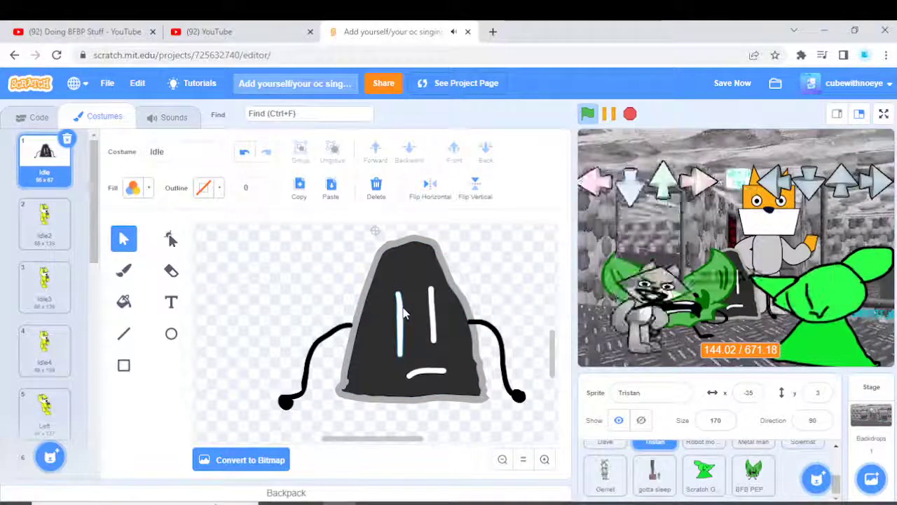
click(403, 314)
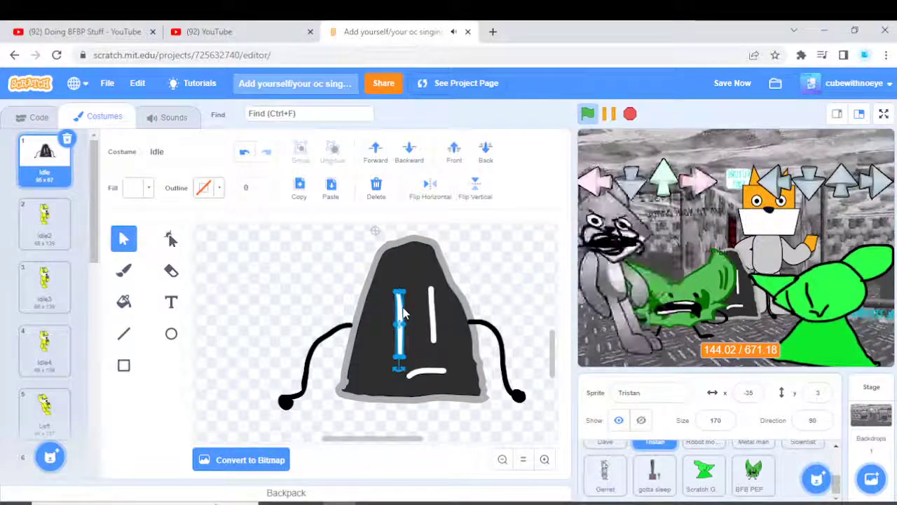
click(318, 247)
Delete both arms of the gravestone character in the Idle costume.
click(306, 368)
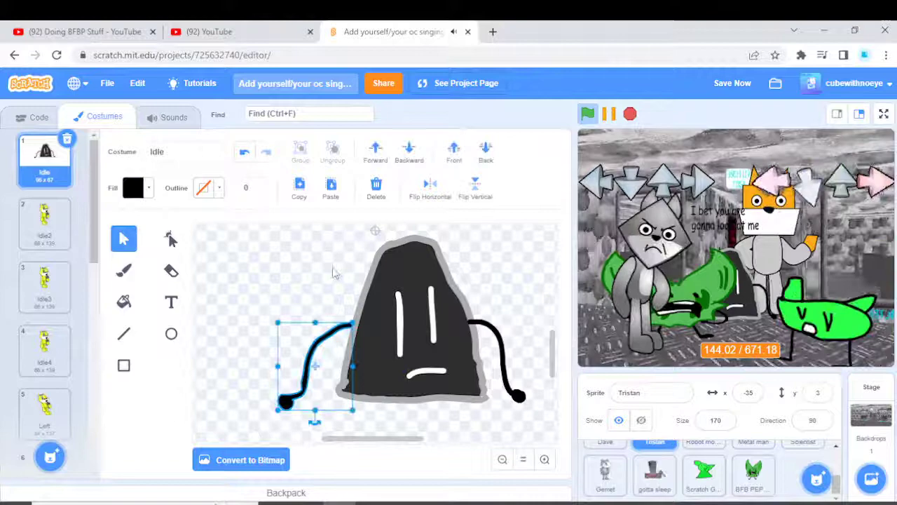
click(391, 195)
click(496, 324)
click(375, 195)
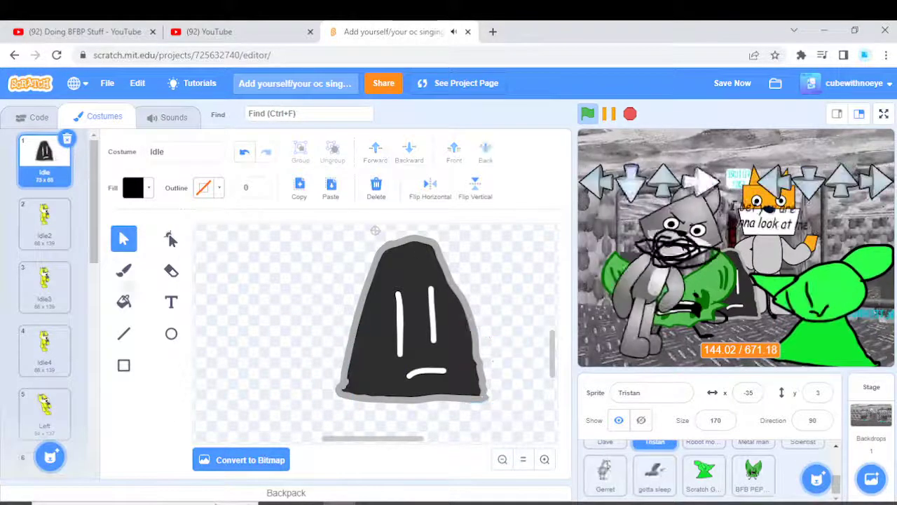
Redraw the Idle gravestone's arms as black brush strokes hanging down on both sides, undoing the unwanted attempts.
click(123, 270)
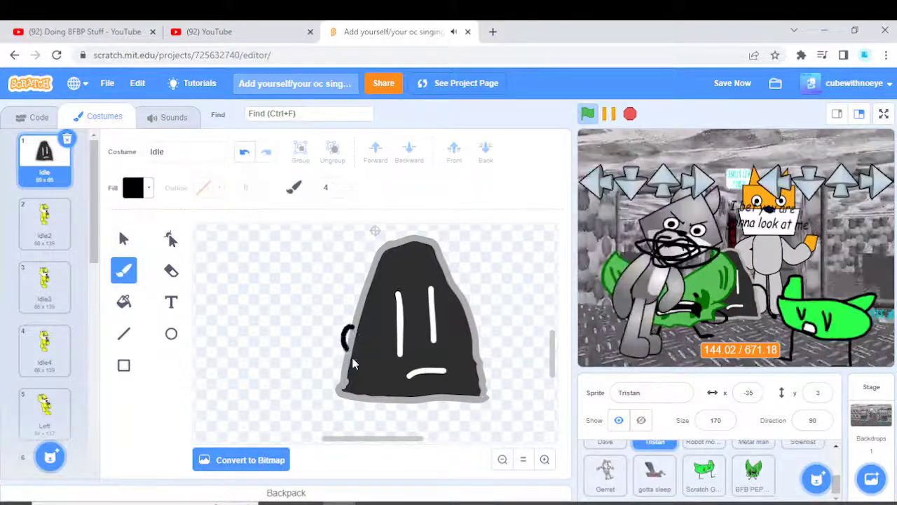
key(ctrl+z)
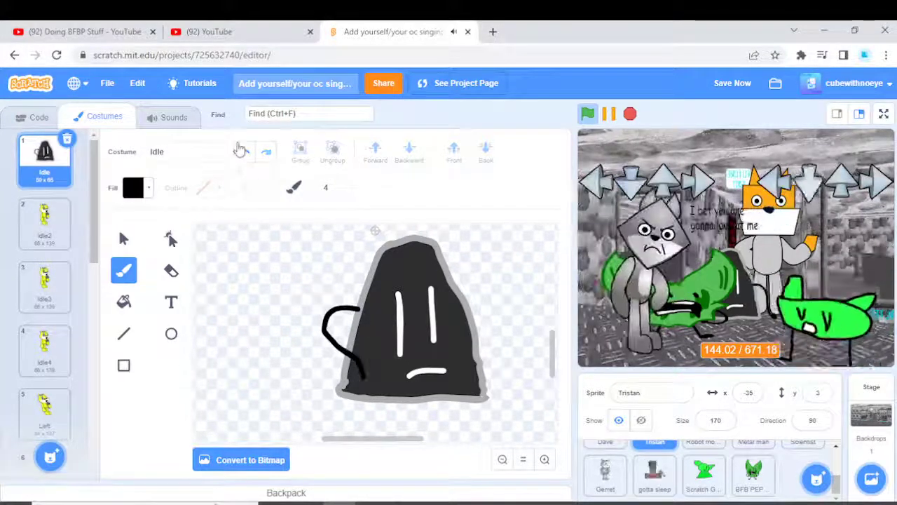
key(ctrl+z)
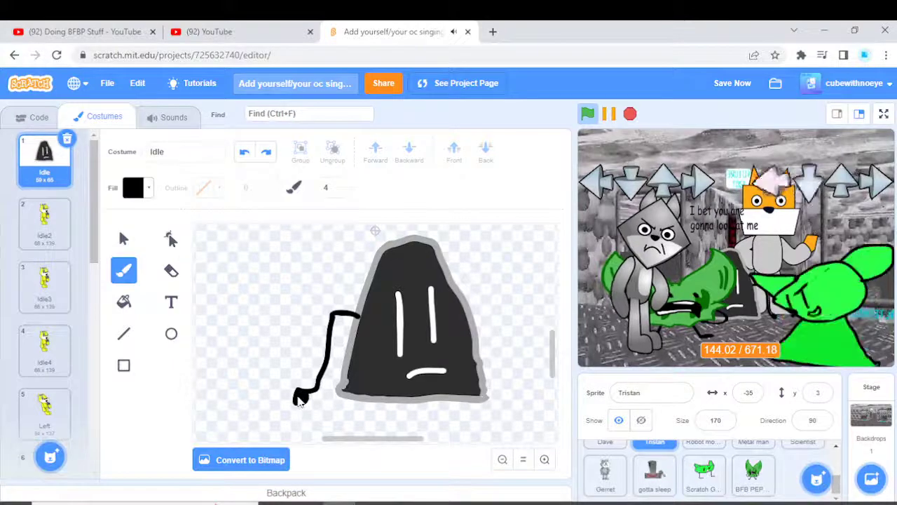
drag(472, 323, 488, 347)
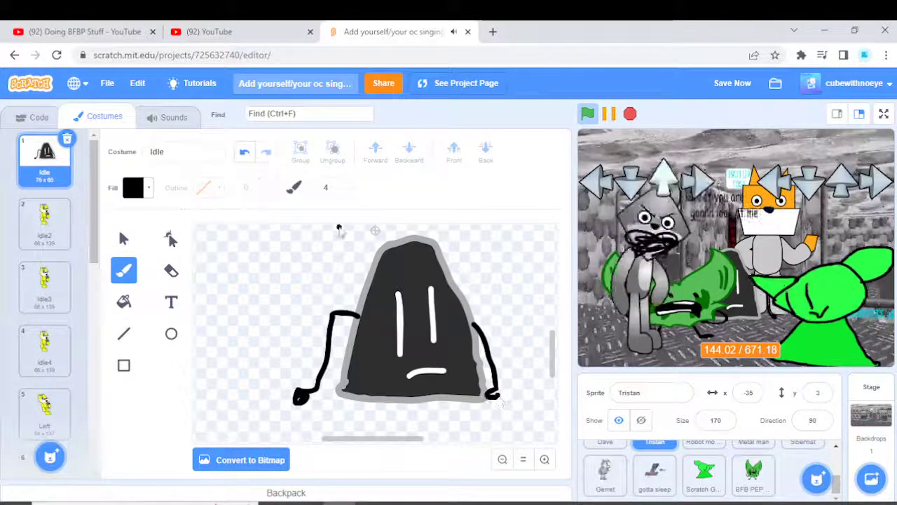
Undo the Idle gravestone's arms and redraw them as short black brush strokes hugging both sides, each ending in a round fist.
click(244, 153)
click(244, 153)
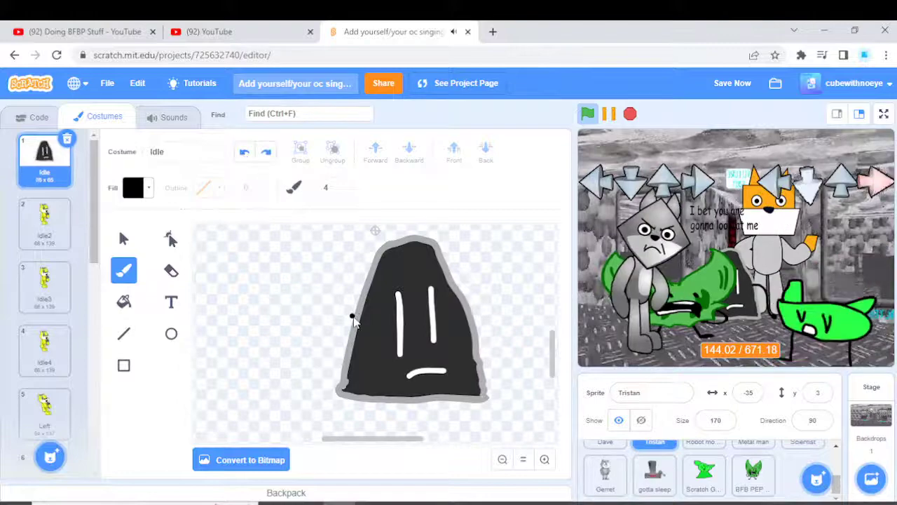
drag(354, 317, 341, 397)
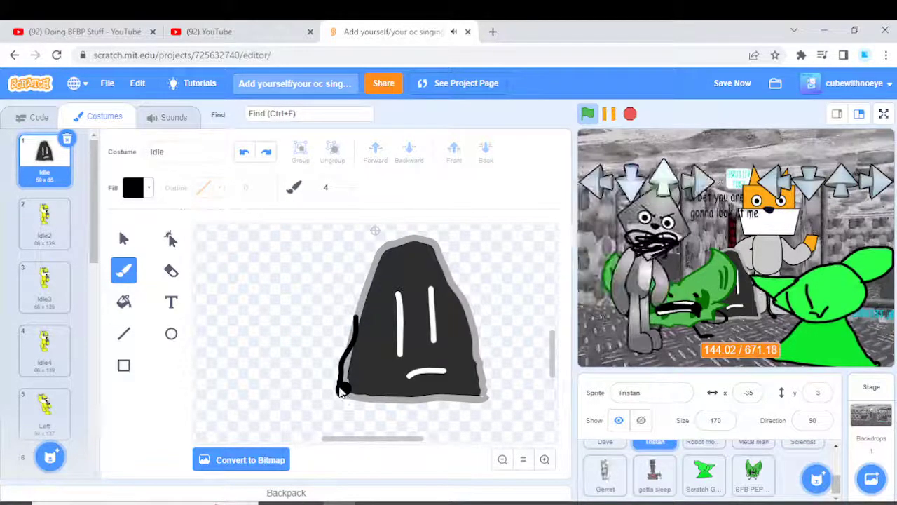
drag(479, 360, 472, 393)
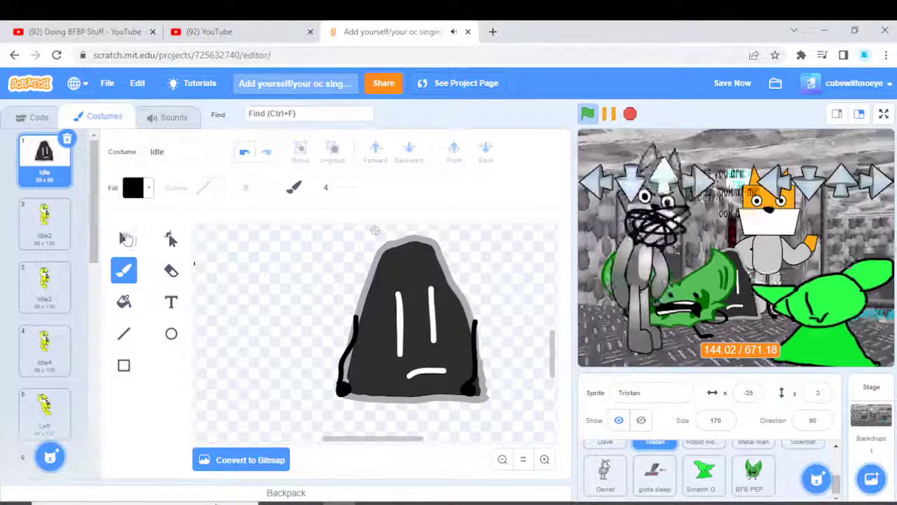
Delete the Idle gravestone's eyes and mouth and brush a new white face with two tall eyes, a flat brow and a nearly straight mouth.
click(125, 239)
click(399, 309)
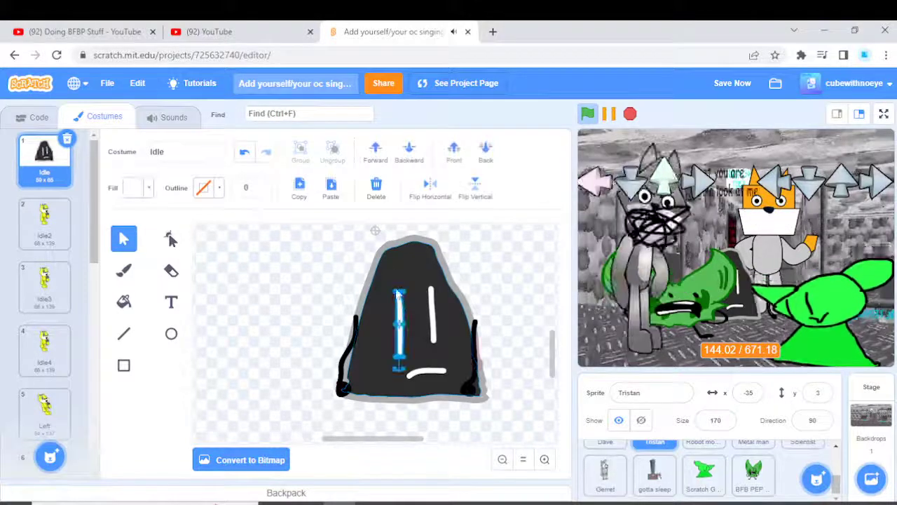
click(376, 188)
click(413, 266)
click(430, 315)
key(Delete)
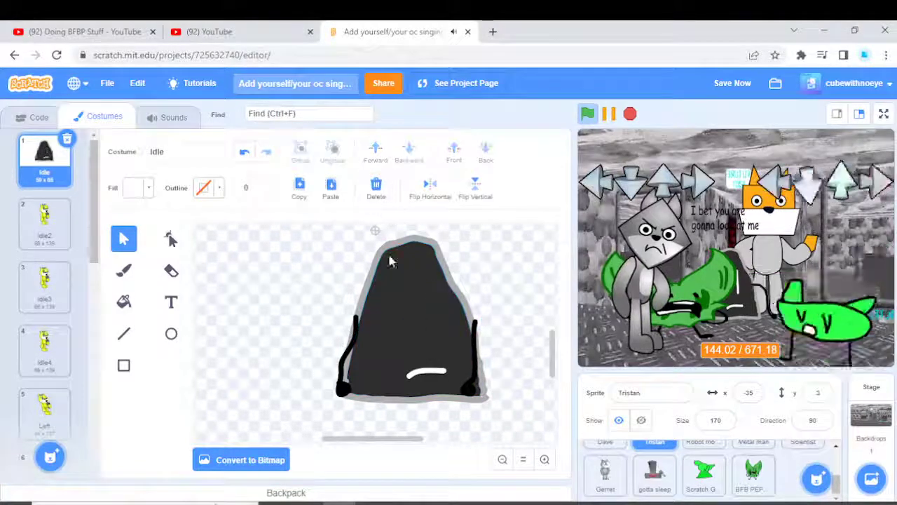
click(367, 193)
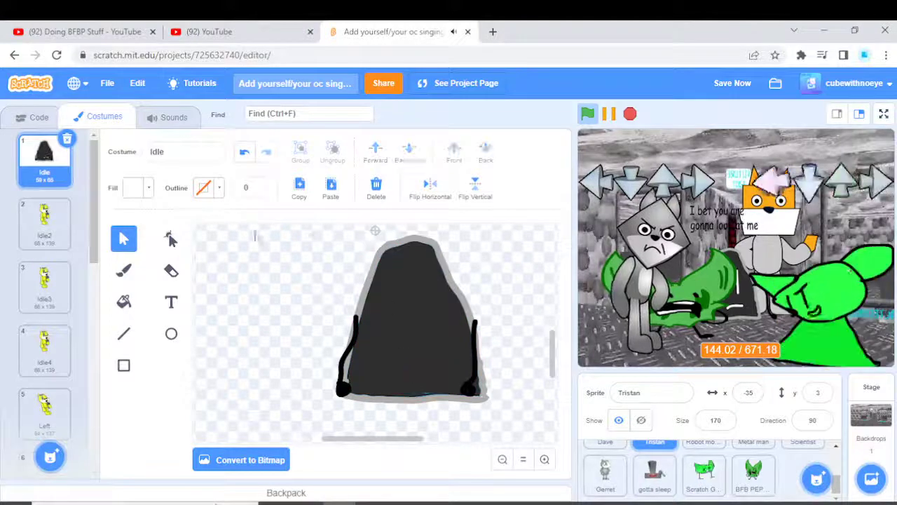
click(123, 271)
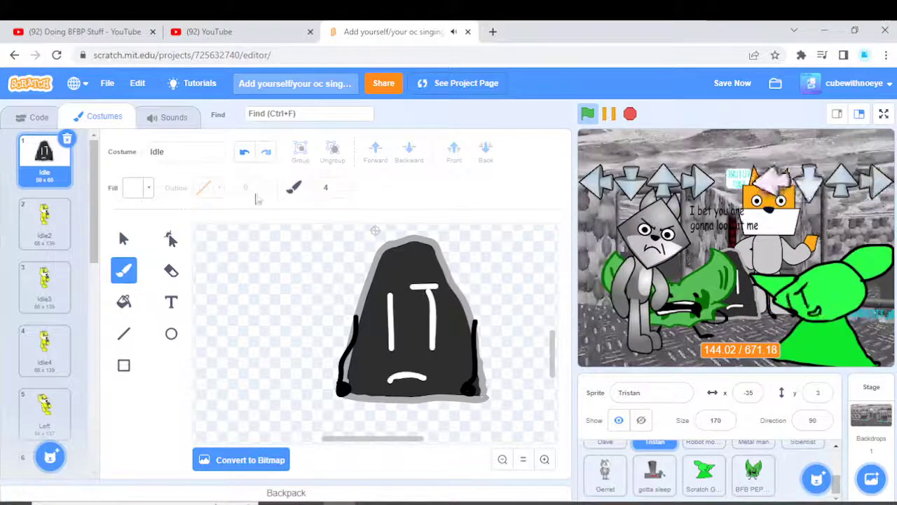
click(244, 152)
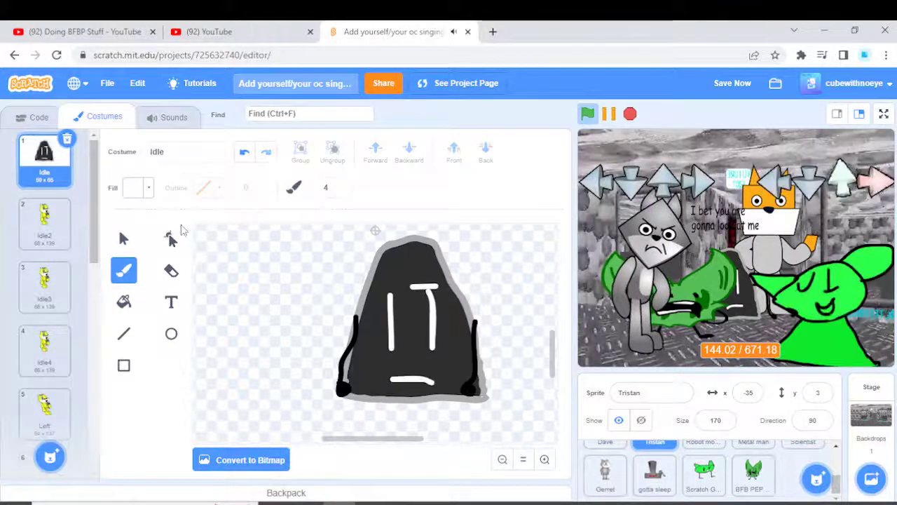
Replace the yellow character in the Idle2 costume with a copy of the Idle gravestone character.
click(123, 238)
click(34, 234)
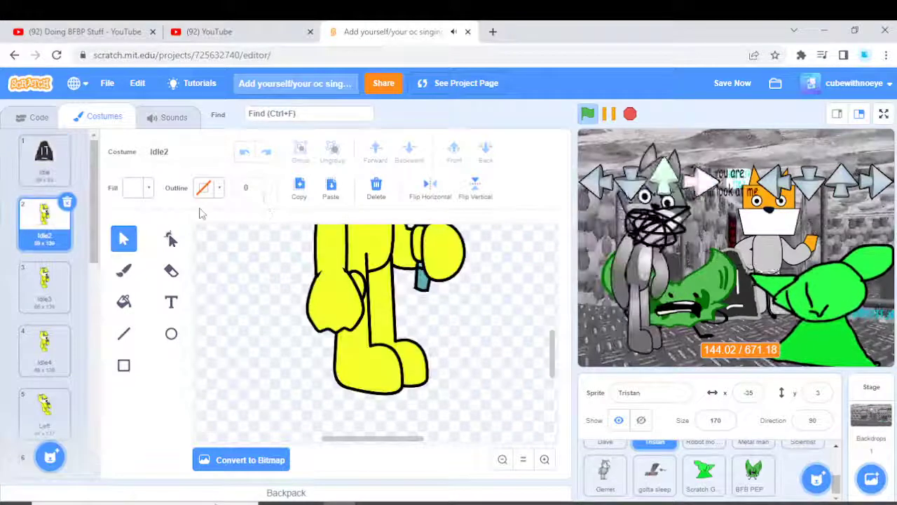
click(376, 187)
click(330, 188)
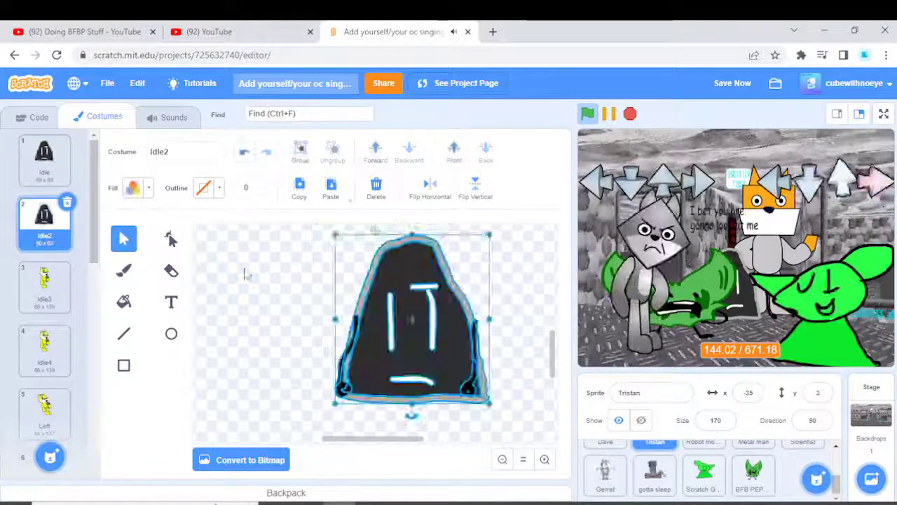
Nudge both eyes and the mouth of the Idle2 gravestone slightly downward.
click(244, 152)
click(390, 319)
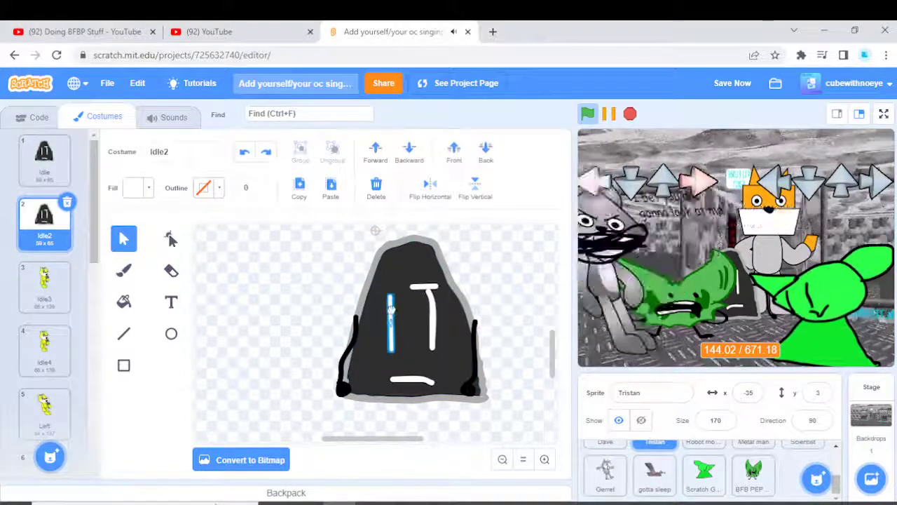
click(430, 297)
click(414, 382)
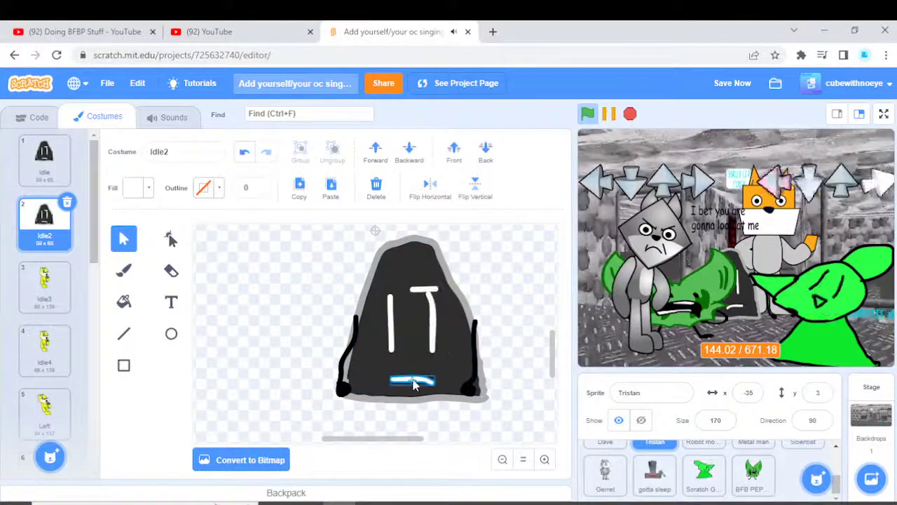
click(510, 277)
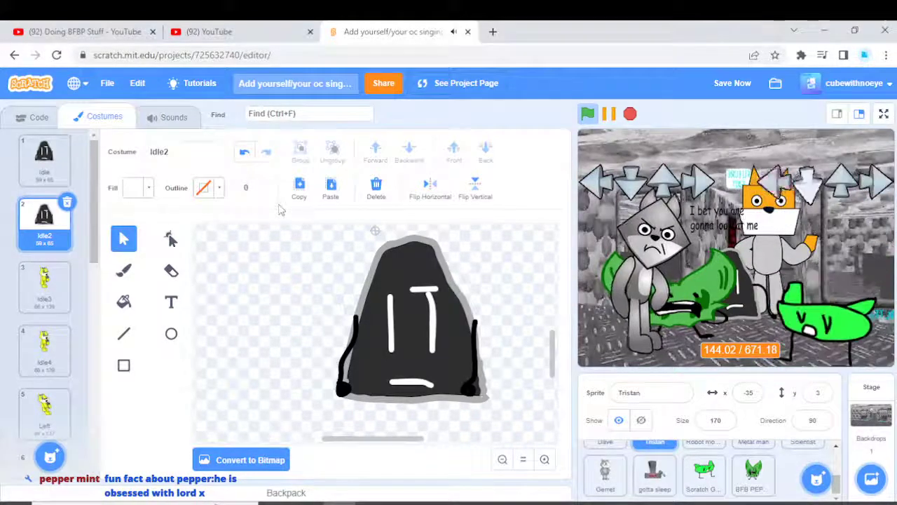
Switch to the YouTube livestream and send "o really?" in the live chat.
click(3, 27)
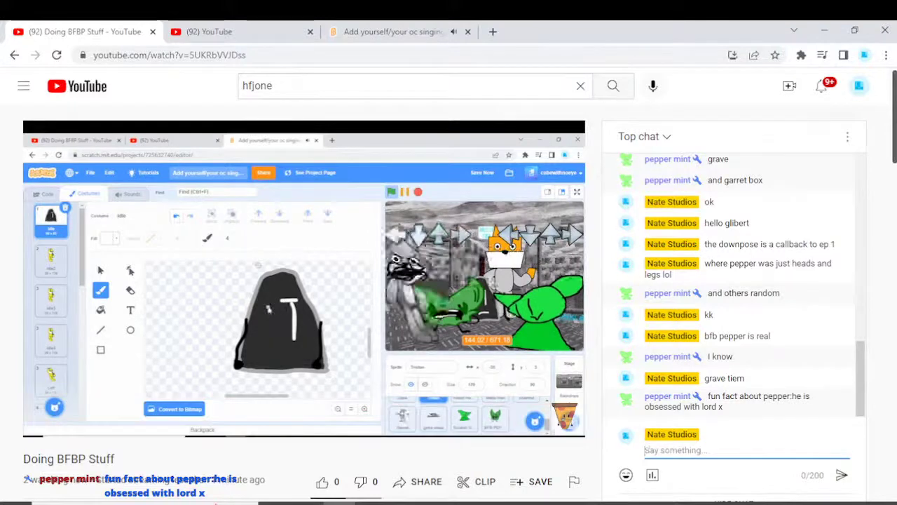
text(o really?)
key(Return)
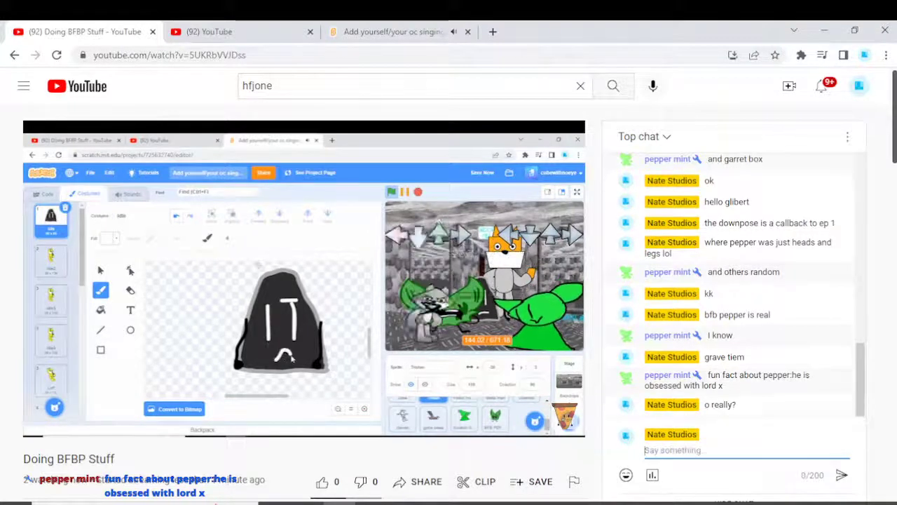
Return to the Scratch editor and replace the yellow character in the Idle3 costume with the gravestone copied from Idle2.
click(389, 32)
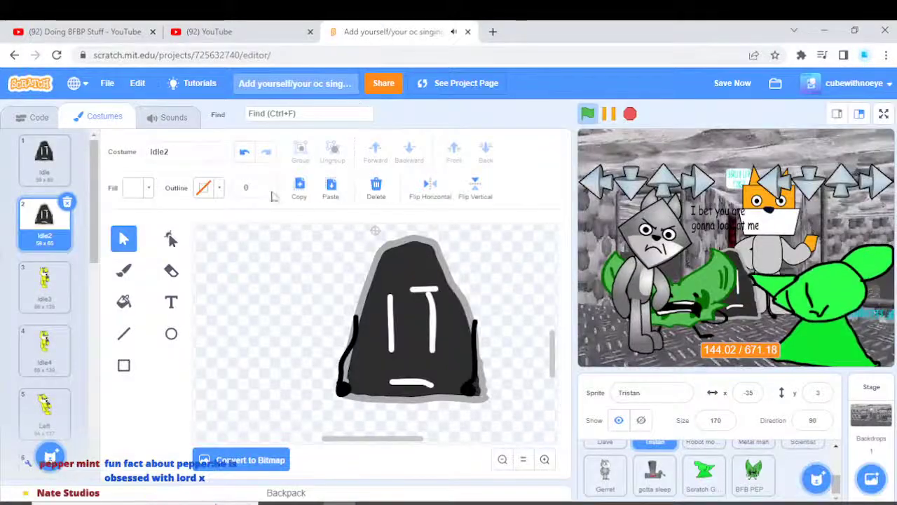
click(44, 283)
click(377, 188)
click(330, 188)
click(312, 252)
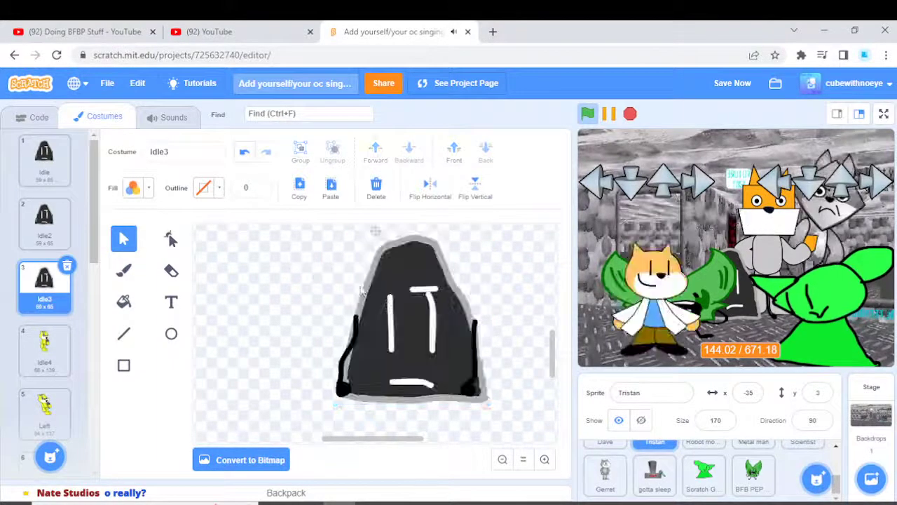
Shift the eyes and mouth of the Idle3 gravestone a little further down.
click(390, 322)
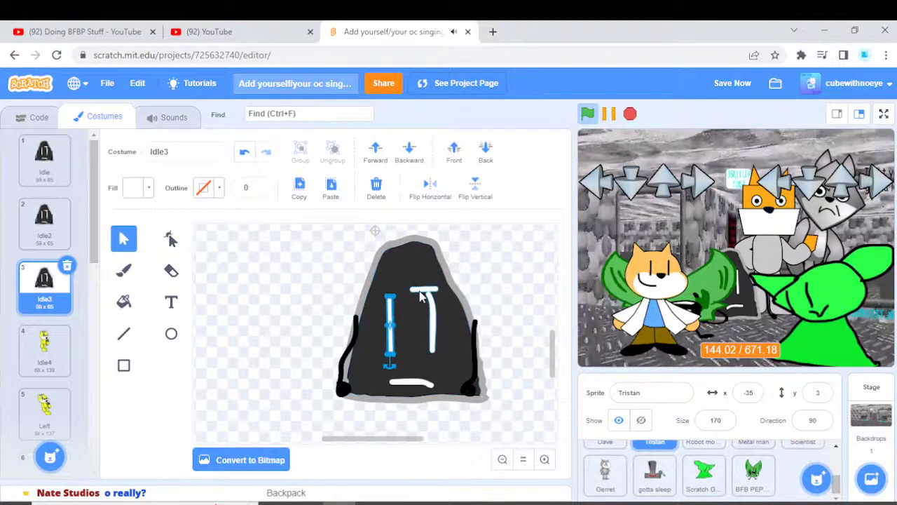
click(421, 295)
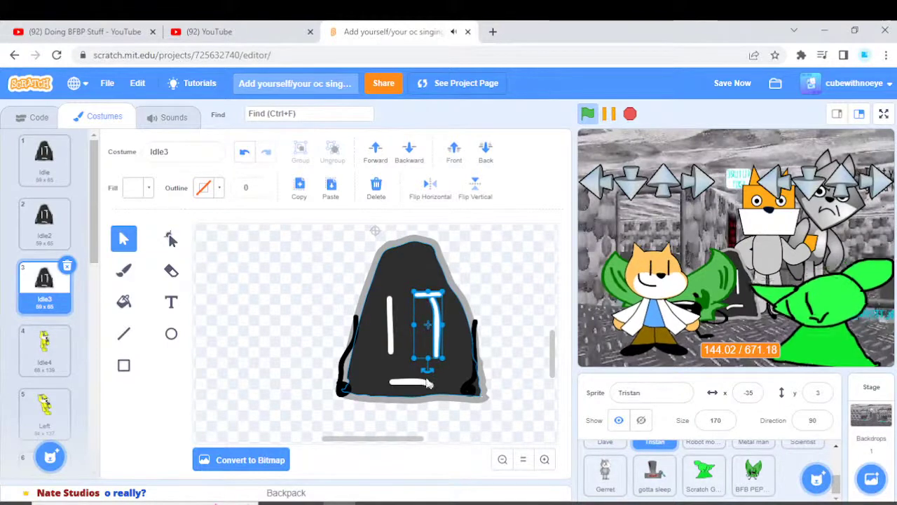
click(427, 385)
click(418, 385)
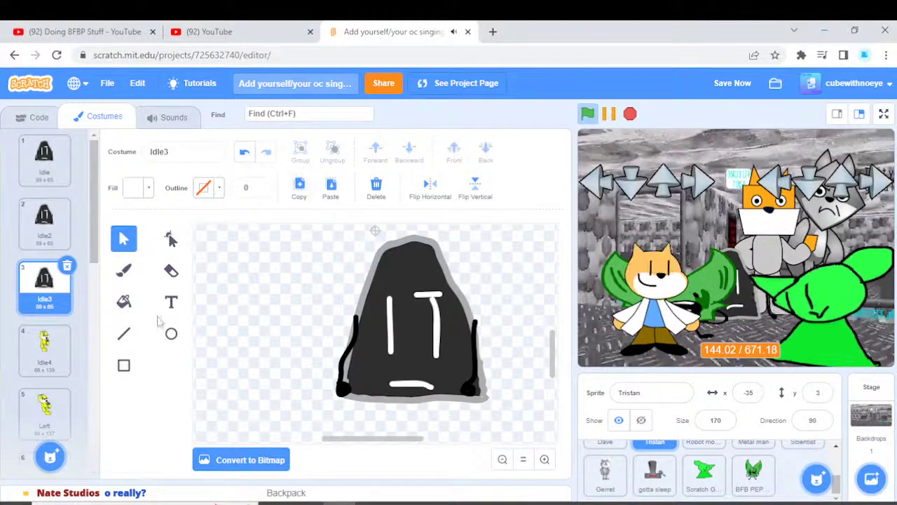
Replace the yellow character in the Idle4 costume with the gravestone copied from Idle3.
click(47, 351)
click(376, 188)
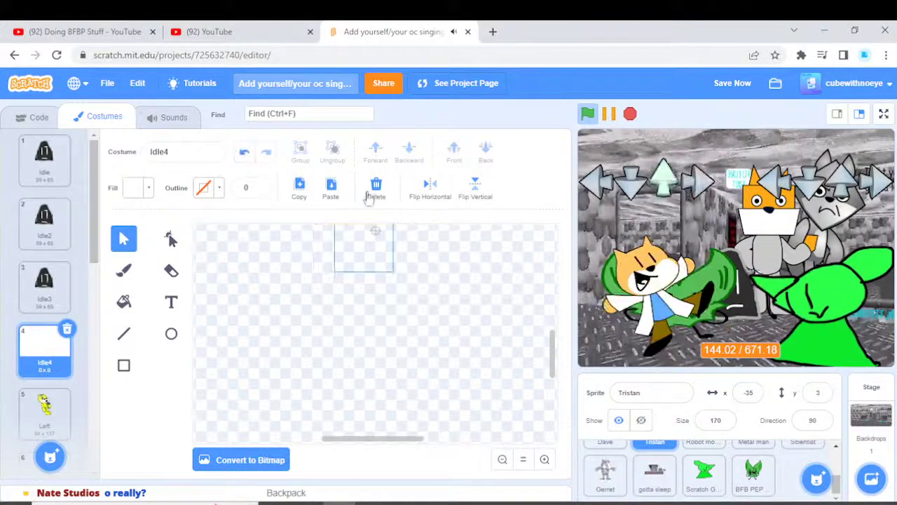
click(331, 188)
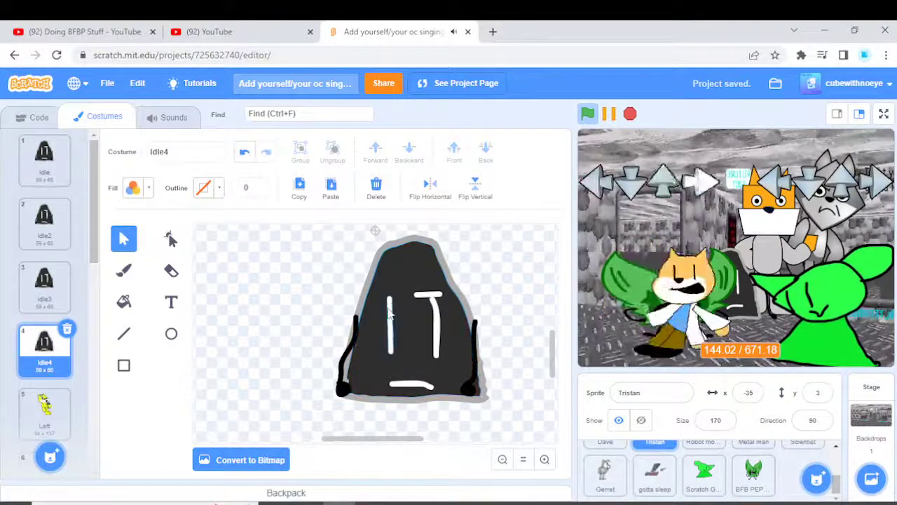
Move the eyes and mouth of the Idle4 gravestone slightly upward.
click(428, 303)
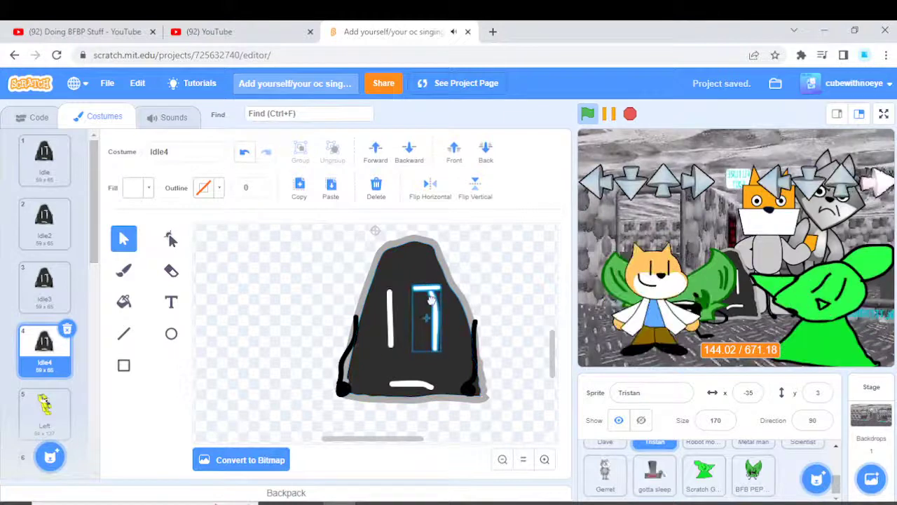
drag(412, 384, 412, 380)
key(Escape)
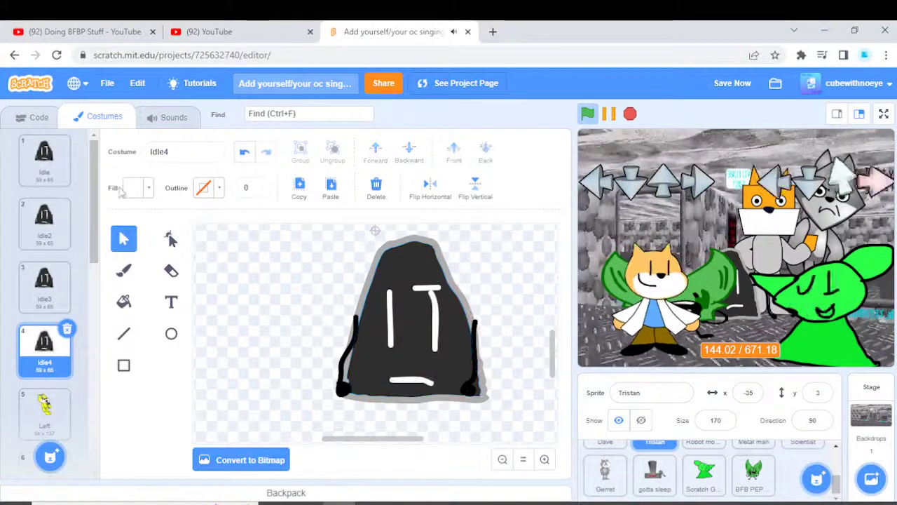
Compare Idle4 with the first Idle costume and nudge the Idle4 gravestone's left eye slightly downward to match.
click(46, 181)
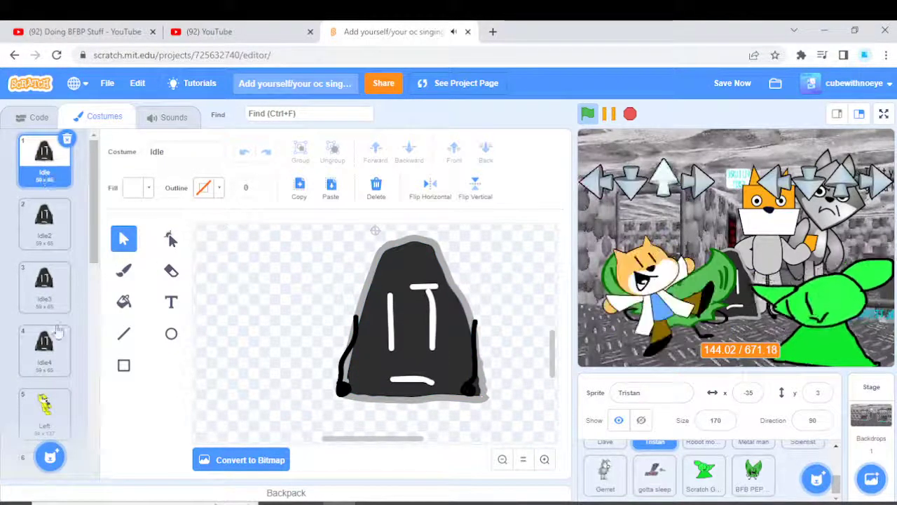
click(49, 344)
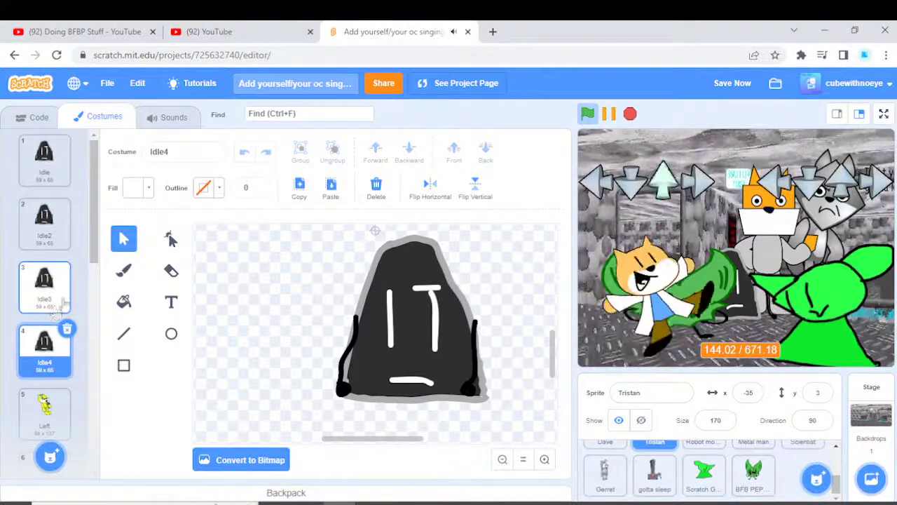
click(391, 318)
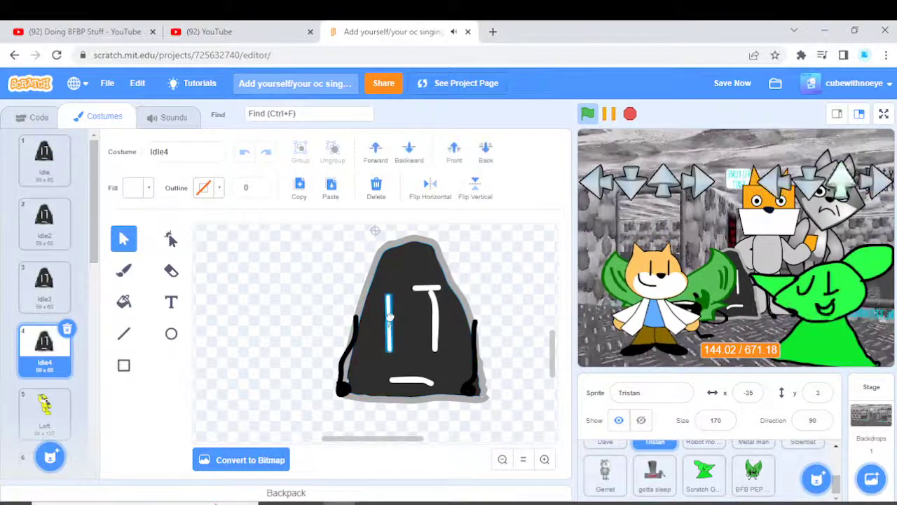
click(43, 354)
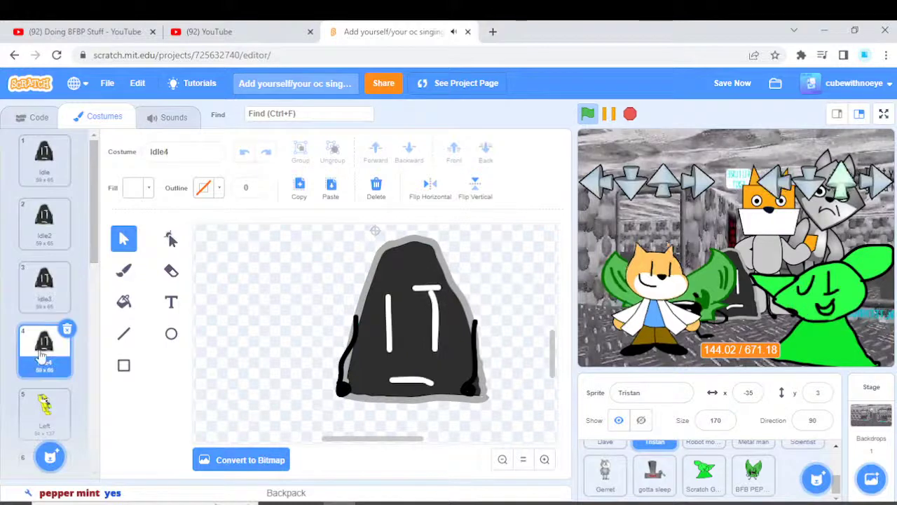
Replace the yellow character in the Left costume with the gravestone character copied from Idle.
click(47, 168)
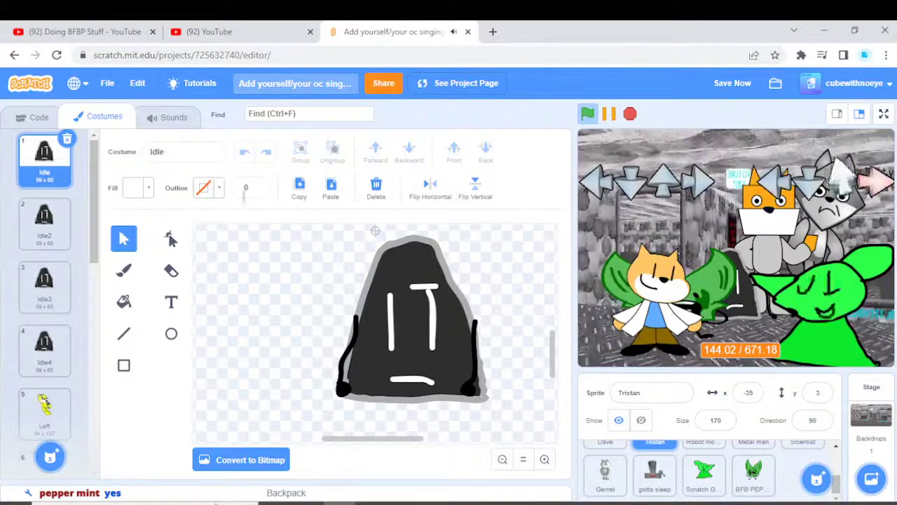
scroll(45, 281, down, 5)
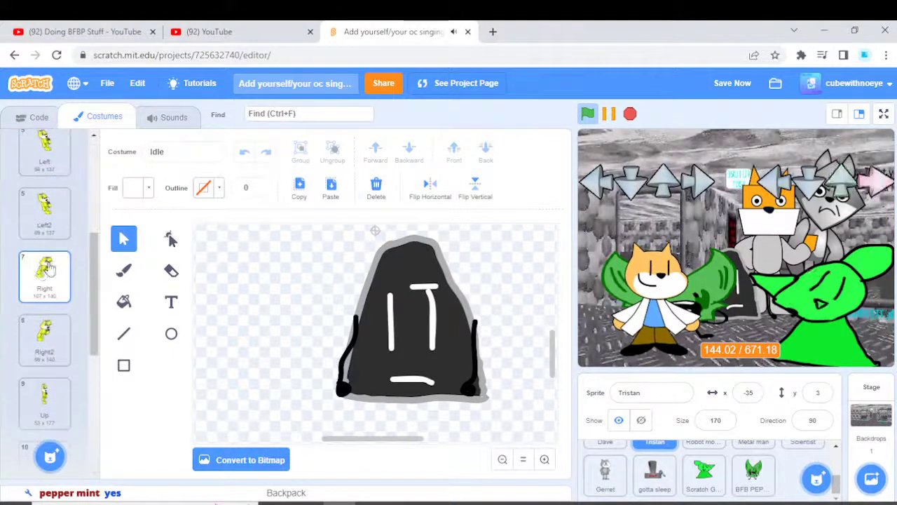
scroll(44, 281, up, 4)
click(44, 279)
key(ctrl+a)
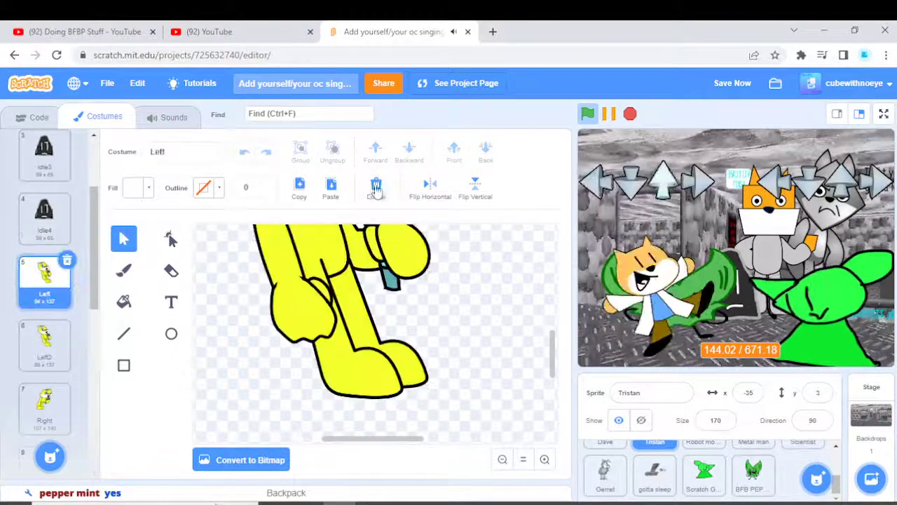
click(375, 186)
click(330, 186)
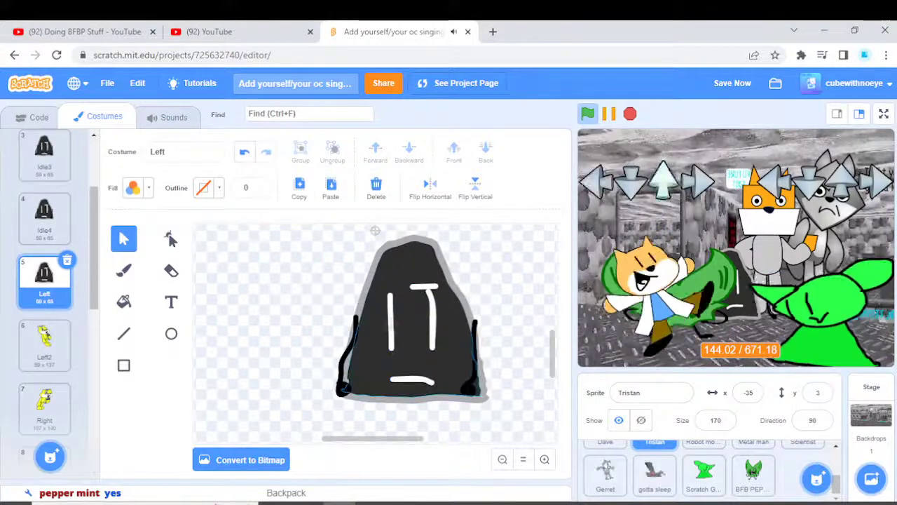
click(377, 293)
Replace the left-side arm in the Left costume with a black brush-drawn arm reaching outward and up to a round fist.
click(335, 363)
click(339, 361)
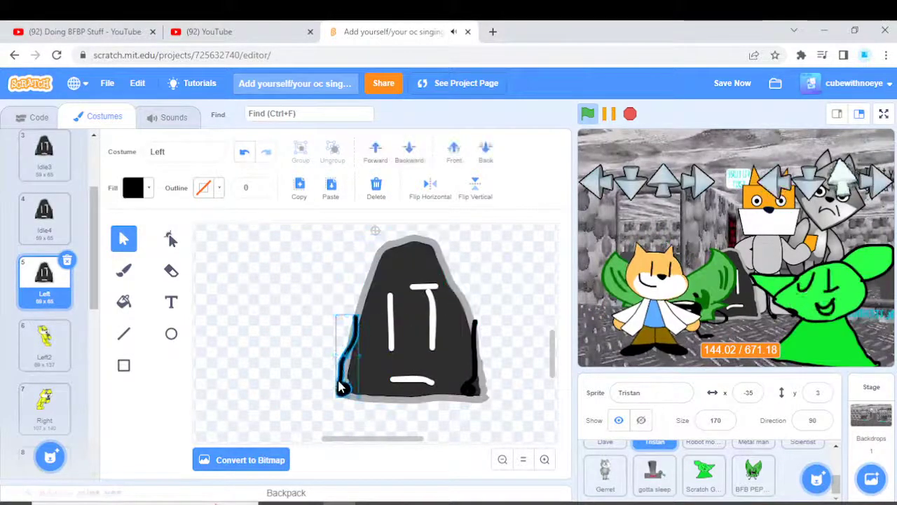
key(Delete)
click(123, 271)
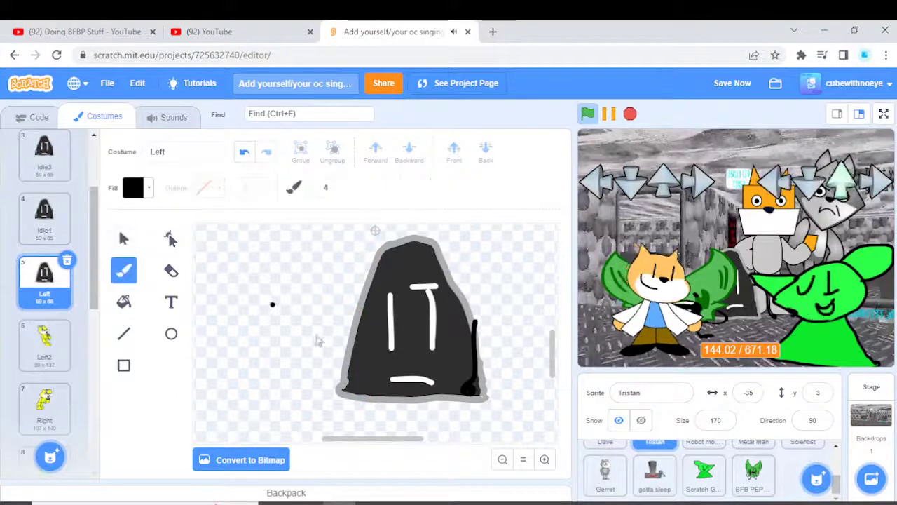
drag(350, 337, 337, 338)
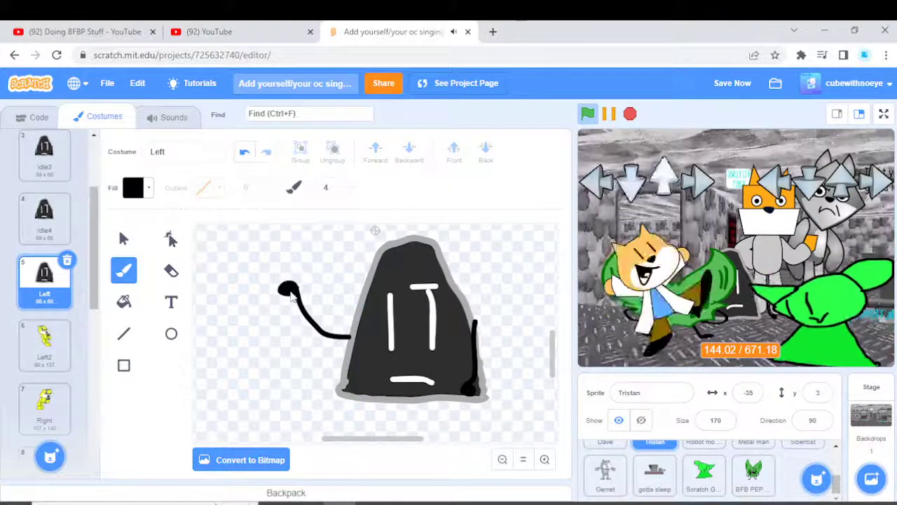
Delete both eyes, the eyebrow and the mouth from the gravestone in the Left costume.
click(124, 239)
click(391, 322)
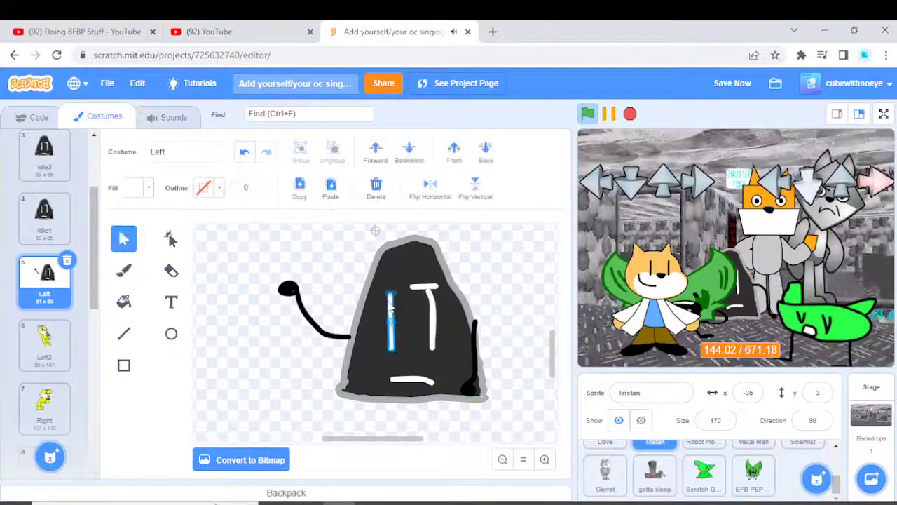
click(376, 184)
click(428, 293)
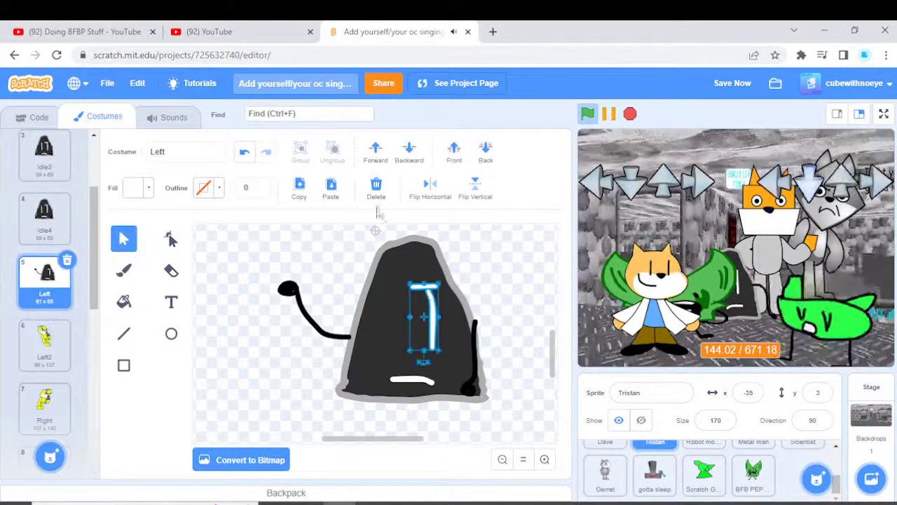
click(375, 184)
click(412, 380)
click(375, 184)
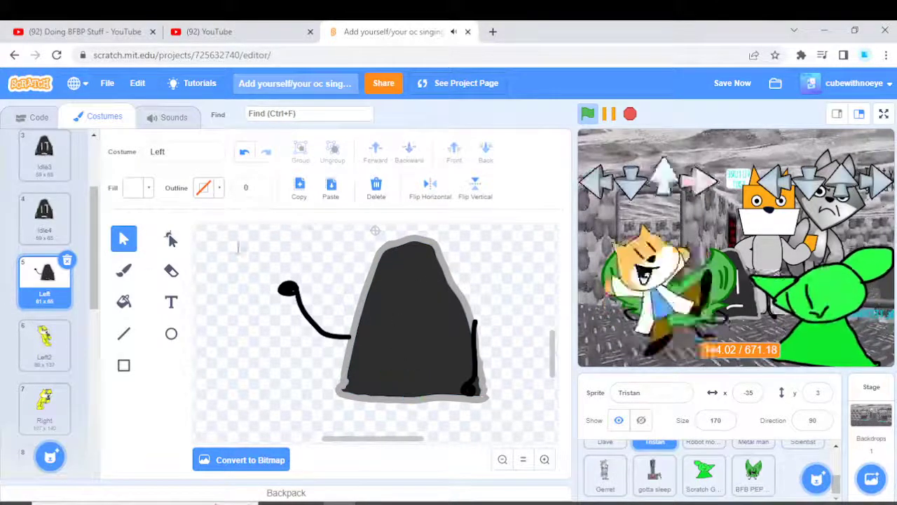
Brush a new white face onto the Left gravestone: two slightly slanted eyes, a short eyebrow over the right-side eye and an open mouth.
key(b)
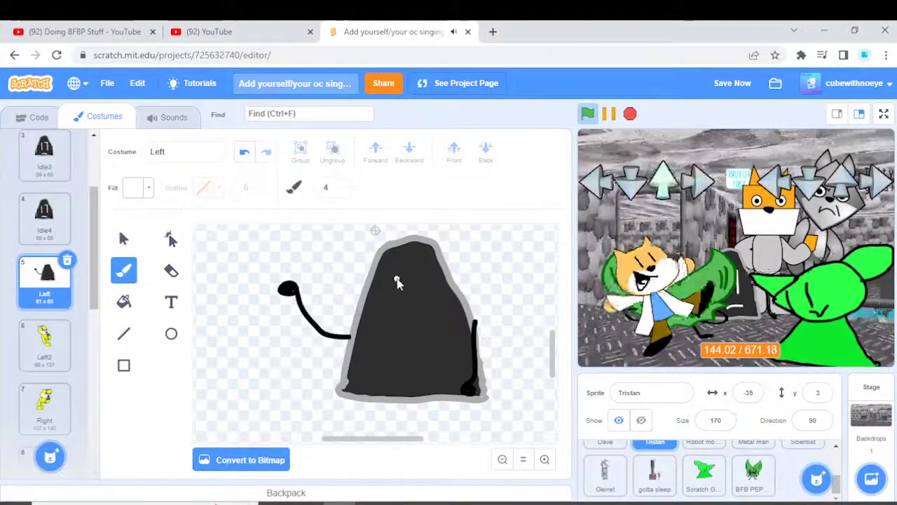
drag(396, 335, 392, 340)
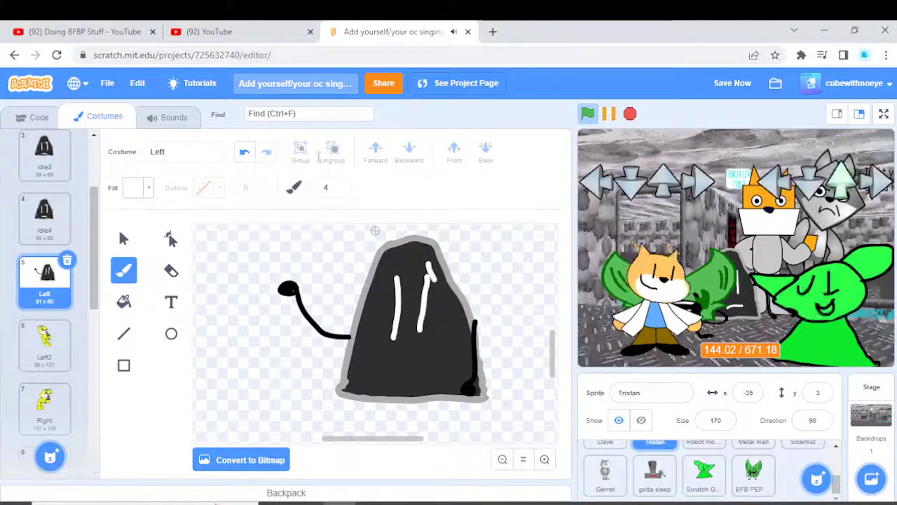
key(ctrl+z)
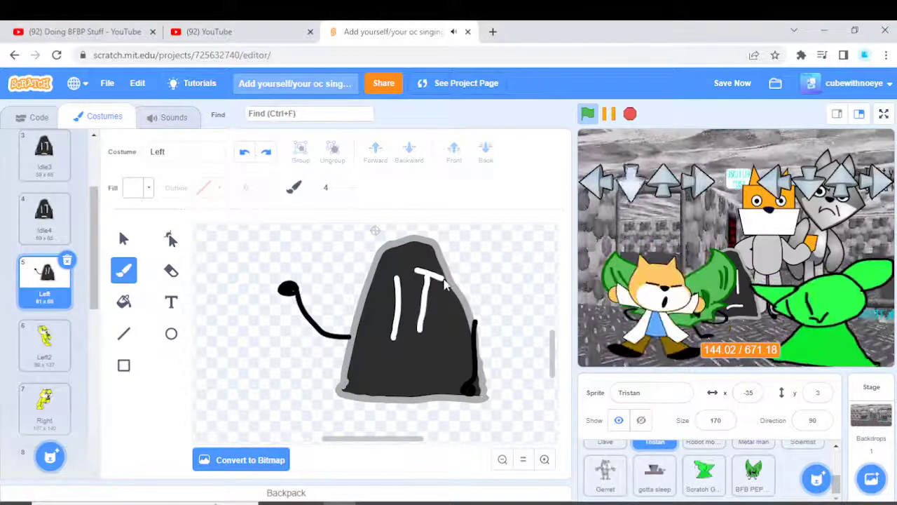
click(243, 154)
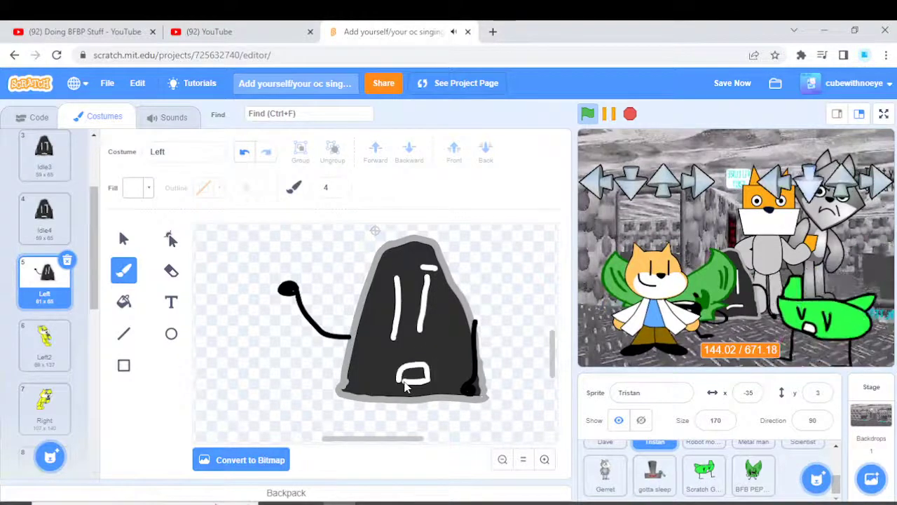
Replace the right-side arm in the Left costume with a black brush-drawn arm curving outward and down to a round fist.
key(ctrl+a)
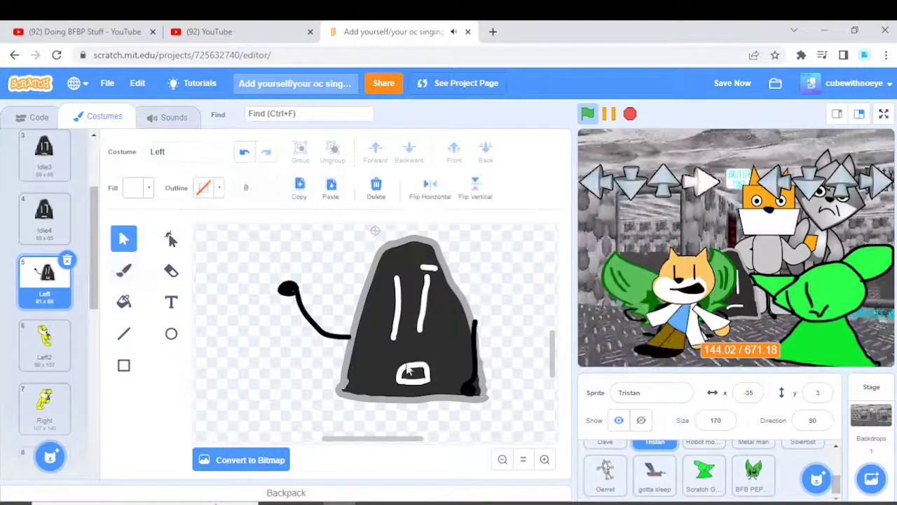
click(472, 348)
click(386, 198)
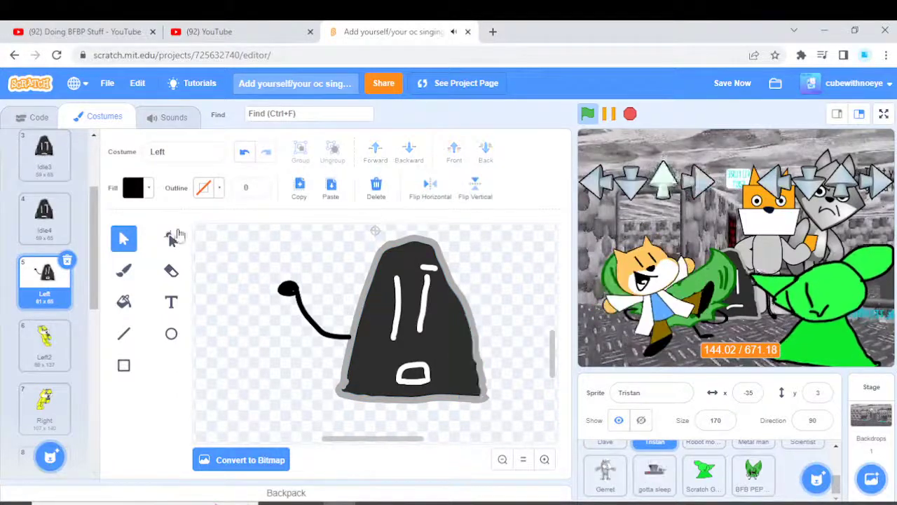
key(b)
drag(475, 335, 519, 356)
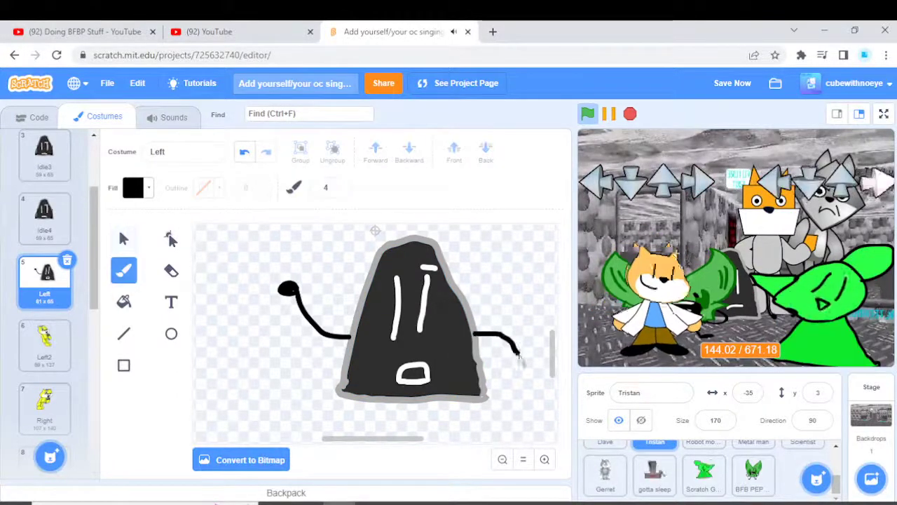
click(493, 347)
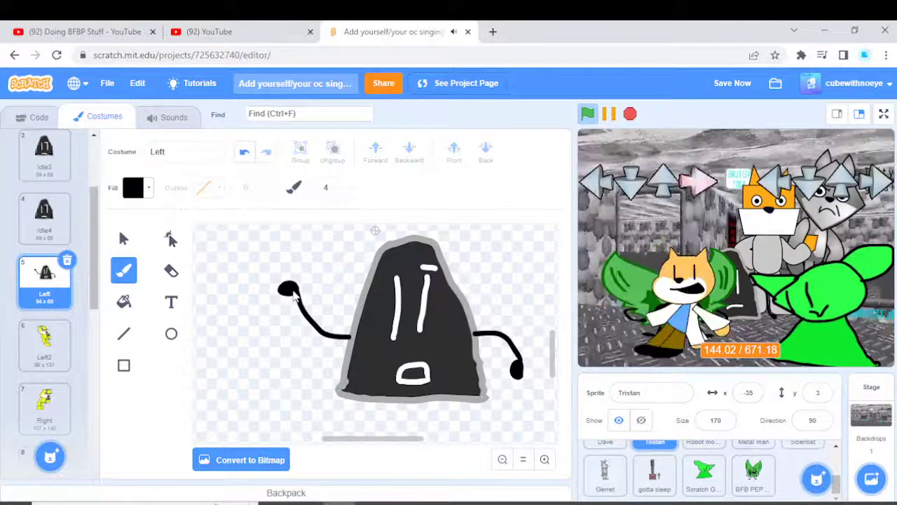
Replace the yellow character in the Left2 costume with the gravestone character copied from Left.
click(125, 241)
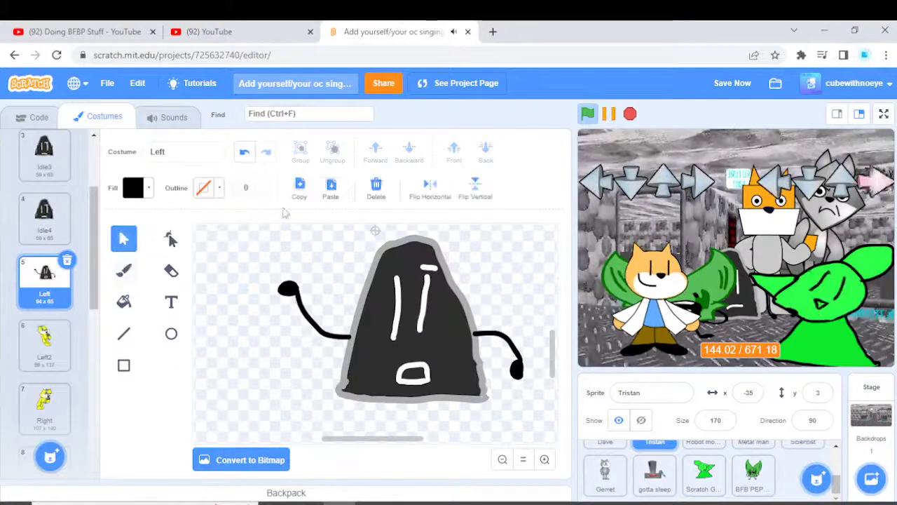
click(59, 356)
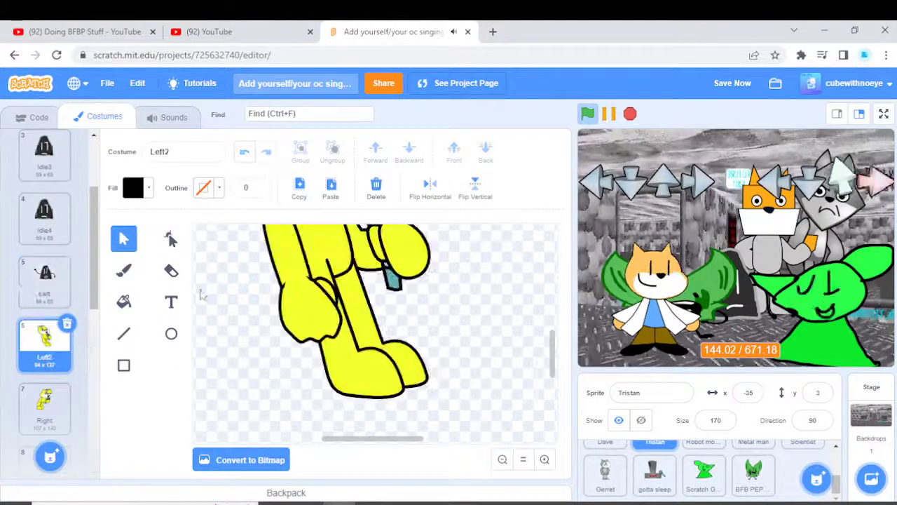
click(374, 188)
click(331, 188)
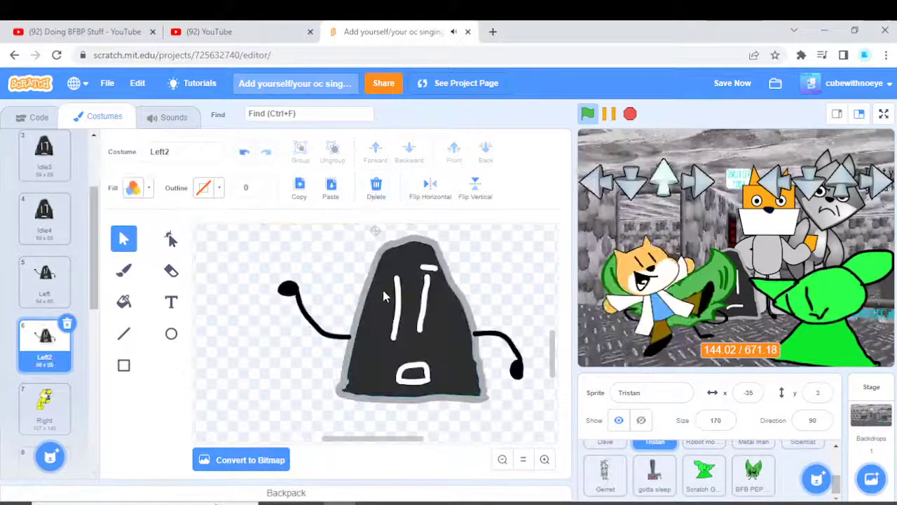
Shift the eyes, eyebrow and mouth of the Left2 gravestone slightly upward and nudge its left-side arm slightly outward.
click(423, 300)
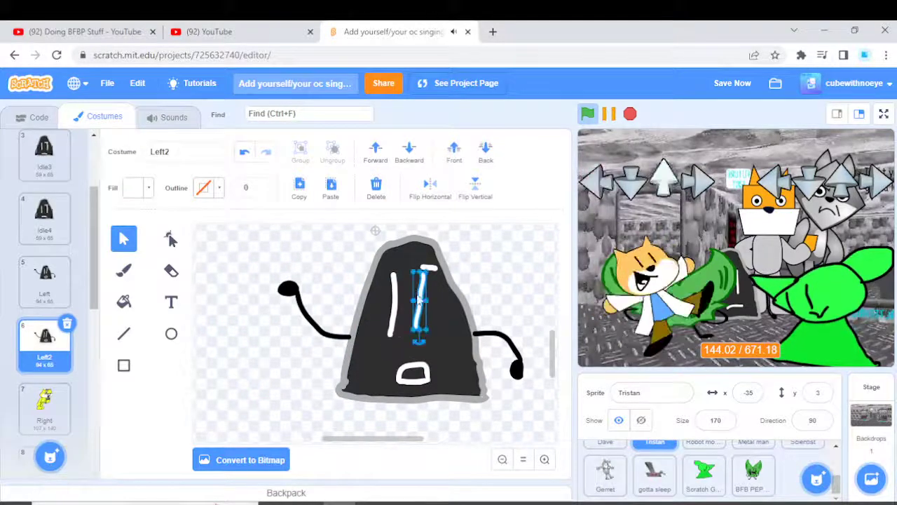
click(425, 265)
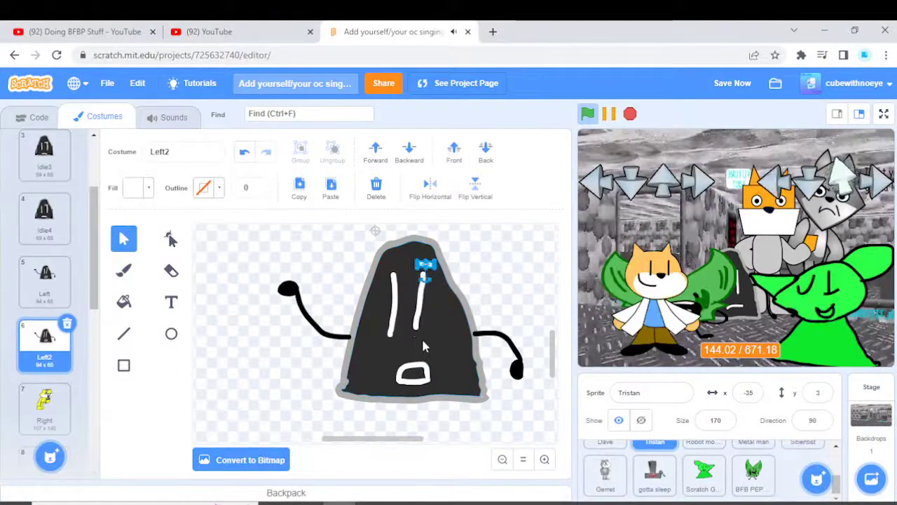
click(415, 372)
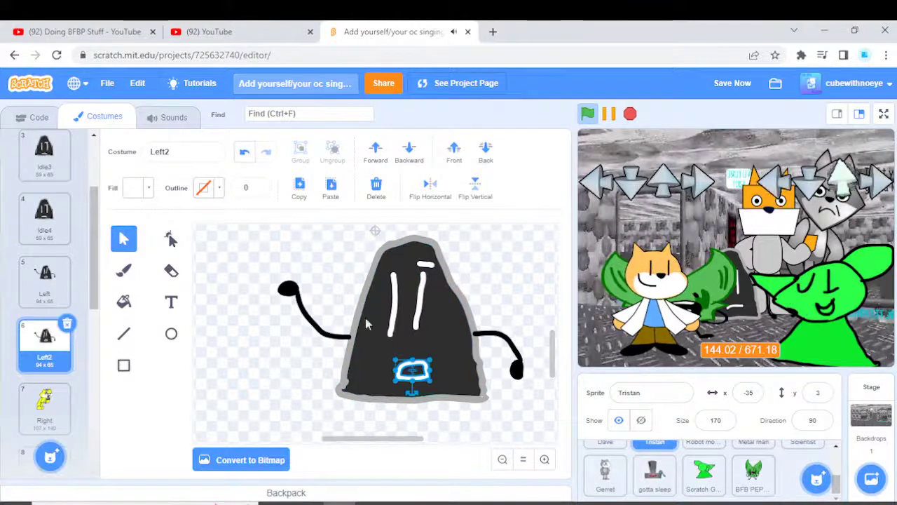
click(315, 290)
click(306, 311)
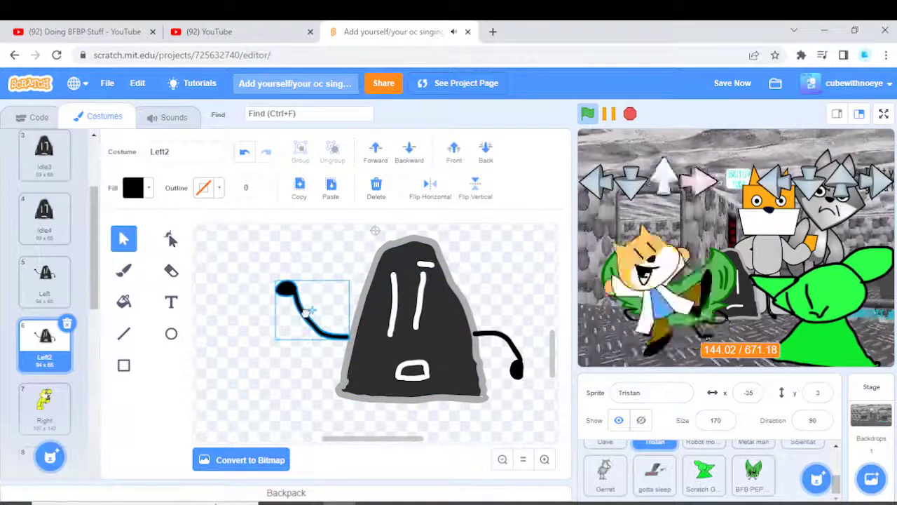
click(329, 365)
click(495, 342)
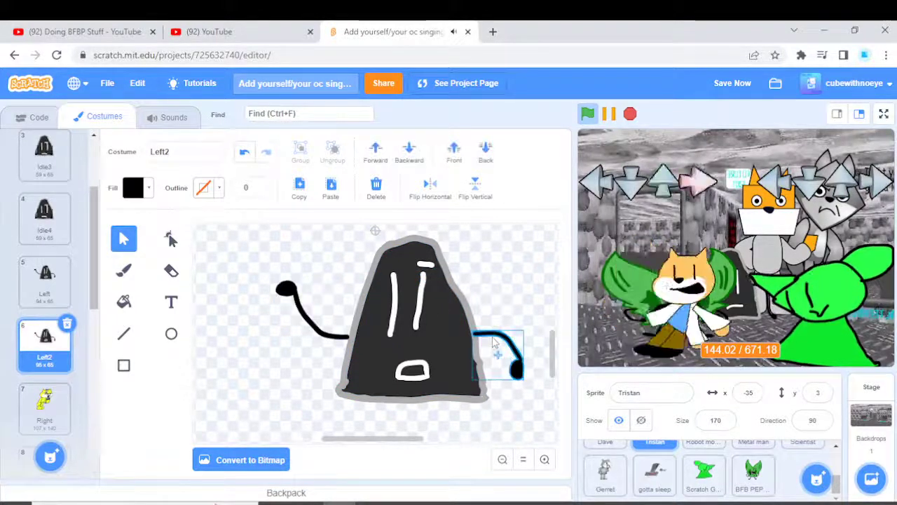
Check the YouTube livestream chat and return to the Scratch project.
click(21, 32)
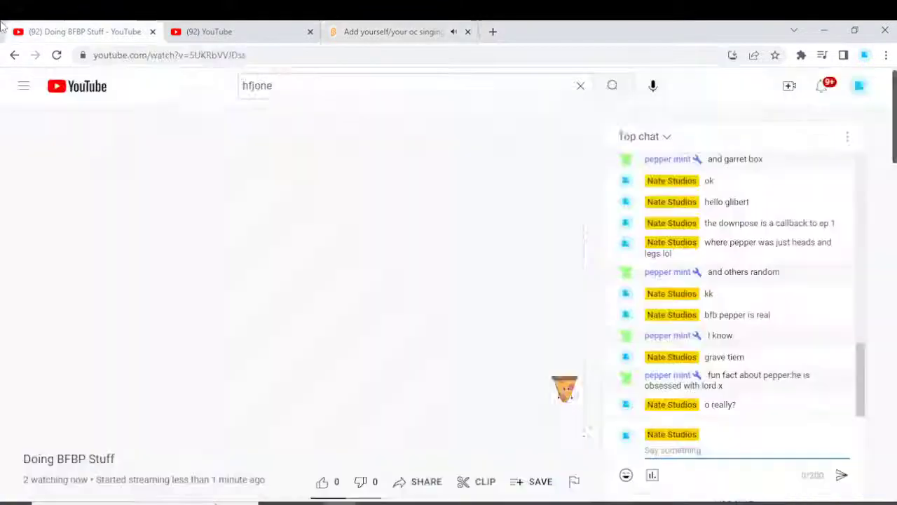
click(404, 29)
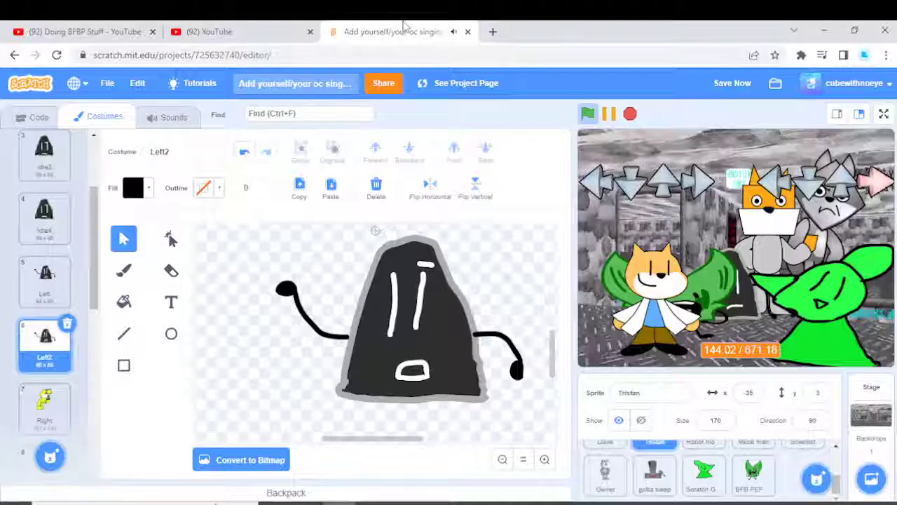
Restart the project and replace the yellow character in the Right costume with the gravestone character copied from Idle.
scroll(42, 175, up, 3)
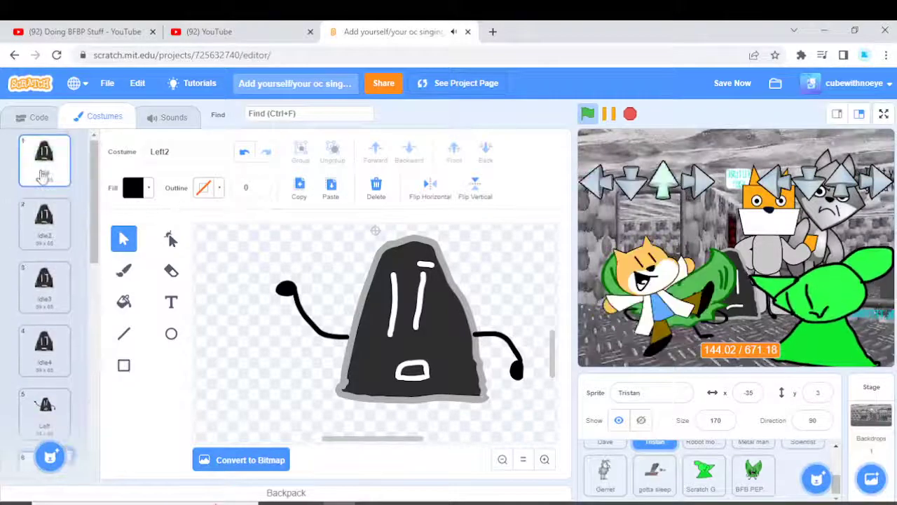
click(43, 175)
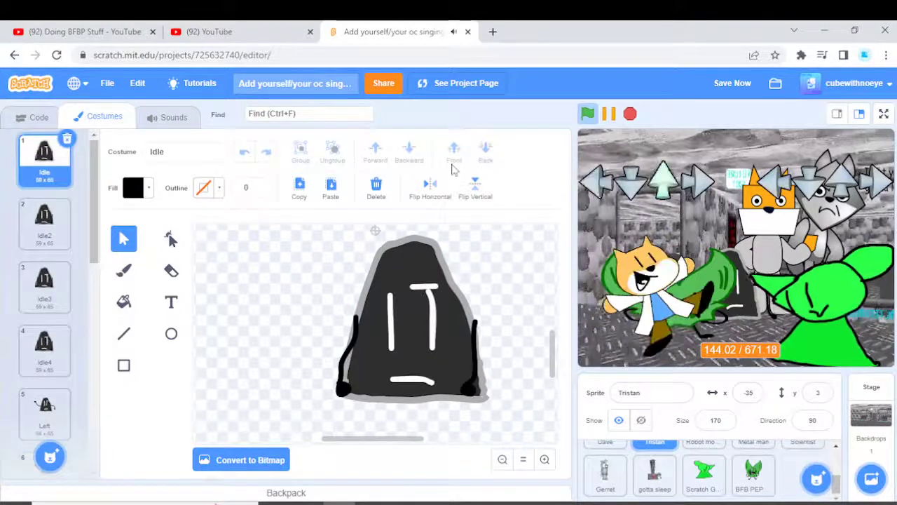
click(589, 117)
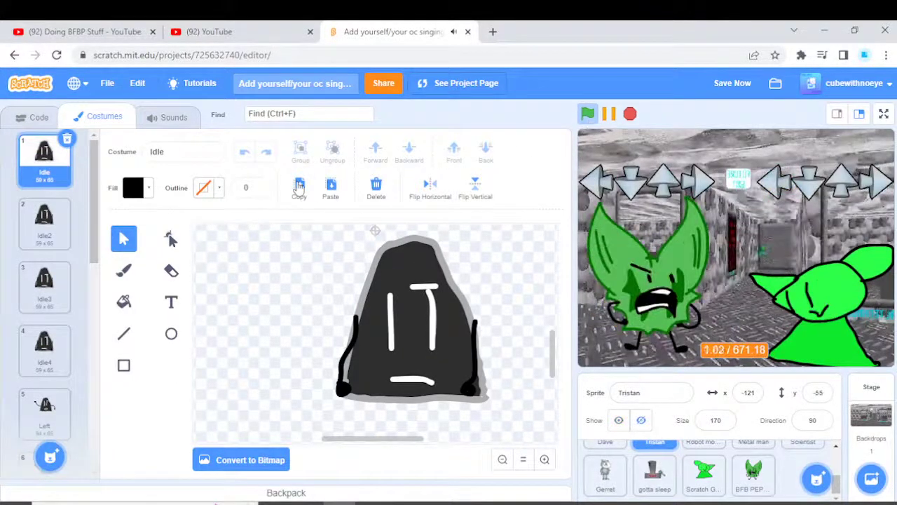
scroll(42, 267, down, 5)
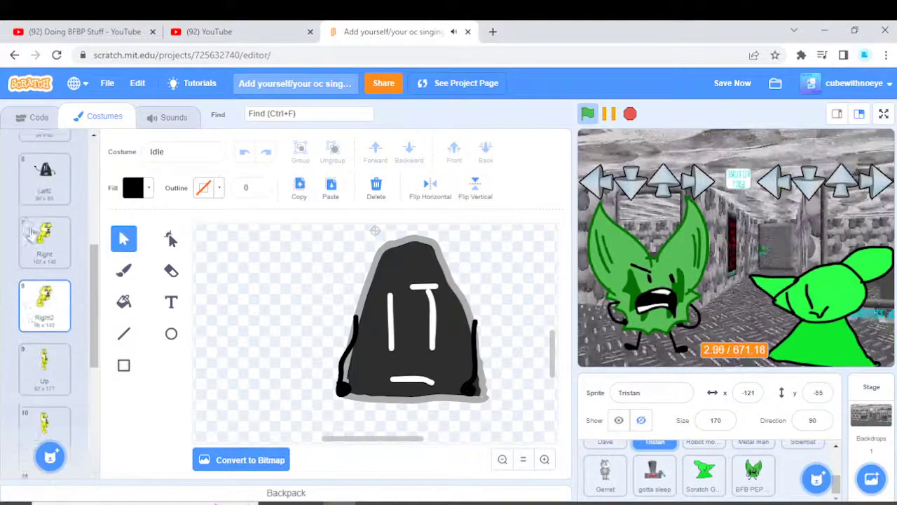
click(28, 231)
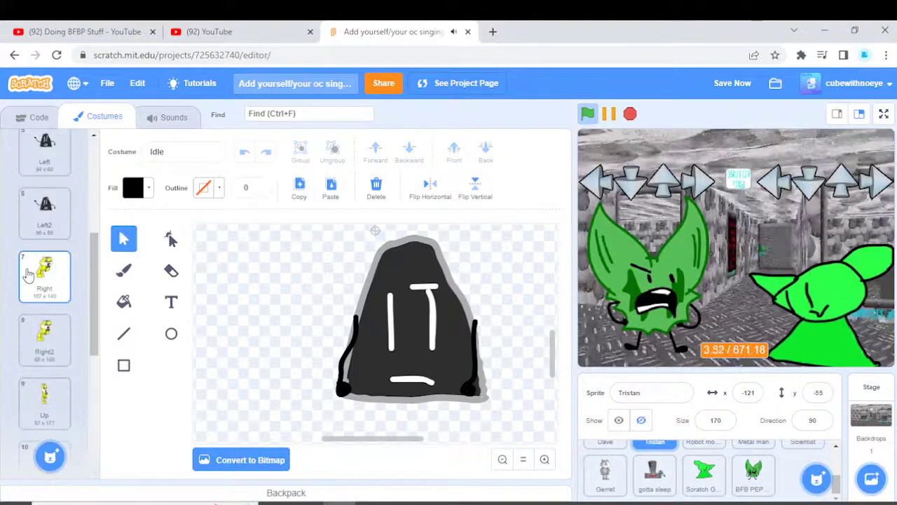
click(371, 191)
click(330, 188)
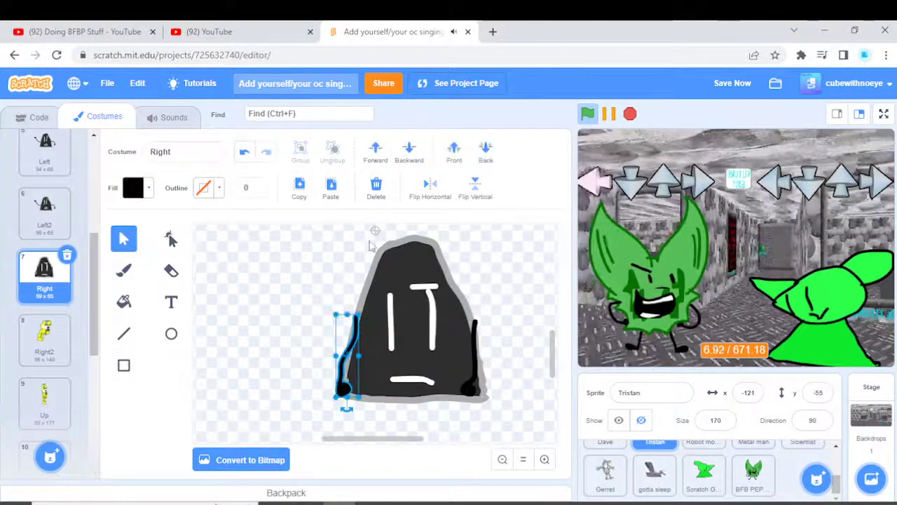
Delete both hanging arms from the gravestone in the Right costume.
click(376, 186)
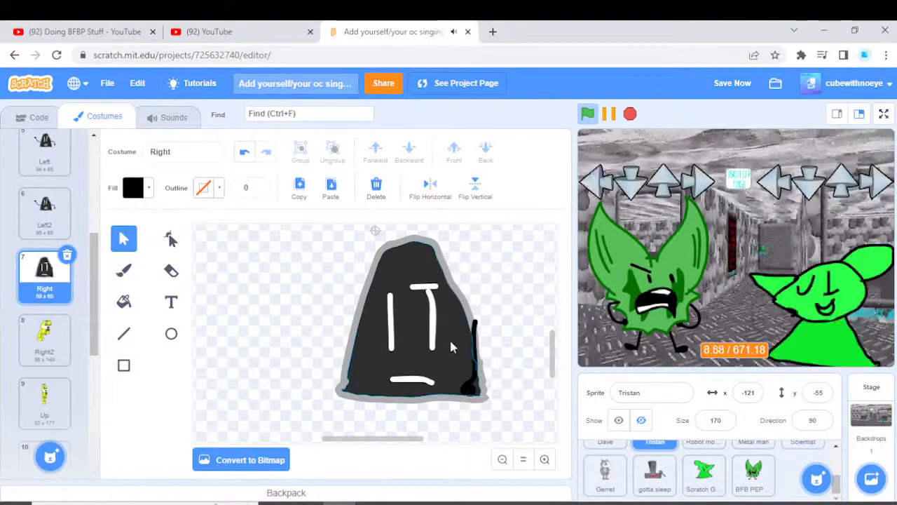
click(473, 354)
click(387, 195)
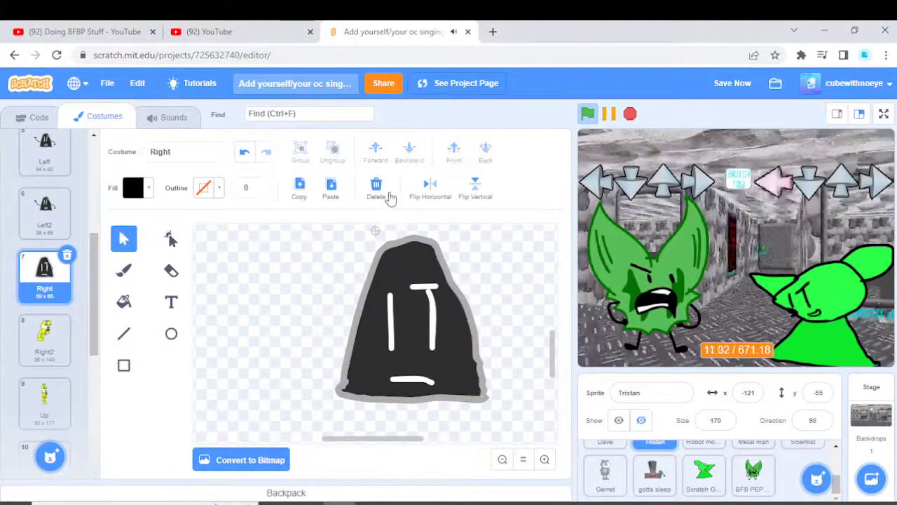
Brush two black arms onto the Right gravestone, the right-side one reaching outward and the left-side one bending down to a round fist.
click(127, 271)
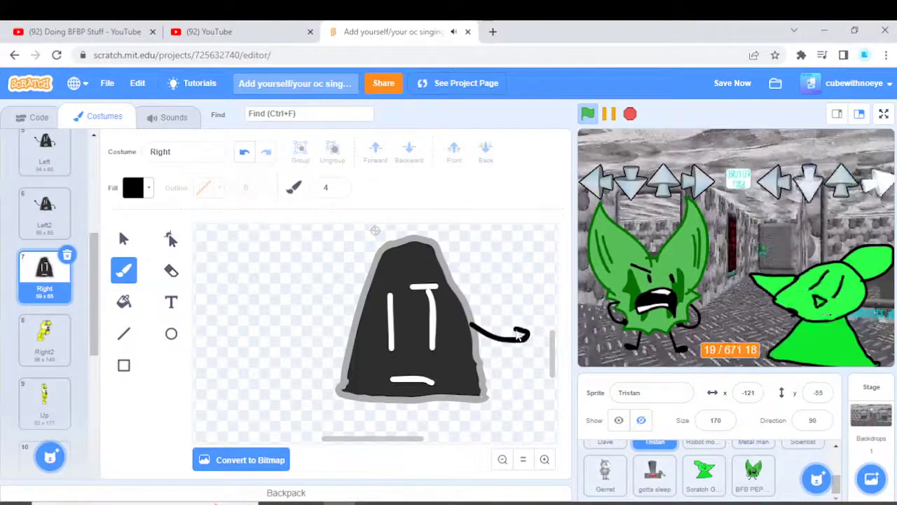
drag(529, 339, 525, 341)
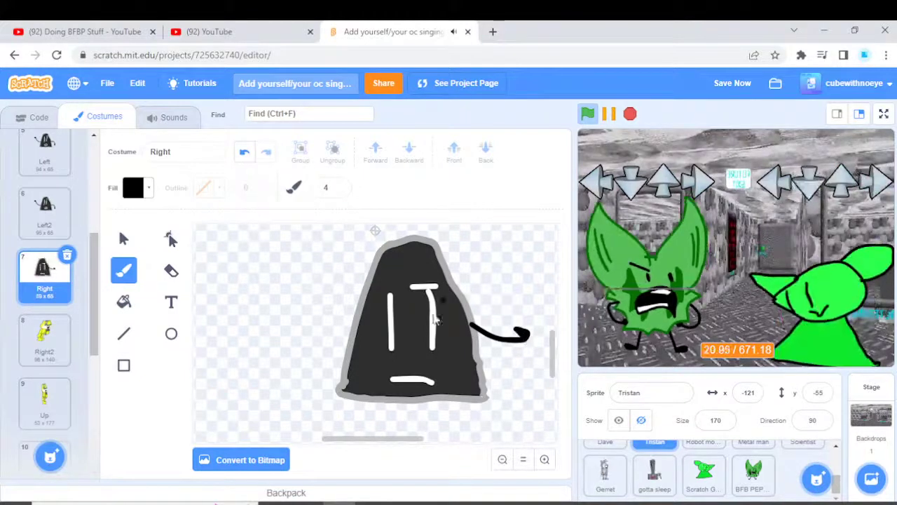
drag(354, 321, 329, 371)
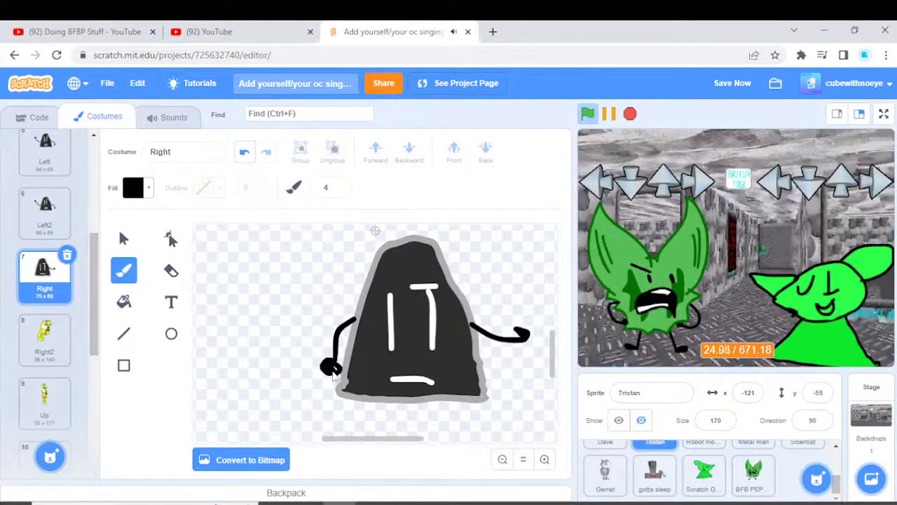
Replace the right-side arm of the Right gravestone with a straight black arm ending in a filled, pointing hand.
click(125, 238)
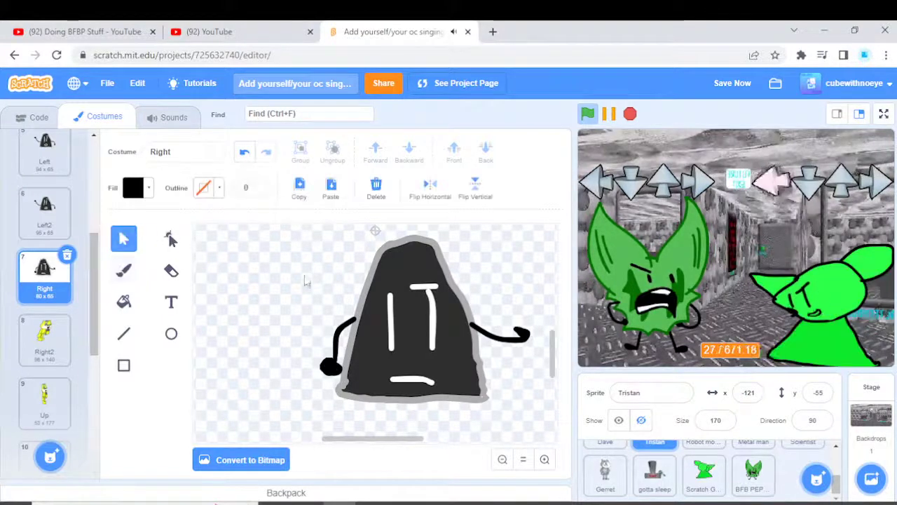
click(383, 202)
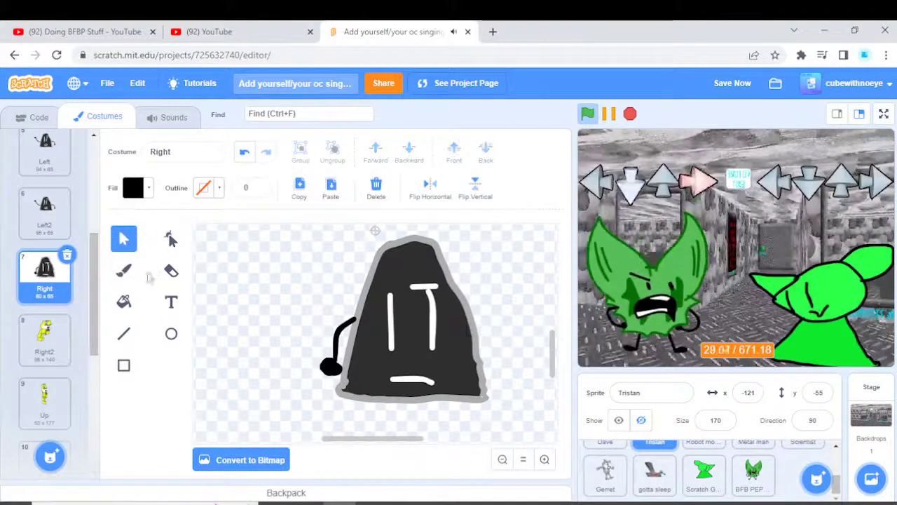
click(124, 270)
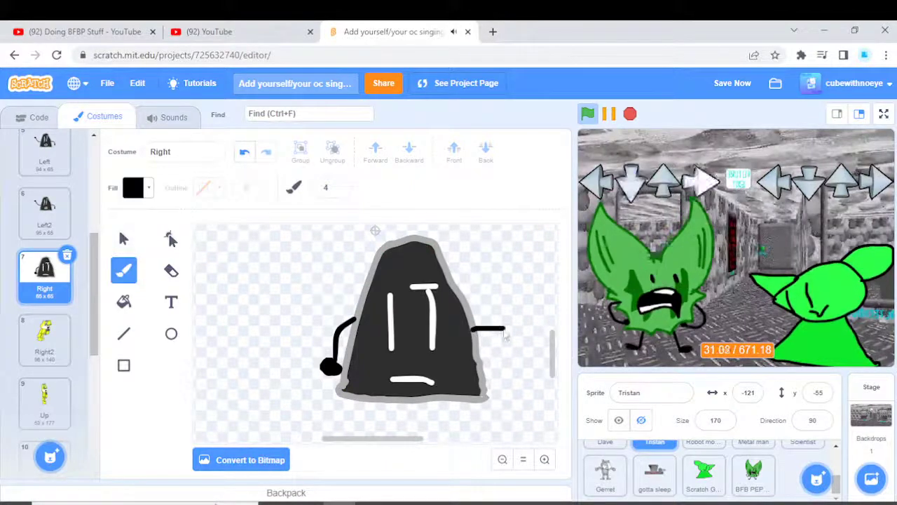
mouse_move(505, 337)
mouse_down()
mouse_move(523, 314)
mouse_move(535, 323)
mouse_move(517, 330)
mouse_move(545, 320)
mouse_move(527, 325)
mouse_up()
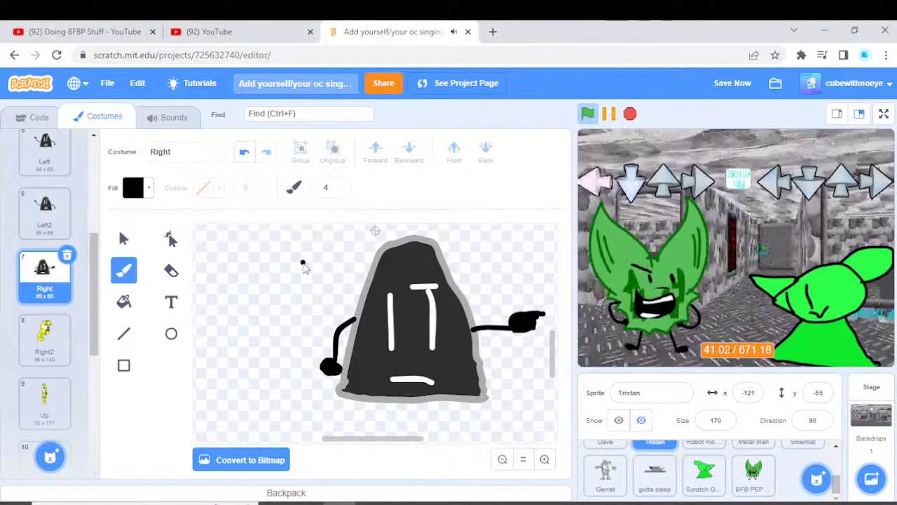
Delete both white eyes, including the eyebrow stroke, and the mouth from the gravestone in the Right costume.
click(123, 239)
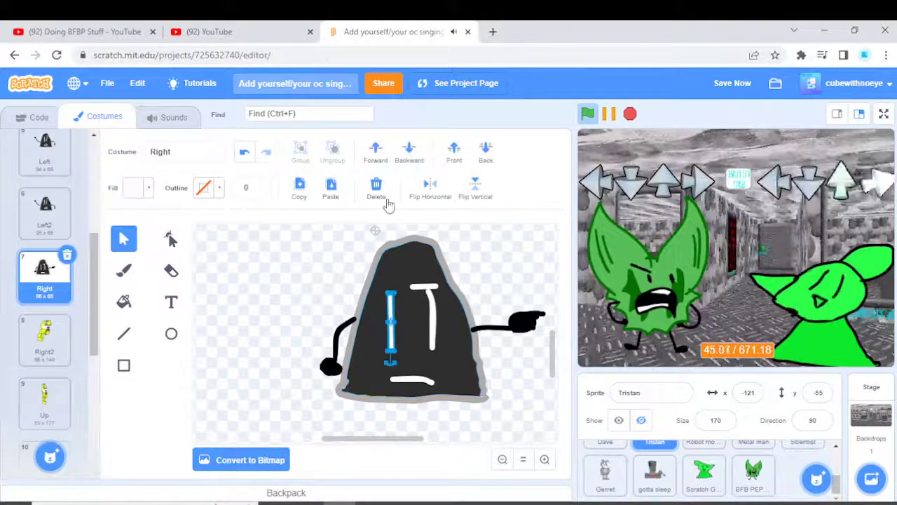
click(435, 298)
click(431, 298)
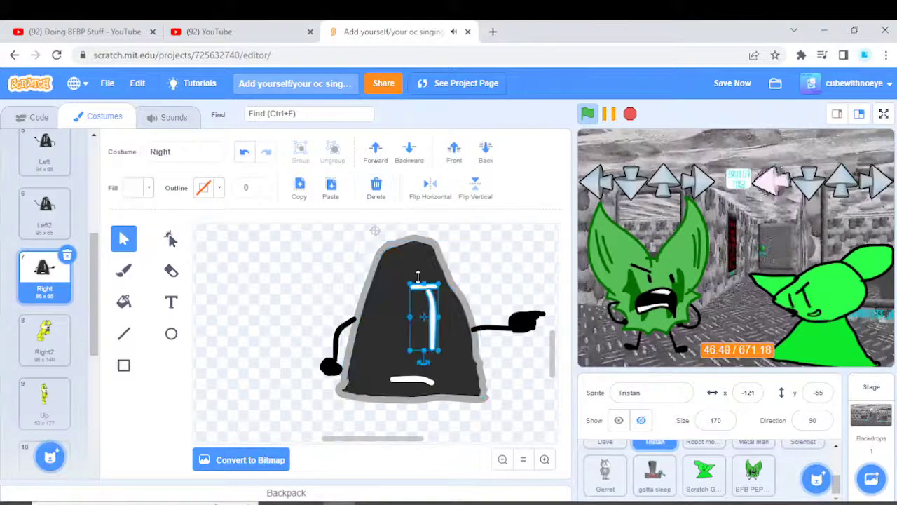
click(376, 186)
click(417, 391)
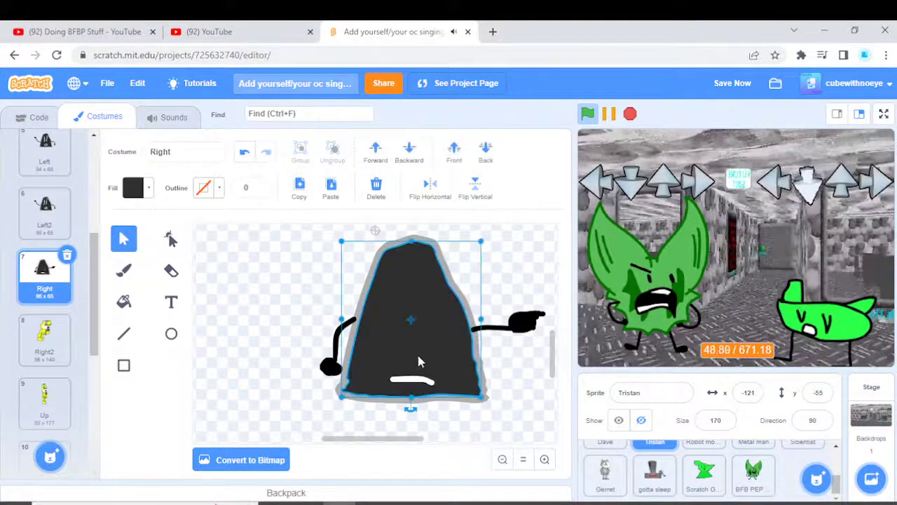
click(415, 381)
click(380, 199)
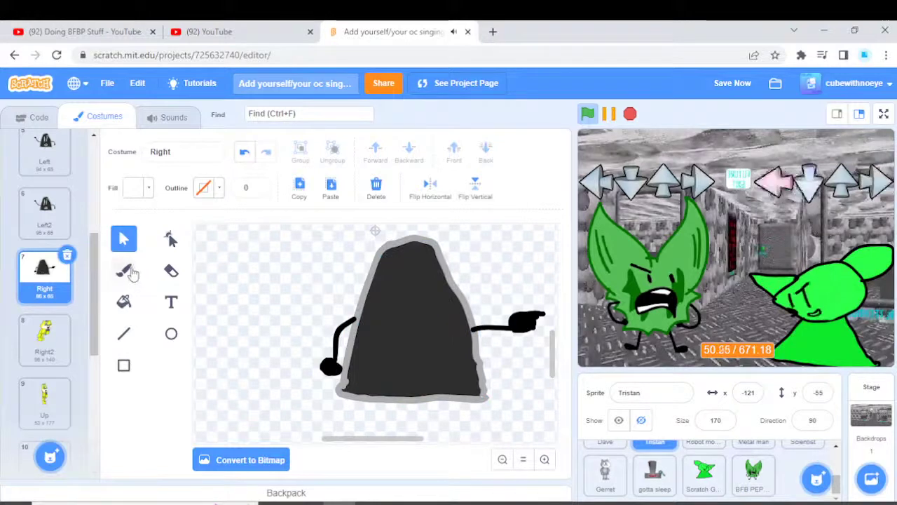
Brush a white face toward the gravestone's right edge: an I-shaped eye, a plain vertical eye and an open oval mouth.
click(132, 273)
mouse_move(430, 295)
mouse_down()
mouse_move(435, 349)
mouse_move(441, 342)
mouse_up()
mouse_move(415, 293)
mouse_down()
mouse_move(443, 291)
mouse_move(459, 340)
mouse_up()
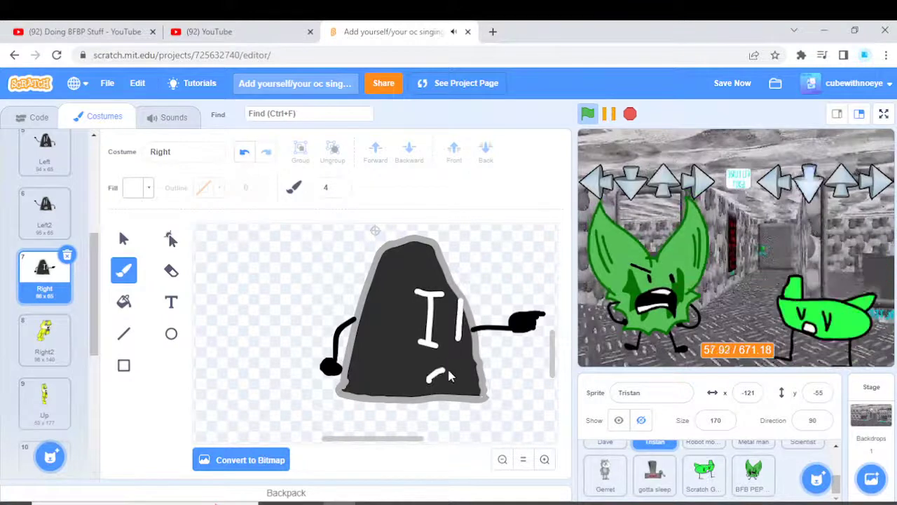
drag(449, 376, 445, 388)
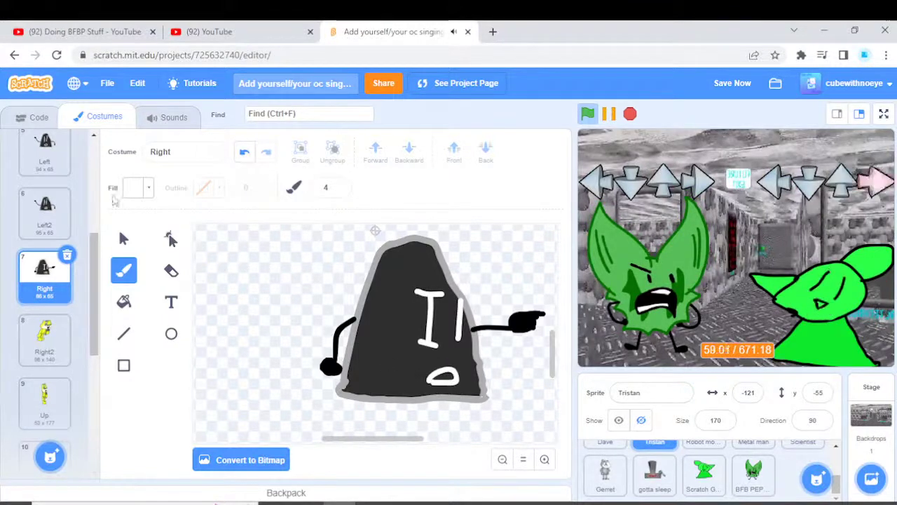
click(123, 239)
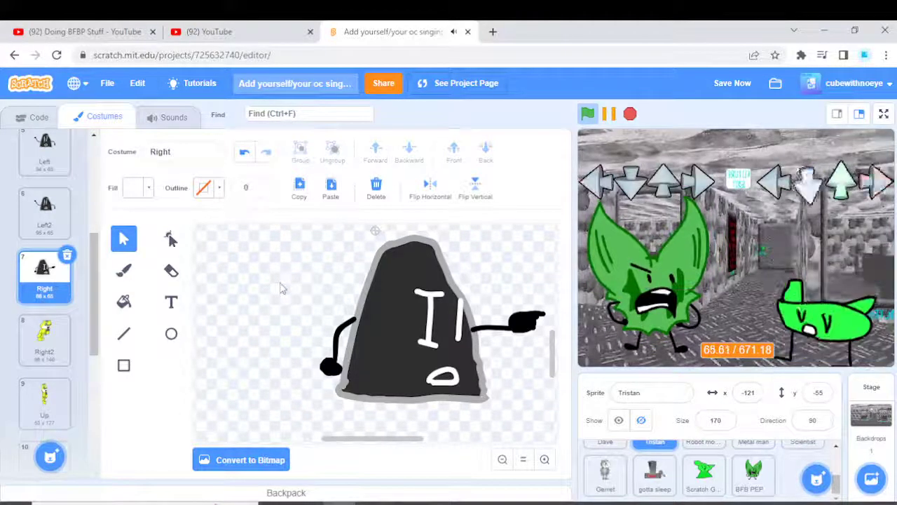
Switch to the YouTube livestream and post "grave pretty kool" in its chat.
click(103, 28)
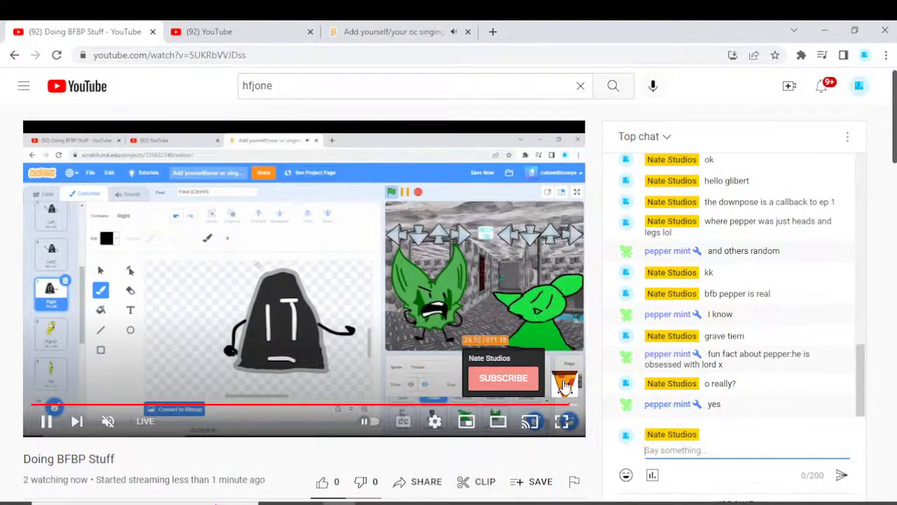
text(grave)
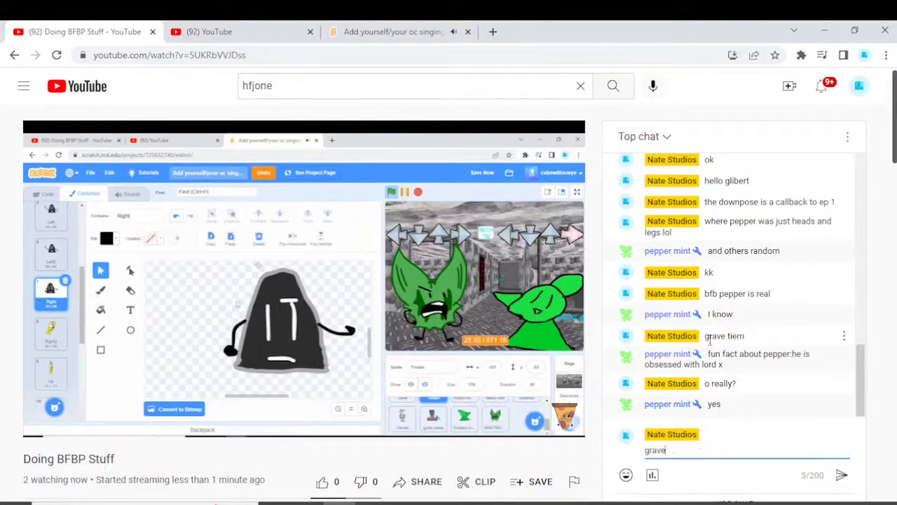
text( pretty k)
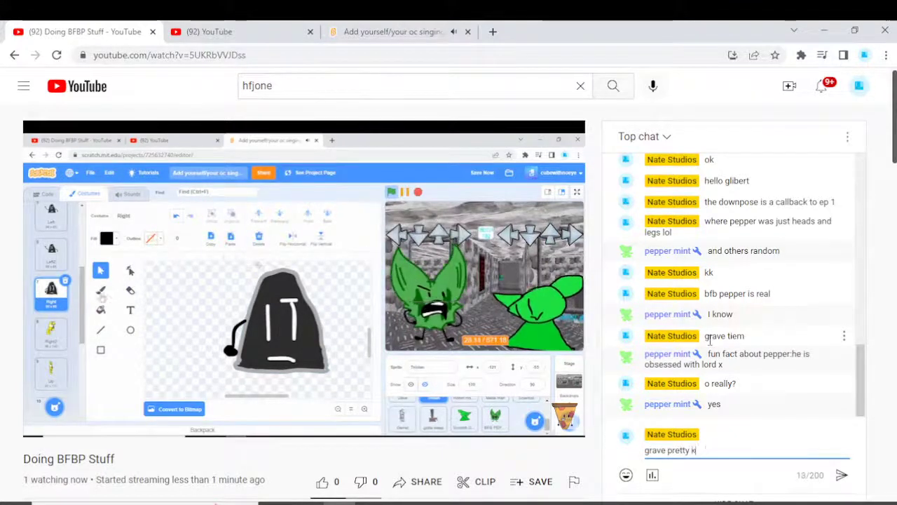
text(ool)
key(Return)
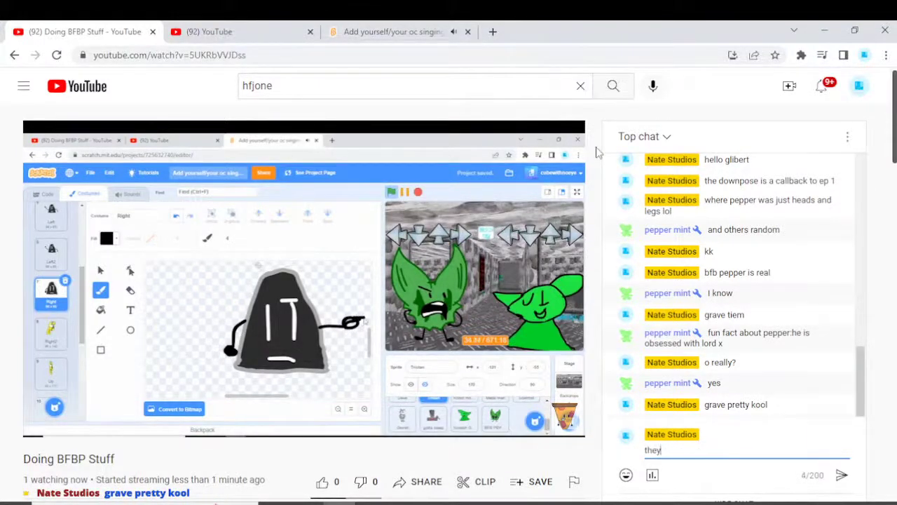
Post "they've interacted once" in the livestream chat and return to the Scratch project.
text(they've inter)
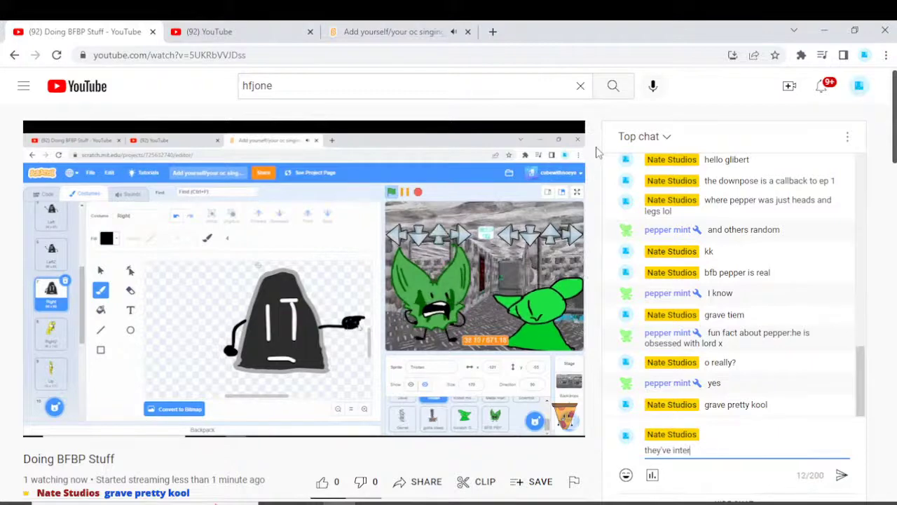
text(acted once)
key(Return)
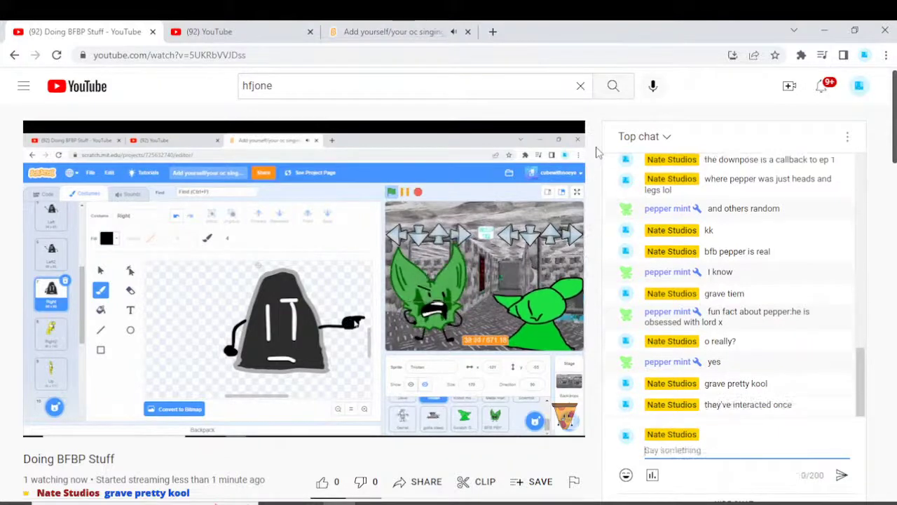
click(406, 32)
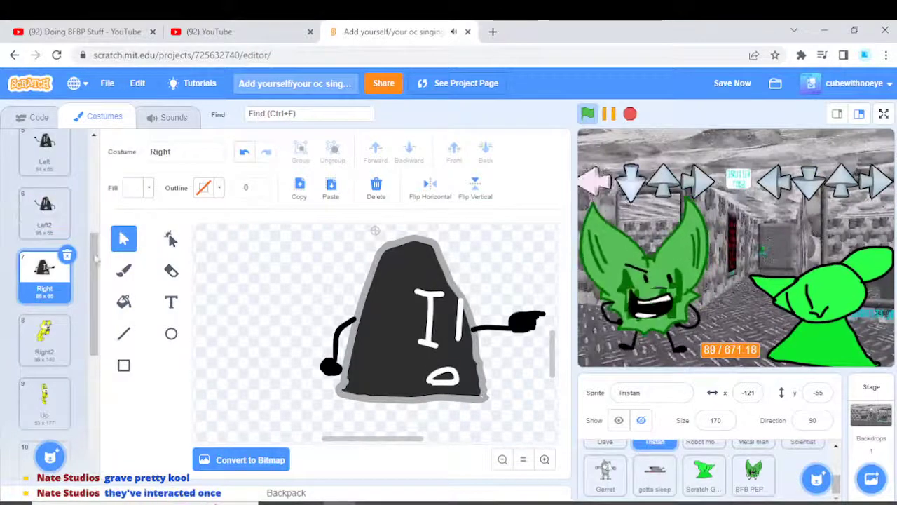
Replace the yellow character in the Right2 costume with the gravestone copied from the Right costume.
scroll(273, 224, up, 2)
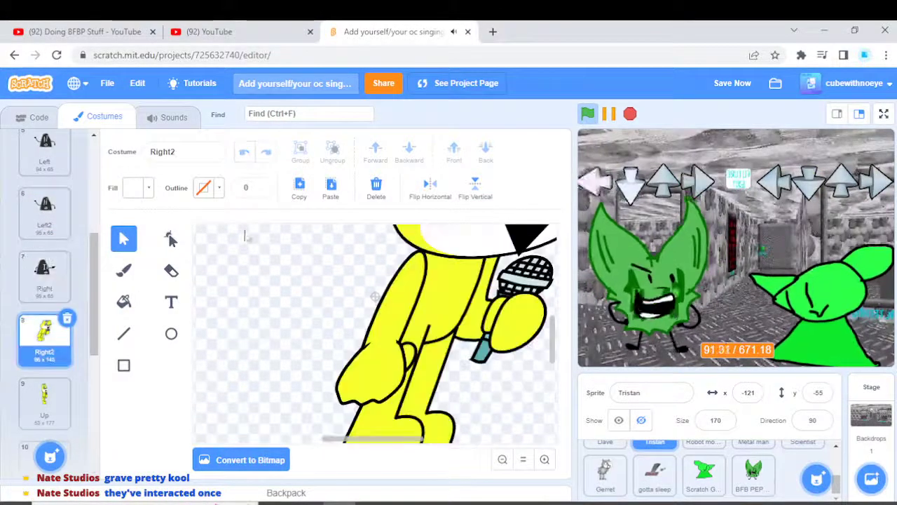
click(376, 188)
key(ctrl+v)
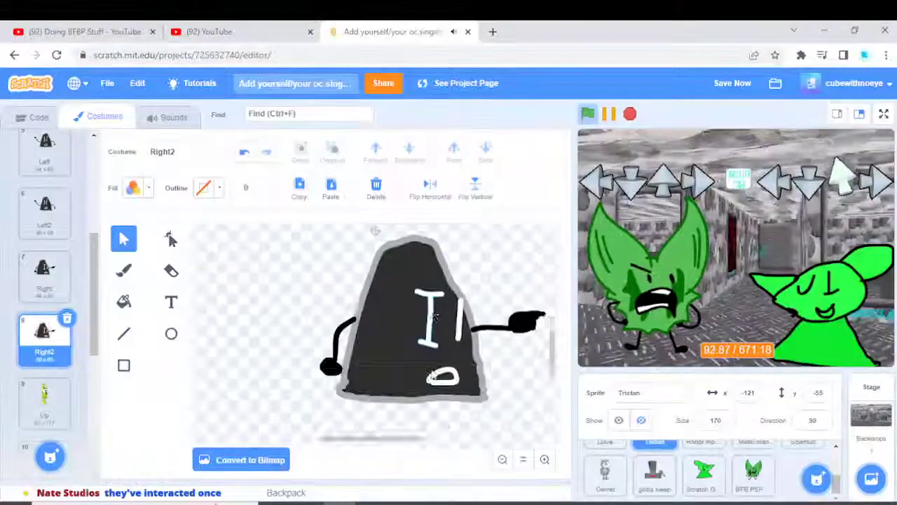
scroll(417, 257, down, 2)
scroll(417, 267, up, 5)
scroll(416, 274, down, 4)
scroll(421, 280, up, 3)
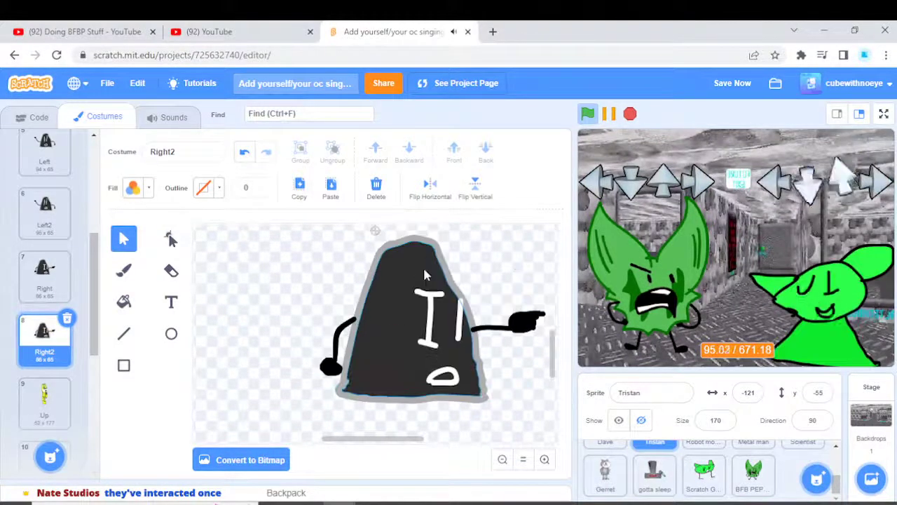
Nudge the Right2 gravestone's eyes and mouth slightly to the right and shift both arms slightly outward.
click(435, 320)
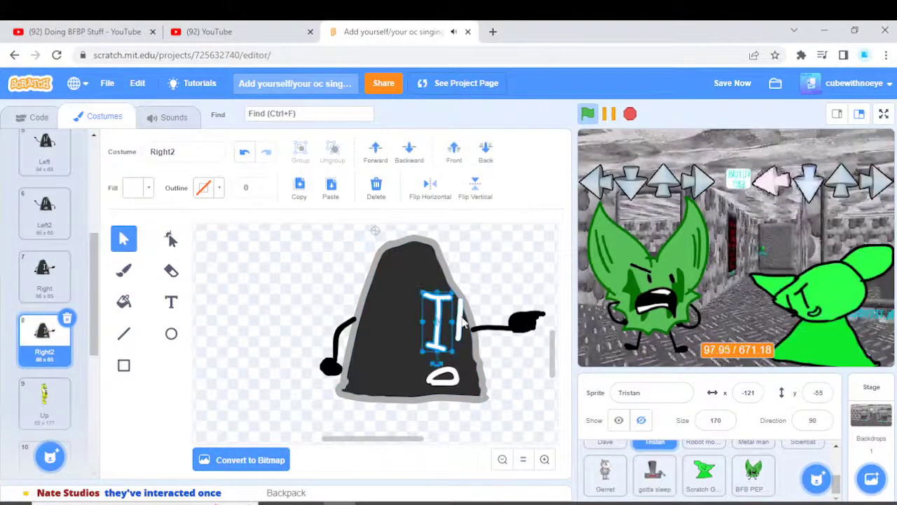
click(463, 321)
click(448, 375)
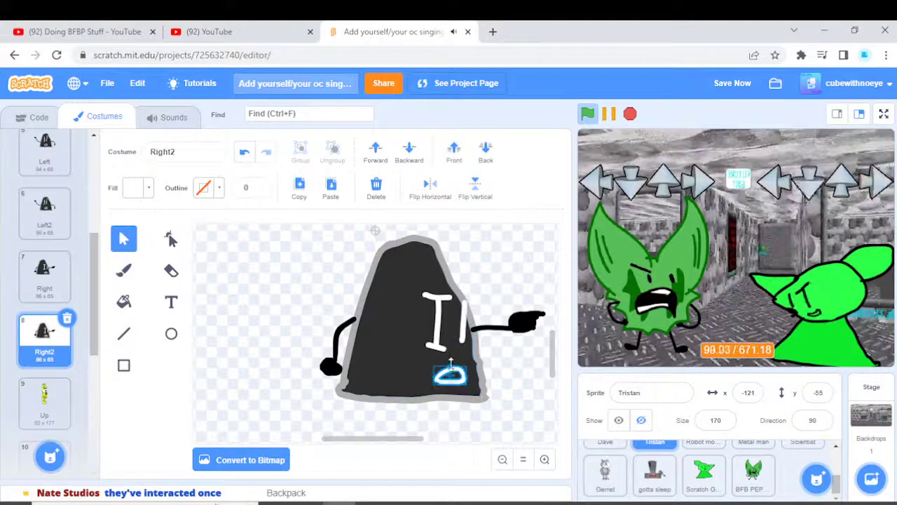
click(501, 352)
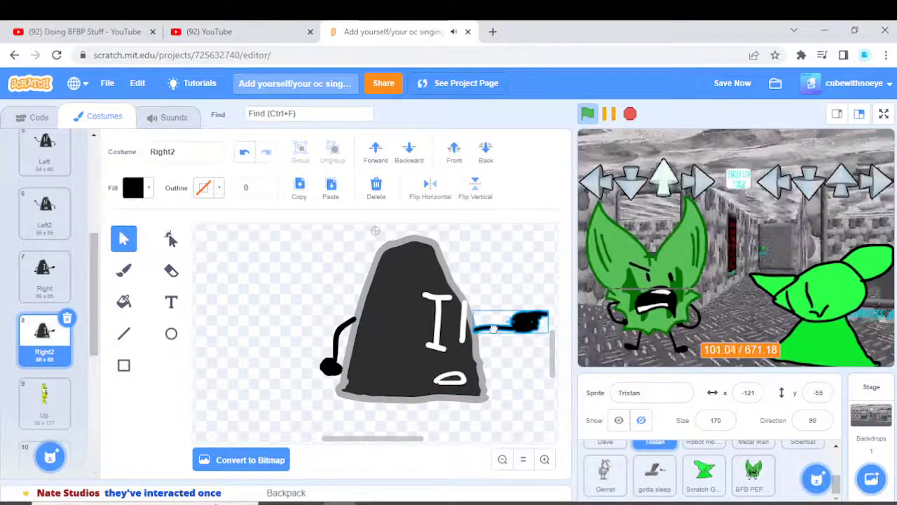
click(350, 329)
click(328, 301)
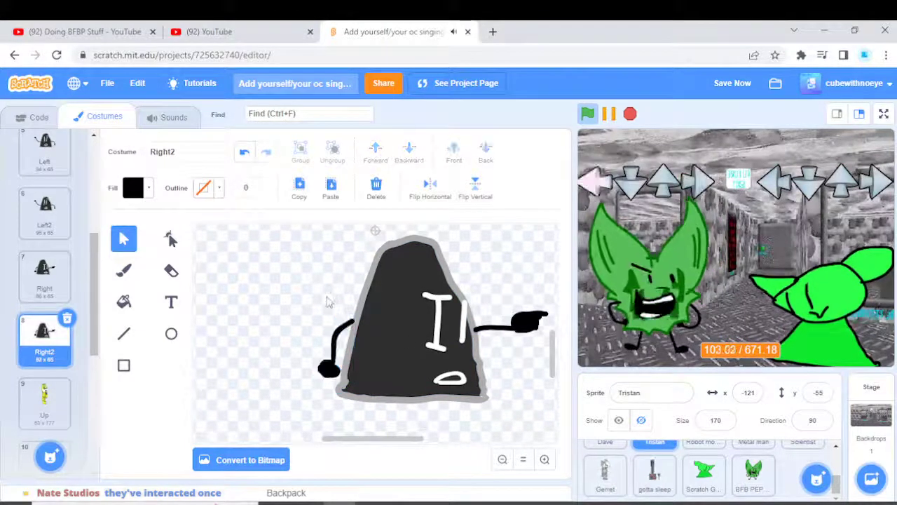
Copy the gravestone from the Idle costume and use it to replace the yellow character in the Up costume.
scroll(82, 272, up, 4)
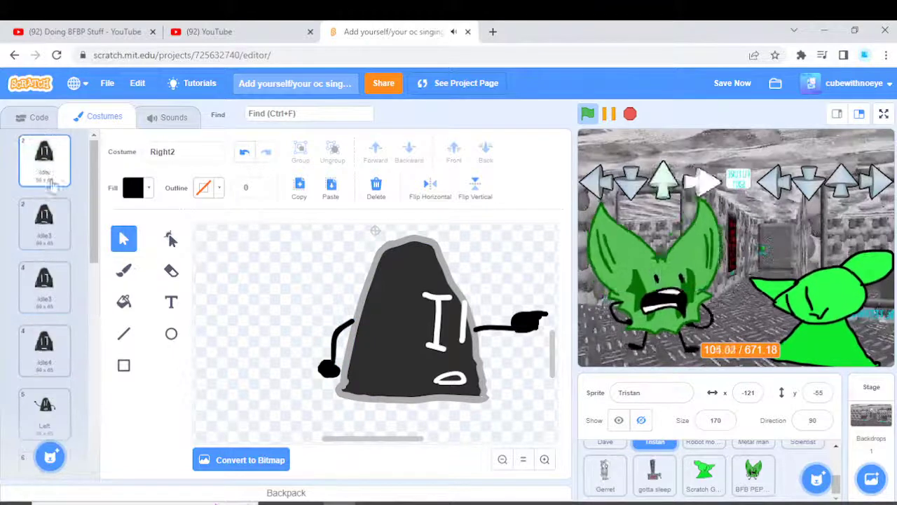
click(44, 159)
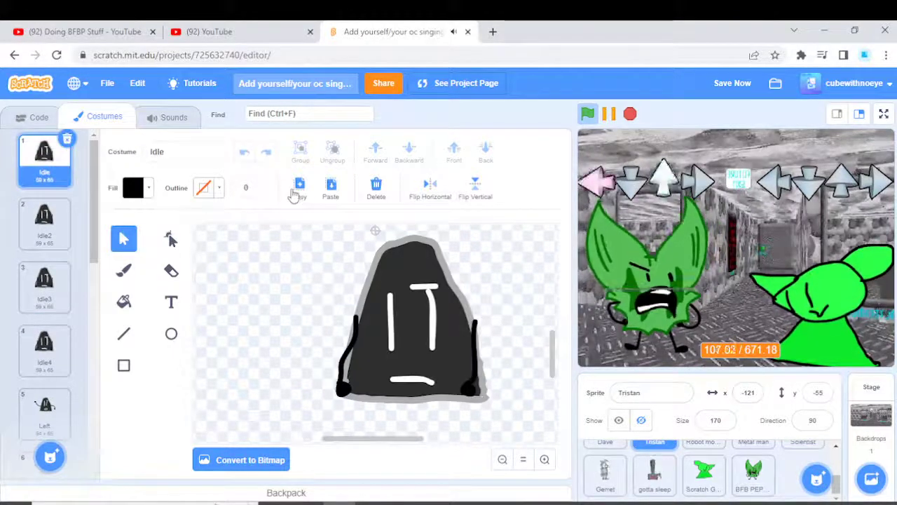
scroll(69, 272, down, 8)
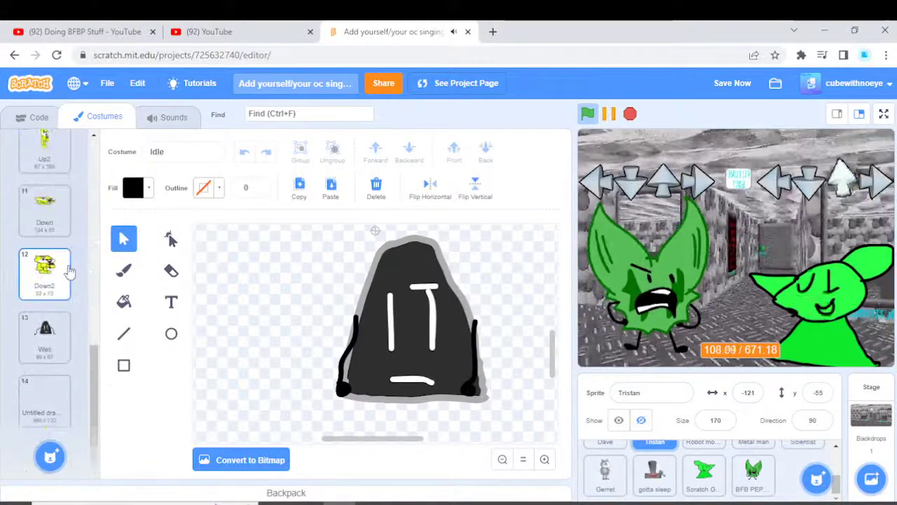
scroll(68, 272, up, 5)
click(54, 361)
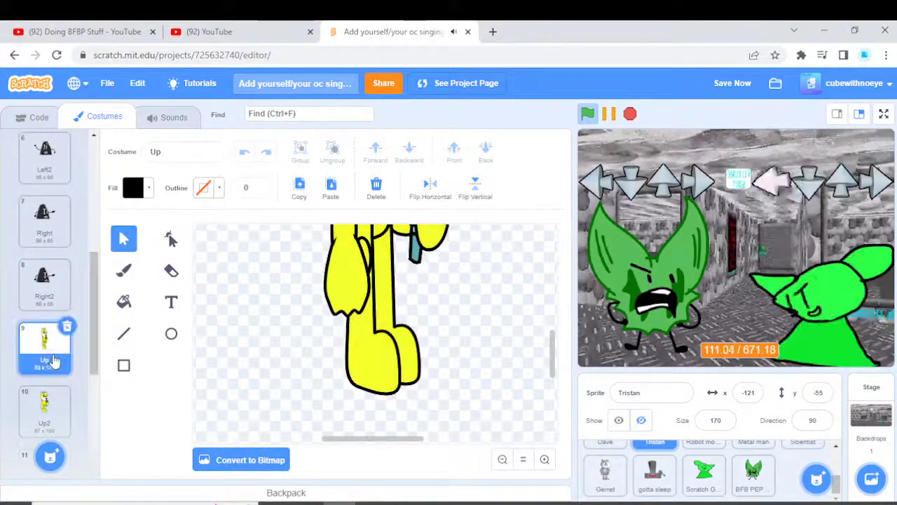
scroll(45, 266, down, 2)
key(Delete)
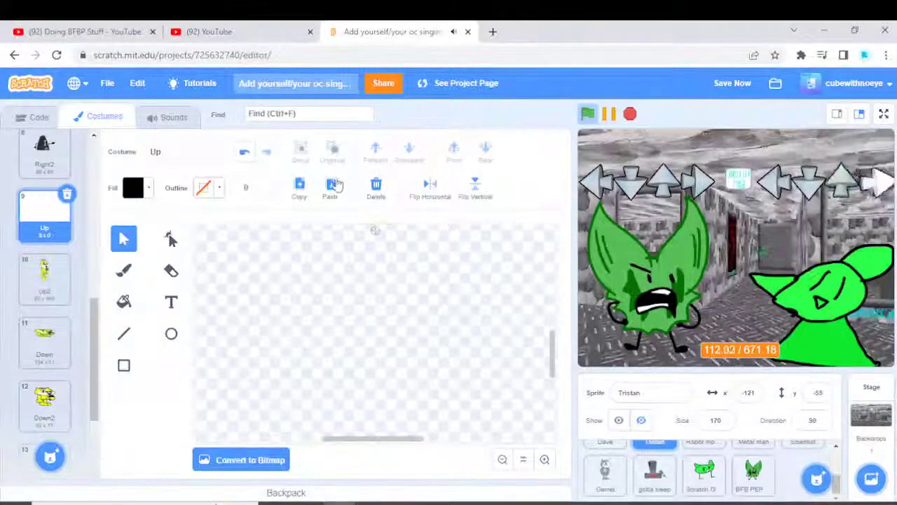
click(332, 185)
Replace the Up gravestone's left-side hanging arm with a black arm curving up to a round hand near its top.
click(350, 336)
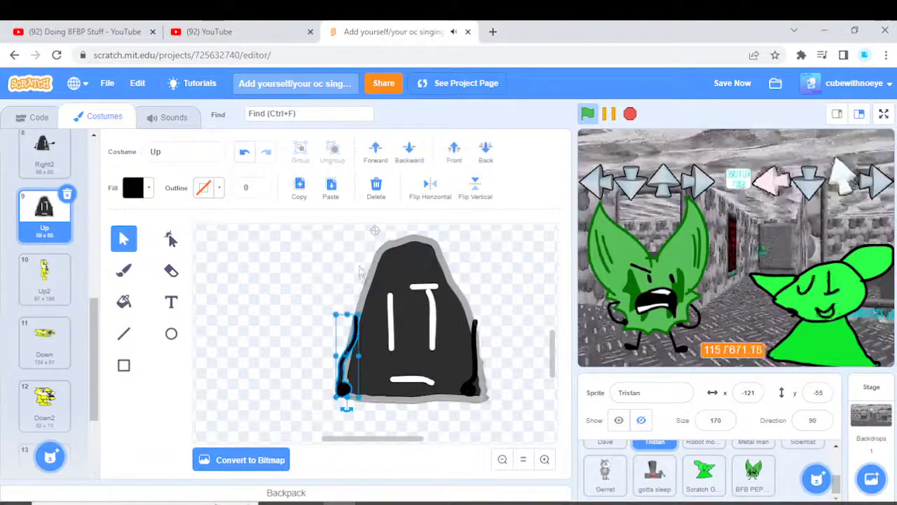
click(374, 184)
click(124, 270)
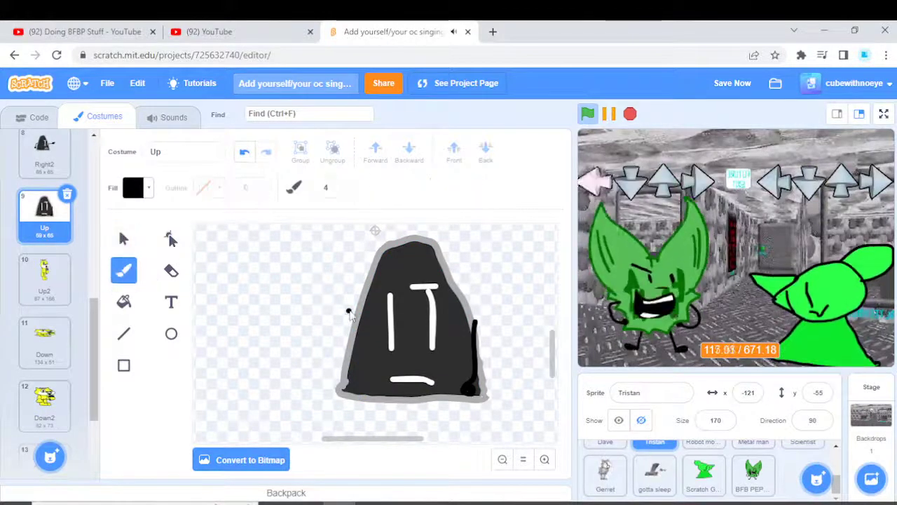
mouse_move(348, 312)
mouse_down()
mouse_move(350, 253)
mouse_move(377, 250)
mouse_up()
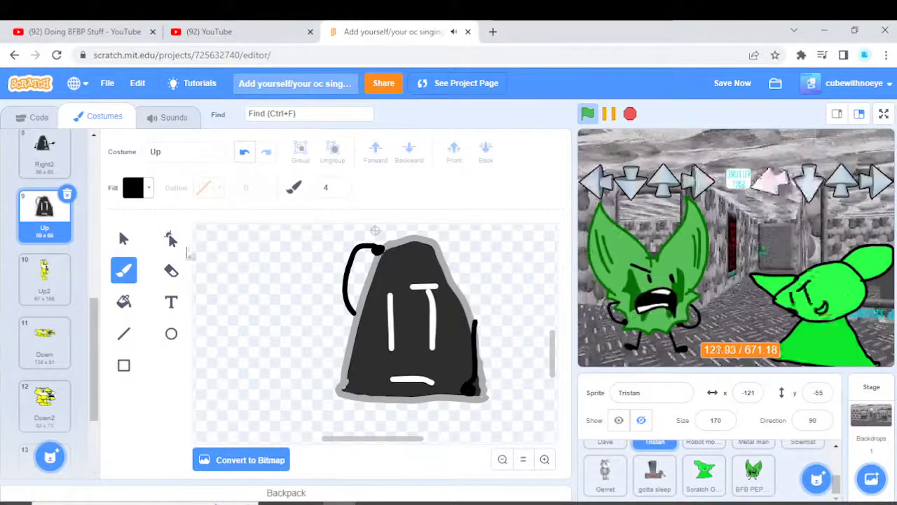
Replace the Up gravestone's right-side hanging arm with a black arm bent upward, ending in a round hand above the shoulder.
click(123, 238)
click(475, 354)
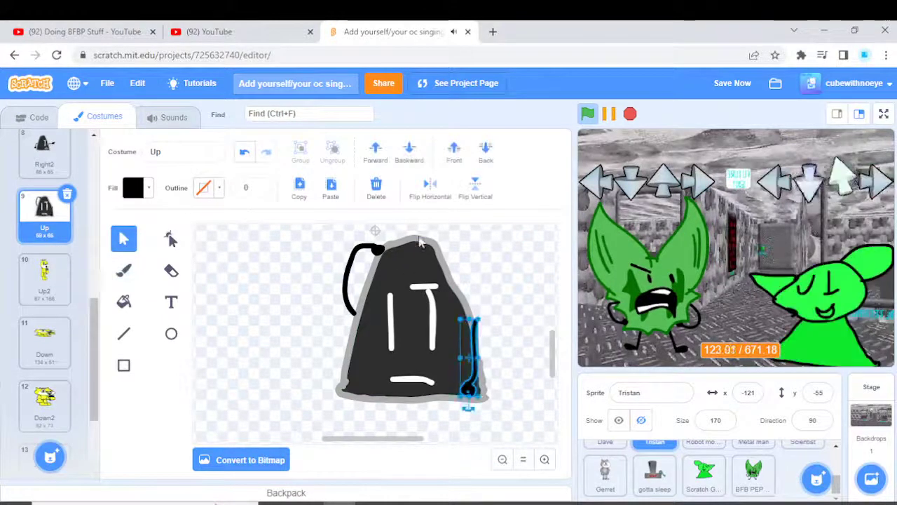
click(376, 186)
click(123, 271)
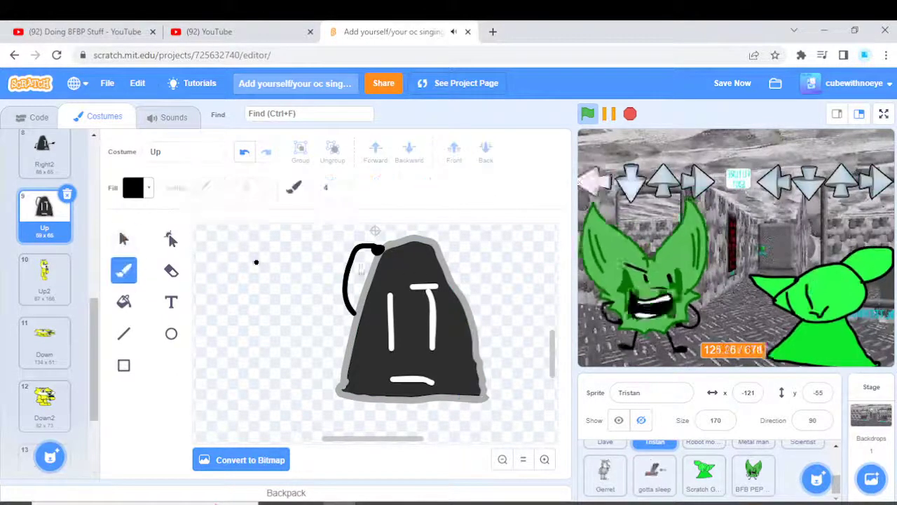
scroll(257, 263, up, 3)
drag(471, 377, 498, 310)
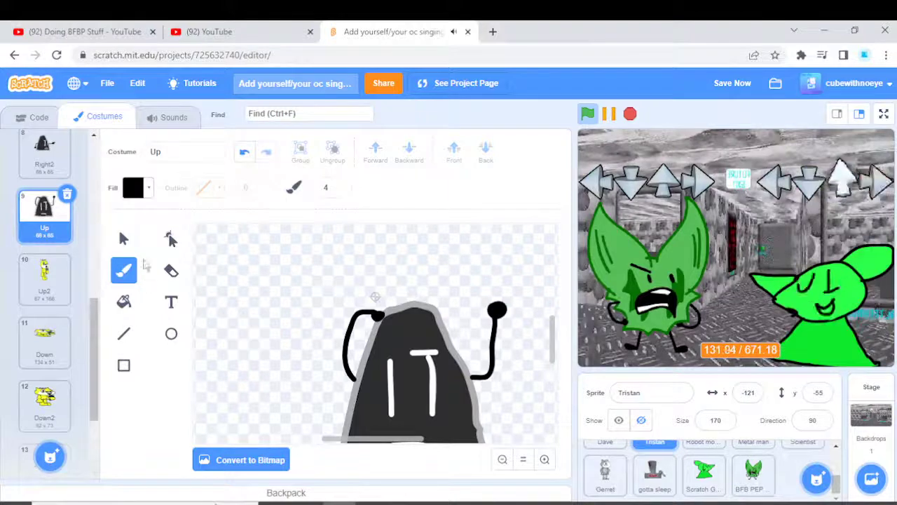
Delete the white eyes and mouth from the Up gravestone.
click(124, 238)
scroll(364, 280, down, 3)
scroll(402, 253, up, 1)
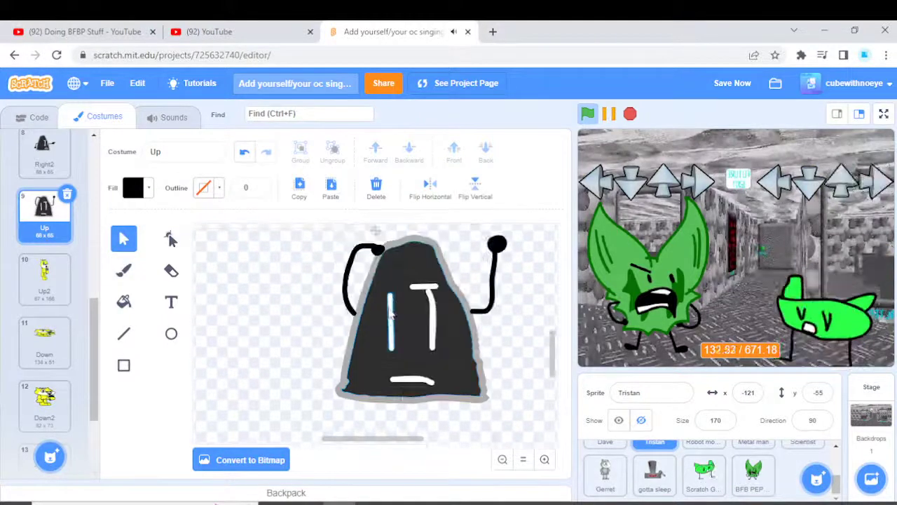
click(384, 199)
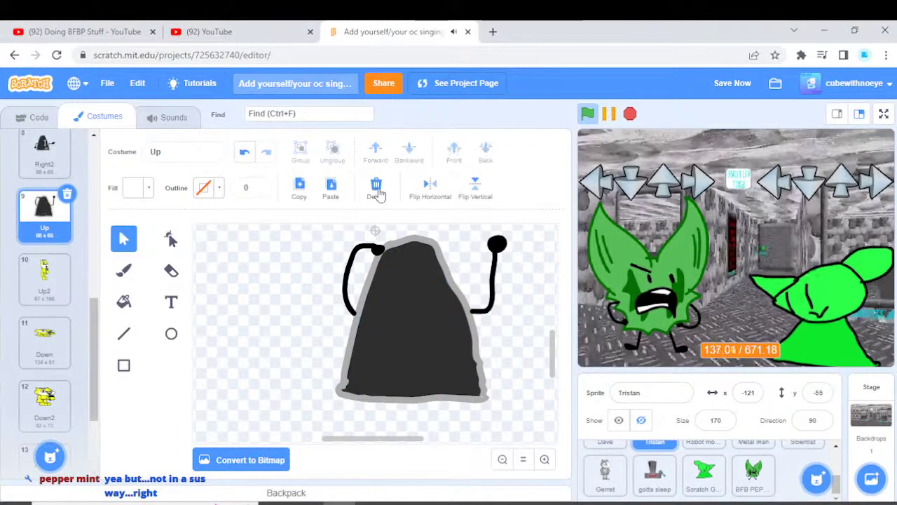
click(124, 270)
mouse_move(390, 265)
mouse_down()
mouse_move(401, 284)
mouse_move(398, 334)
mouse_up()
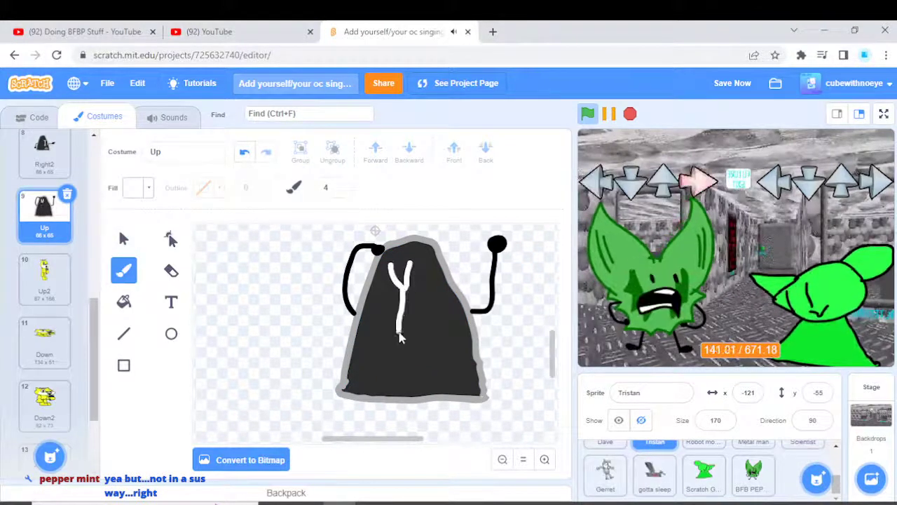
click(244, 152)
click(244, 152)
click(243, 153)
click(244, 152)
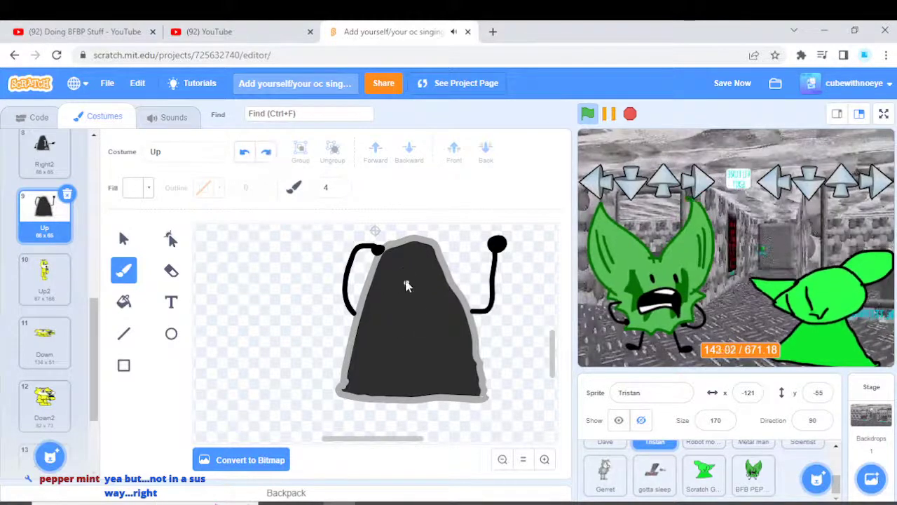
Paint two white line eyes high on the Up gravestone, the left one with a top bar, and an open rounded mouth below.
drag(403, 273, 399, 321)
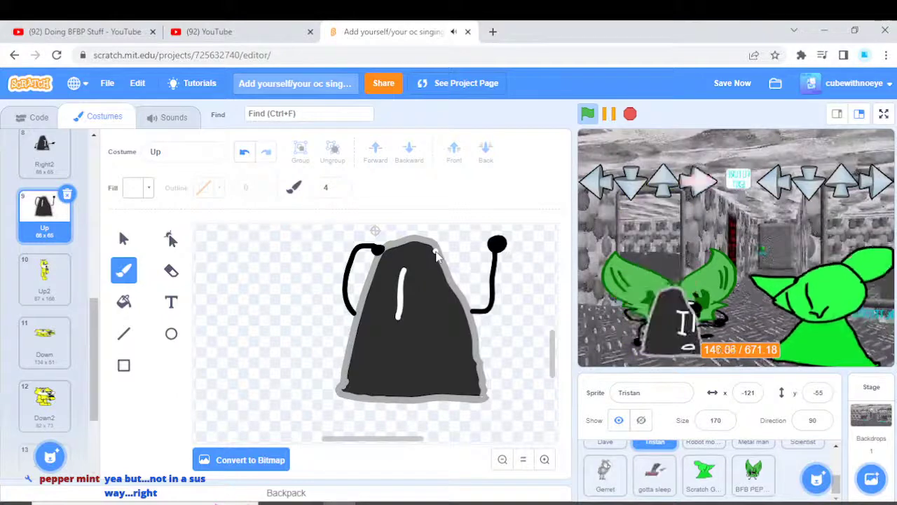
mouse_move(391, 265)
mouse_down()
mouse_move(430, 263)
mouse_move(439, 312)
mouse_up()
mouse_move(412, 363)
mouse_down()
mouse_move(438, 343)
mouse_move(412, 366)
mouse_up()
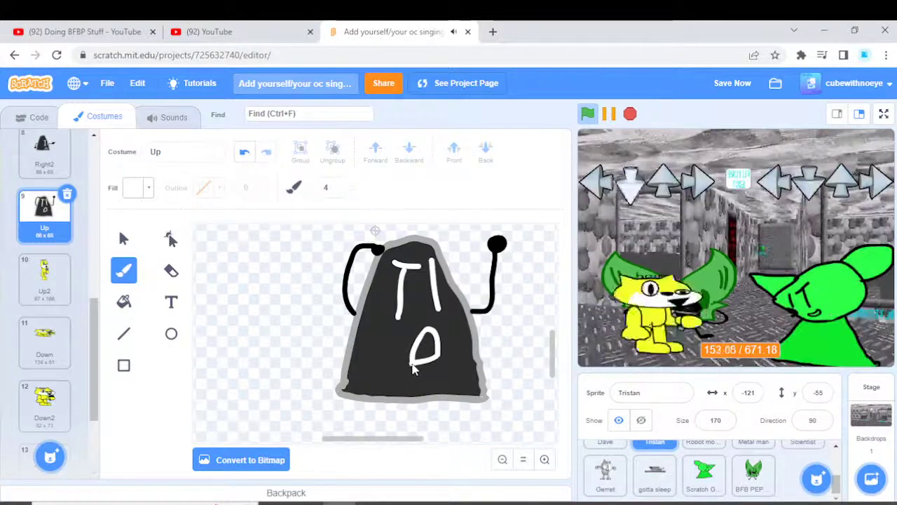
Replace the yellow character in the Up2 costume with the gravestone copied from the Up costume.
click(123, 239)
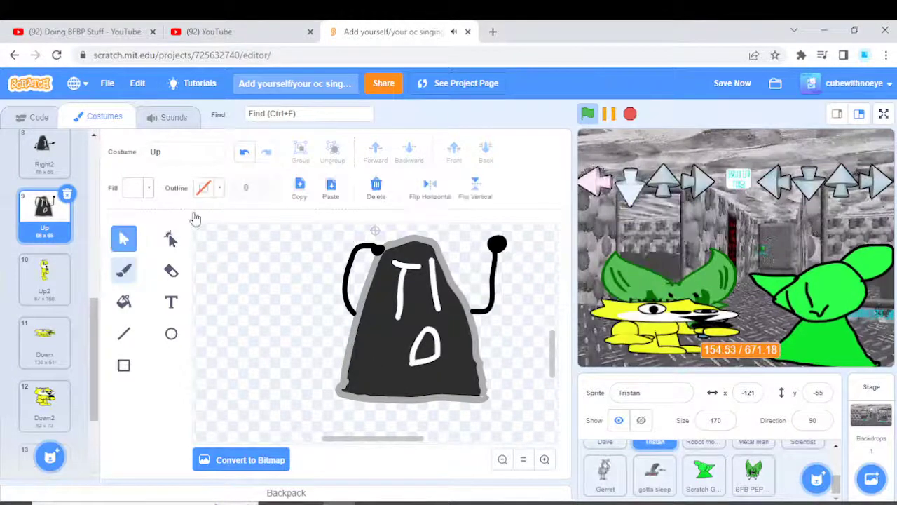
click(299, 188)
click(44, 276)
key(ctrl+a)
click(376, 188)
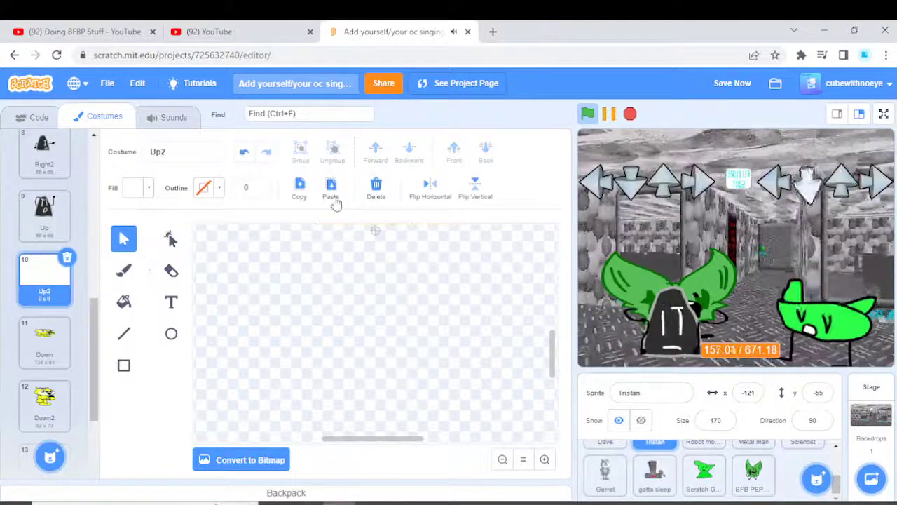
click(331, 189)
Nudge the Up2 gravestone's eyes, mouth and both arms slightly, shifting the right eye and the mouth upward.
drag(405, 280, 407, 349)
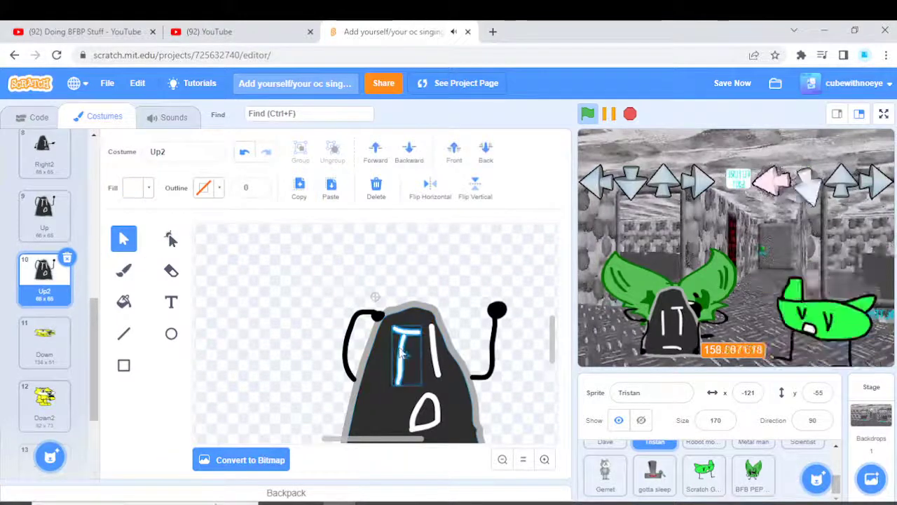
click(432, 344)
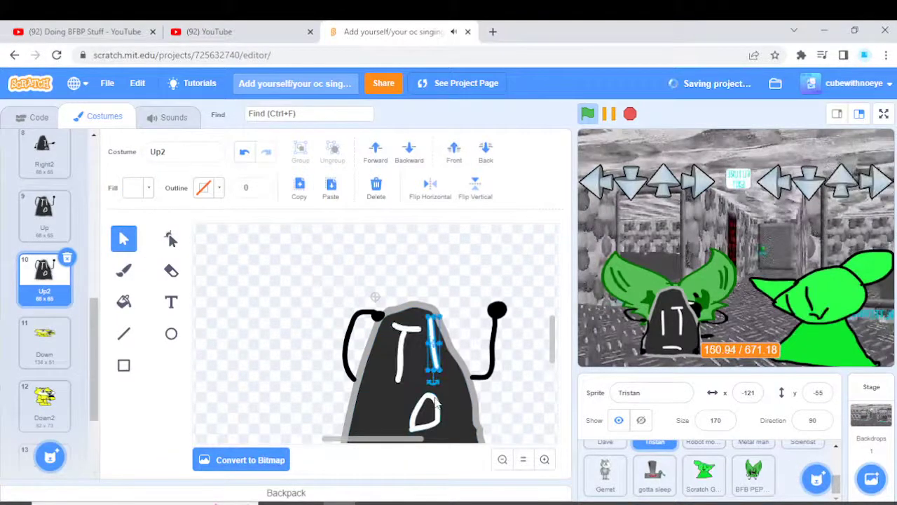
click(349, 347)
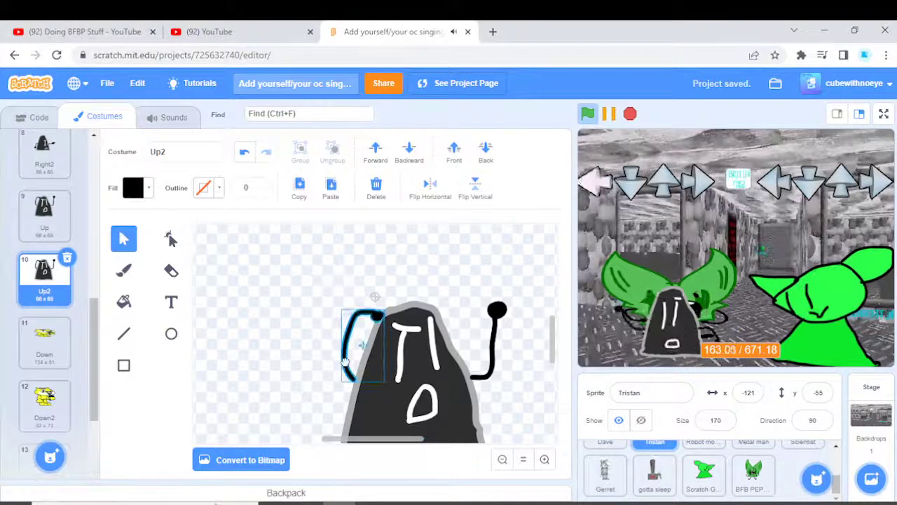
click(493, 335)
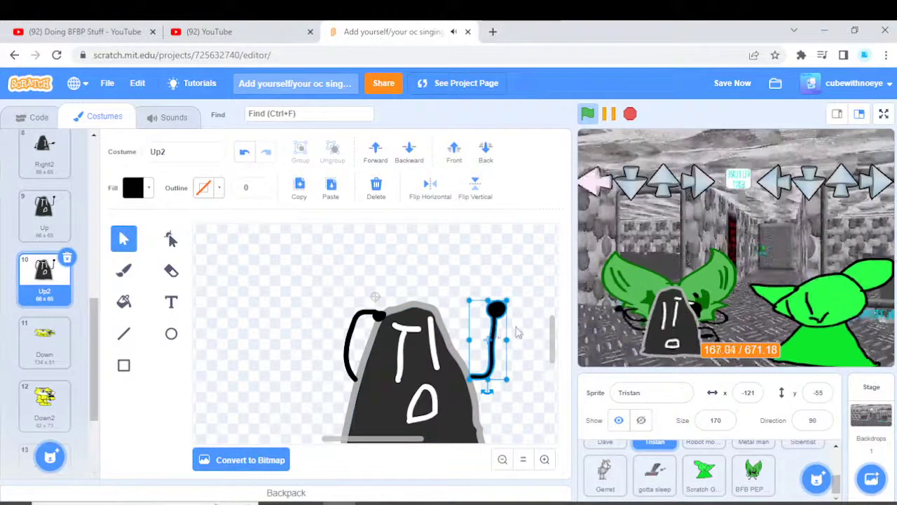
click(516, 333)
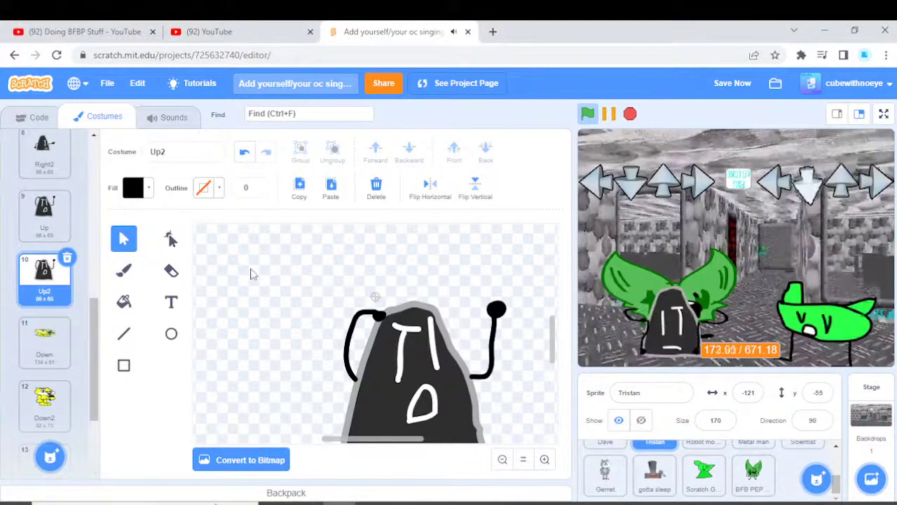
Replace the yellow character in the Down costume with the gravestone copied from the Up2 costume.
scroll(70, 280, up, 8)
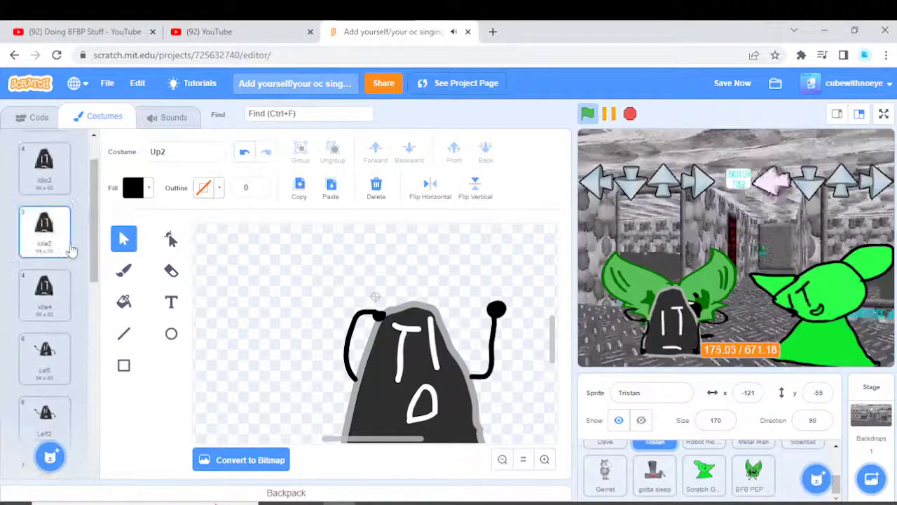
scroll(61, 322, down, 4)
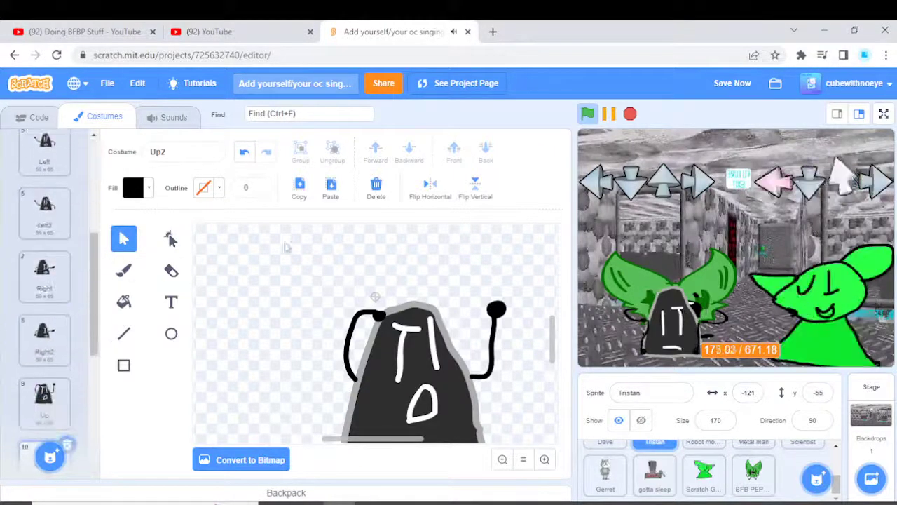
scroll(25, 327, down, 4)
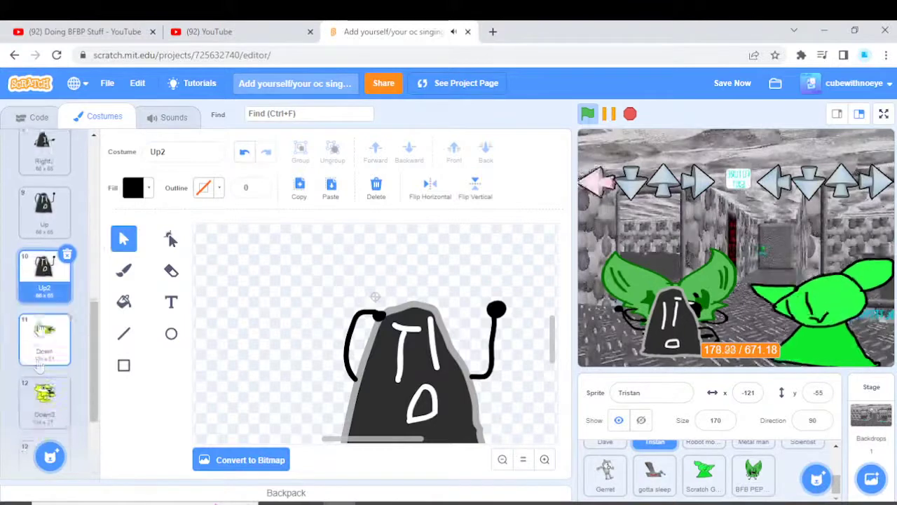
click(44, 329)
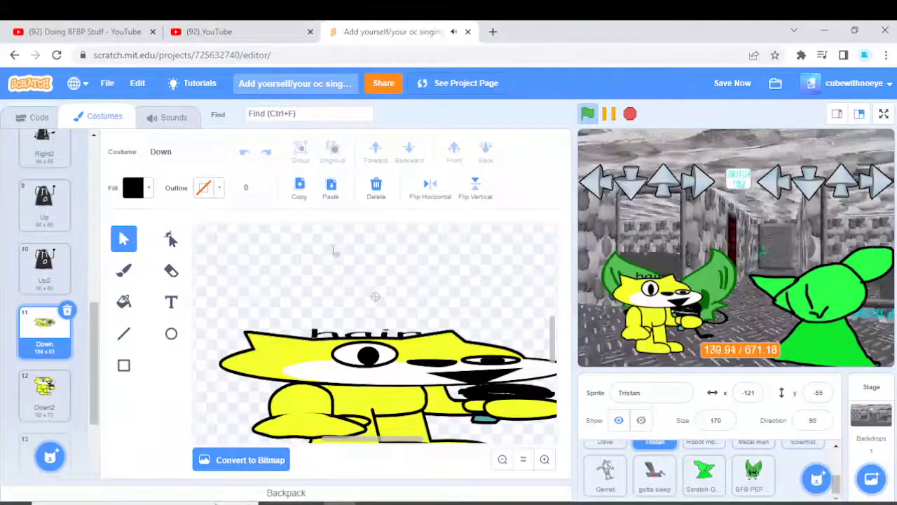
click(376, 188)
click(330, 186)
Delete both white eyes and the open mouth from the Down gravestone.
click(405, 341)
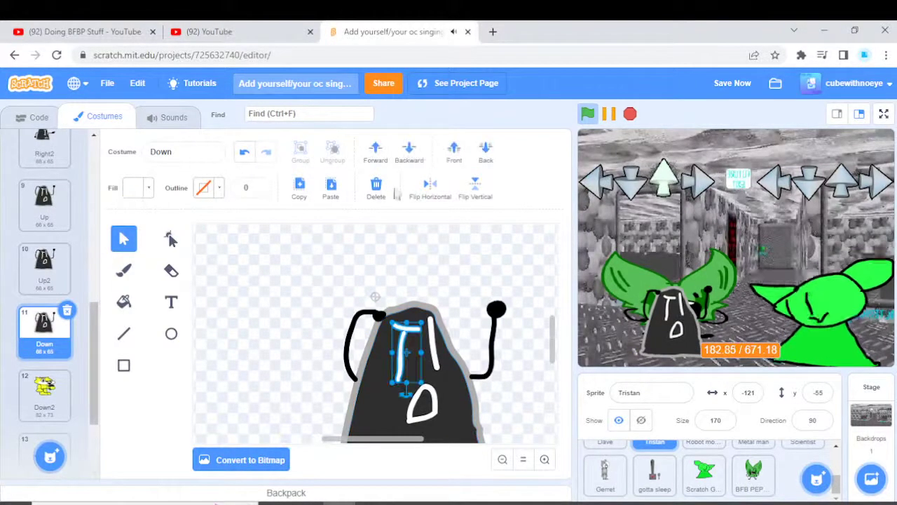
click(389, 187)
click(434, 346)
click(376, 185)
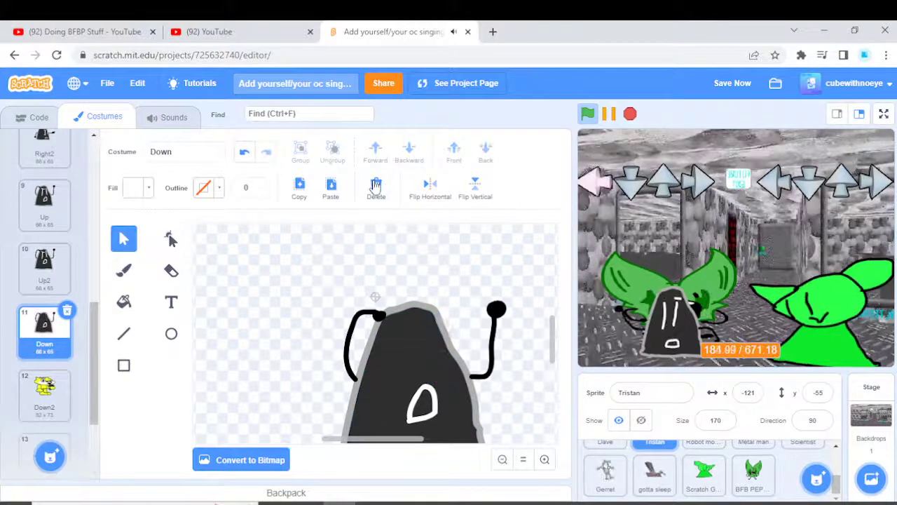
click(418, 393)
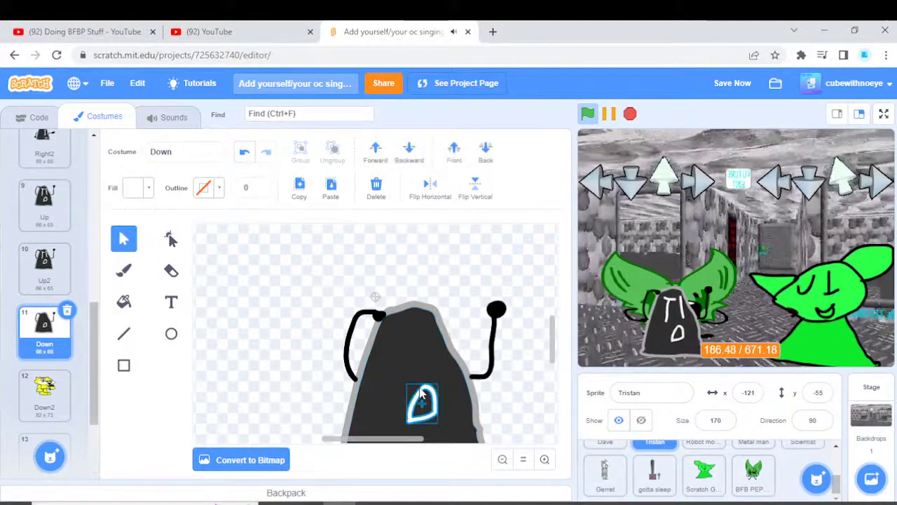
click(377, 188)
Paint two white V-shaped eyes, a short dash above the left eye and an open frowning mouth on the Down gravestone.
click(124, 269)
scroll(484, 332, down, 3)
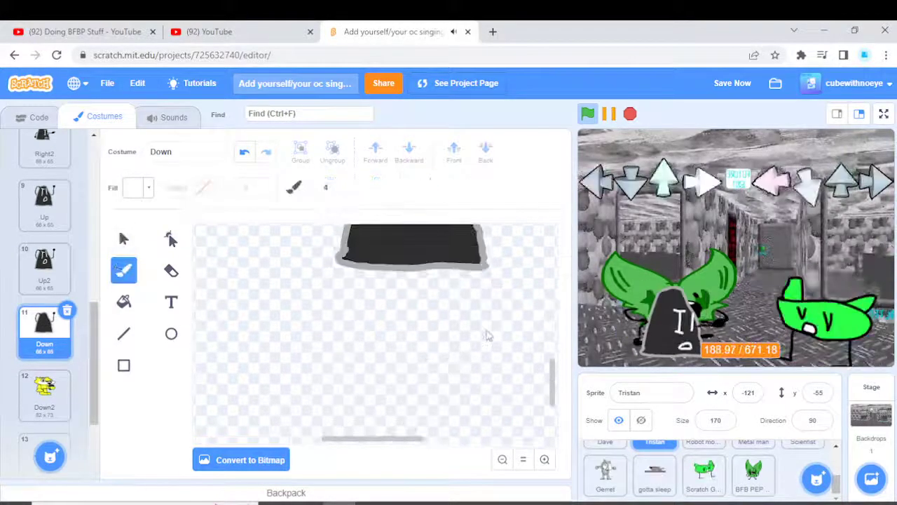
scroll(402, 315, up, 2)
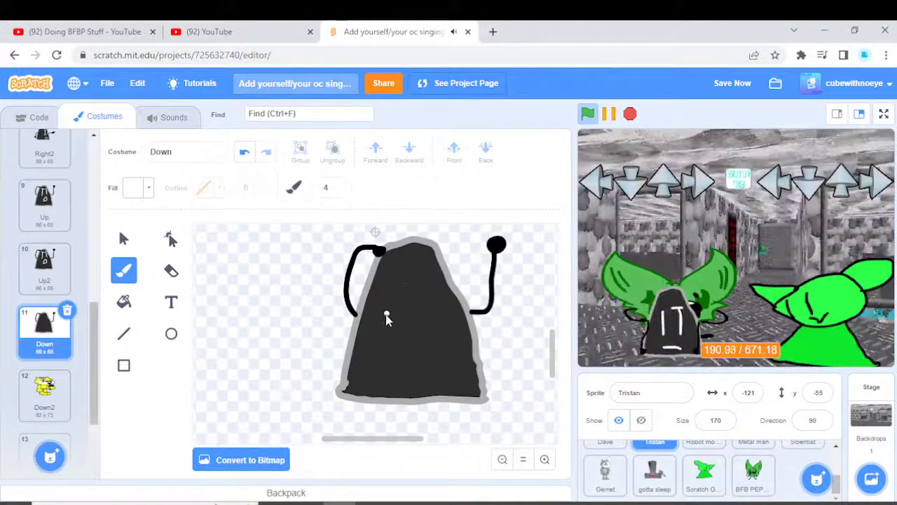
drag(386, 314, 465, 328)
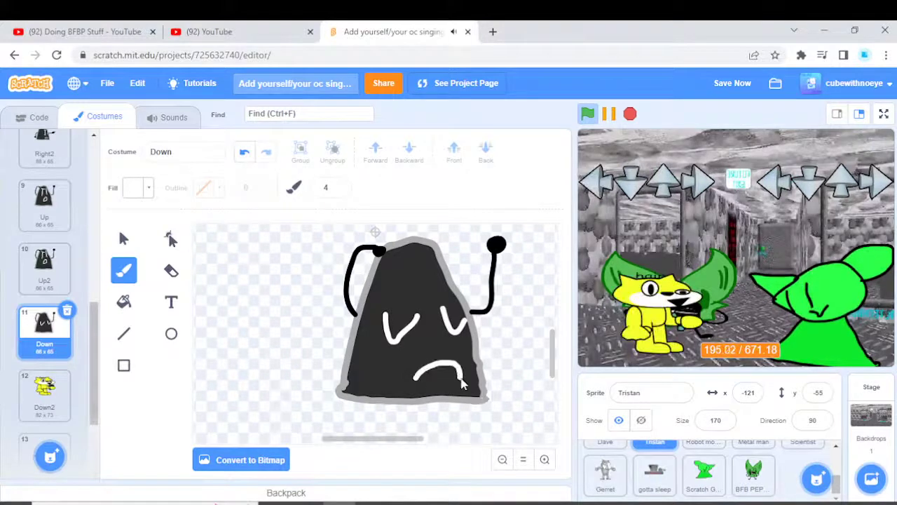
drag(423, 299, 404, 300)
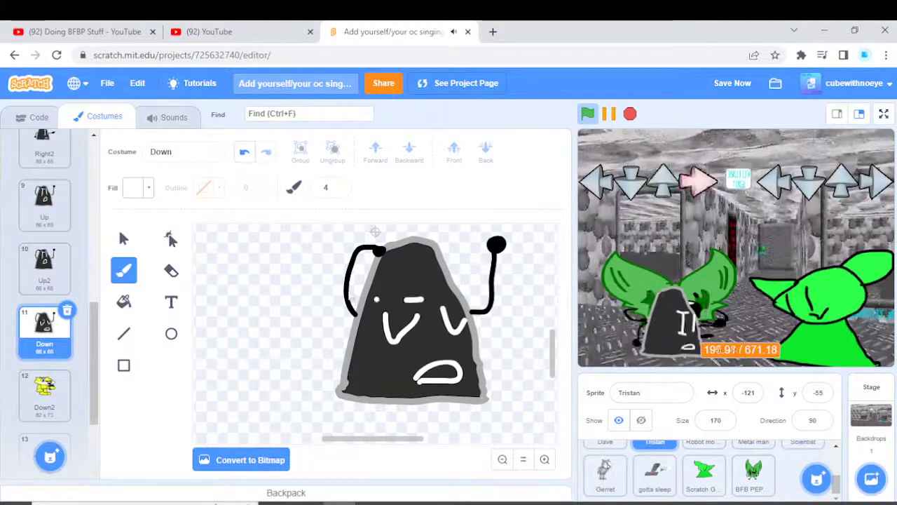
Replace the Down gravestone's raised arms with black arms hanging down on both sides, each ending in a round hand.
click(124, 238)
click(347, 277)
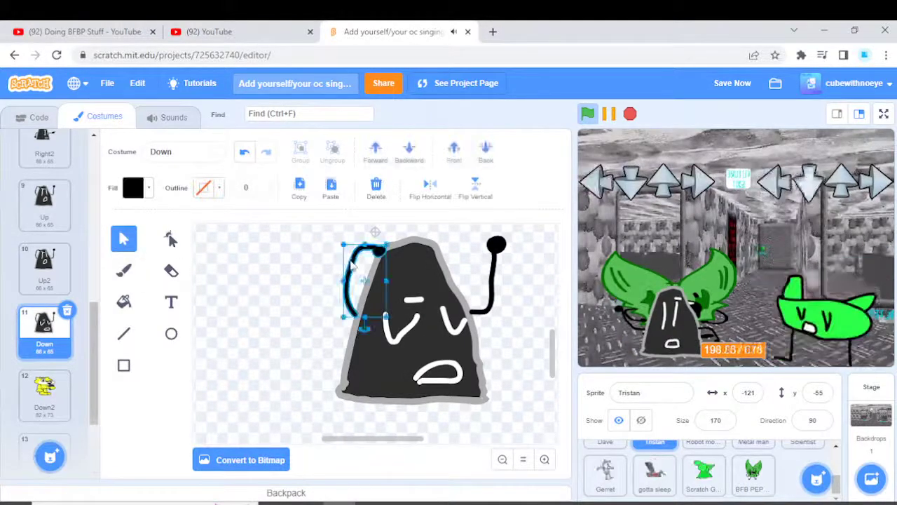
click(376, 186)
click(494, 280)
click(376, 186)
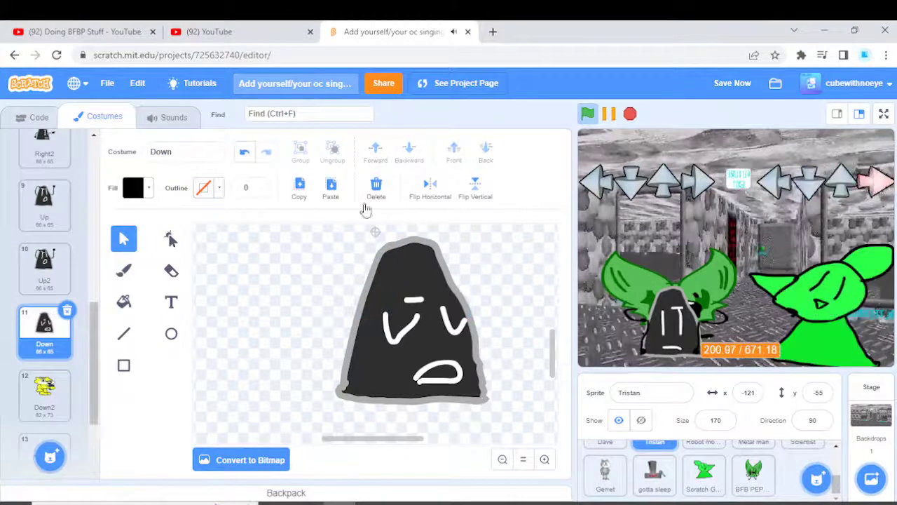
click(123, 271)
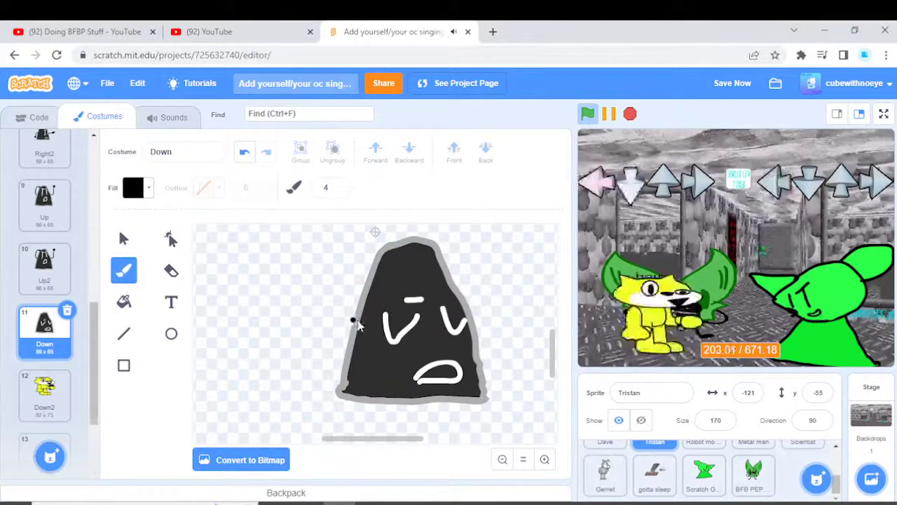
drag(357, 319, 324, 375)
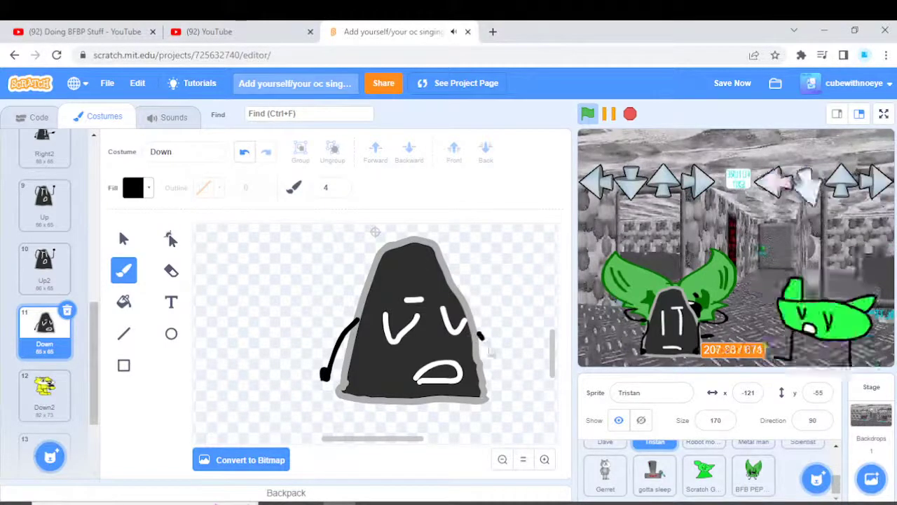
mouse_move(477, 334)
mouse_down()
mouse_move(499, 382)
mouse_move(495, 391)
mouse_up()
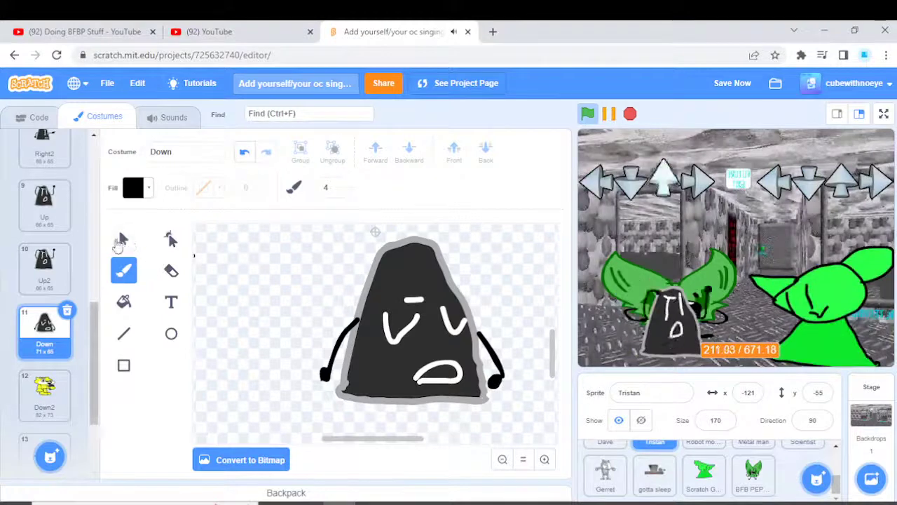
Replace the yellow character in the Down2 costume with the gravestone copied from the Down costume.
click(122, 239)
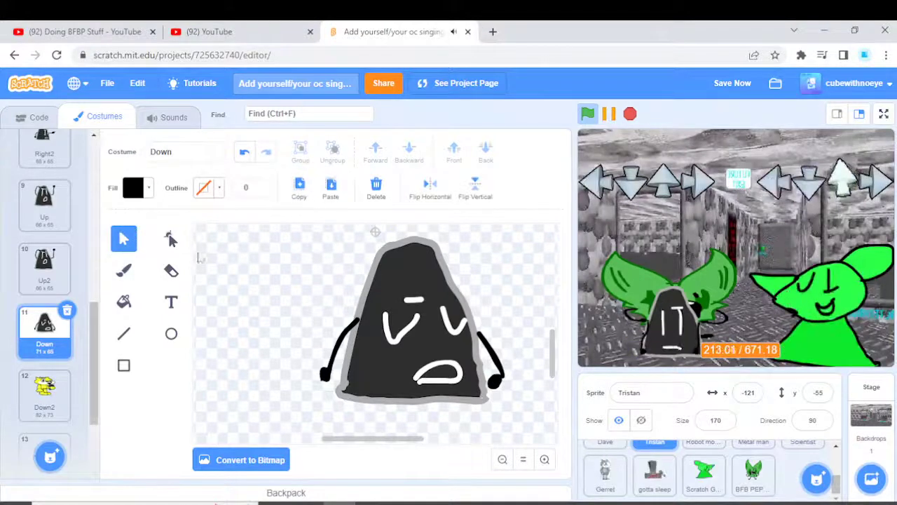
click(33, 419)
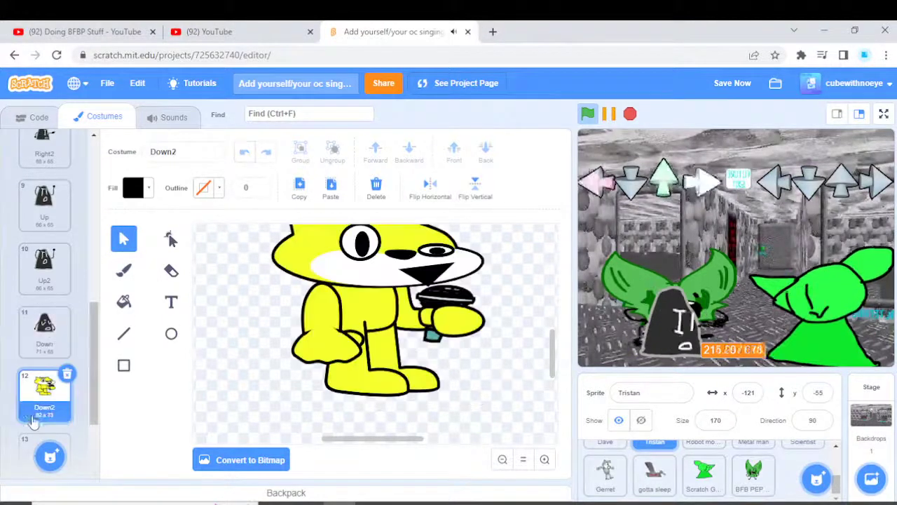
click(376, 185)
click(330, 185)
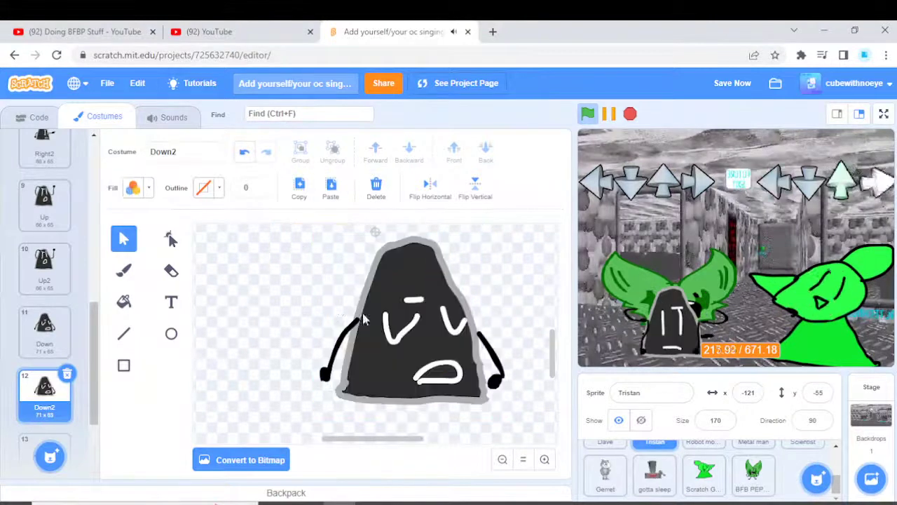
Shift both eyes, the dash, the mouth and both arms slightly on the Down2 gravestone.
click(401, 328)
click(412, 301)
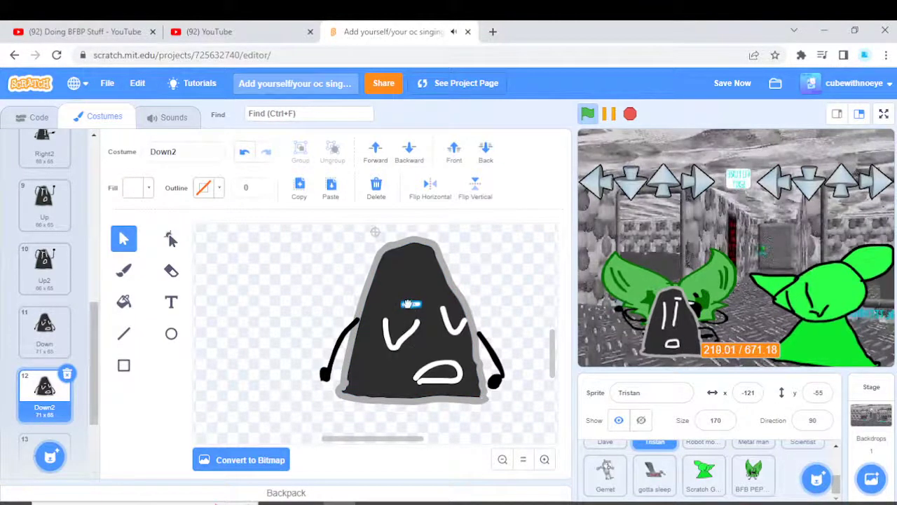
click(445, 318)
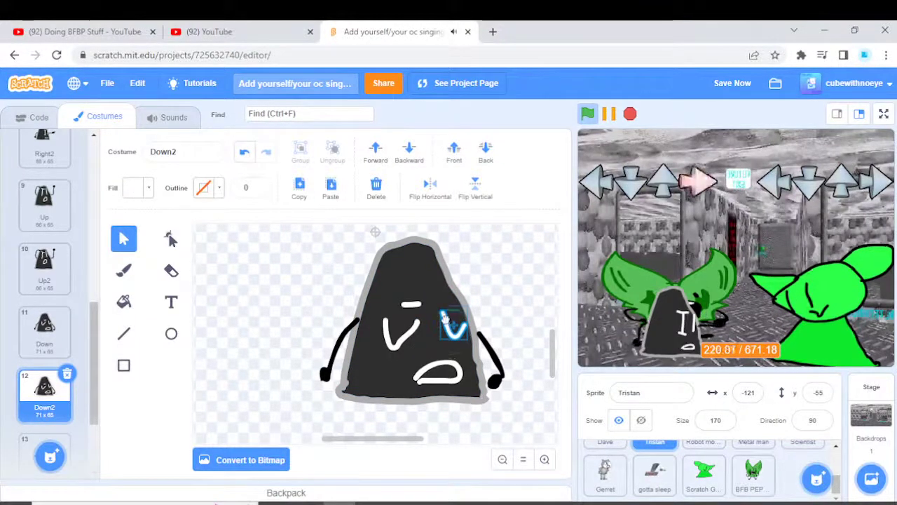
click(429, 370)
click(349, 327)
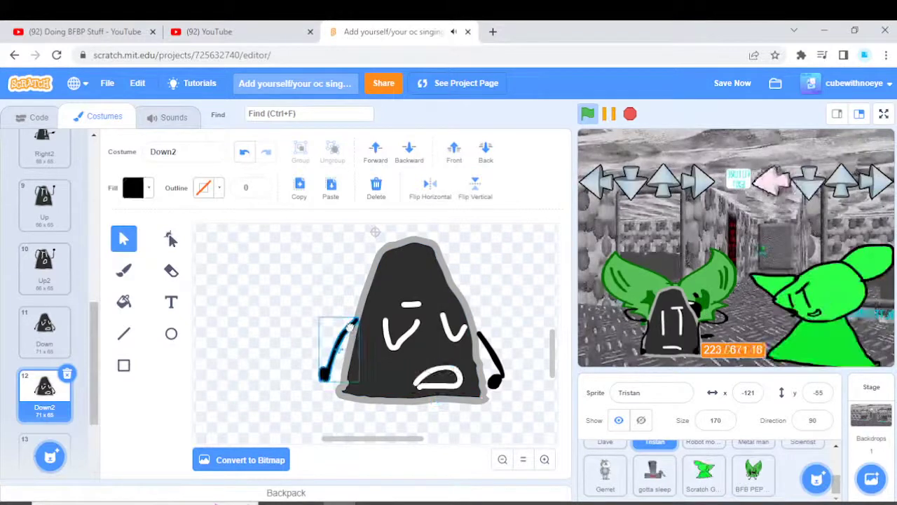
click(489, 350)
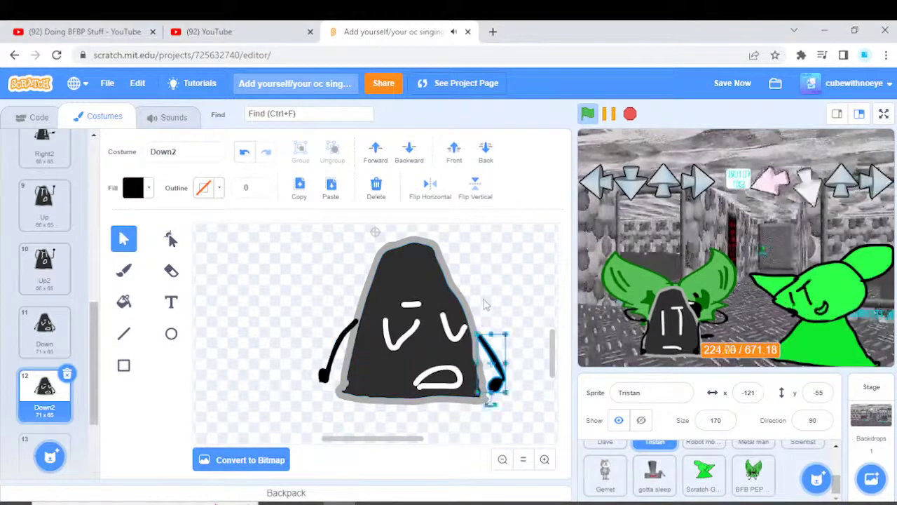
click(483, 303)
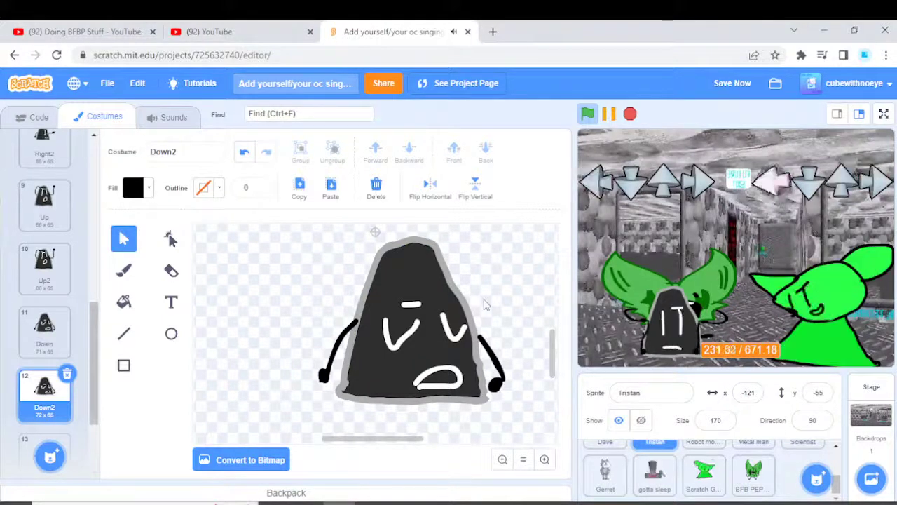
Switch to the YouTube live stream and send the chat messages "NONONO" and "They Just Talked With Pepper".
click(21, 29)
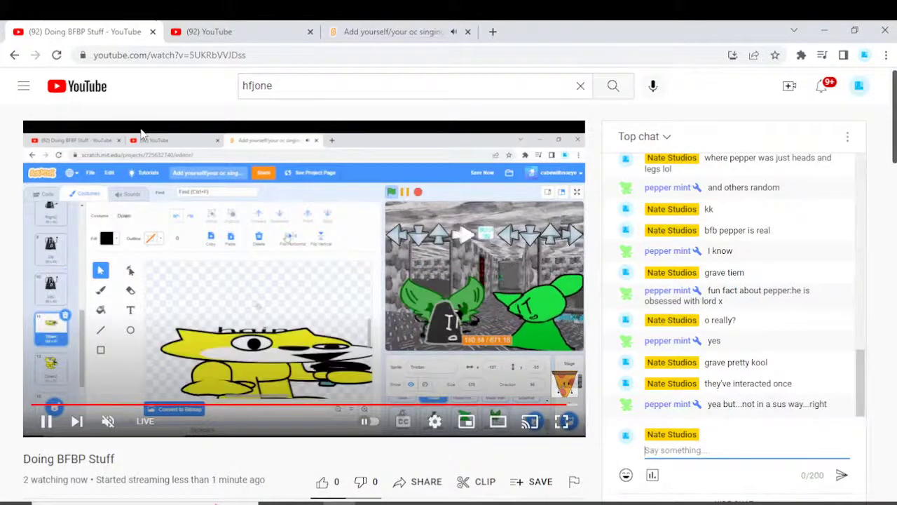
text(NONONO)
key(Return)
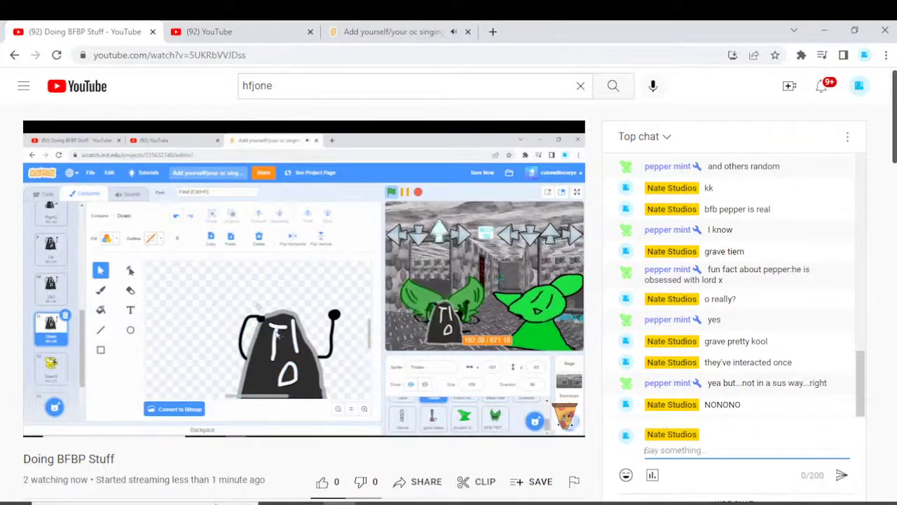
text(They )
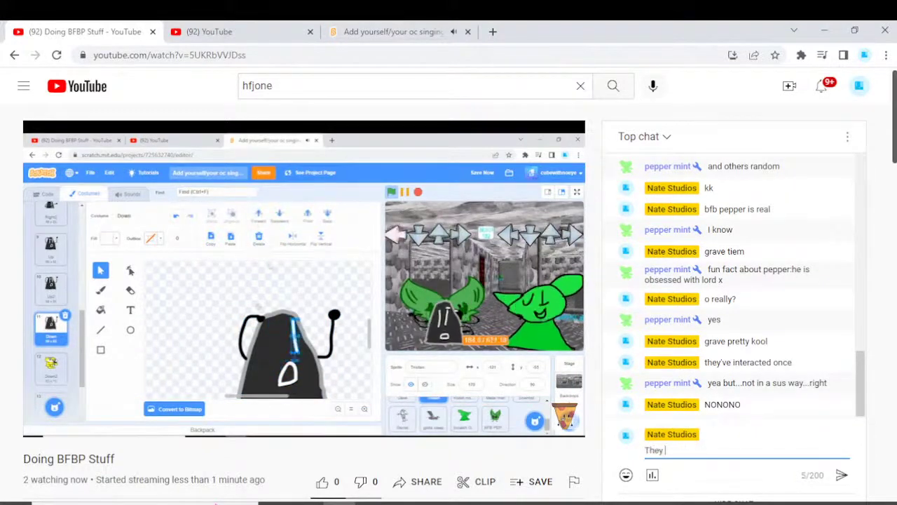
text(Just Talked W)
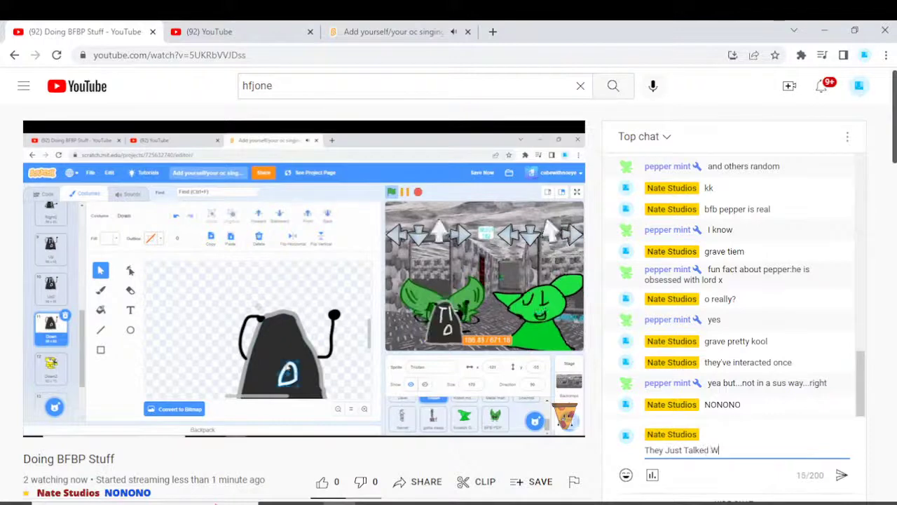
text(ith Pepper)
key(Return)
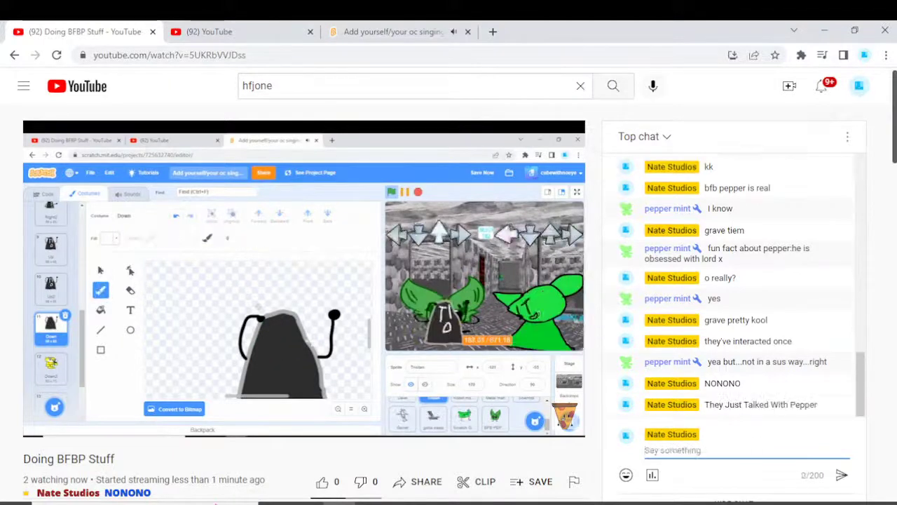
Send the chat message "Or Said A Single Word Which Is "What's Wrong?"" in the live stream.
text(Or Said A Single Word)
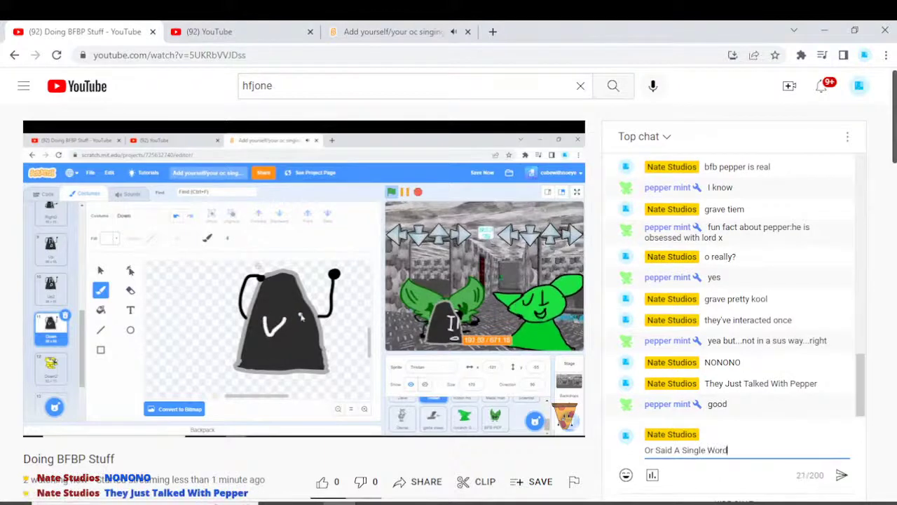
text( Which Is "What's Wrong?)
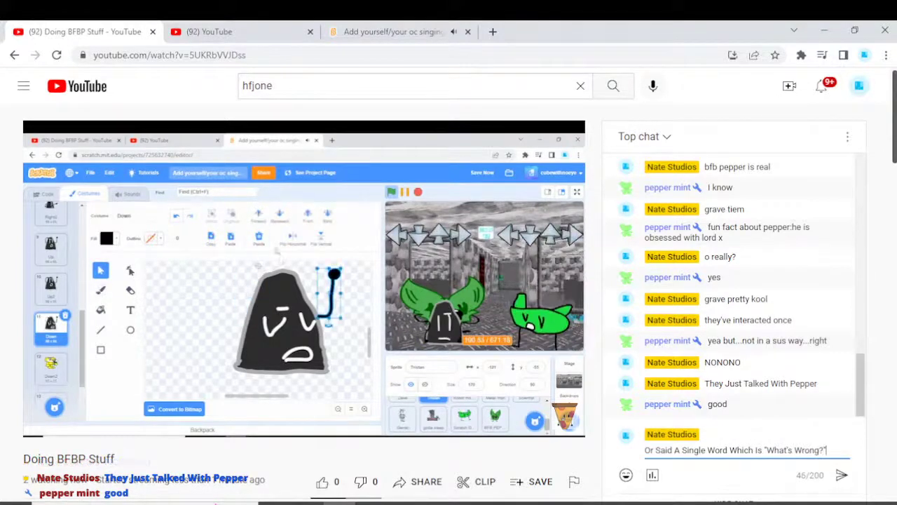
text(")
key(Return)
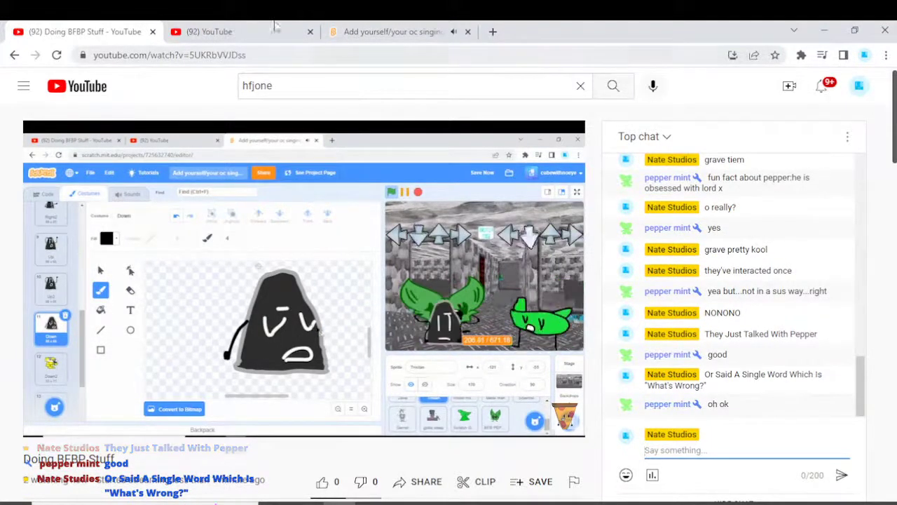
Send the chat message "imma change backround to be like the white void" in the live stream.
click(351, 27)
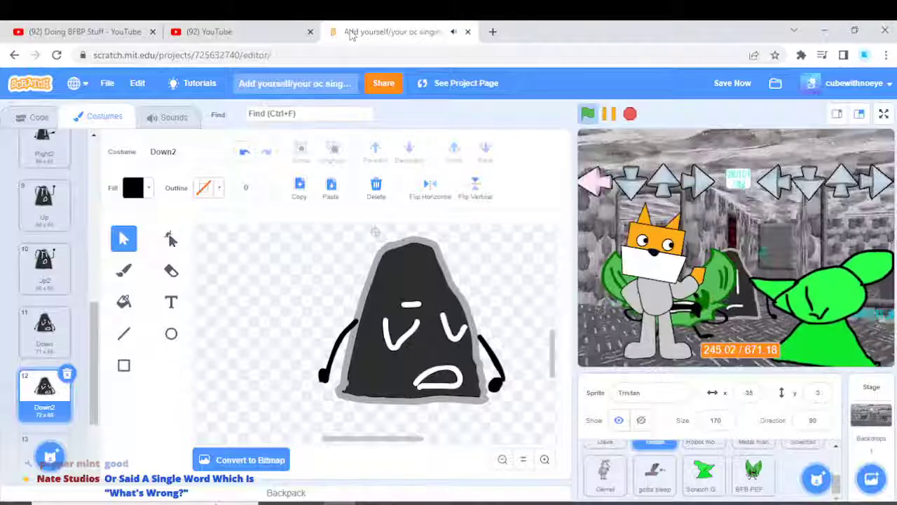
click(84, 32)
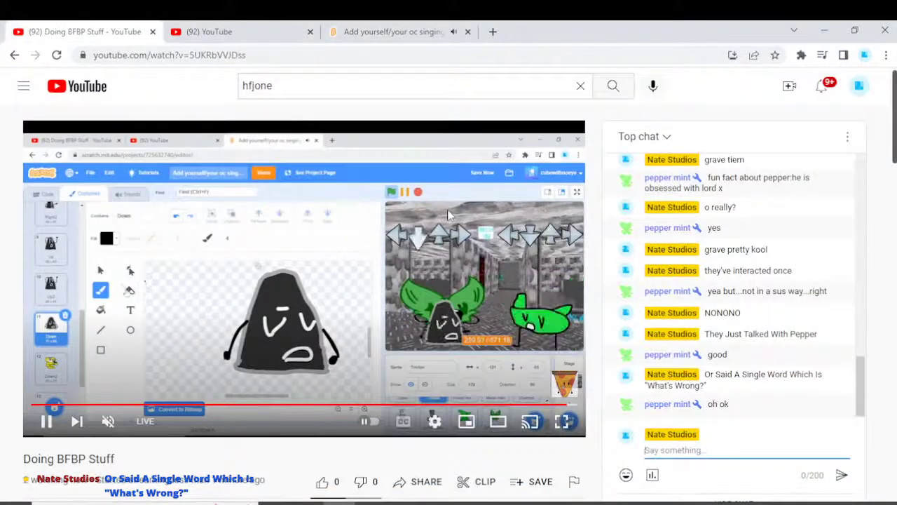
text(imma chil)
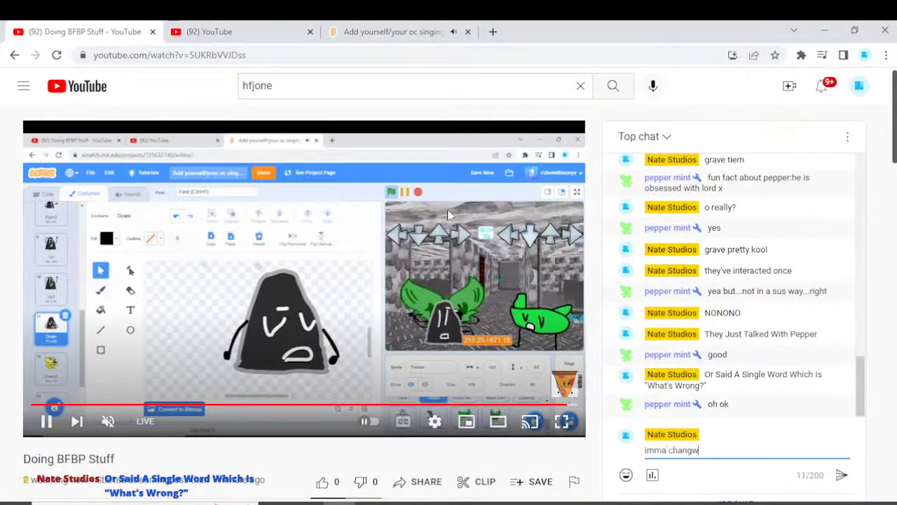
text(gw)
key(BackSpace)
text(e backro)
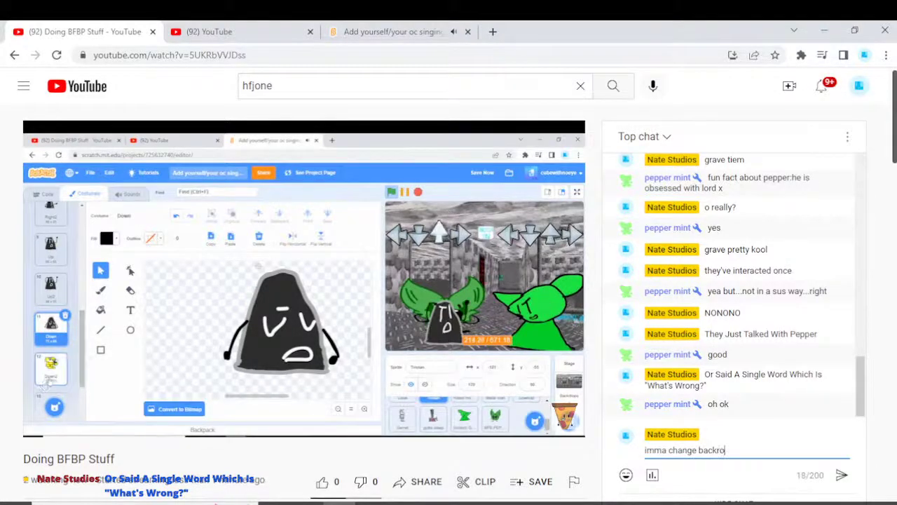
text(und to be li)
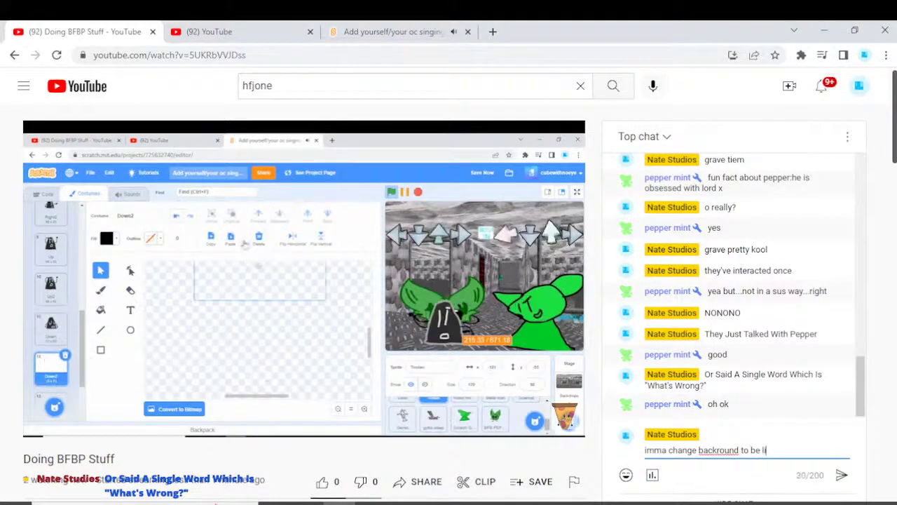
text(ke the white)
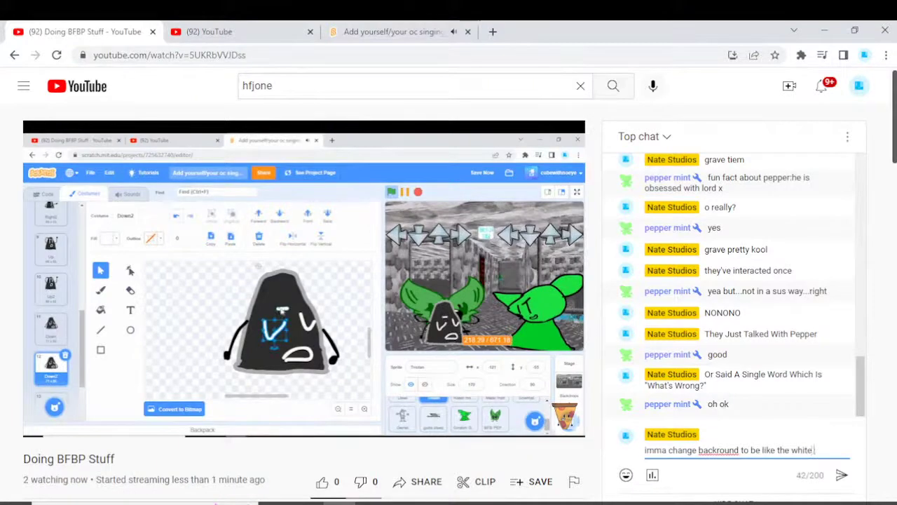
text( void)
key(Return)
Return to the Scratch project and delete the hallway image from the stage's Cool gaming backdrop.
key(ctrl+3)
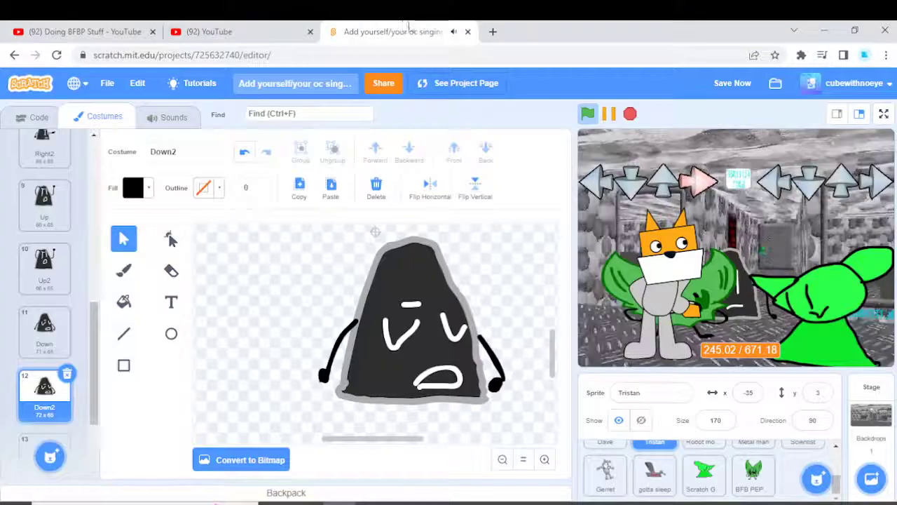
click(871, 414)
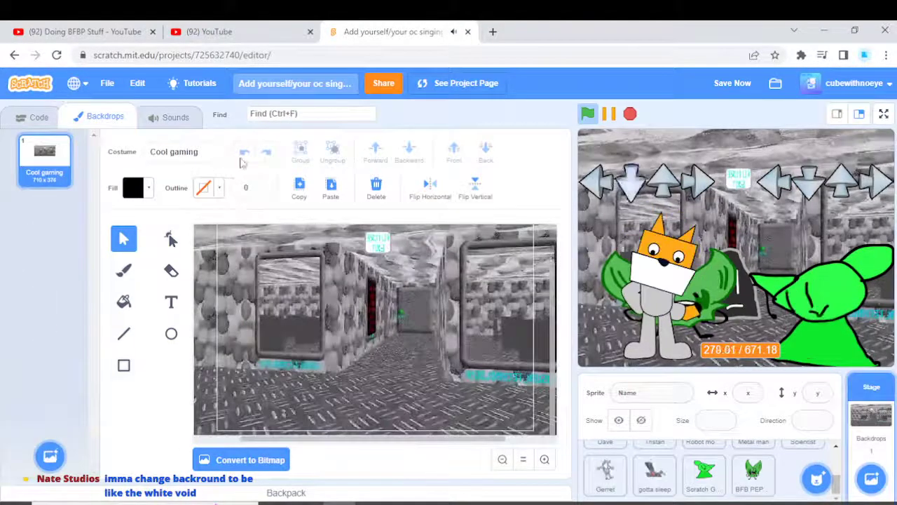
click(377, 187)
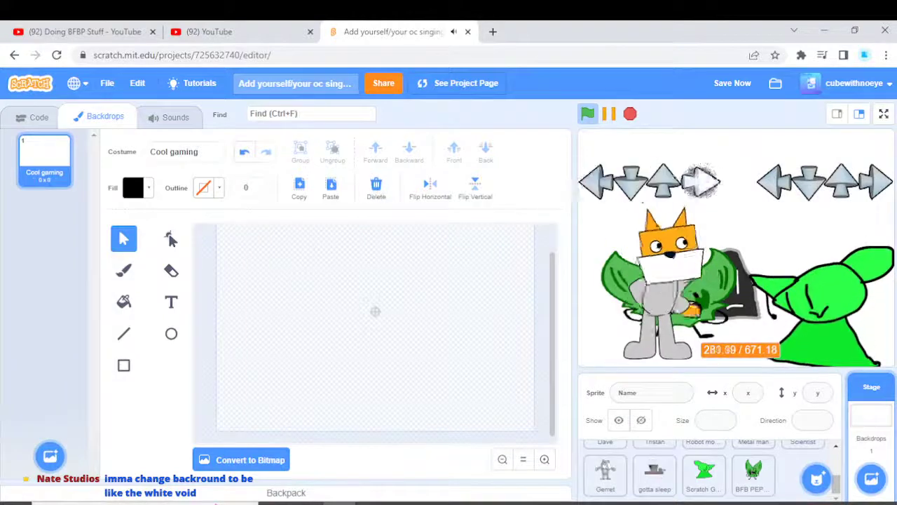
click(123, 365)
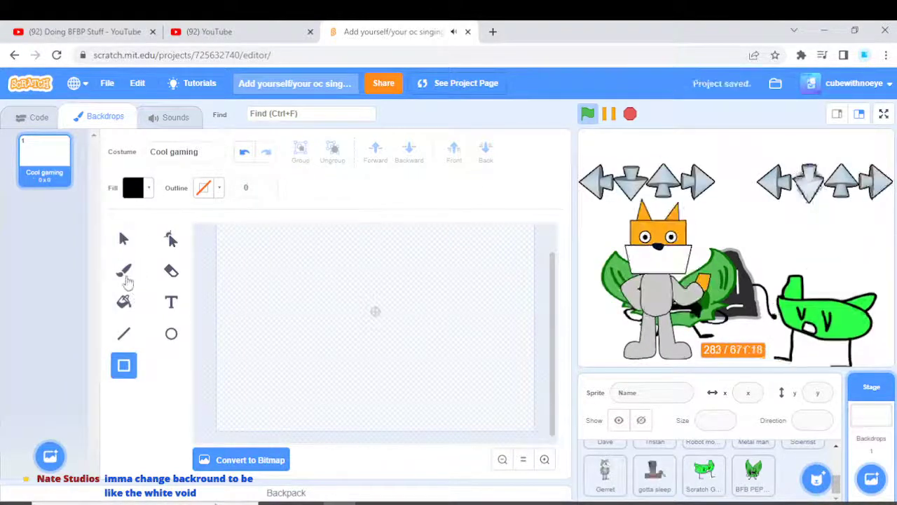
click(125, 275)
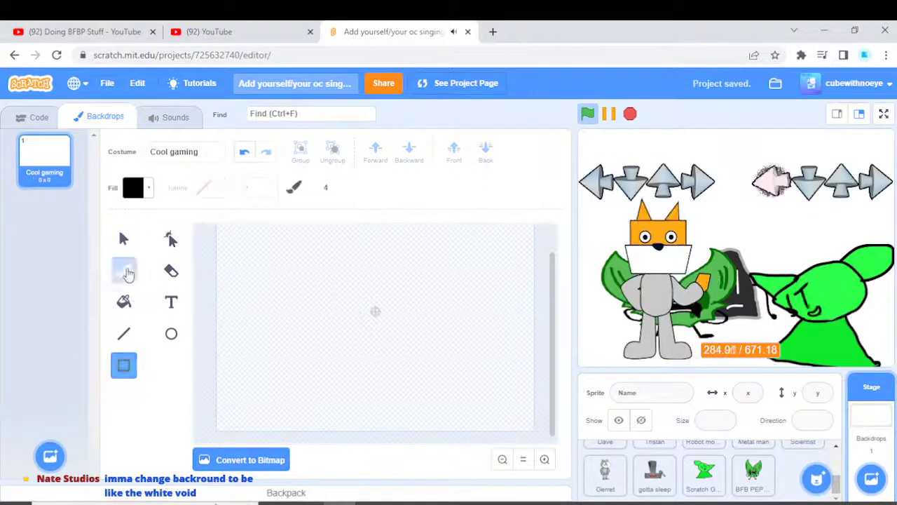
click(123, 238)
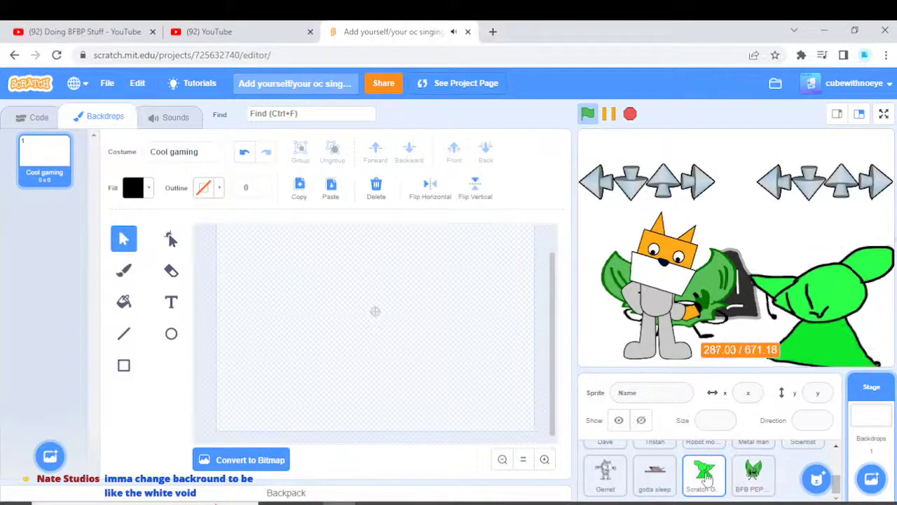
scroll(705, 479, up, 5)
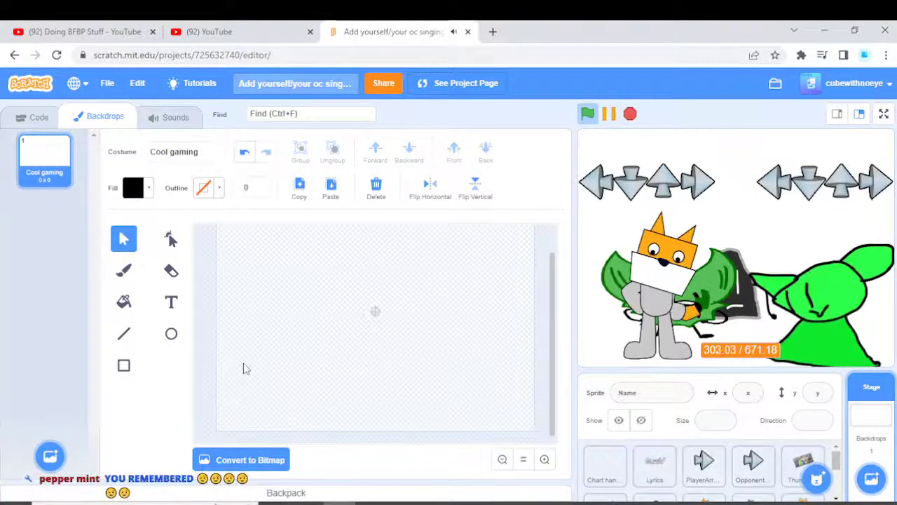
click(168, 306)
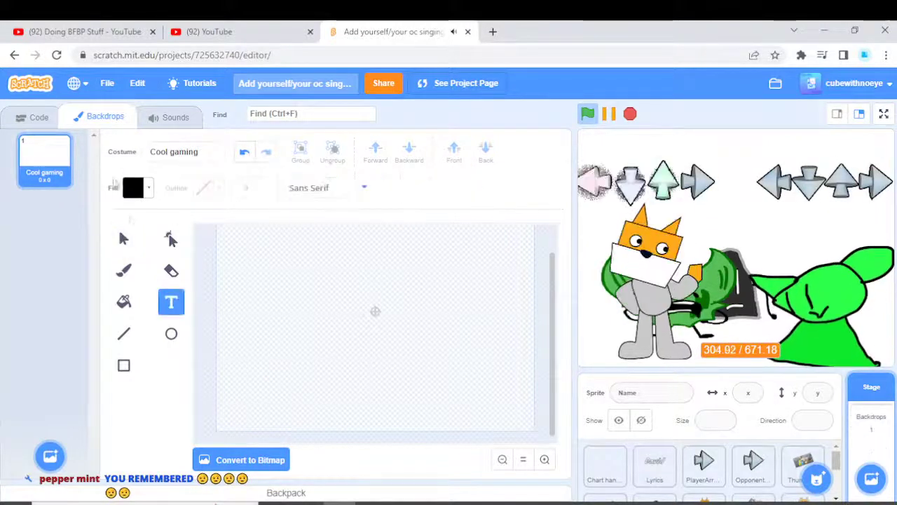
click(129, 190)
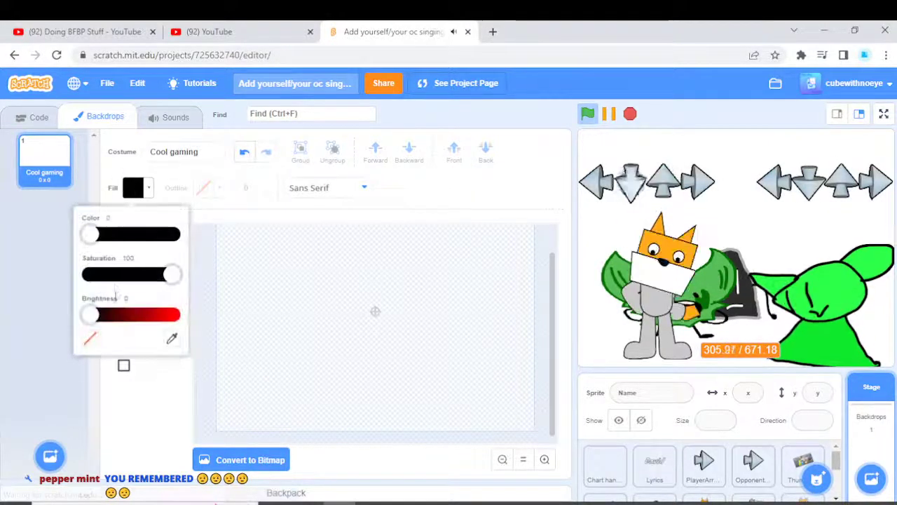
click(264, 284)
click(123, 240)
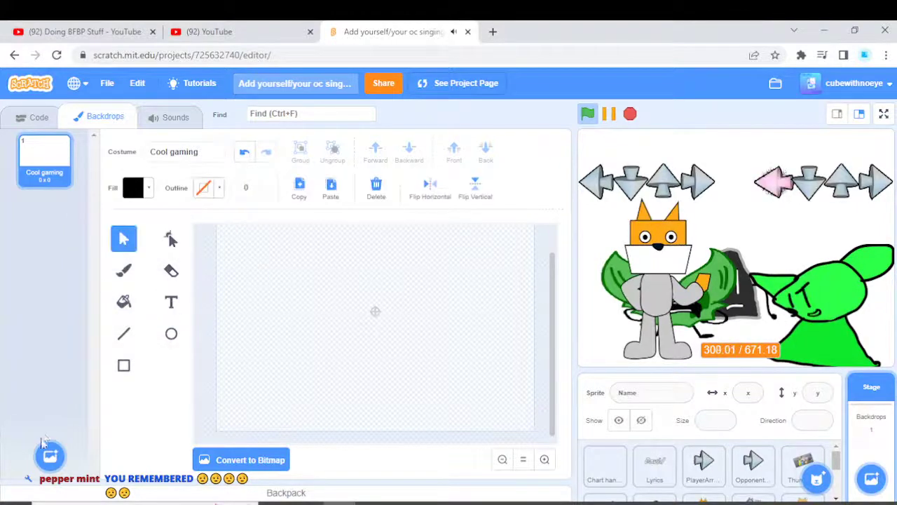
Upload the Gru image from Downloads as a backdrop and move its picture into the Cool gaming backdrop.
mouse_move(47, 452)
click(54, 360)
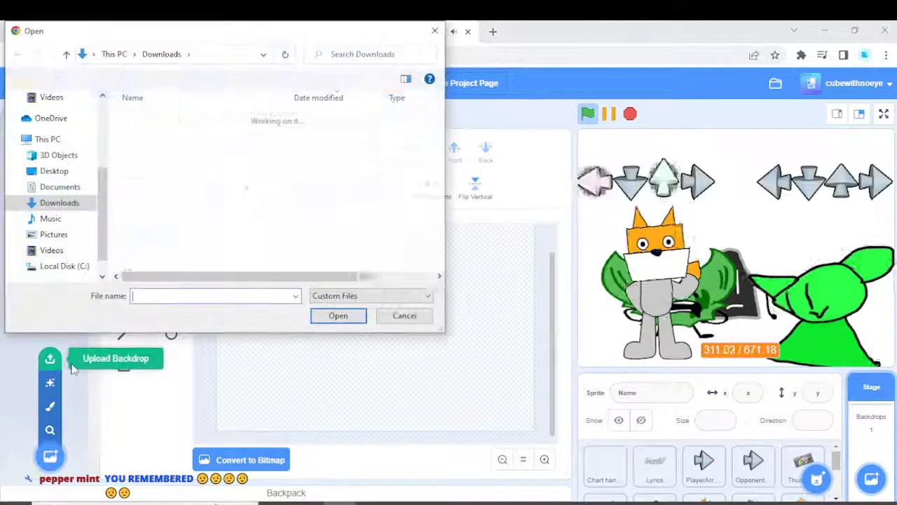
scroll(194, 196, down, 2)
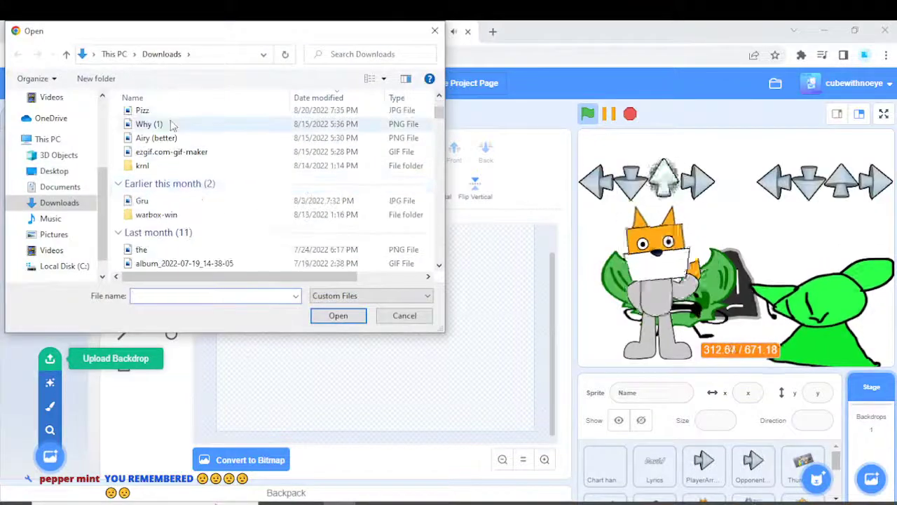
click(161, 200)
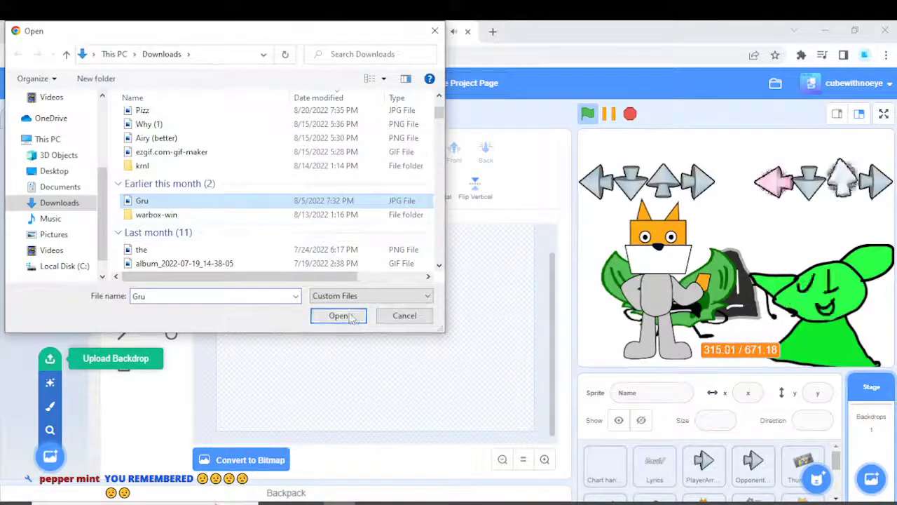
click(339, 315)
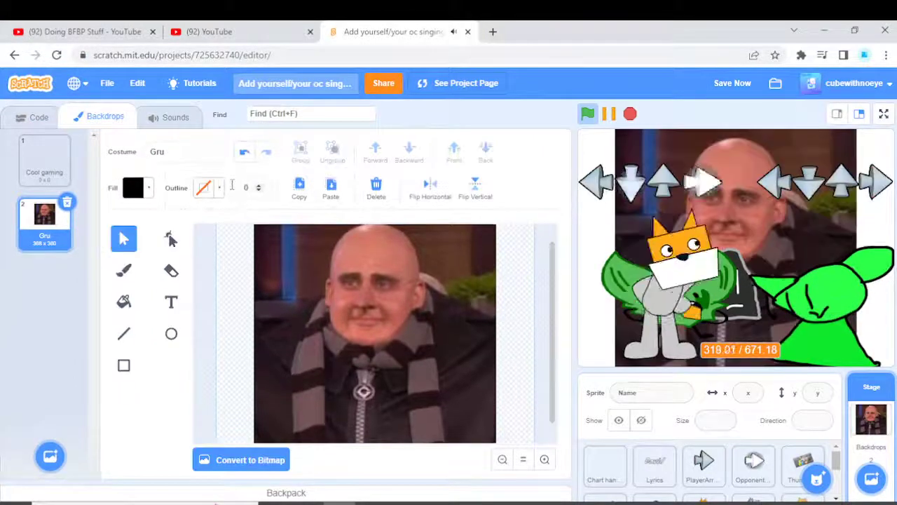
click(376, 184)
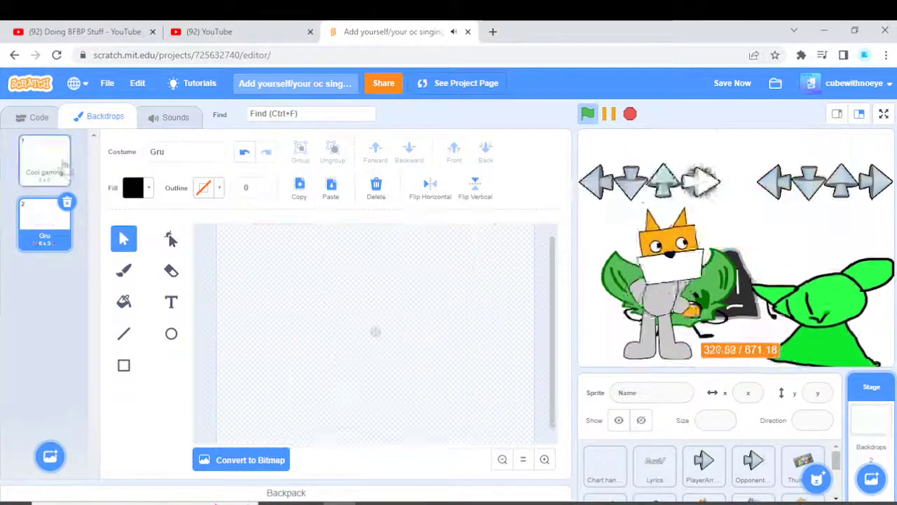
click(330, 186)
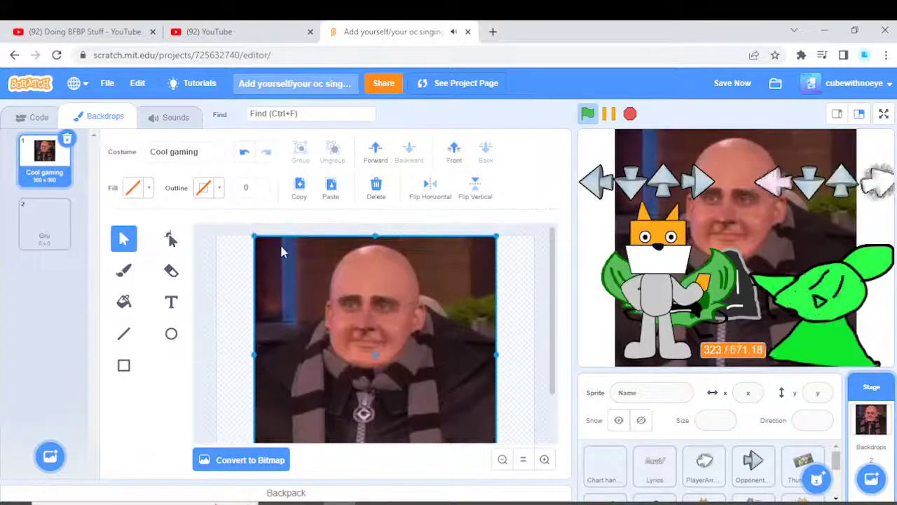
Shrink the Gru picture to about 36 by 37 and place it in the upper-right part of the Cool gaming backdrop.
drag(254, 238, 429, 406)
drag(482, 402, 445, 331)
mouse_move(427, 369)
mouse_down()
mouse_move(329, 348)
mouse_move(344, 320)
mouse_move(425, 370)
mouse_move(450, 294)
mouse_up()
click(346, 334)
Switch to the YouTube live stream and send the chat message "gru is still dead".
click(81, 32)
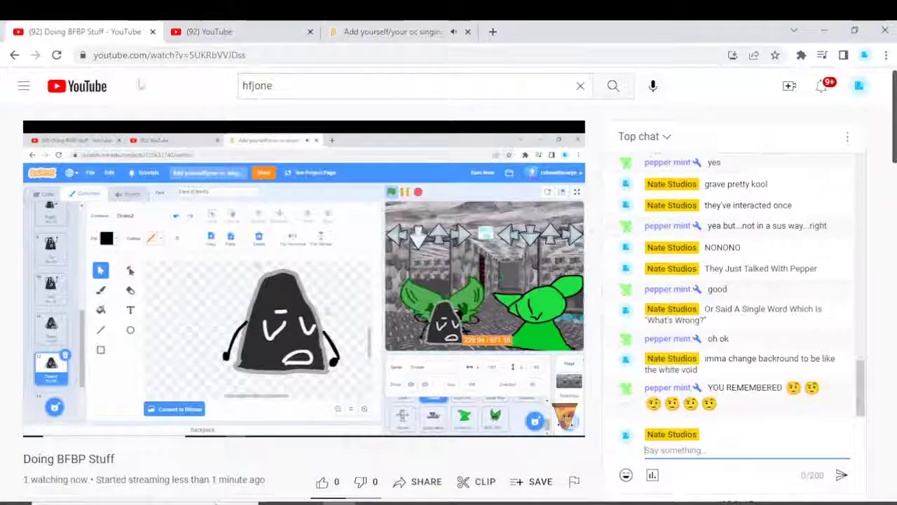
text(gru)
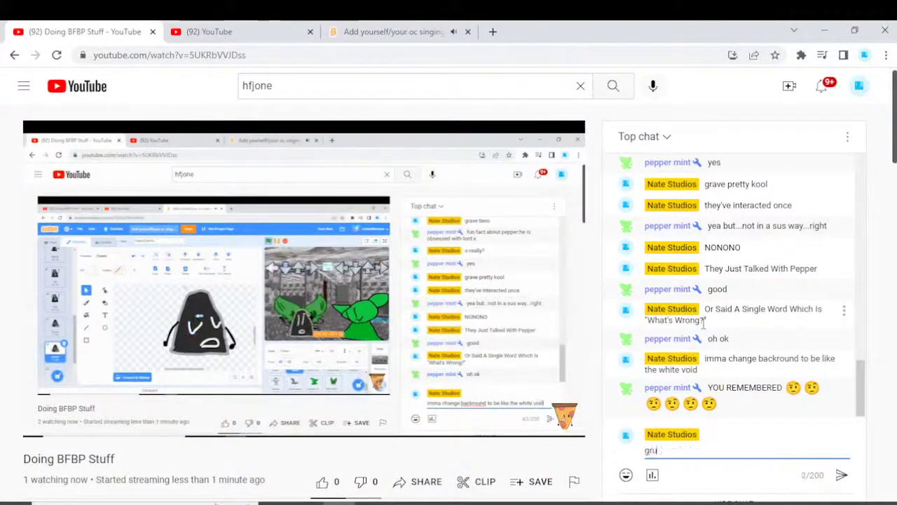
text( is still dead)
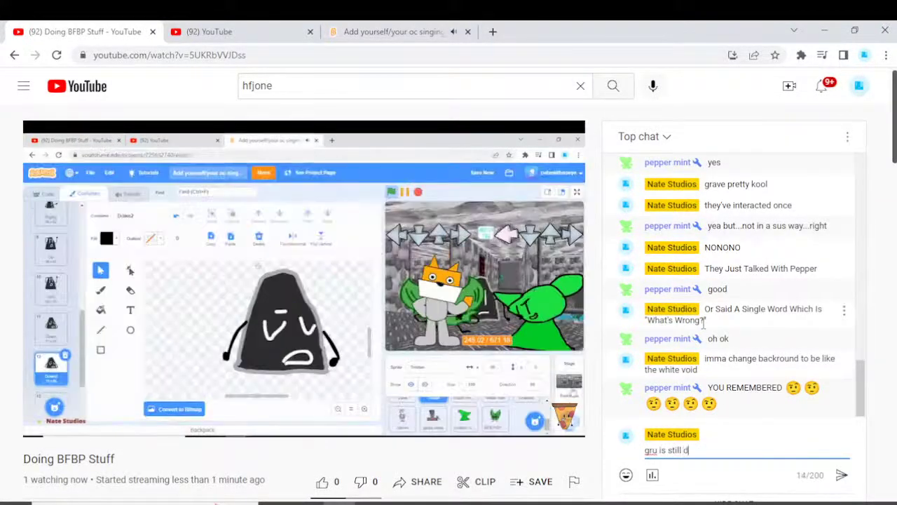
key(Return)
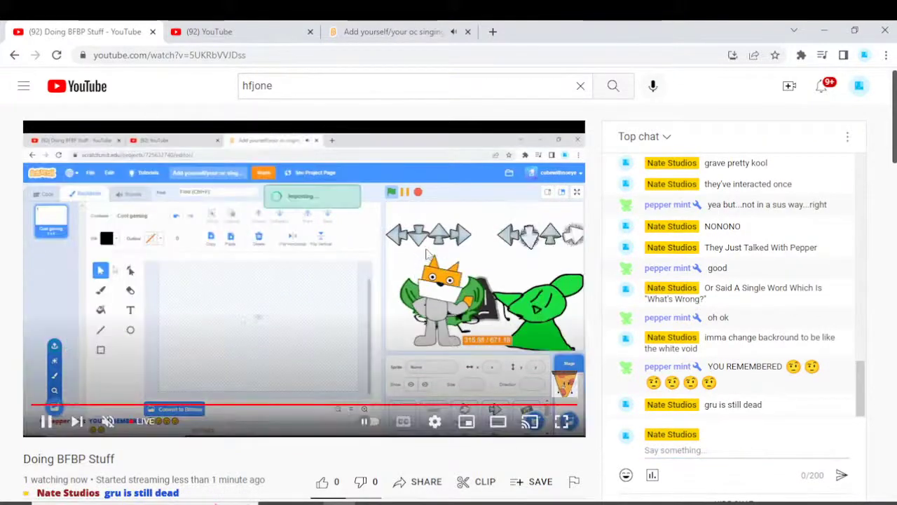
Return to the Scratch project and brush a closed jagged outline in cyan (color 51, size 4) on the upper-left part of the Cool gaming backdrop.
click(427, 31)
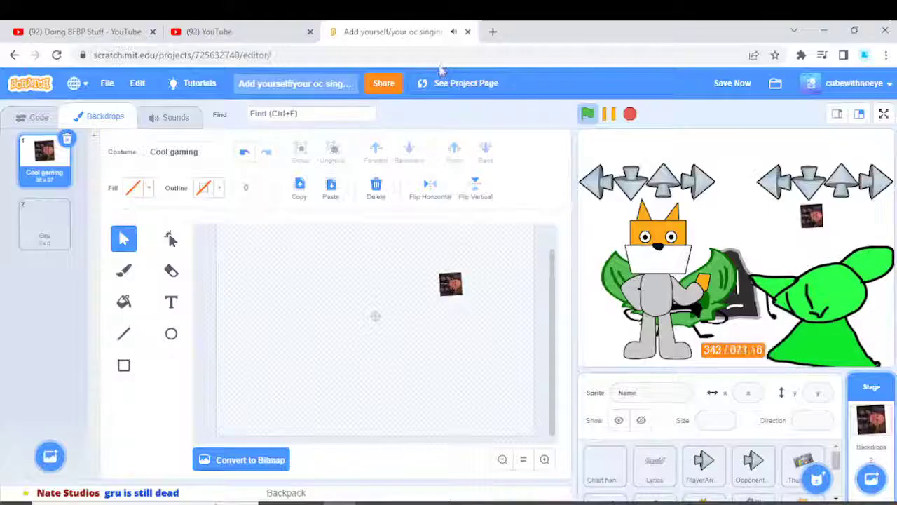
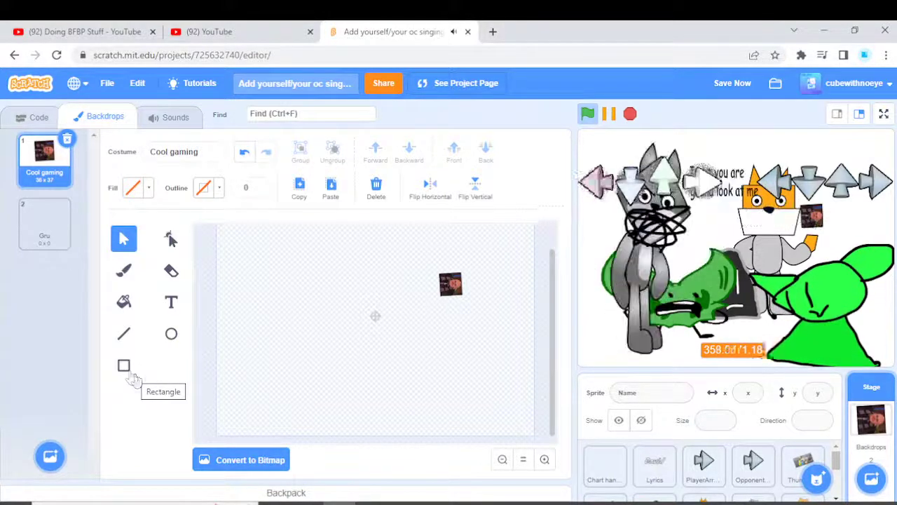
click(128, 372)
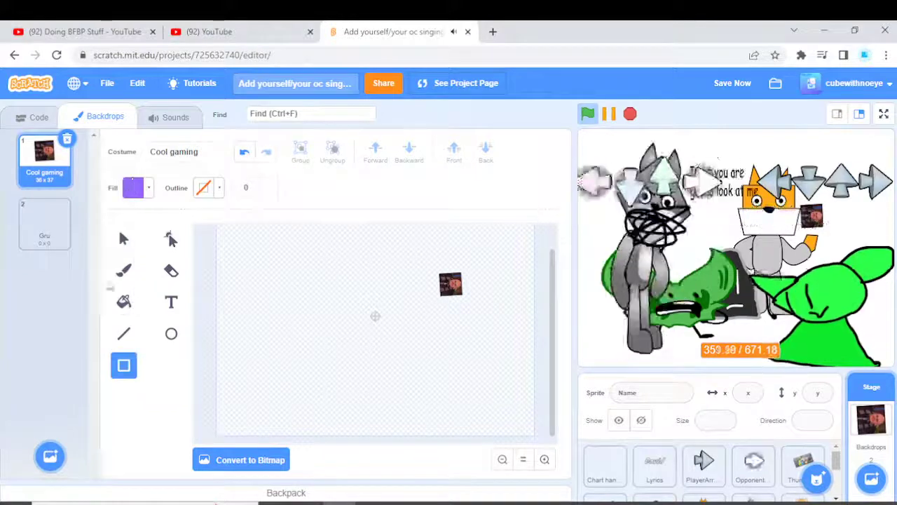
click(121, 272)
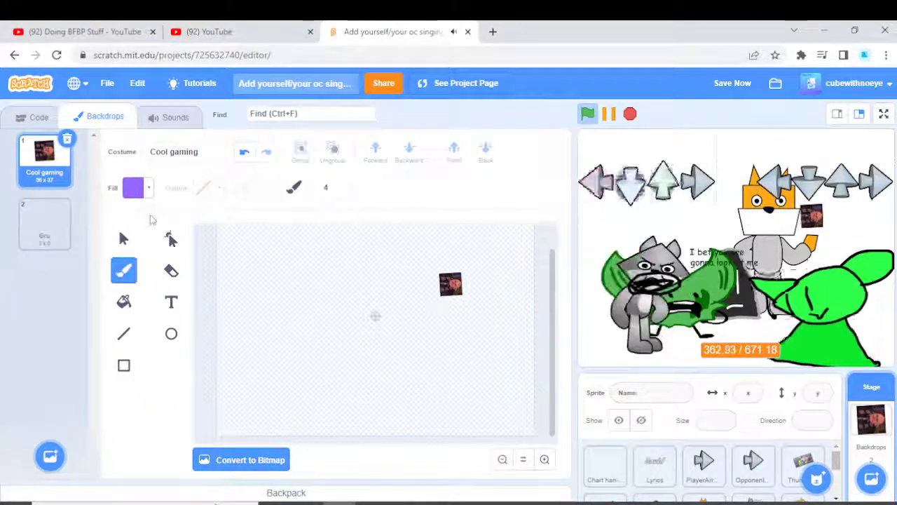
click(134, 187)
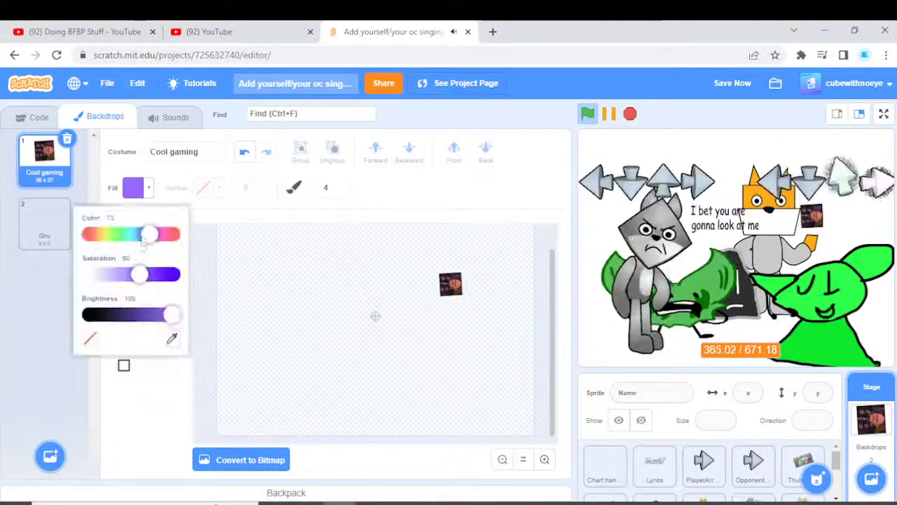
drag(154, 233, 131, 235)
drag(260, 251, 280, 251)
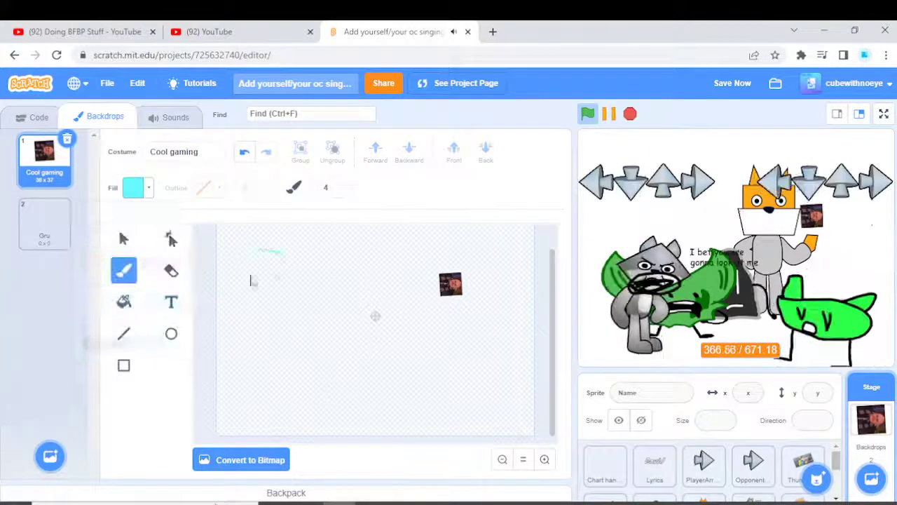
drag(284, 327, 253, 337)
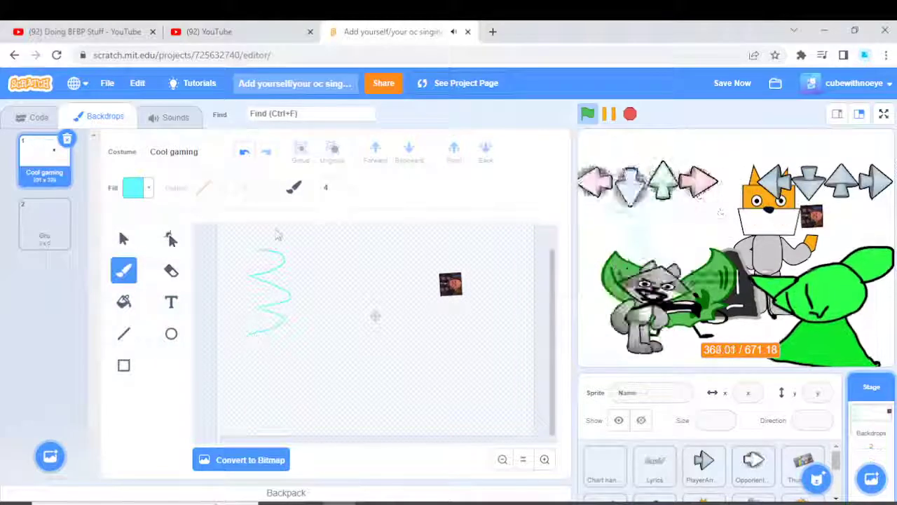
mouse_move(264, 256)
mouse_down()
mouse_move(308, 258)
mouse_move(319, 296)
mouse_move(310, 342)
mouse_up()
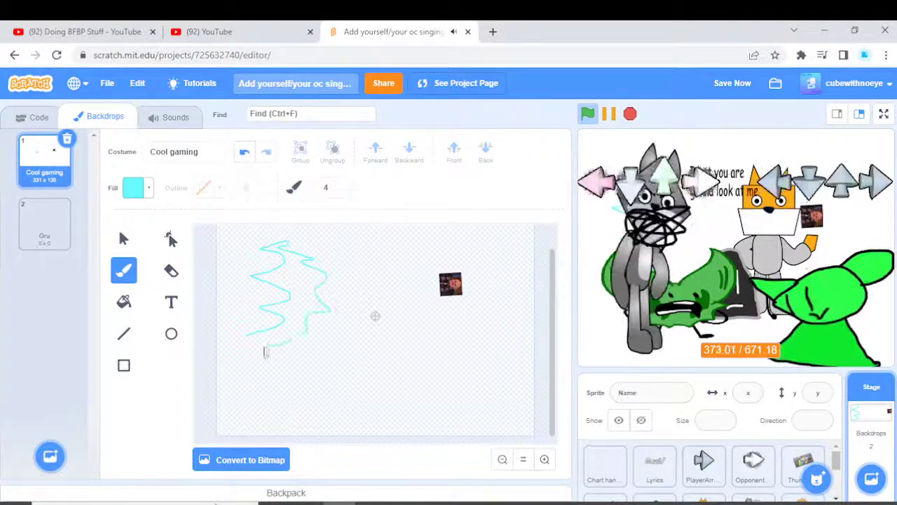
Try filling the jagged cyan outline with green (color 35, saturation 100, brightness 100) and undo it.
click(502, 459)
click(545, 459)
click(545, 459)
scroll(378, 392, left, 5)
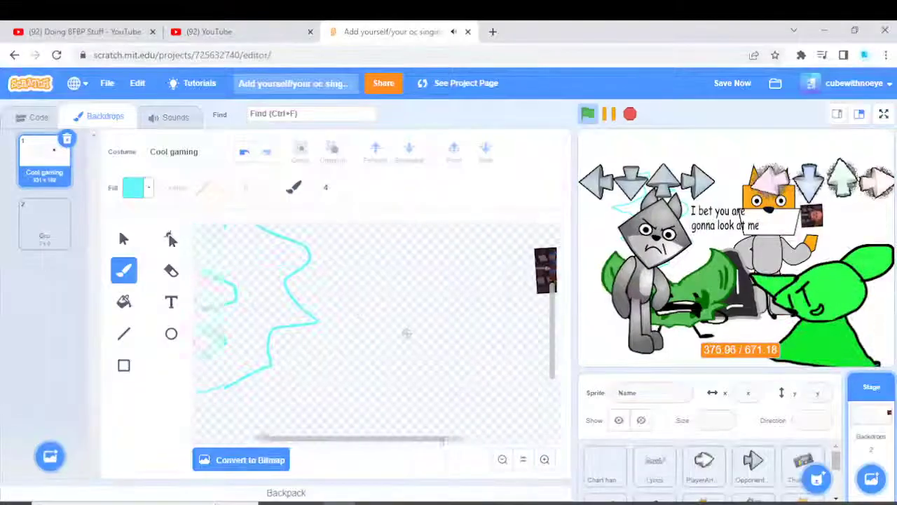
click(125, 306)
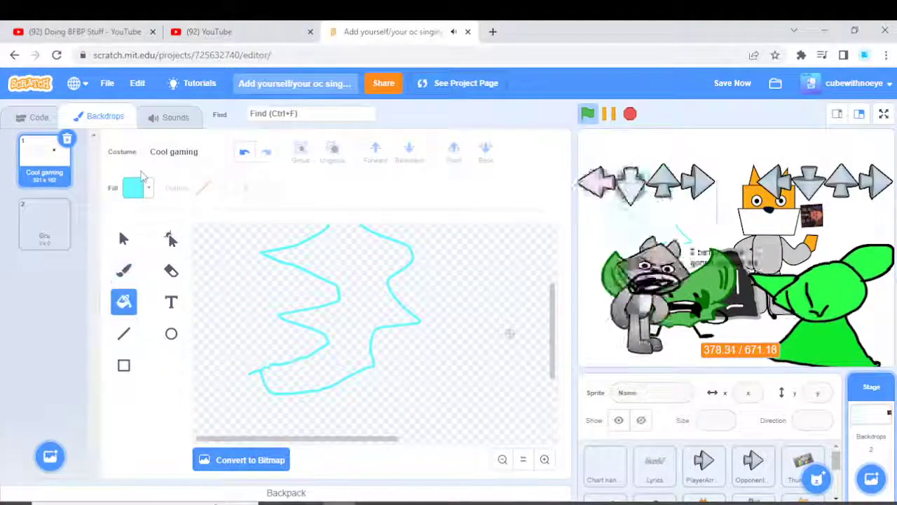
click(138, 188)
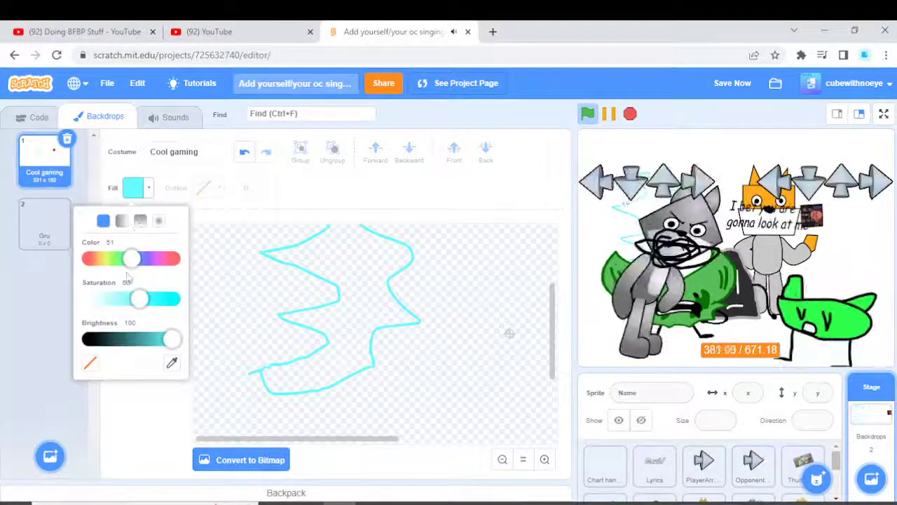
drag(132, 258, 114, 258)
drag(140, 299, 172, 299)
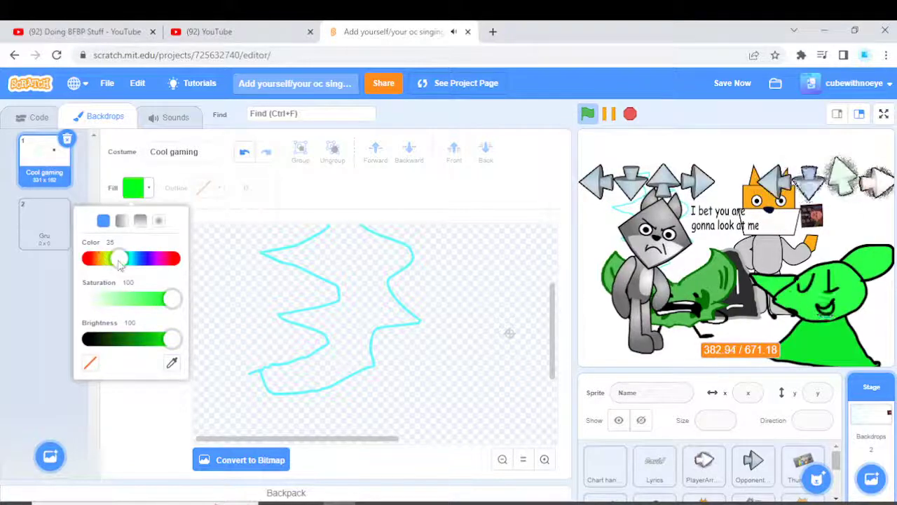
click(418, 324)
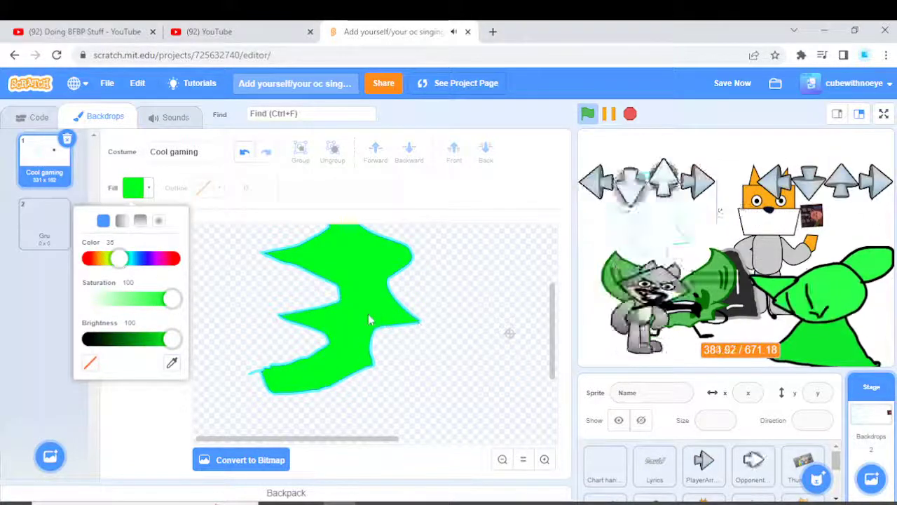
key(ctrl+z)
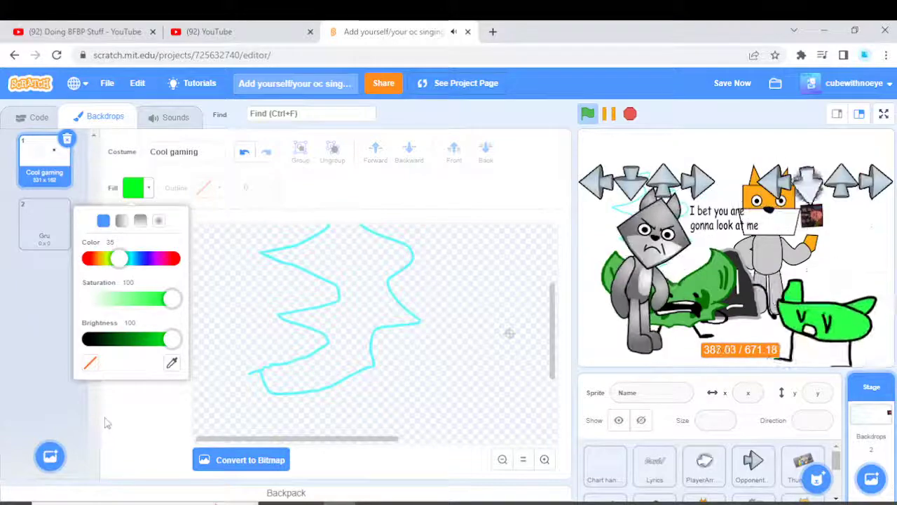
click(107, 423)
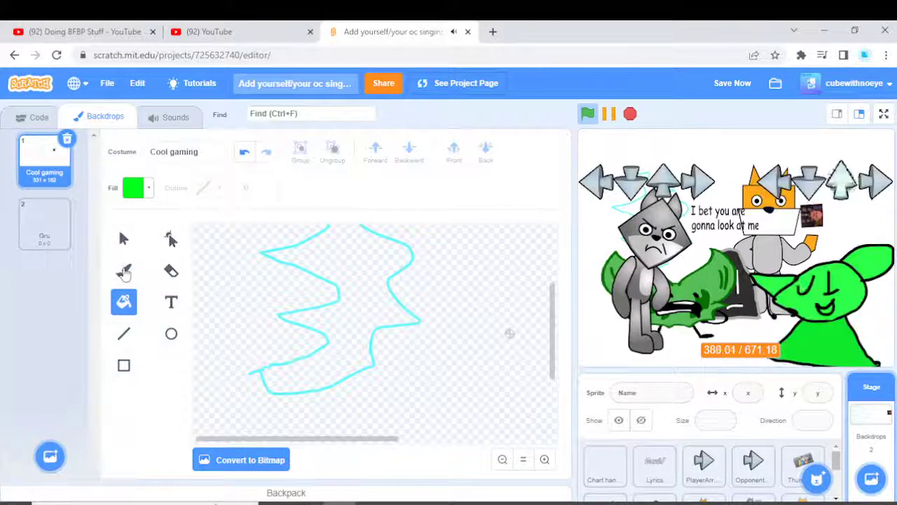
Brush a green line across the lower part of the jagged shape as a fill divider, then delete that line.
click(124, 272)
drag(331, 339, 365, 343)
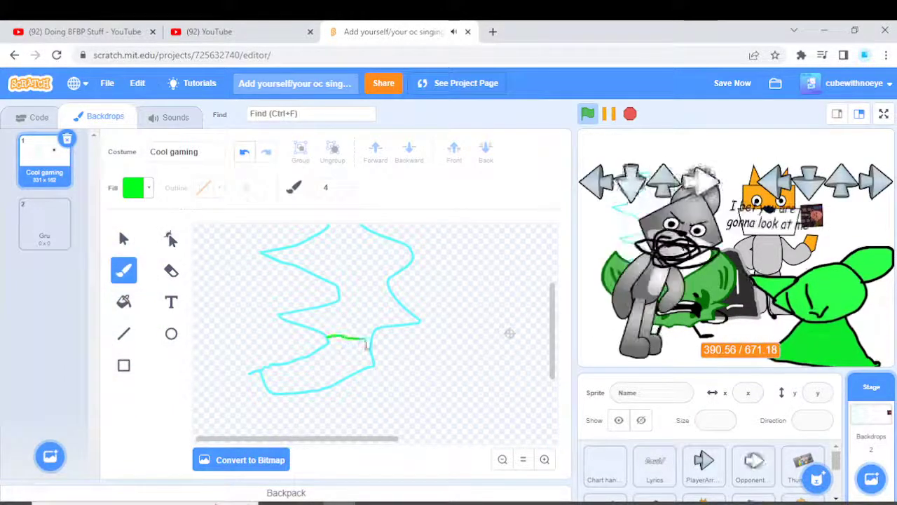
click(124, 301)
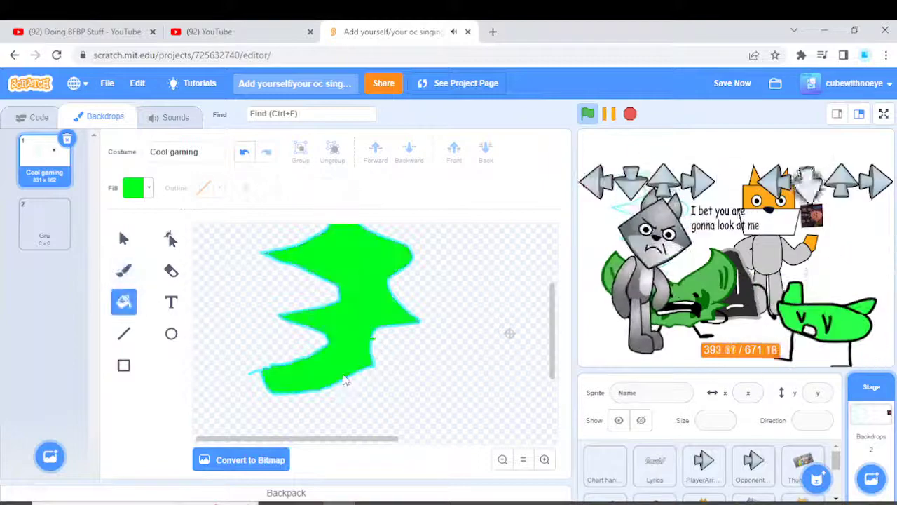
click(124, 270)
click(124, 239)
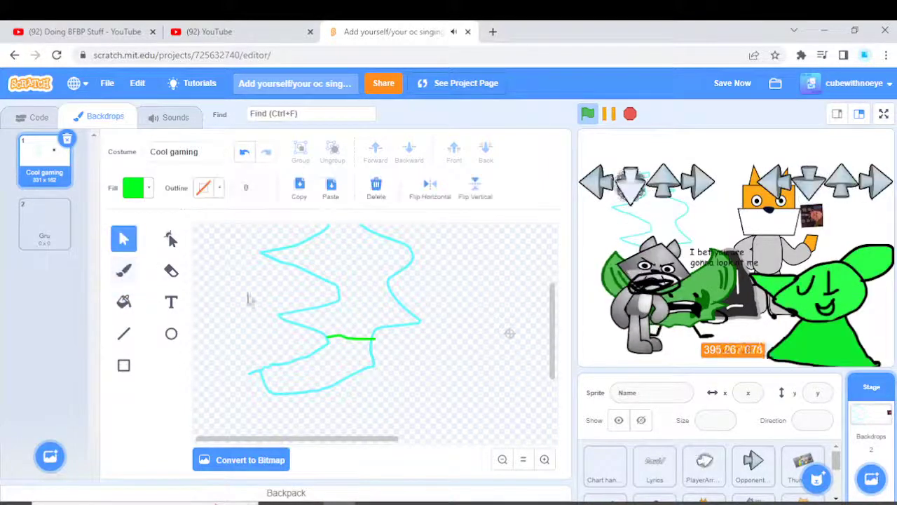
click(352, 342)
click(375, 186)
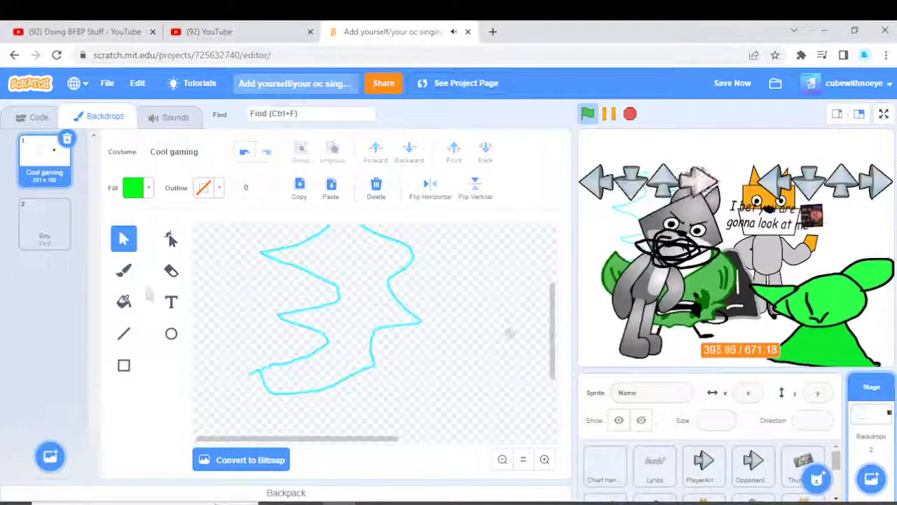
Fill the jagged outline with light cyan at color 51, saturation 34 and brightness 100.
click(125, 301)
click(124, 239)
click(301, 261)
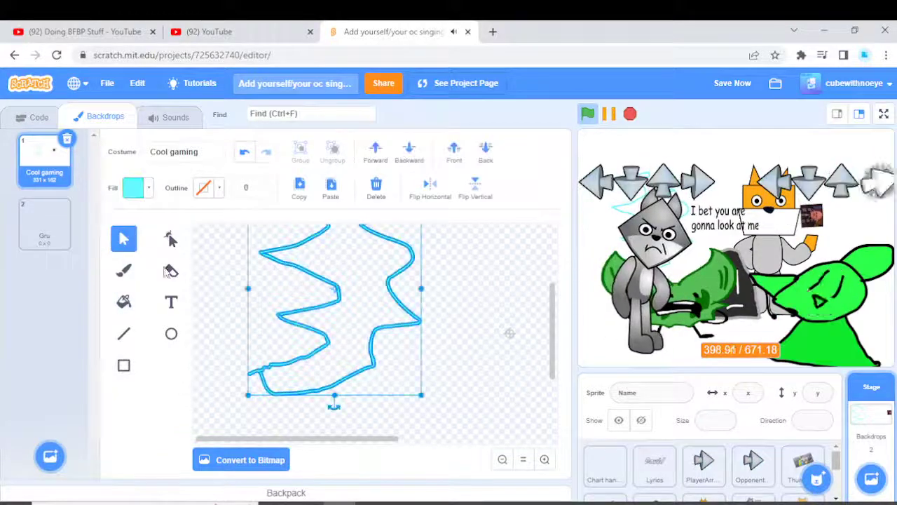
click(123, 306)
click(135, 187)
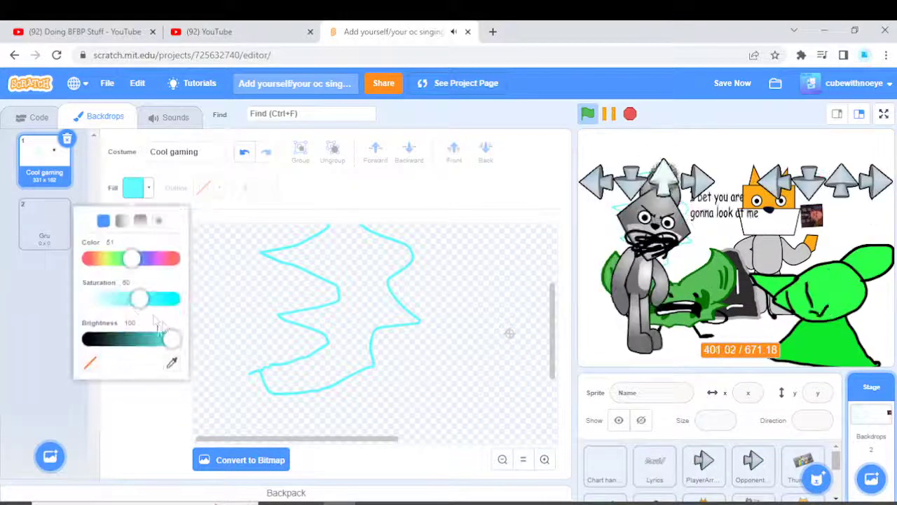
drag(143, 300, 122, 300)
click(354, 316)
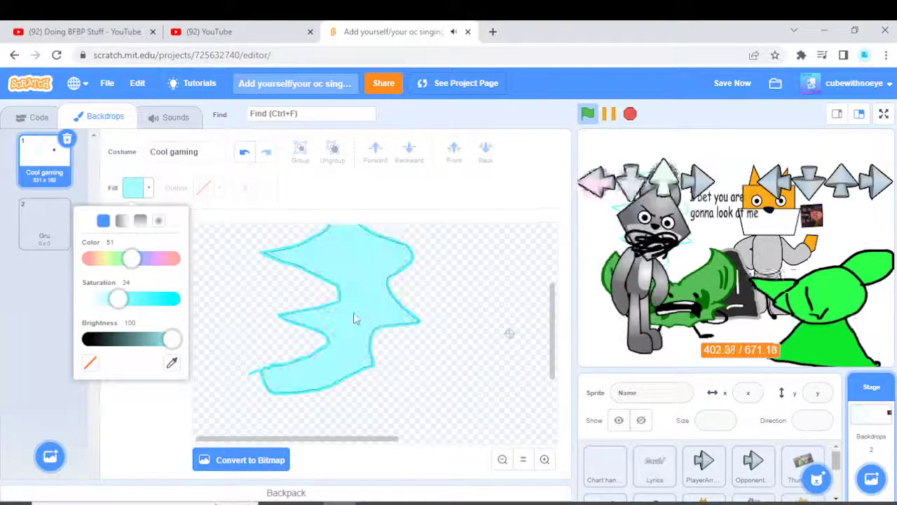
Brush a small blob beside the jagged shape's right edge in brighter cyan (saturation 100) and fill it with the same color.
click(123, 267)
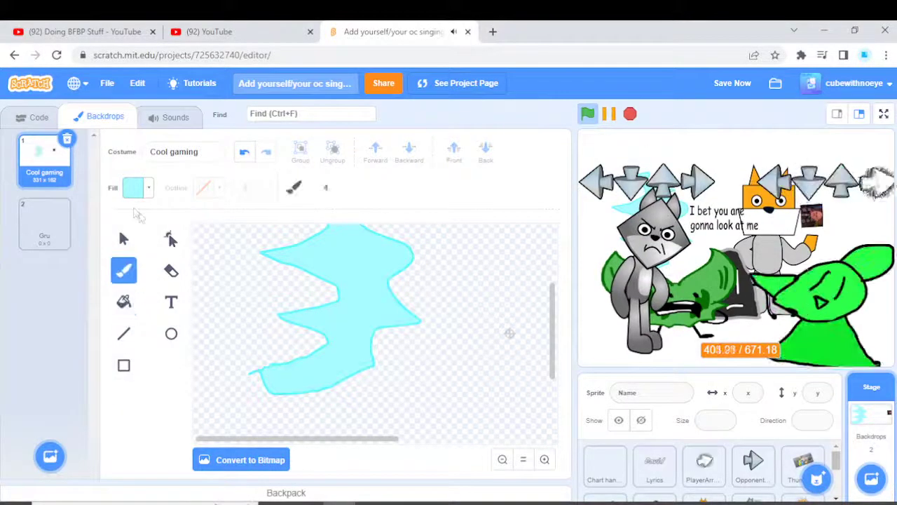
click(134, 188)
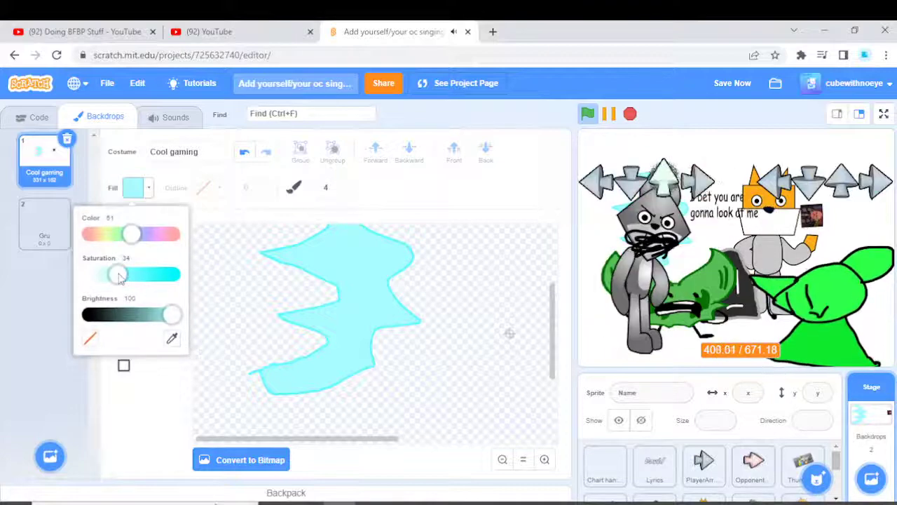
drag(119, 276, 182, 276)
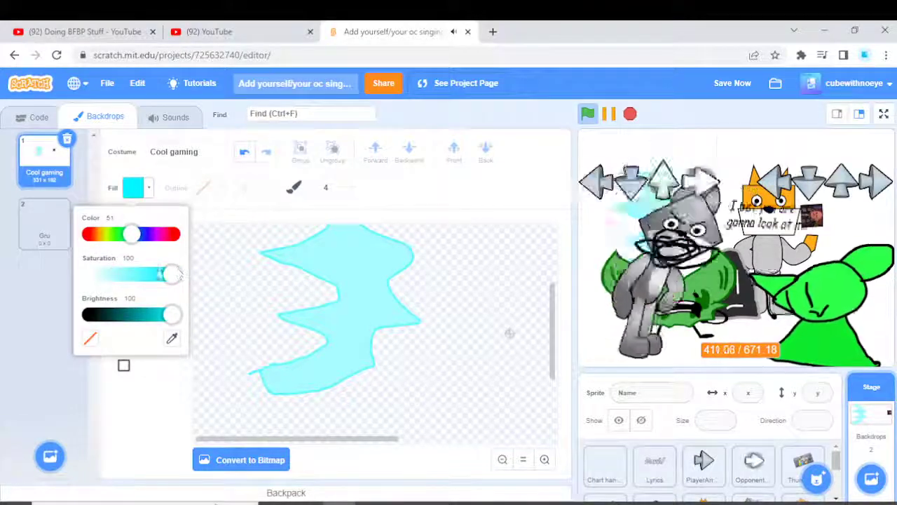
click(148, 389)
scroll(446, 308, up, 2)
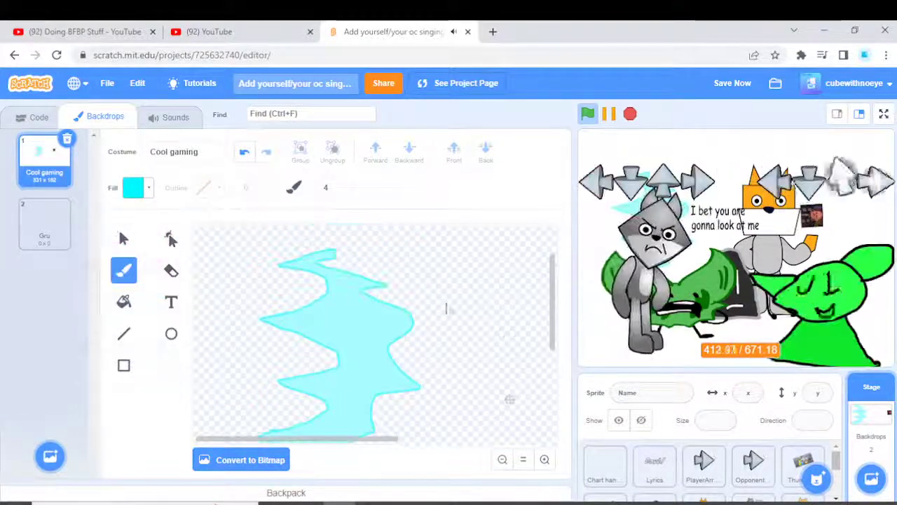
mouse_move(451, 341)
mouse_down()
mouse_move(456, 320)
mouse_move(439, 309)
mouse_up()
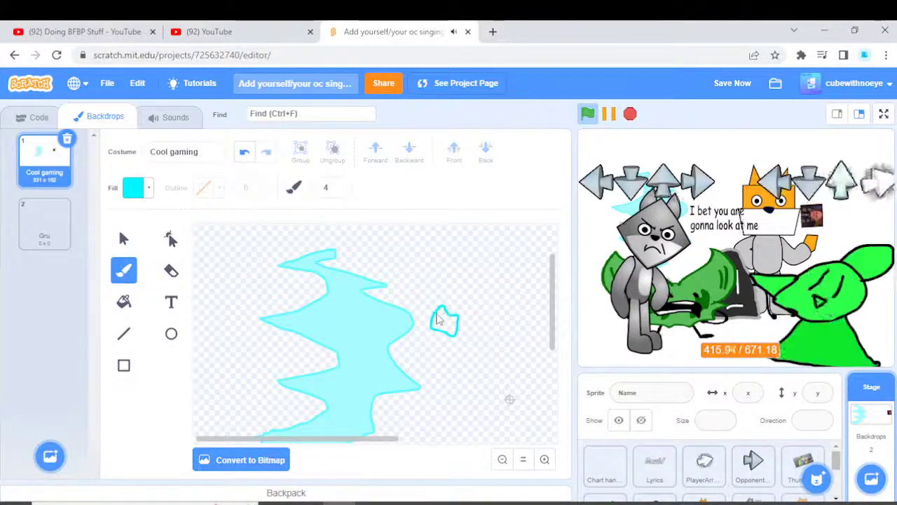
click(124, 301)
click(448, 324)
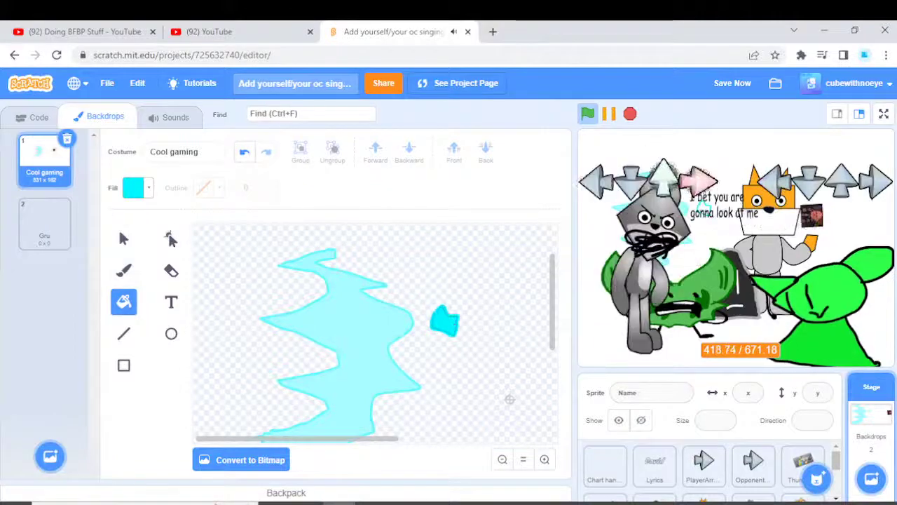
Shrink and duplicate the small cyan blob, placing one near the jagged shape's upper-right edge and the other to its left.
click(123, 239)
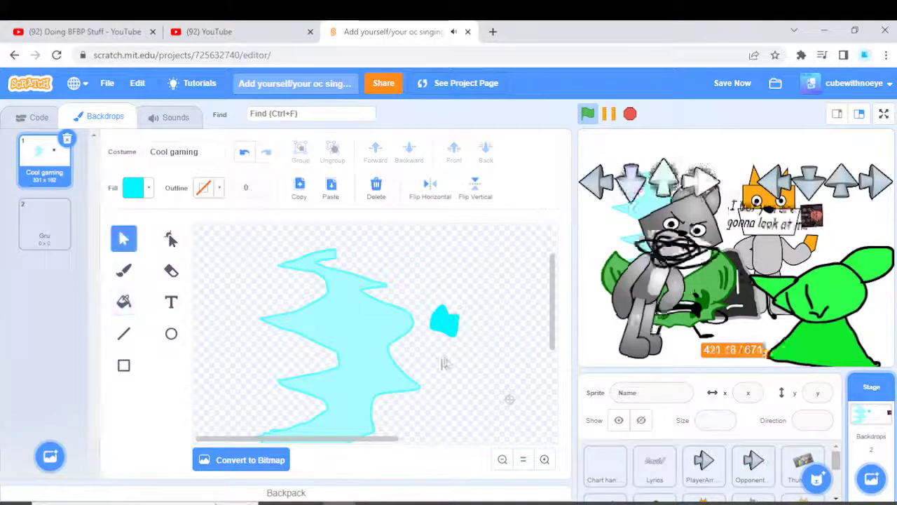
click(445, 321)
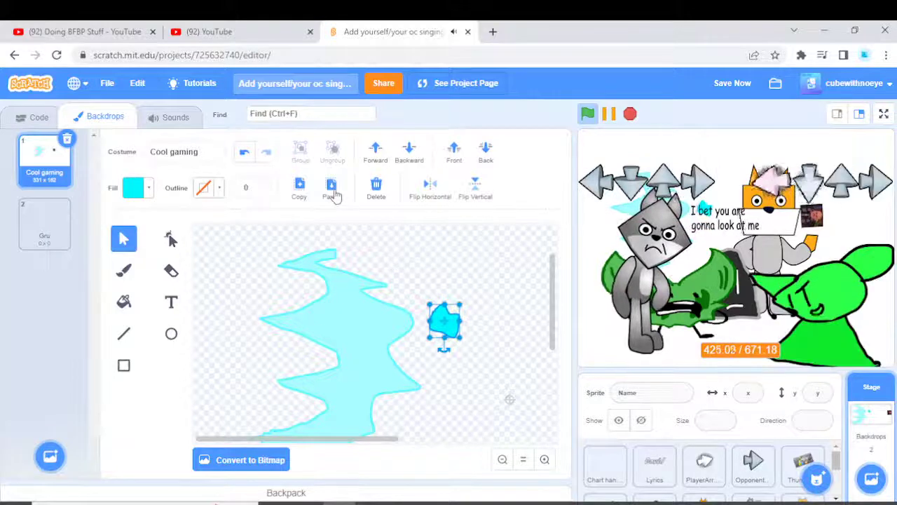
drag(425, 300, 232, 375)
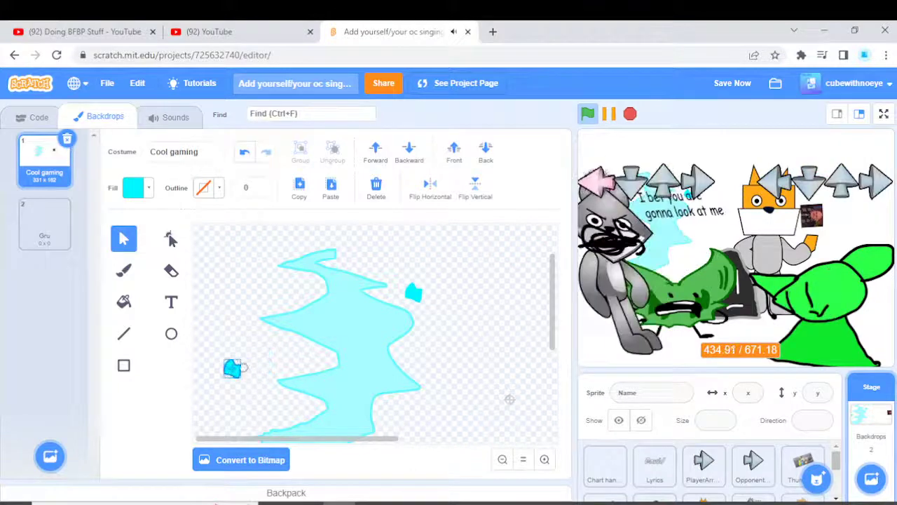
Duplicate the small cyan blob, place the copy beside the jagged shape's lower-right point and enlarge it slightly.
scroll(434, 357, down, 2)
click(299, 186)
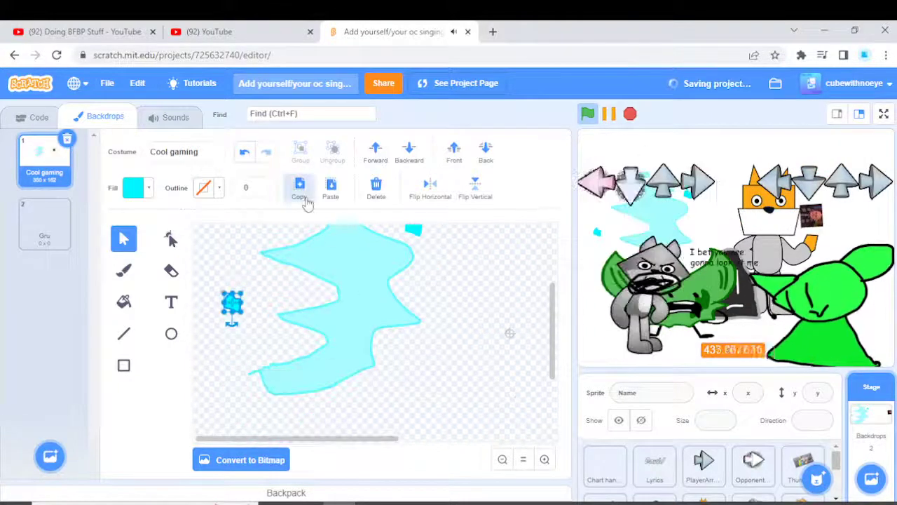
click(330, 187)
drag(231, 319, 435, 348)
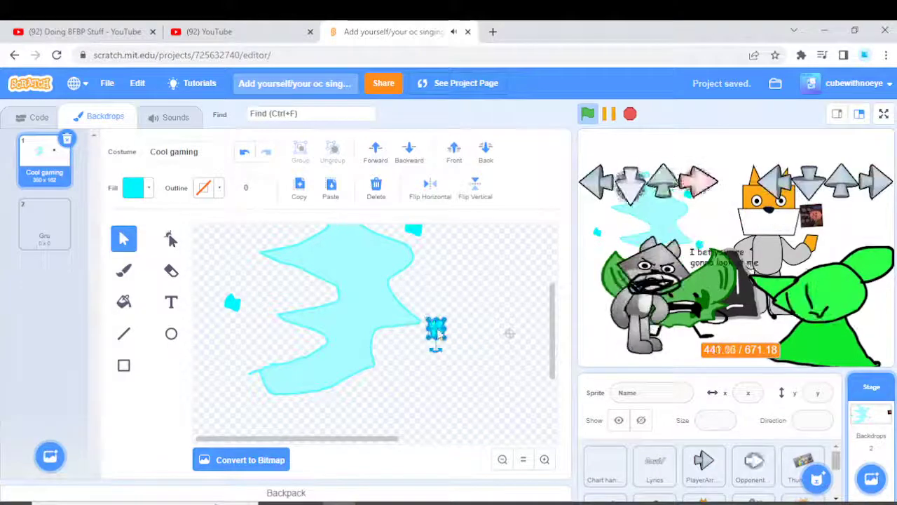
drag(423, 316, 434, 335)
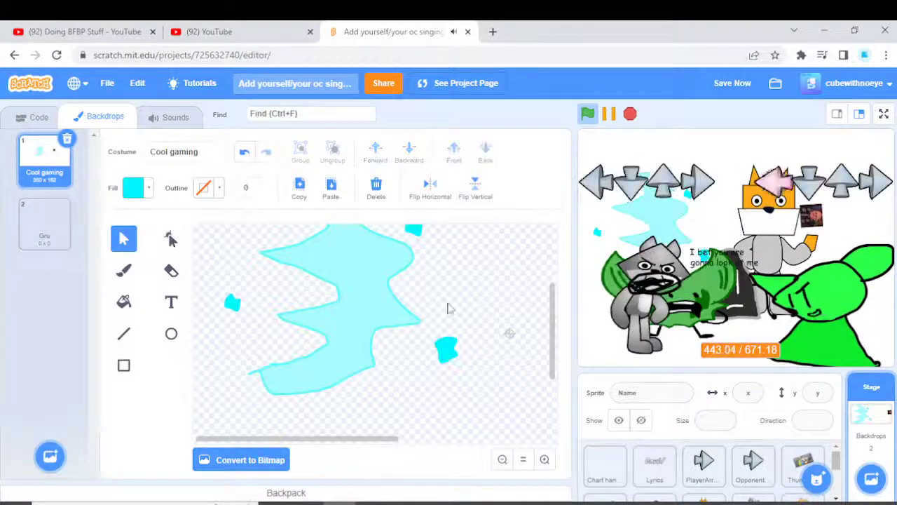
Check the live chat on the YouTube stream page, then return to Scratch and open the Robot monitor sprite.
click(3, 26)
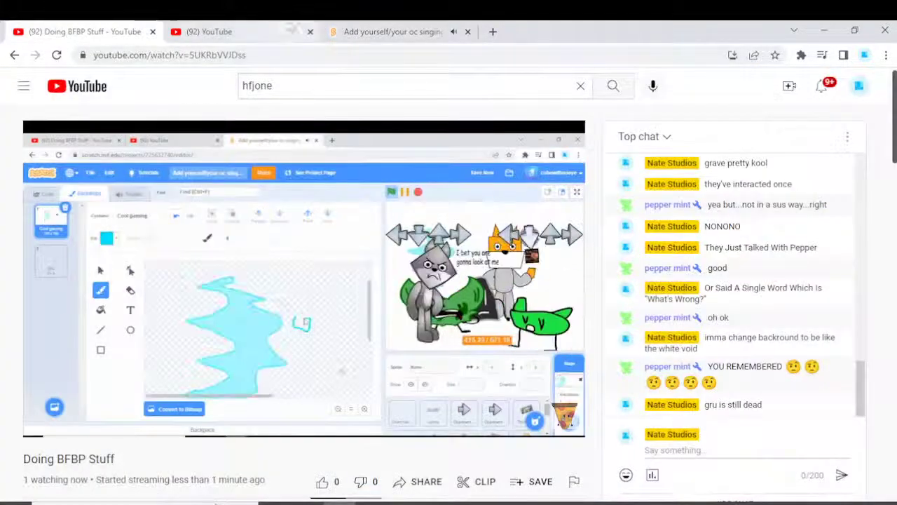
click(386, 25)
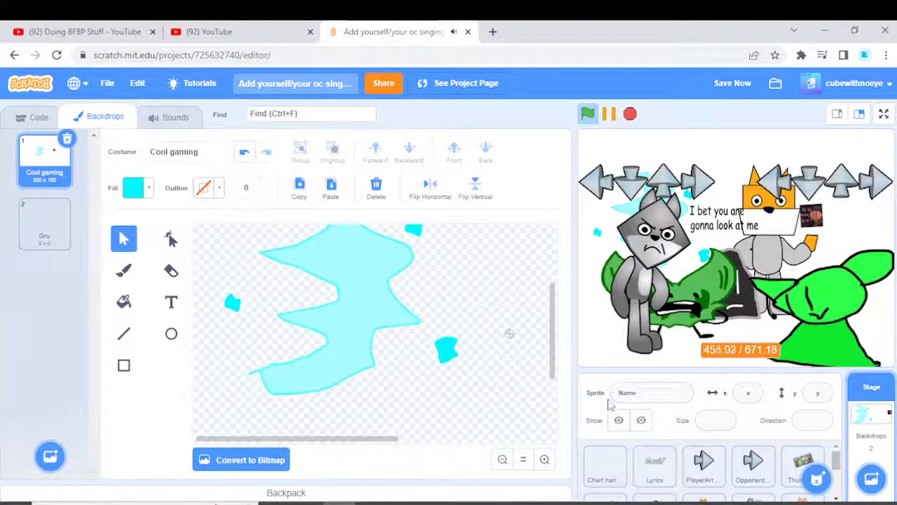
scroll(690, 466, down, 5)
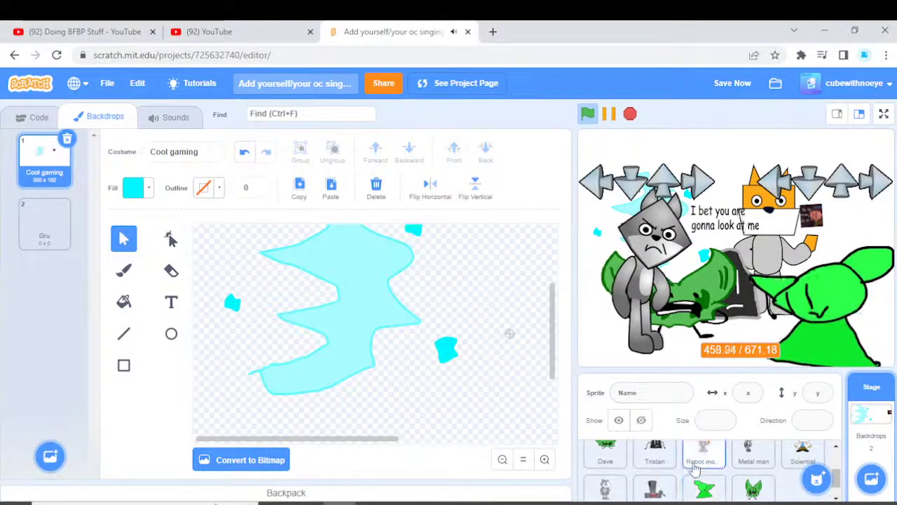
click(703, 455)
Switch to the YouTube stream page, read back through the earlier live chat messages for character requests, and return to Scratch.
key(ctrl+1)
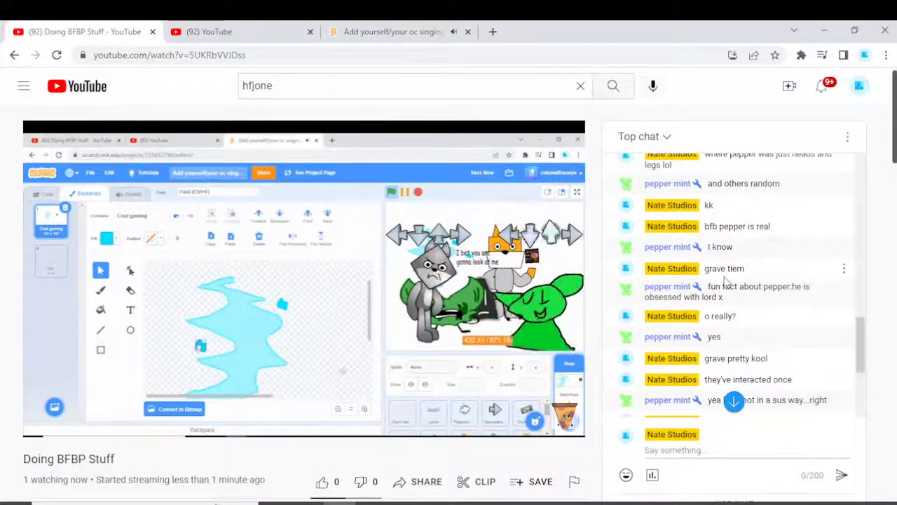
scroll(726, 281, up, 3)
scroll(727, 281, up, 3)
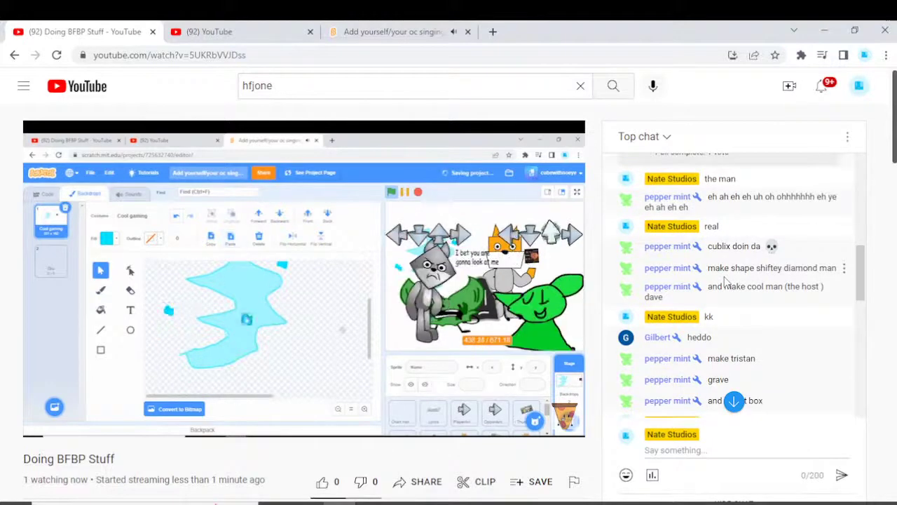
scroll(726, 280, up, 5)
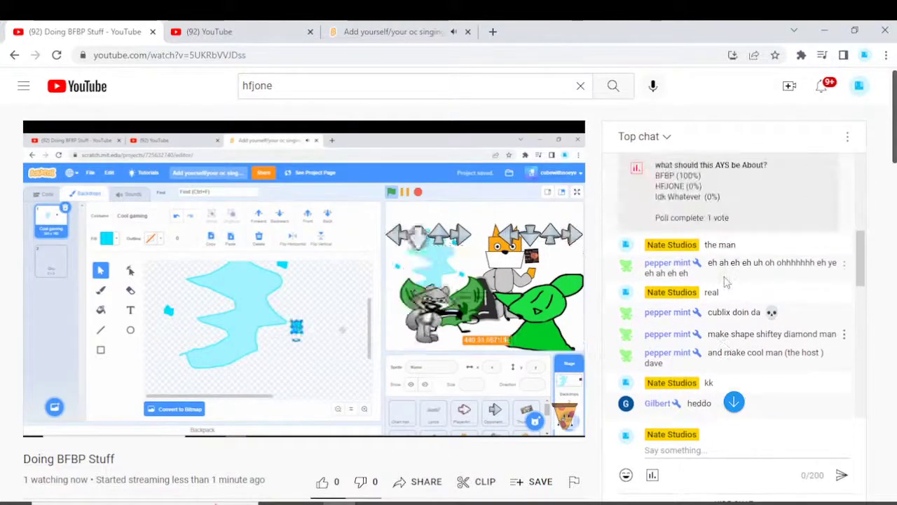
scroll(748, 298, down, 5)
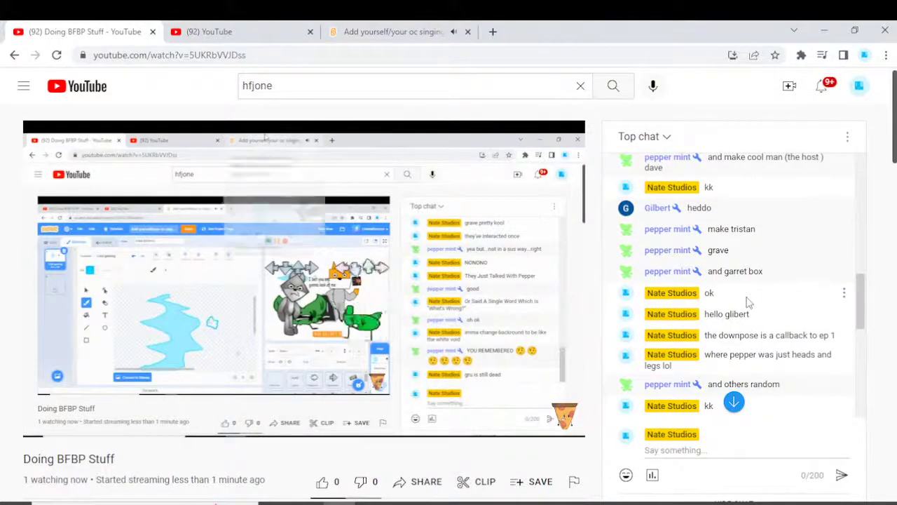
scroll(719, 315, down, 3)
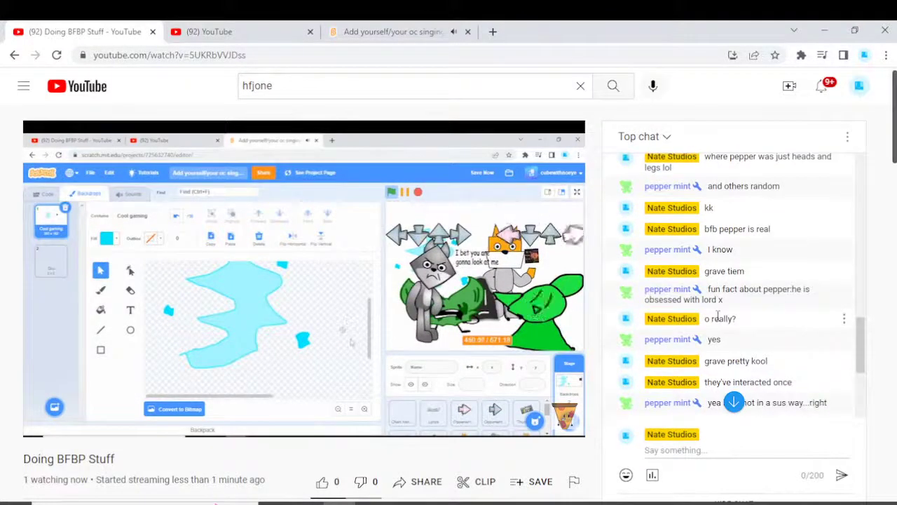
scroll(718, 315, down, 3)
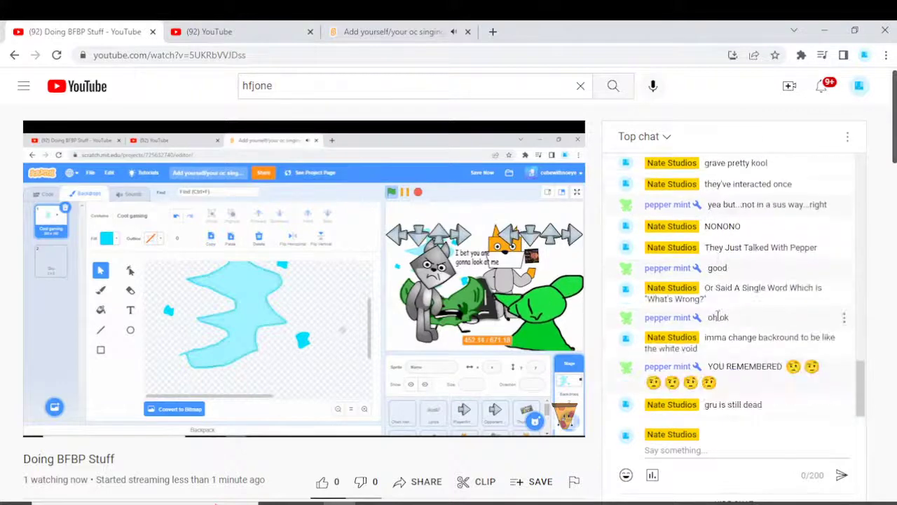
click(389, 28)
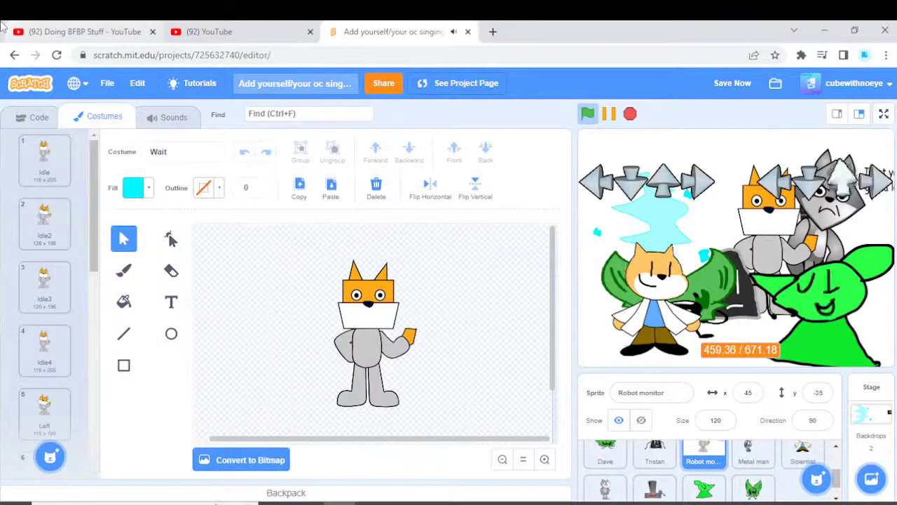
Switch to the YouTube stream page and post "brb" in the live chat.
key(ctrl+1)
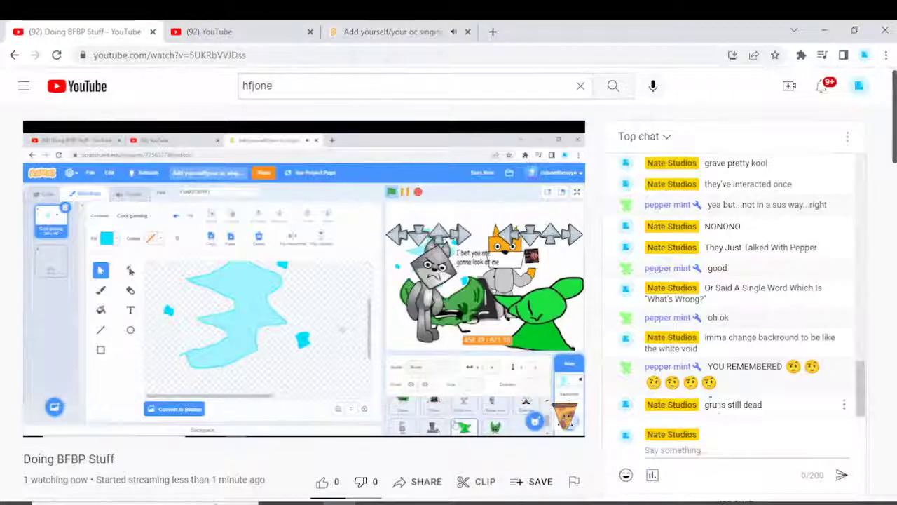
click(698, 444)
text(brb)
key(Return)
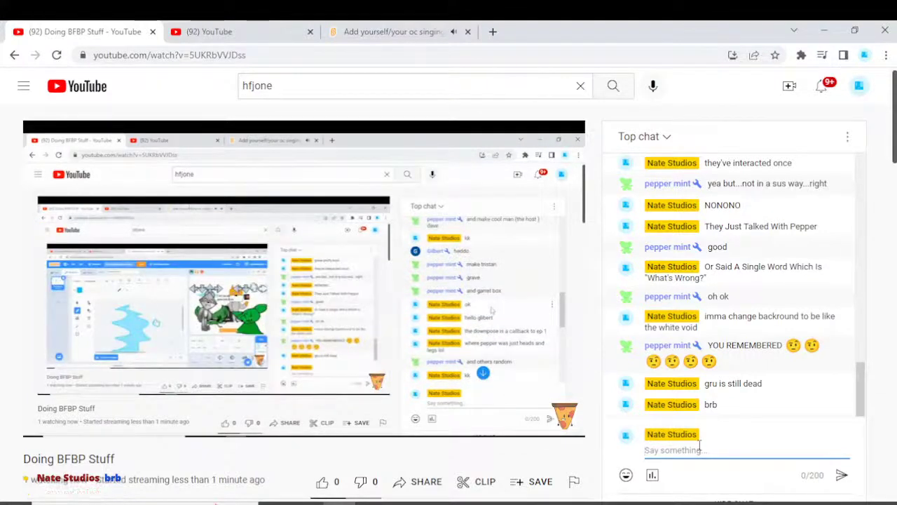
Post "oop gtg eat very quick lol" in the live chat.
text(oop )
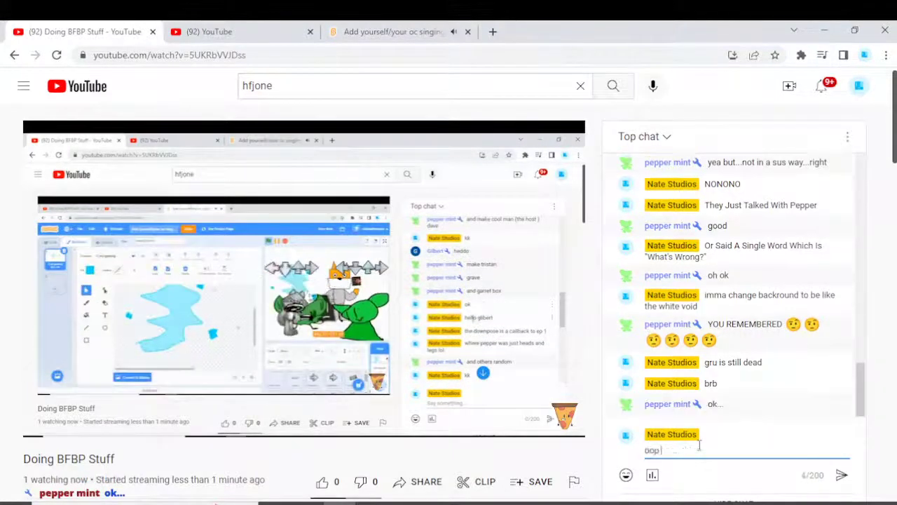
text(gtg reat very q)
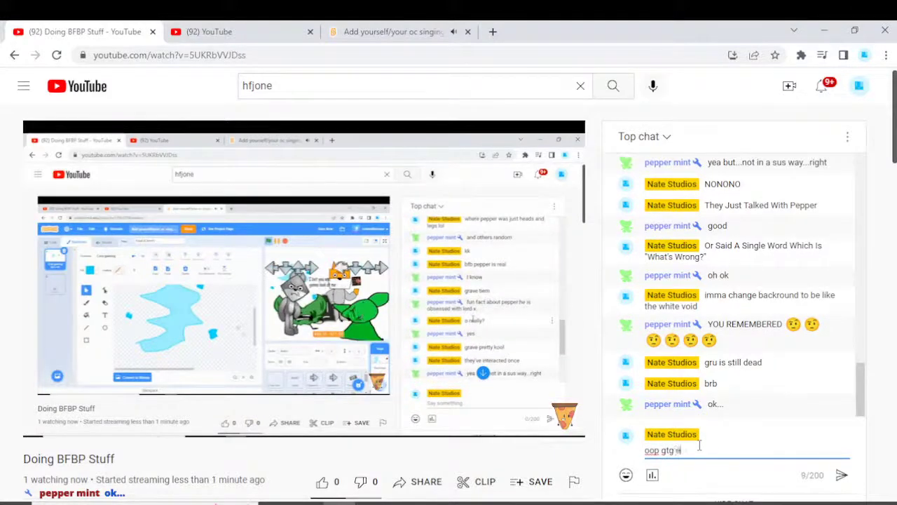
text(uick lol)
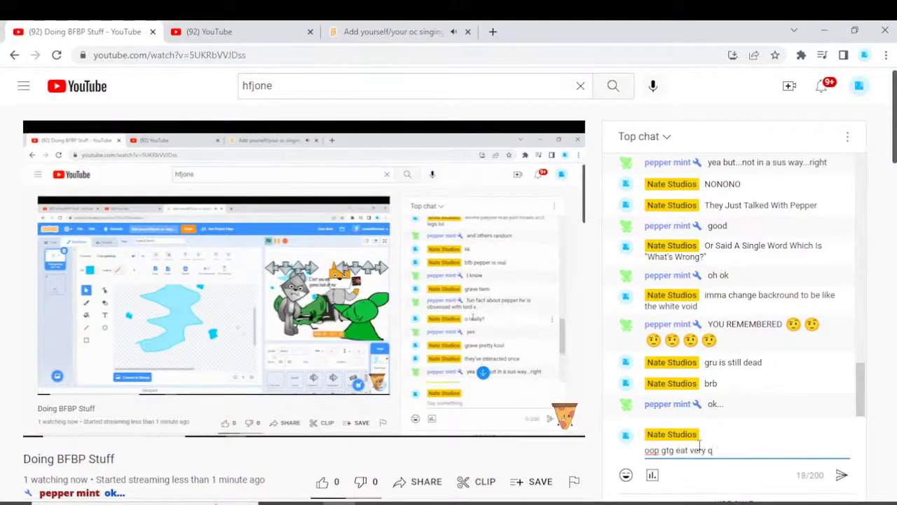
key(Return)
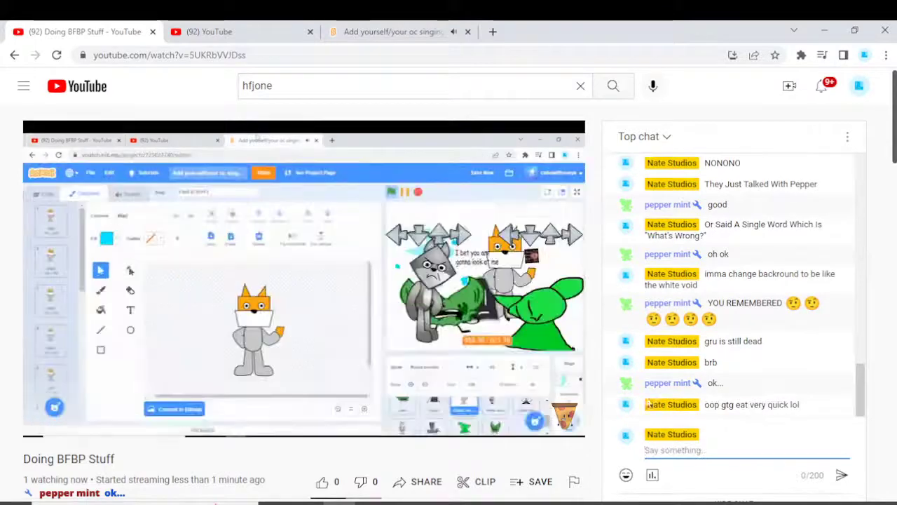
Switch to Streamlabs Desktop and make the Remastered AFK Screen source visible in the scene.
click(356, 26)
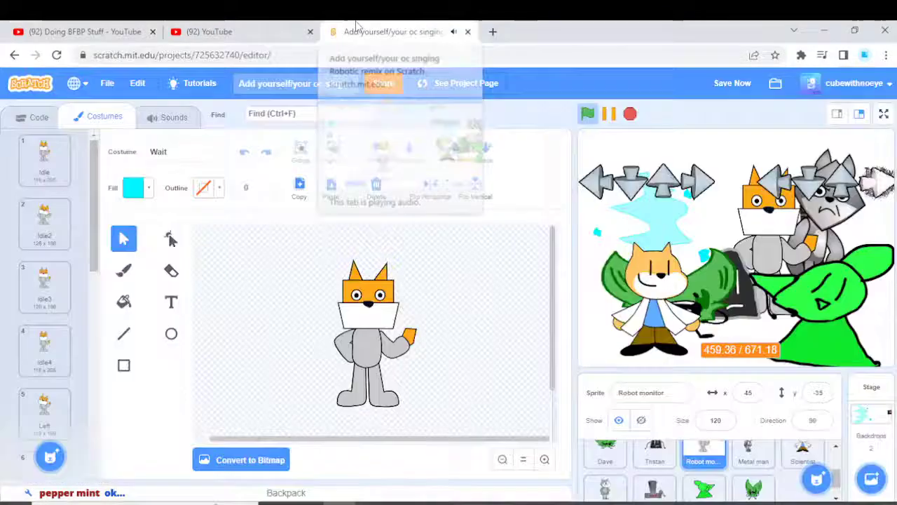
key(alt+Tab)
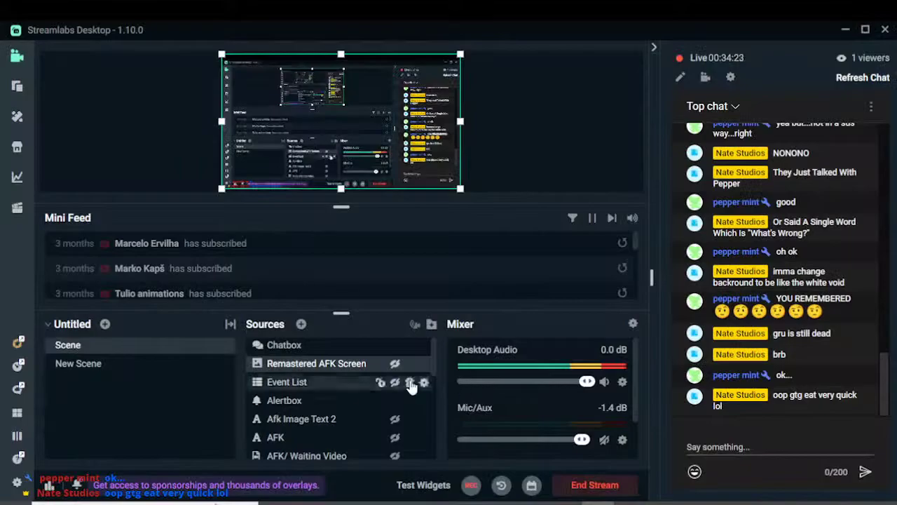
click(394, 363)
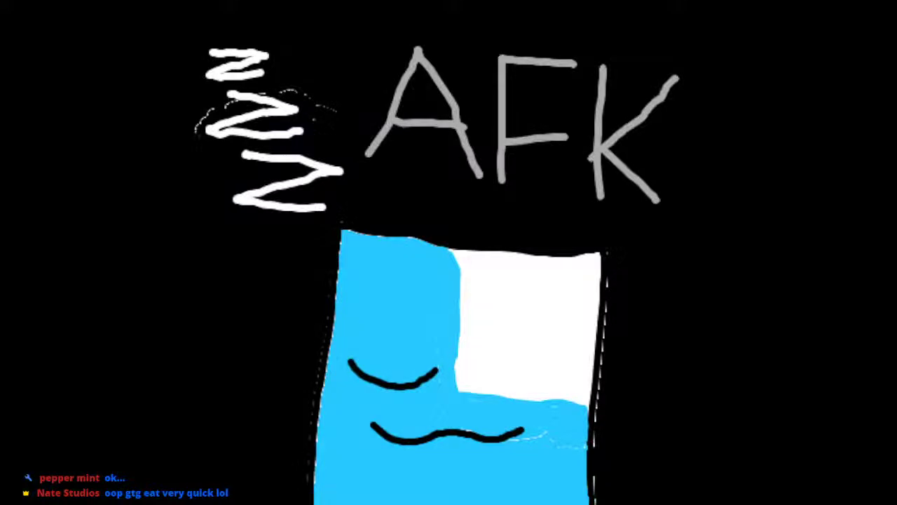